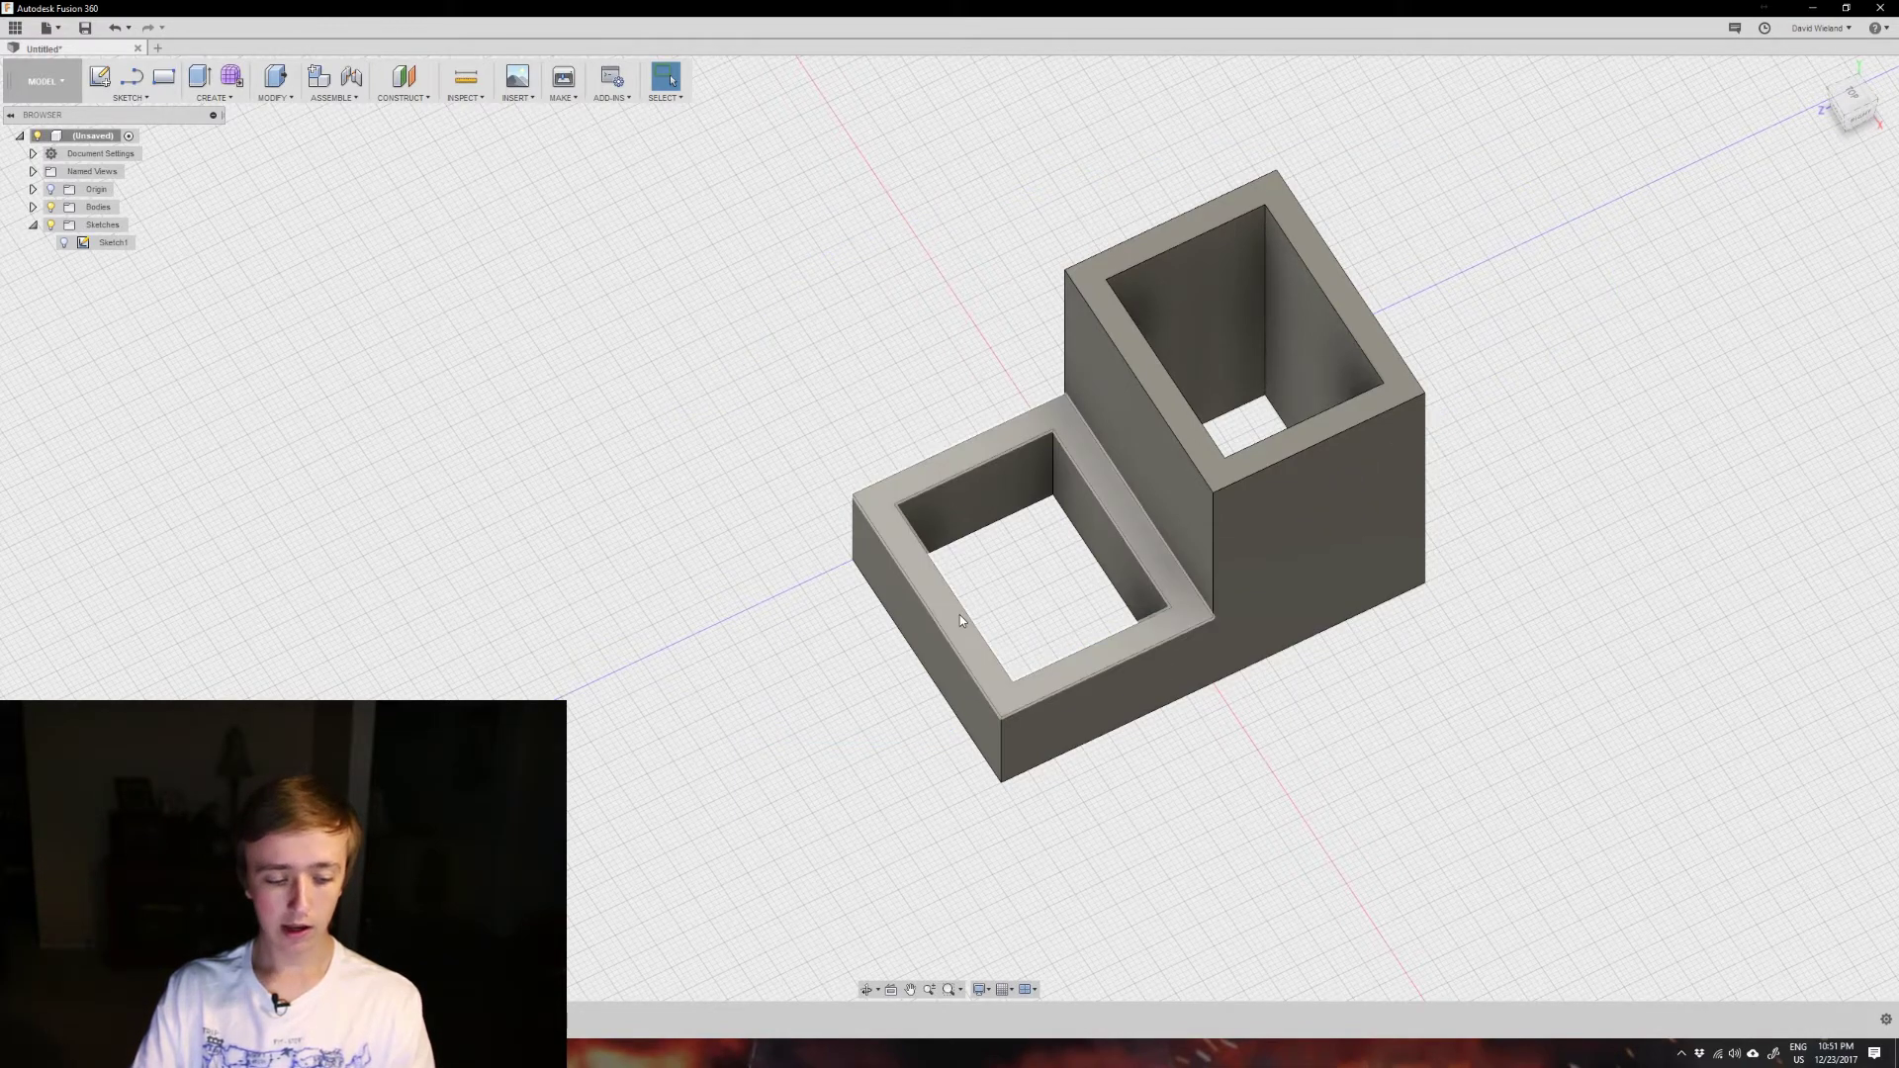
# Start a new sketch on the outer side face of the L-shaped body's tall block
pyautogui.moveTo(862, 682)
pyautogui.keyDown('shift'); pyautogui.mouseDown(button='middle')
pyautogui.moveTo(805, 598)
pyautogui.moveTo(729, 606)
pyautogui.moveTo(863, 681)
pyautogui.mouseUp(button='middle'); pyautogui.keyUp('shift')
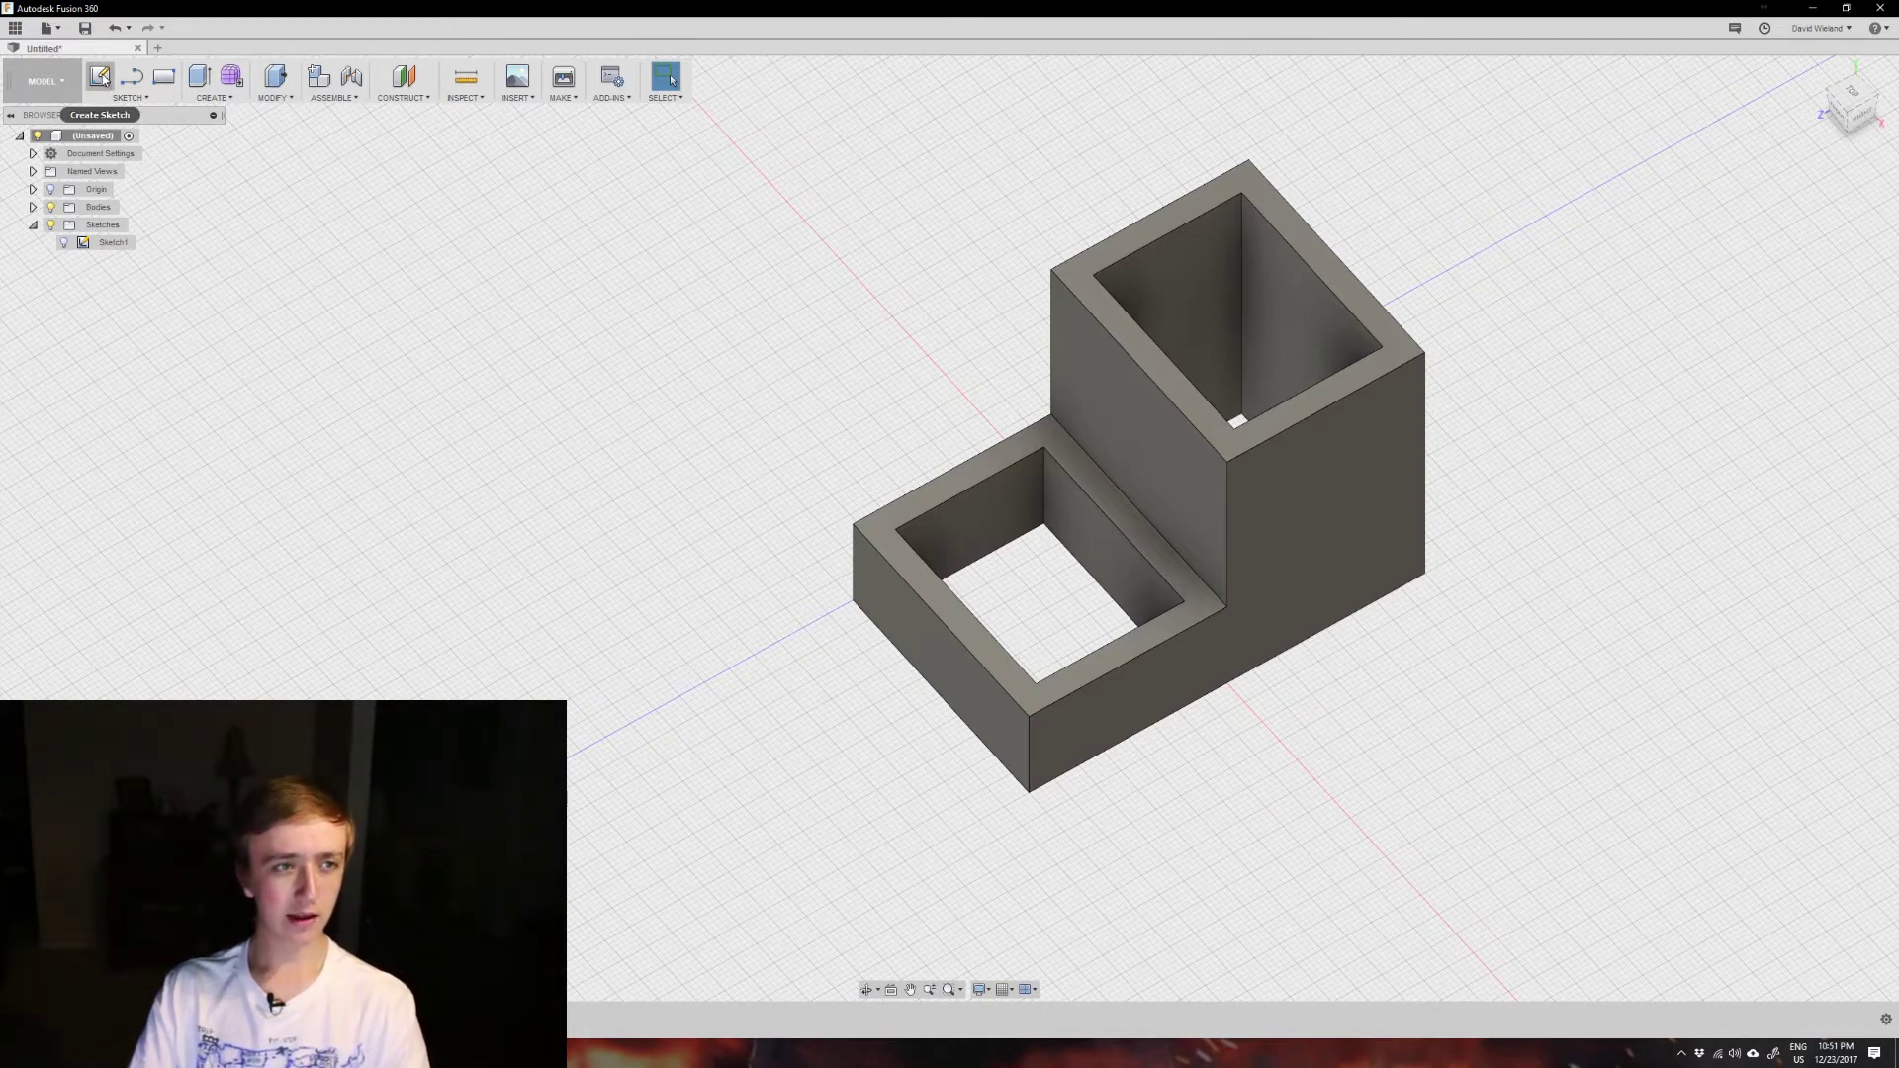
pyautogui.click(100, 77)
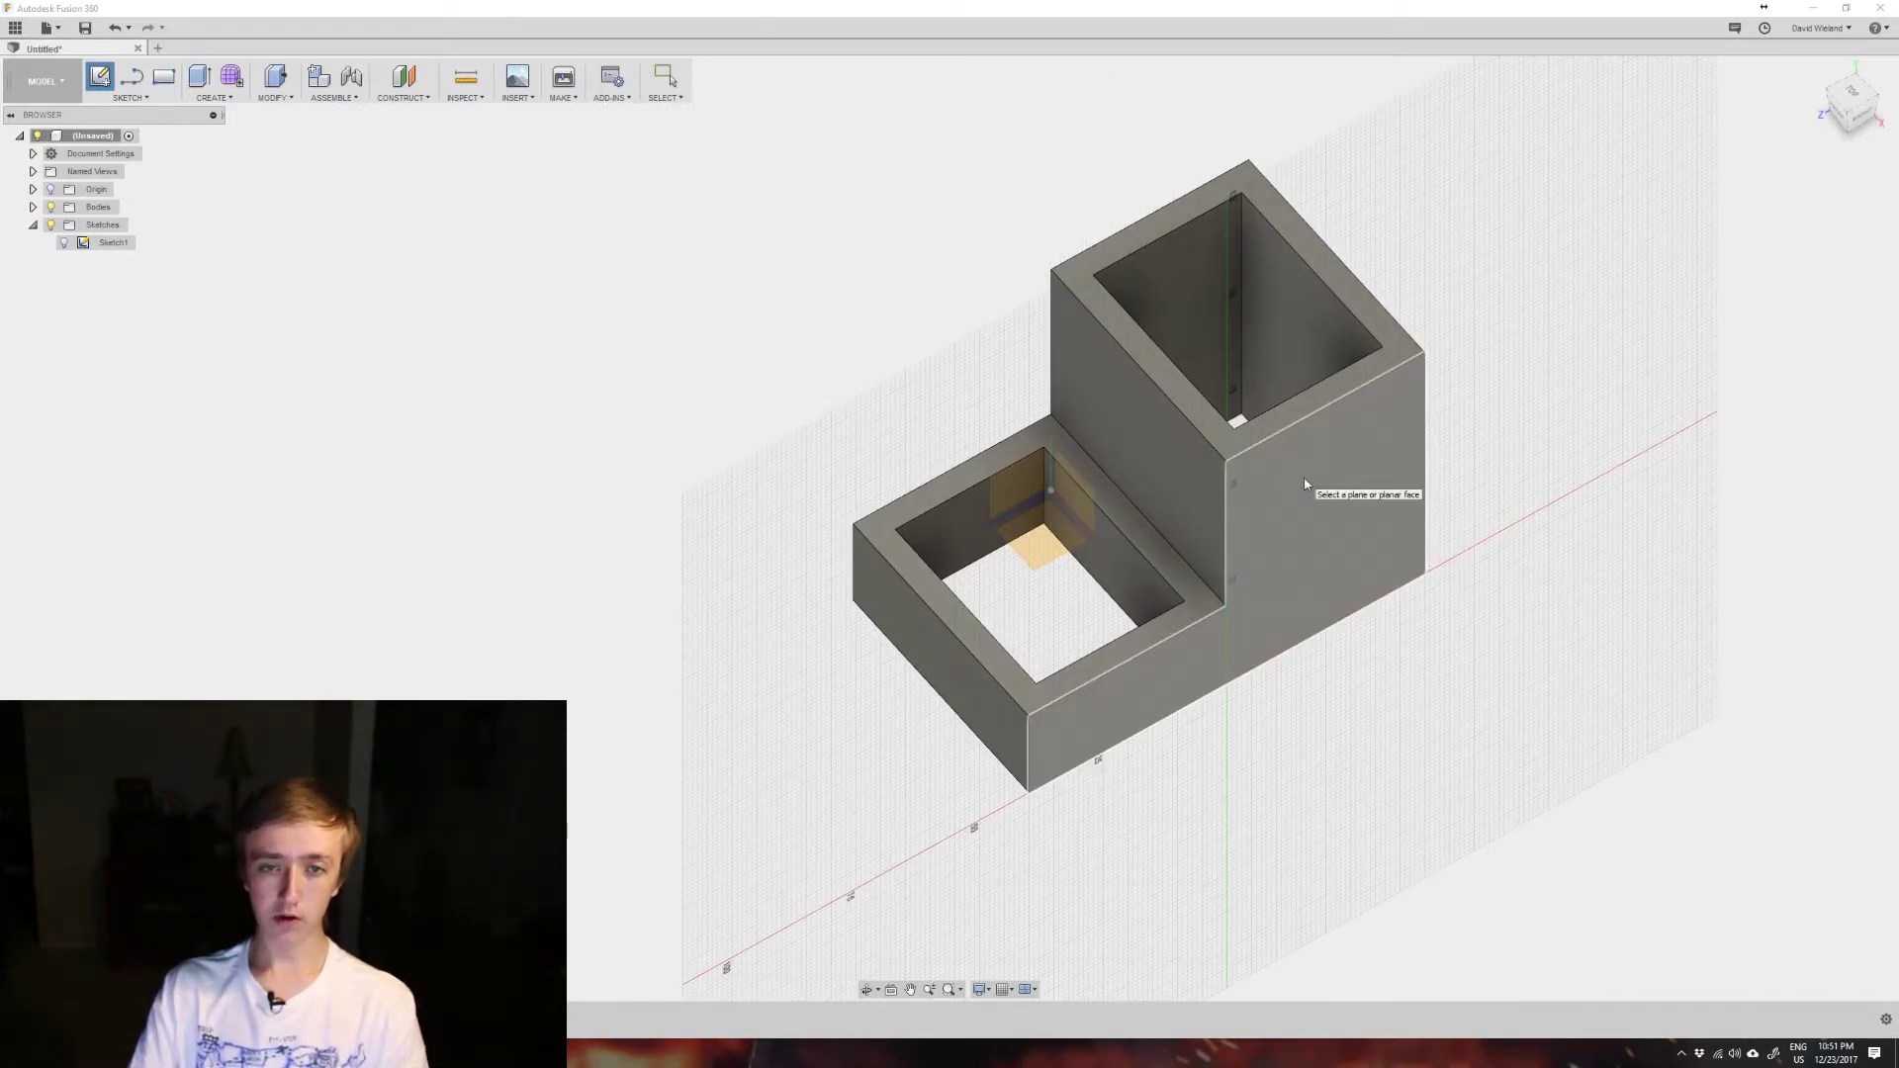
pyautogui.click(1308, 482)
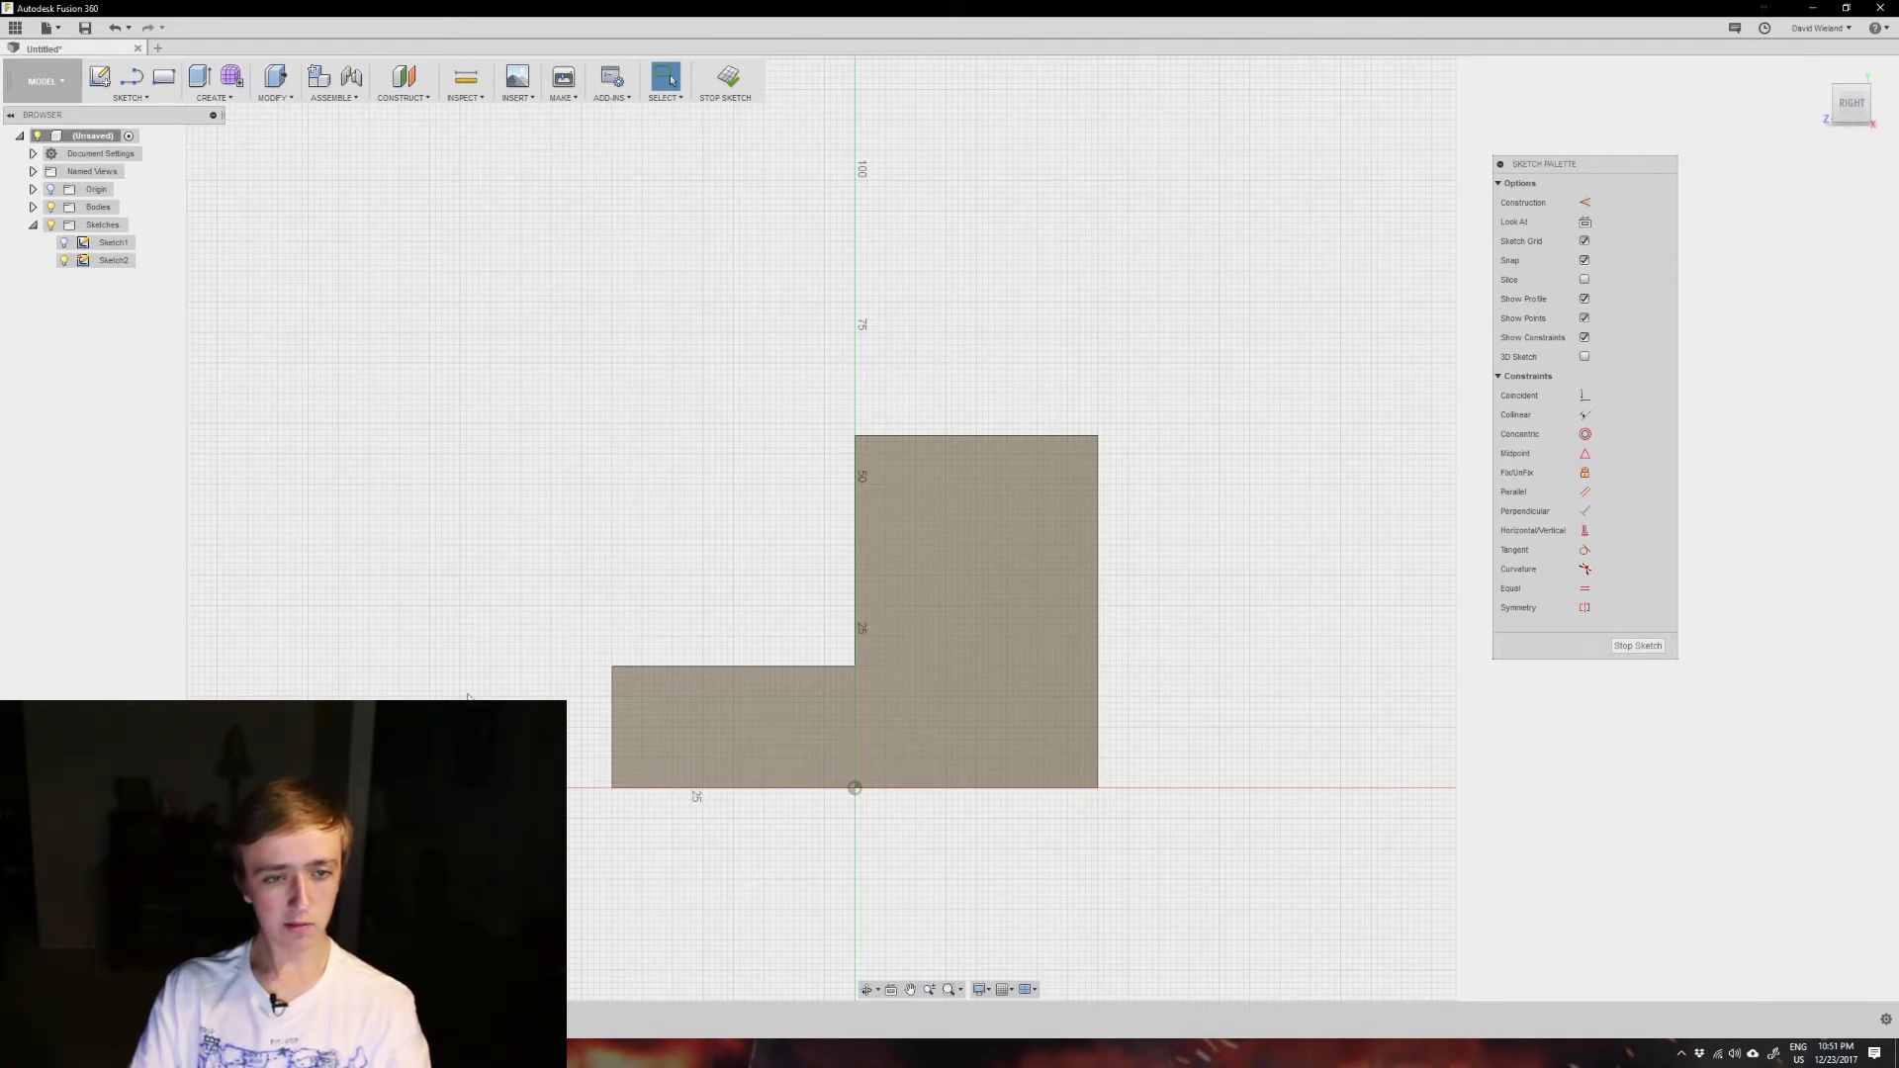
pyautogui.scroll(3, 573, 624)
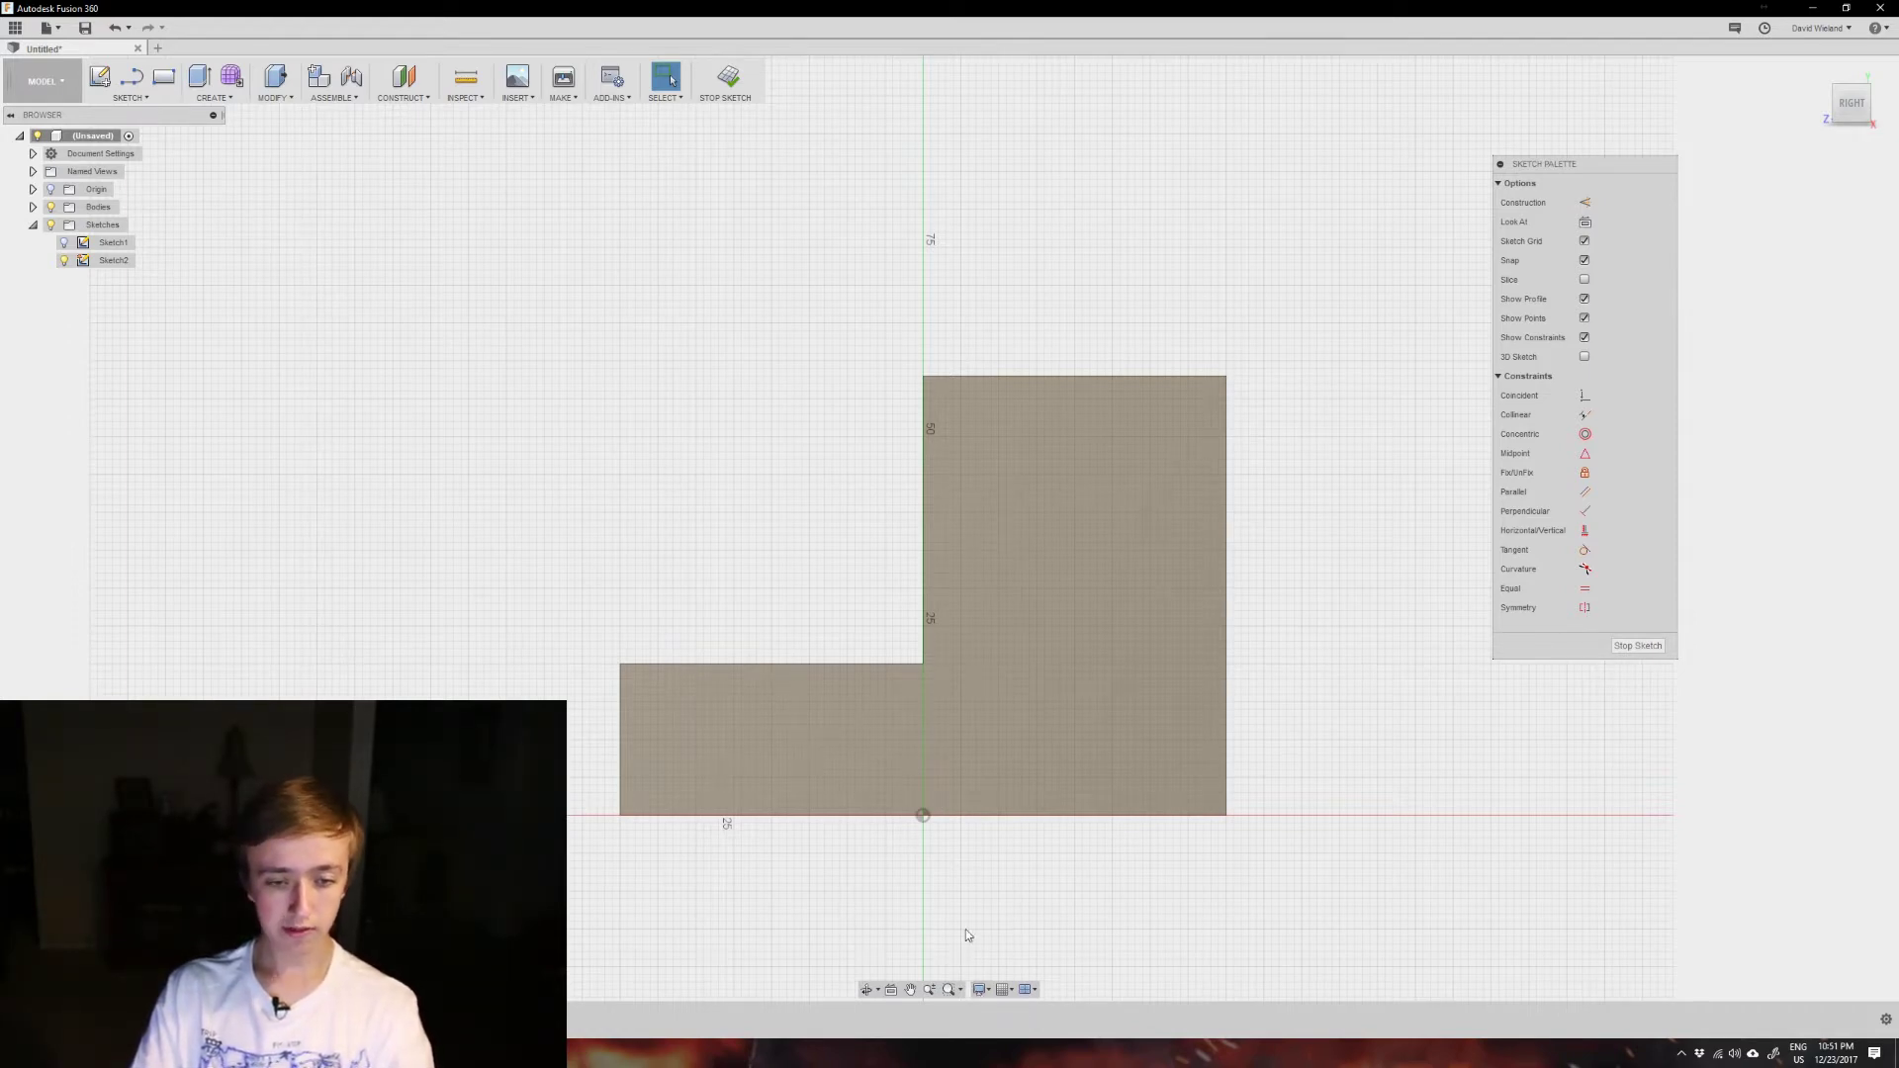
pyautogui.click(980, 989)
pyautogui.moveTo(1003, 864)
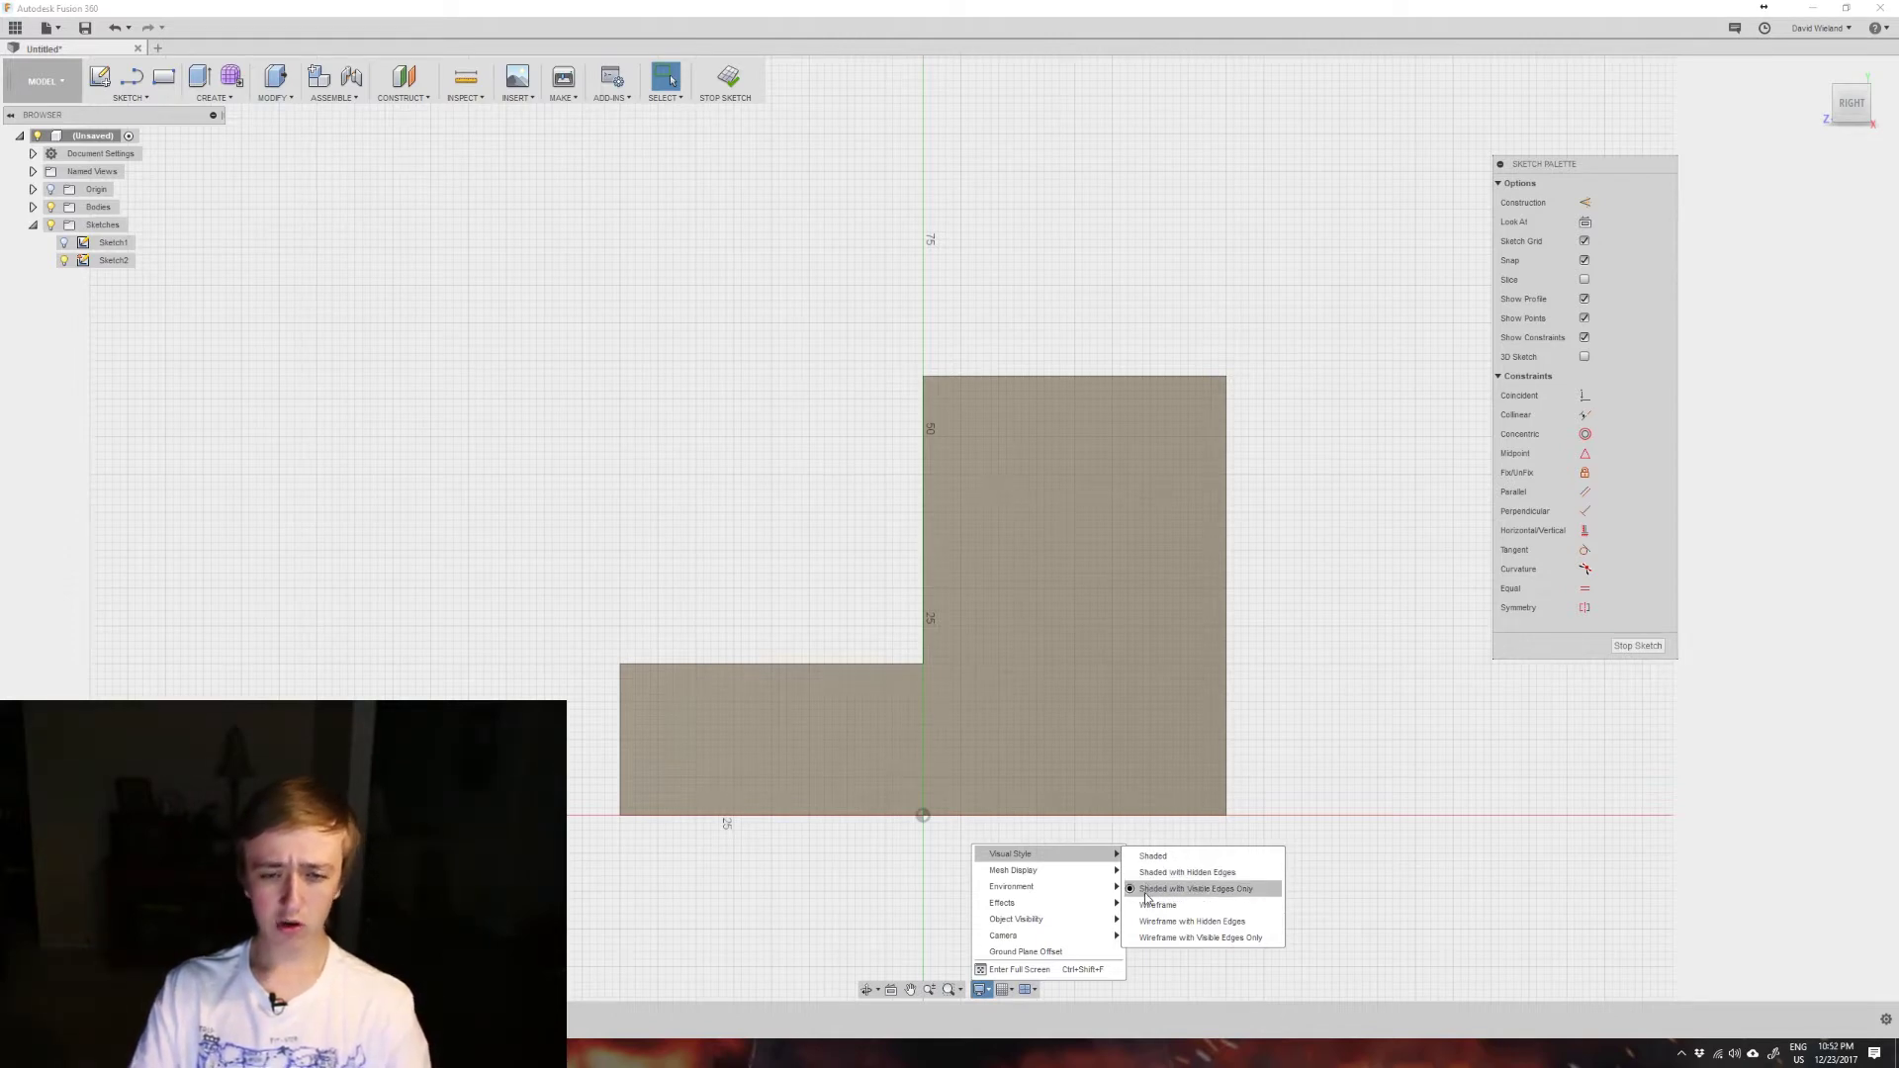
pyautogui.click(1193, 876)
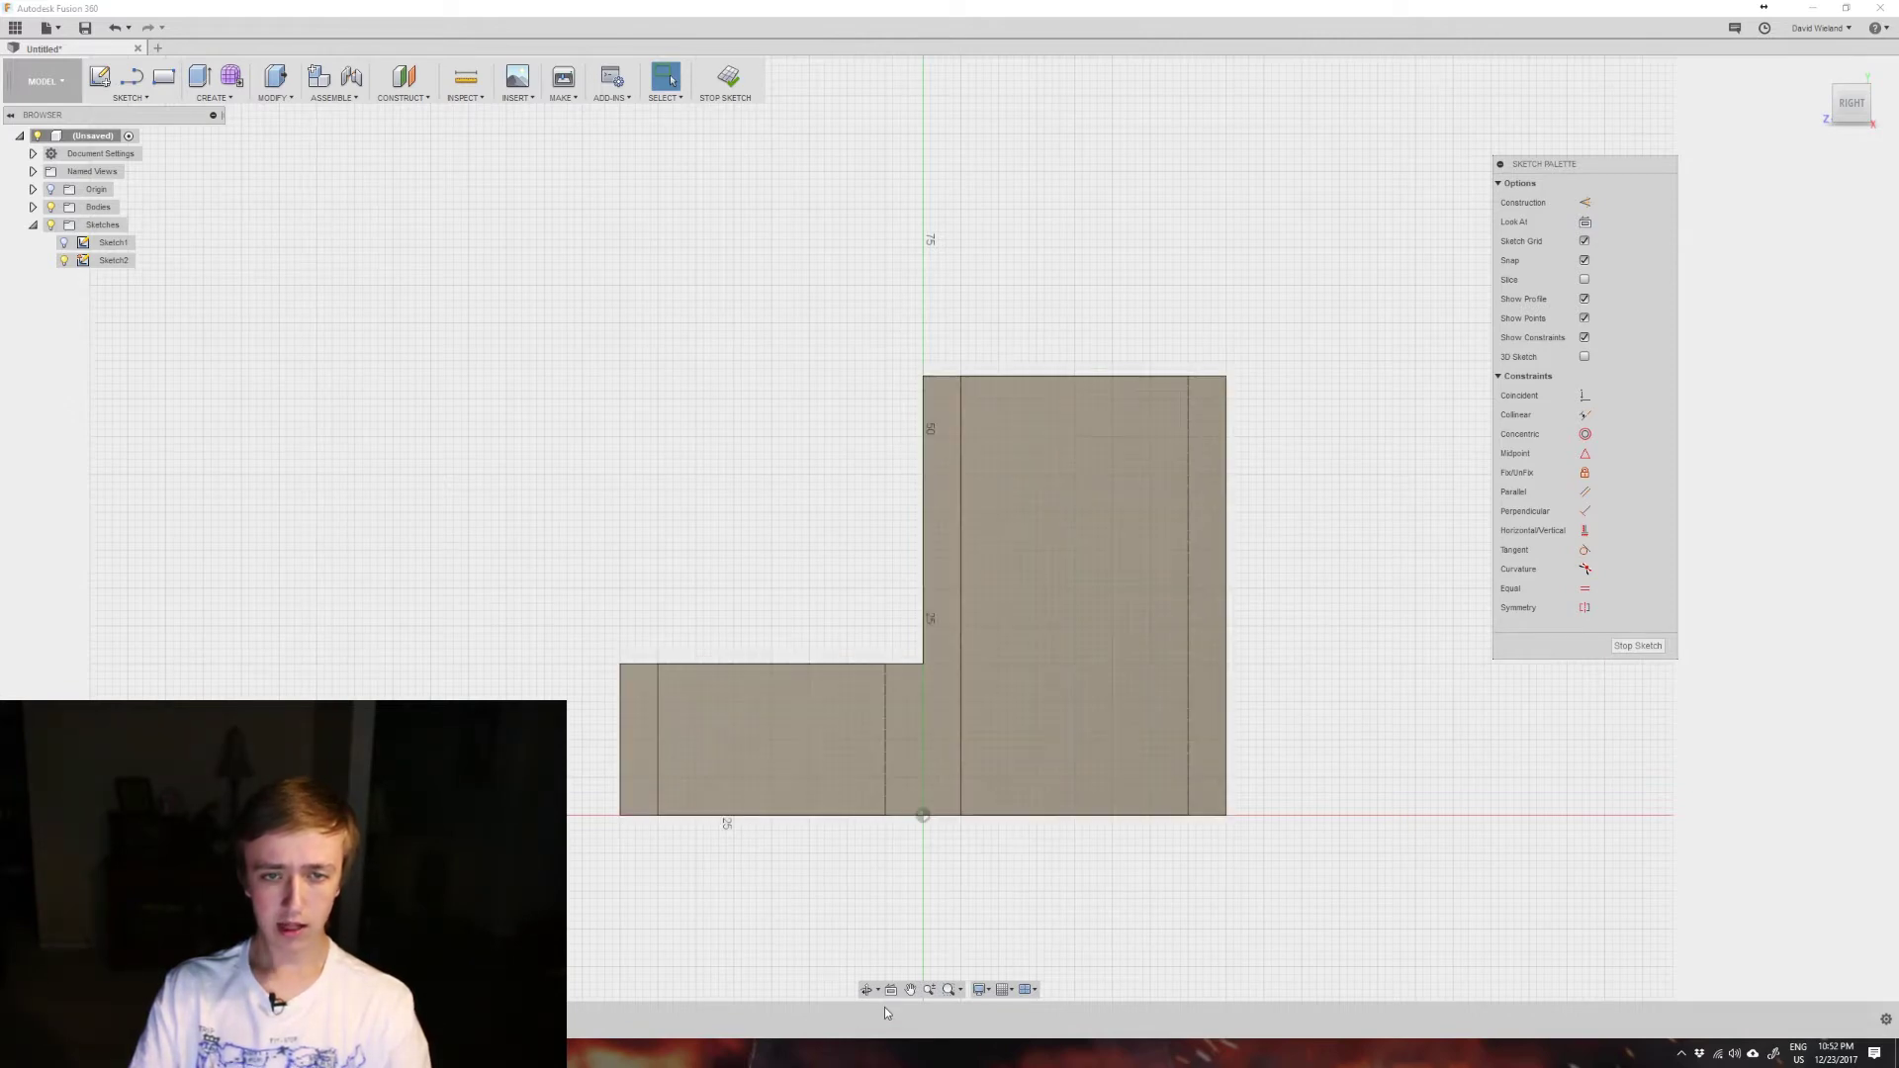
pyautogui.click(981, 989)
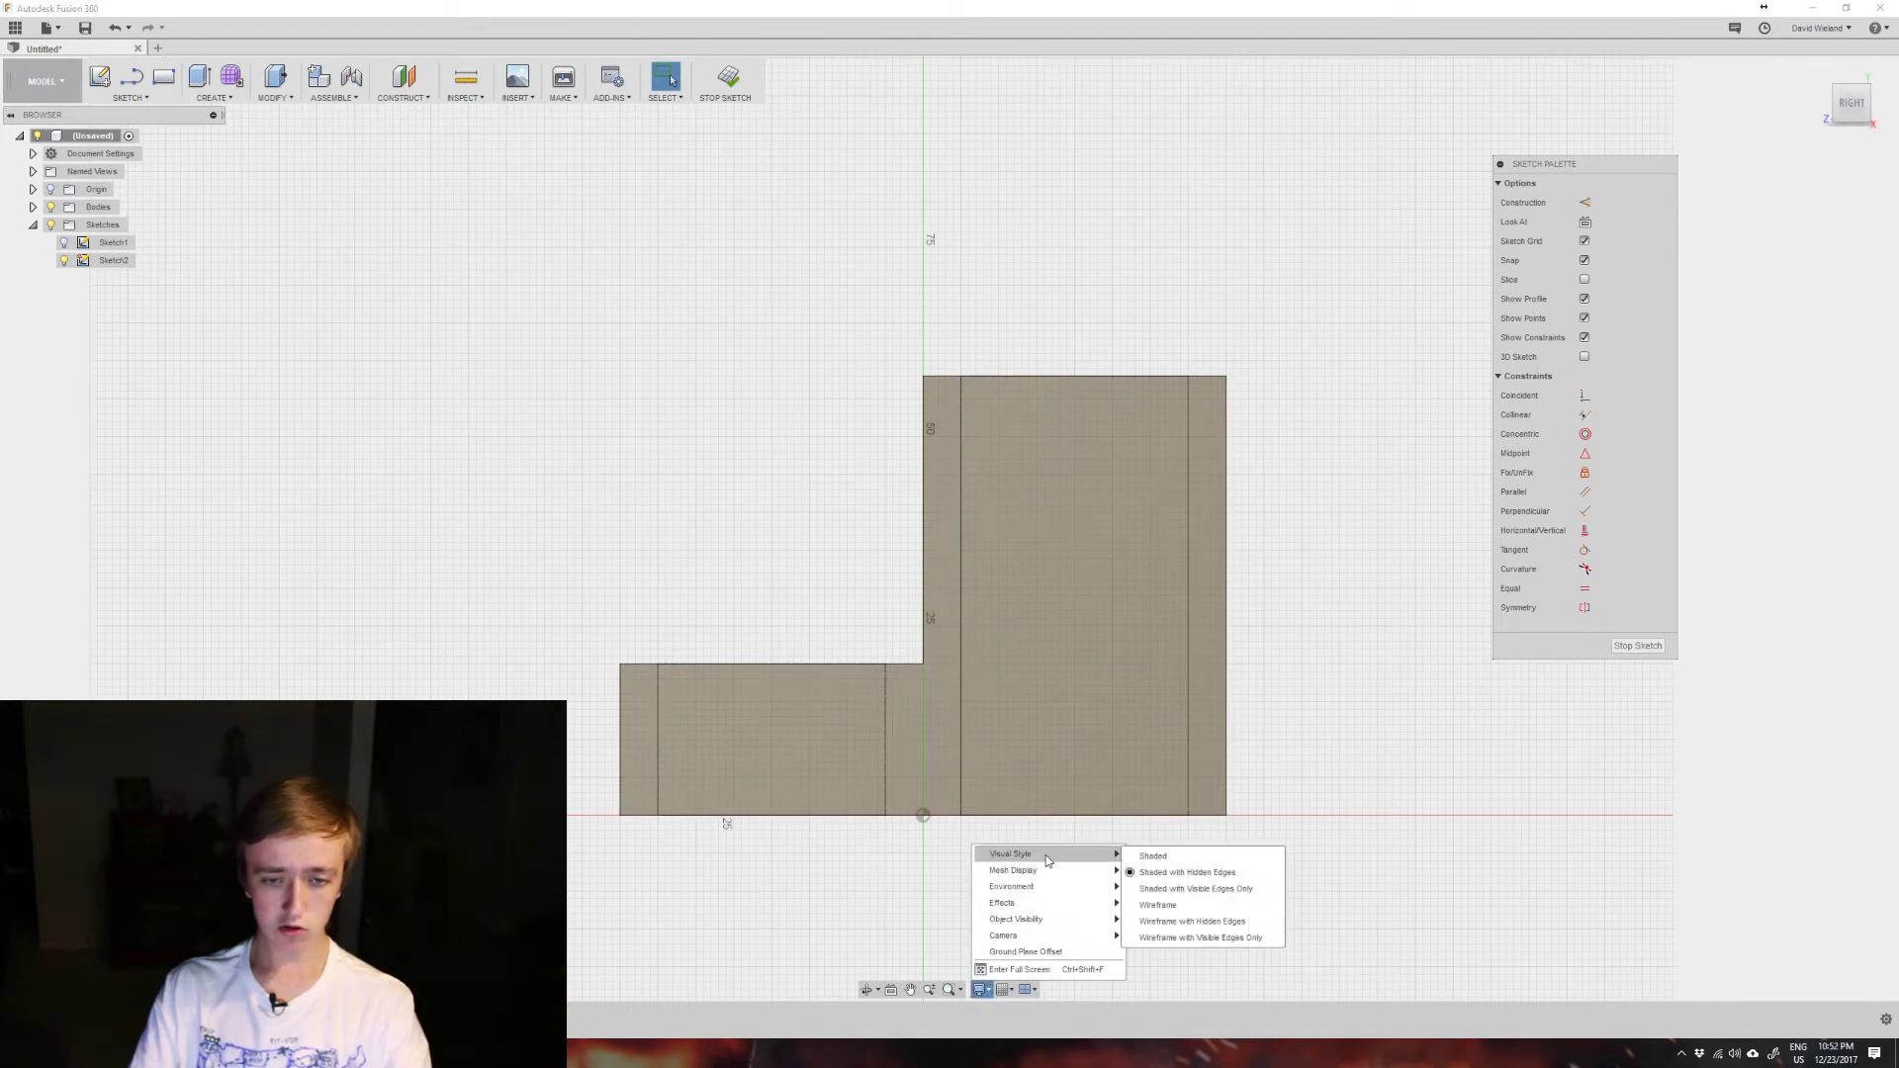
pyautogui.click(1165, 907)
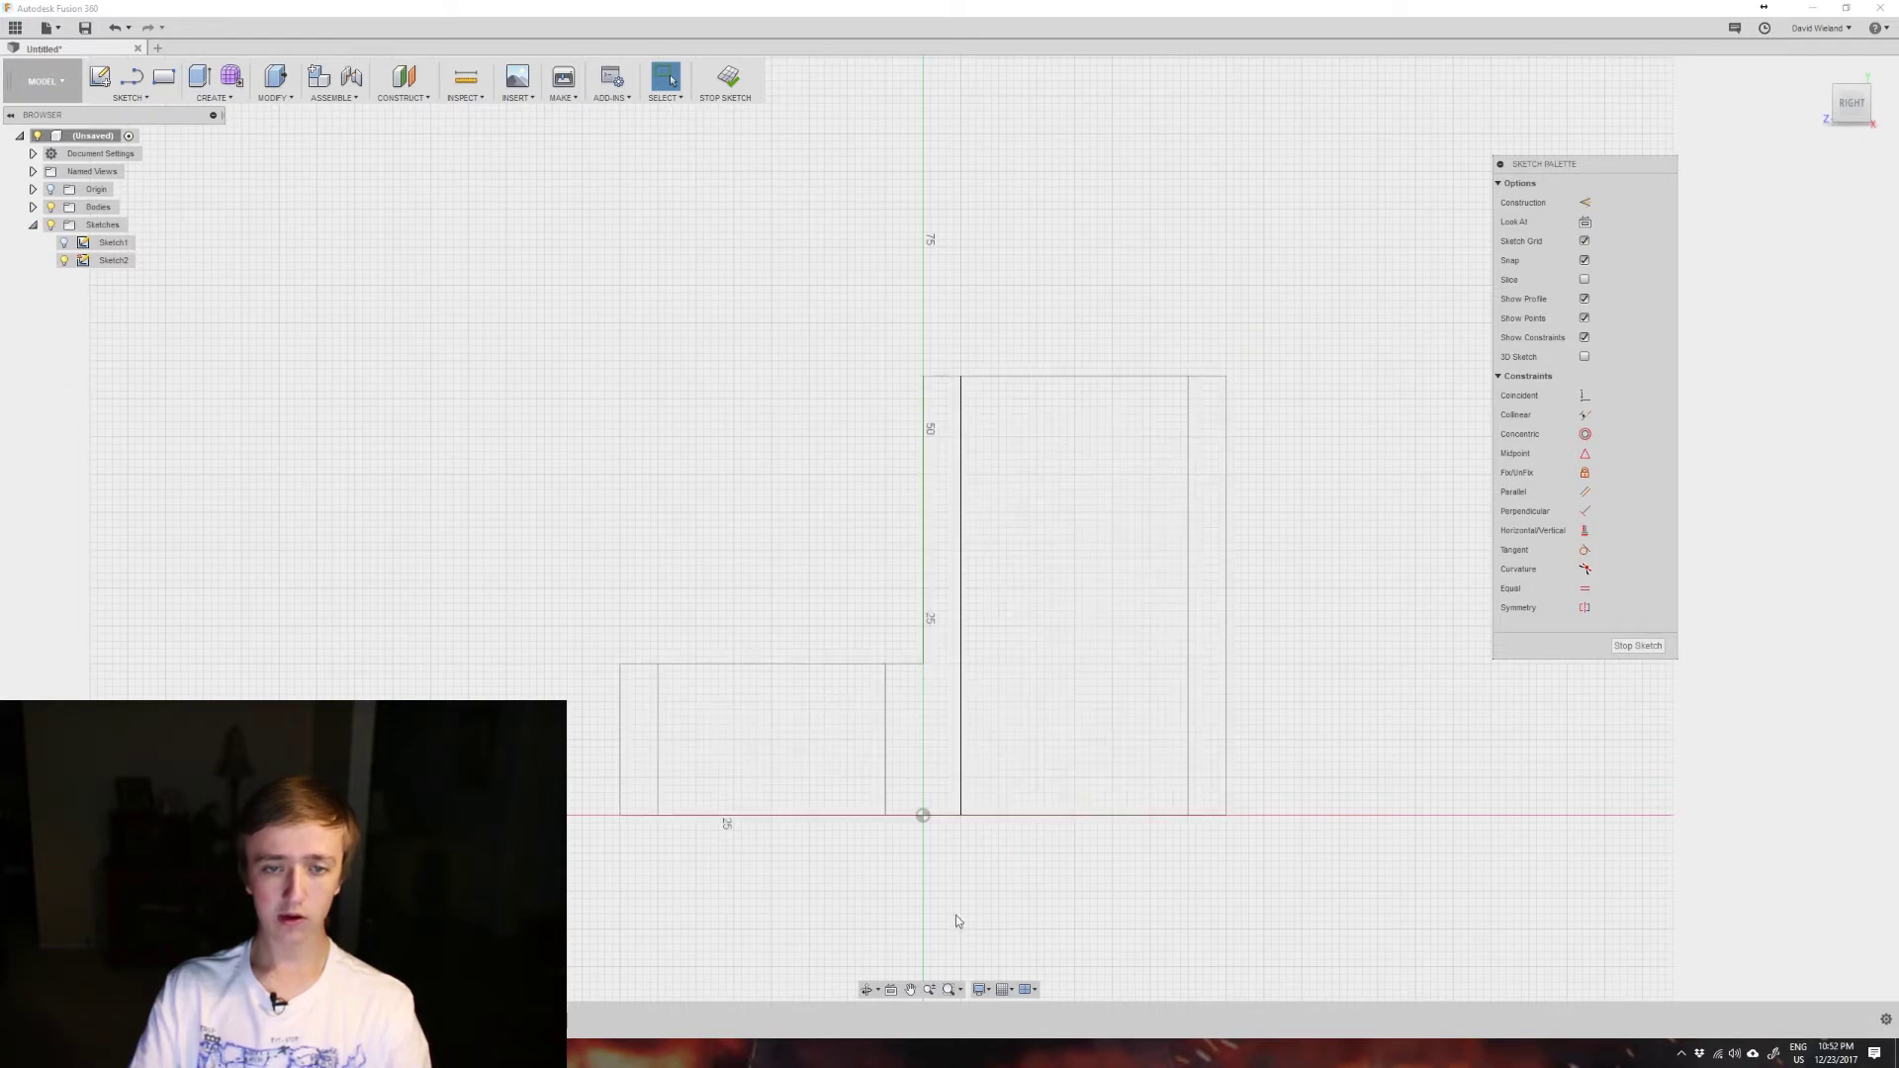
pyautogui.click(980, 990)
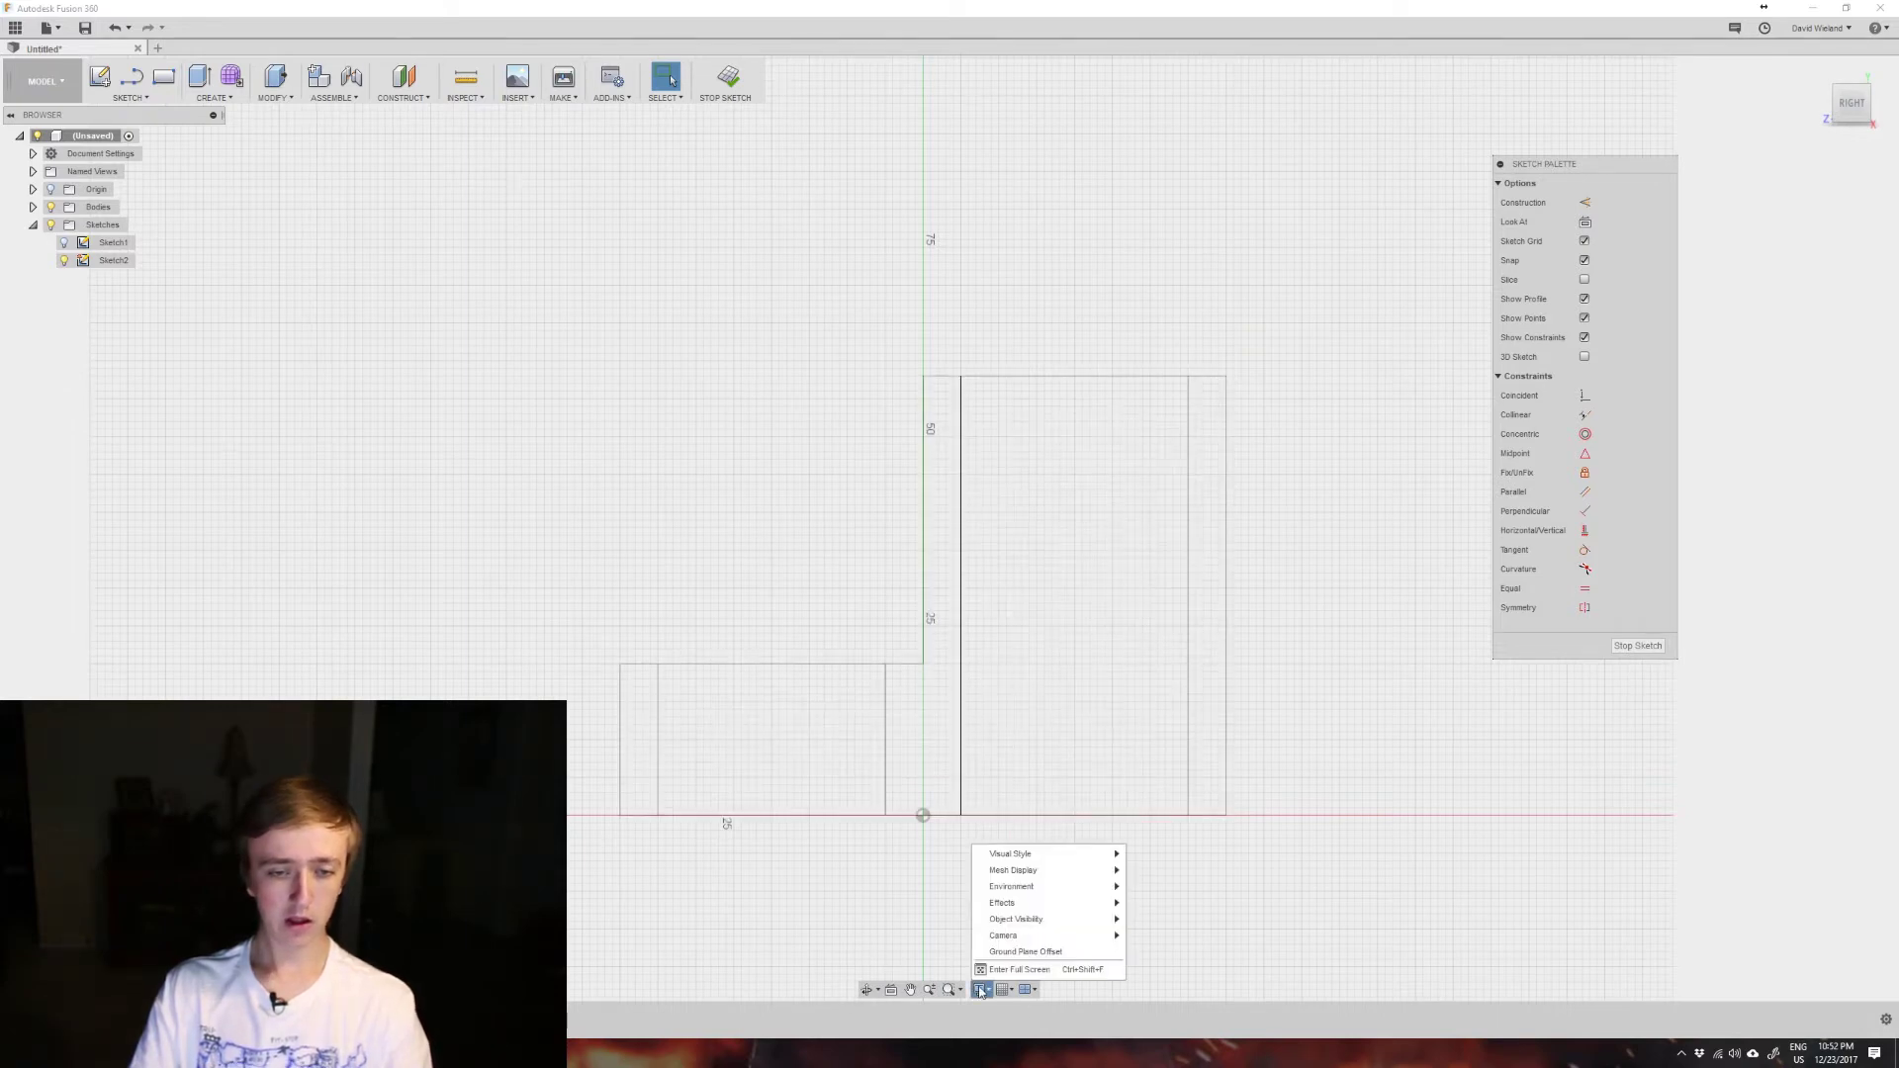
pyautogui.moveTo(1033, 857)
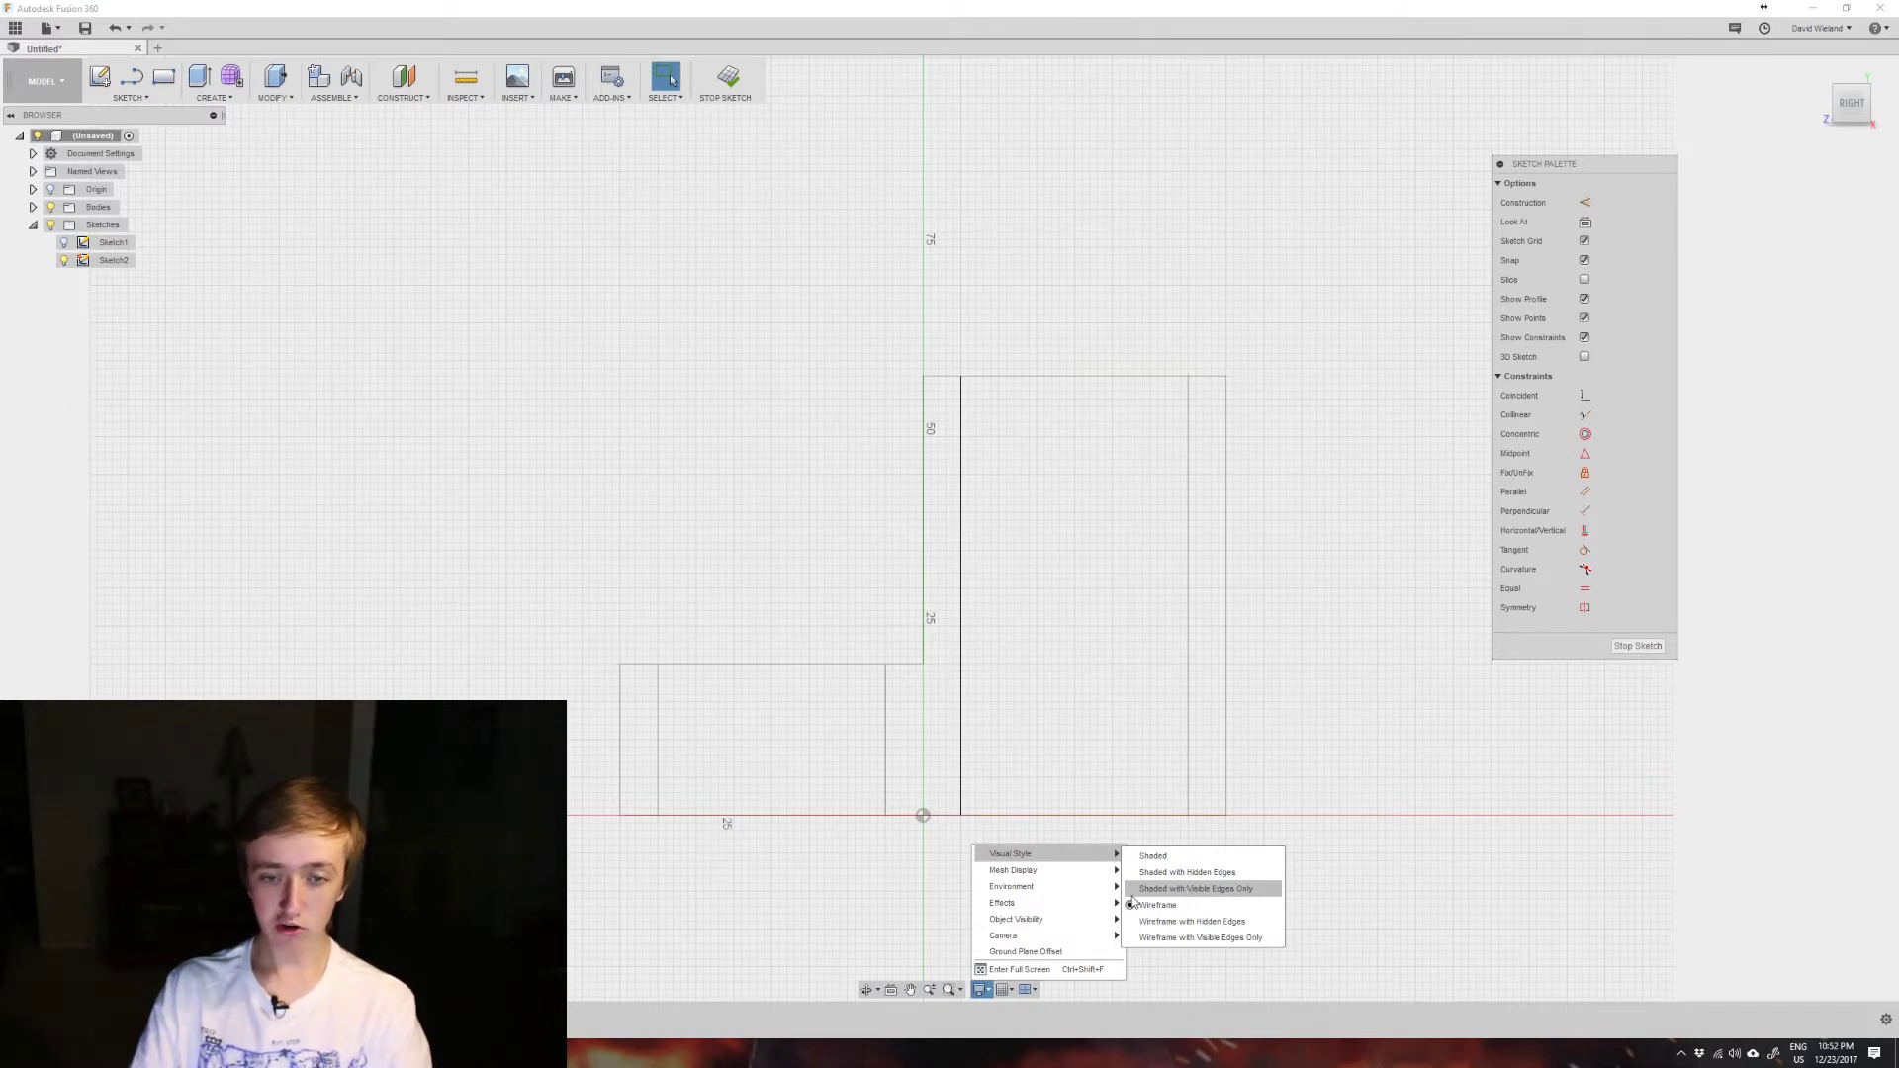
pyautogui.click(1218, 890)
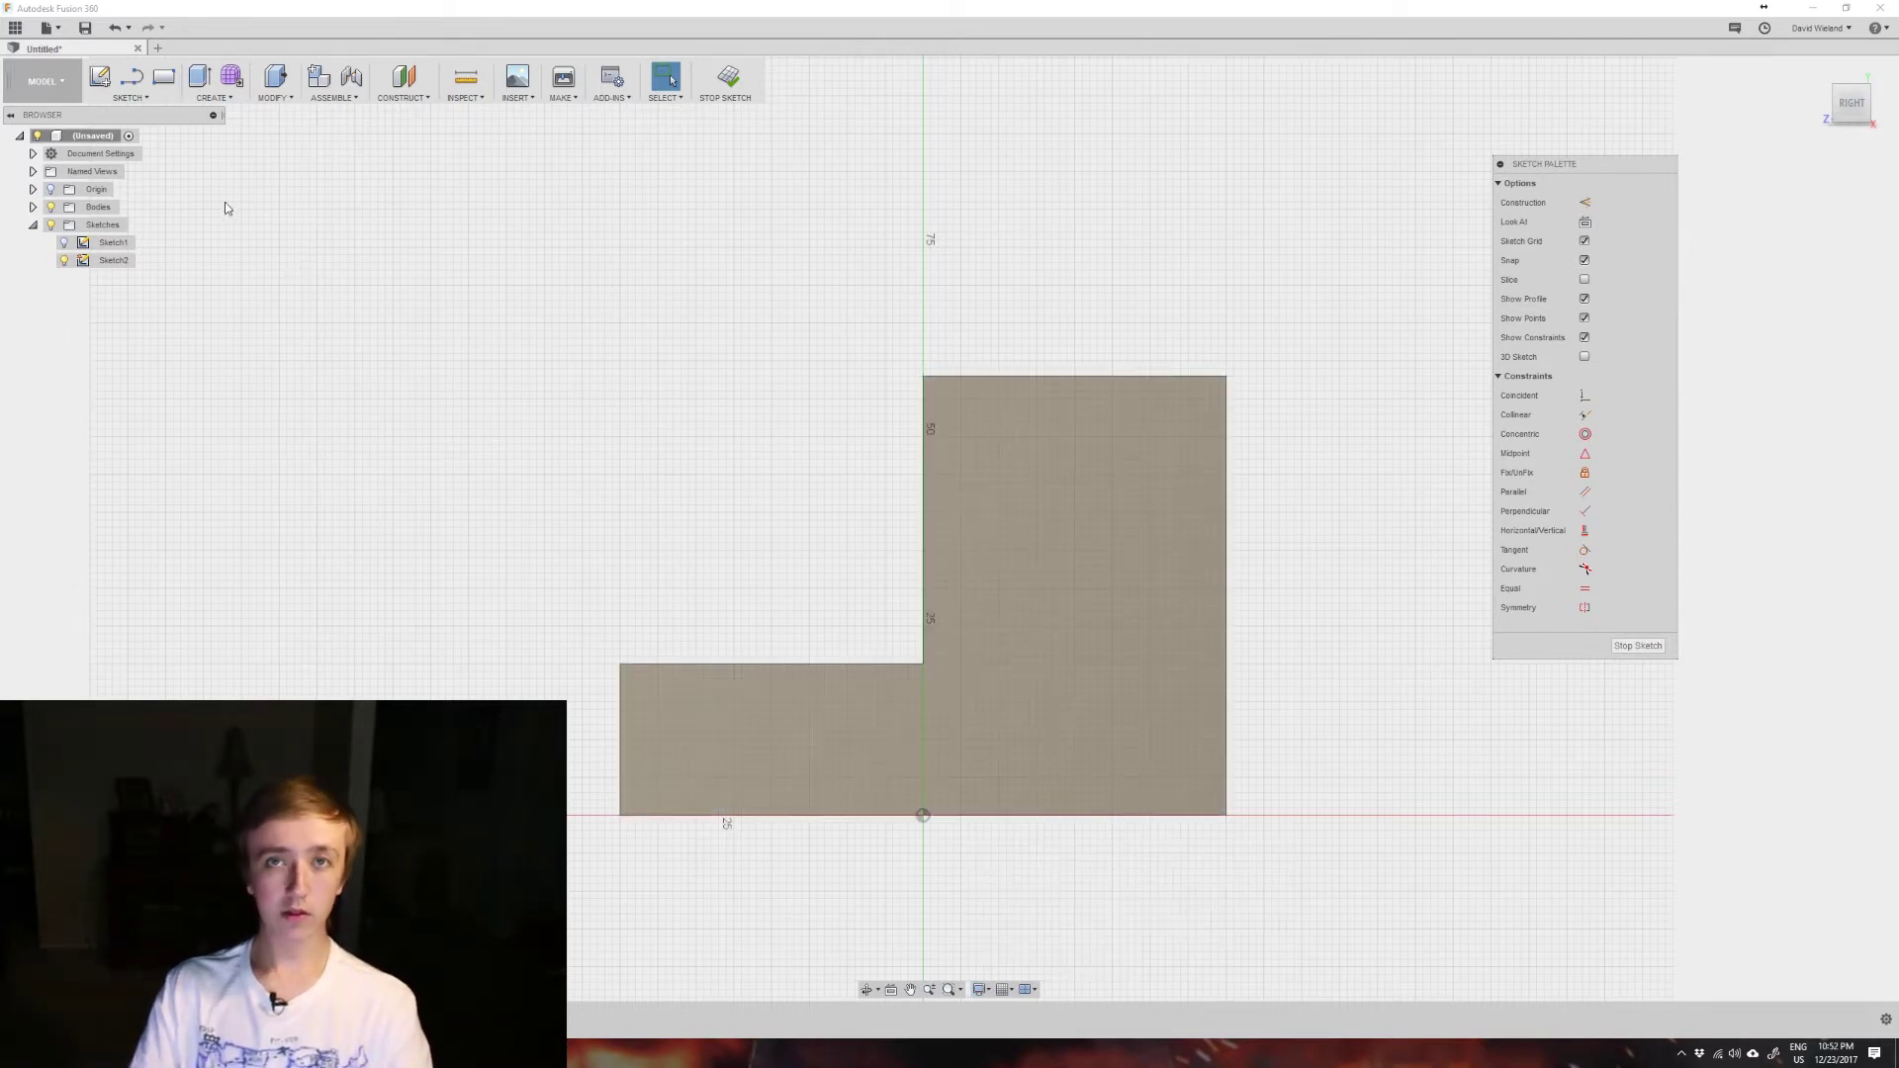
# Show the Rectangle submenu with its 2-Point, 3-Point and Center Rectangle options
pyautogui.click(131, 97)
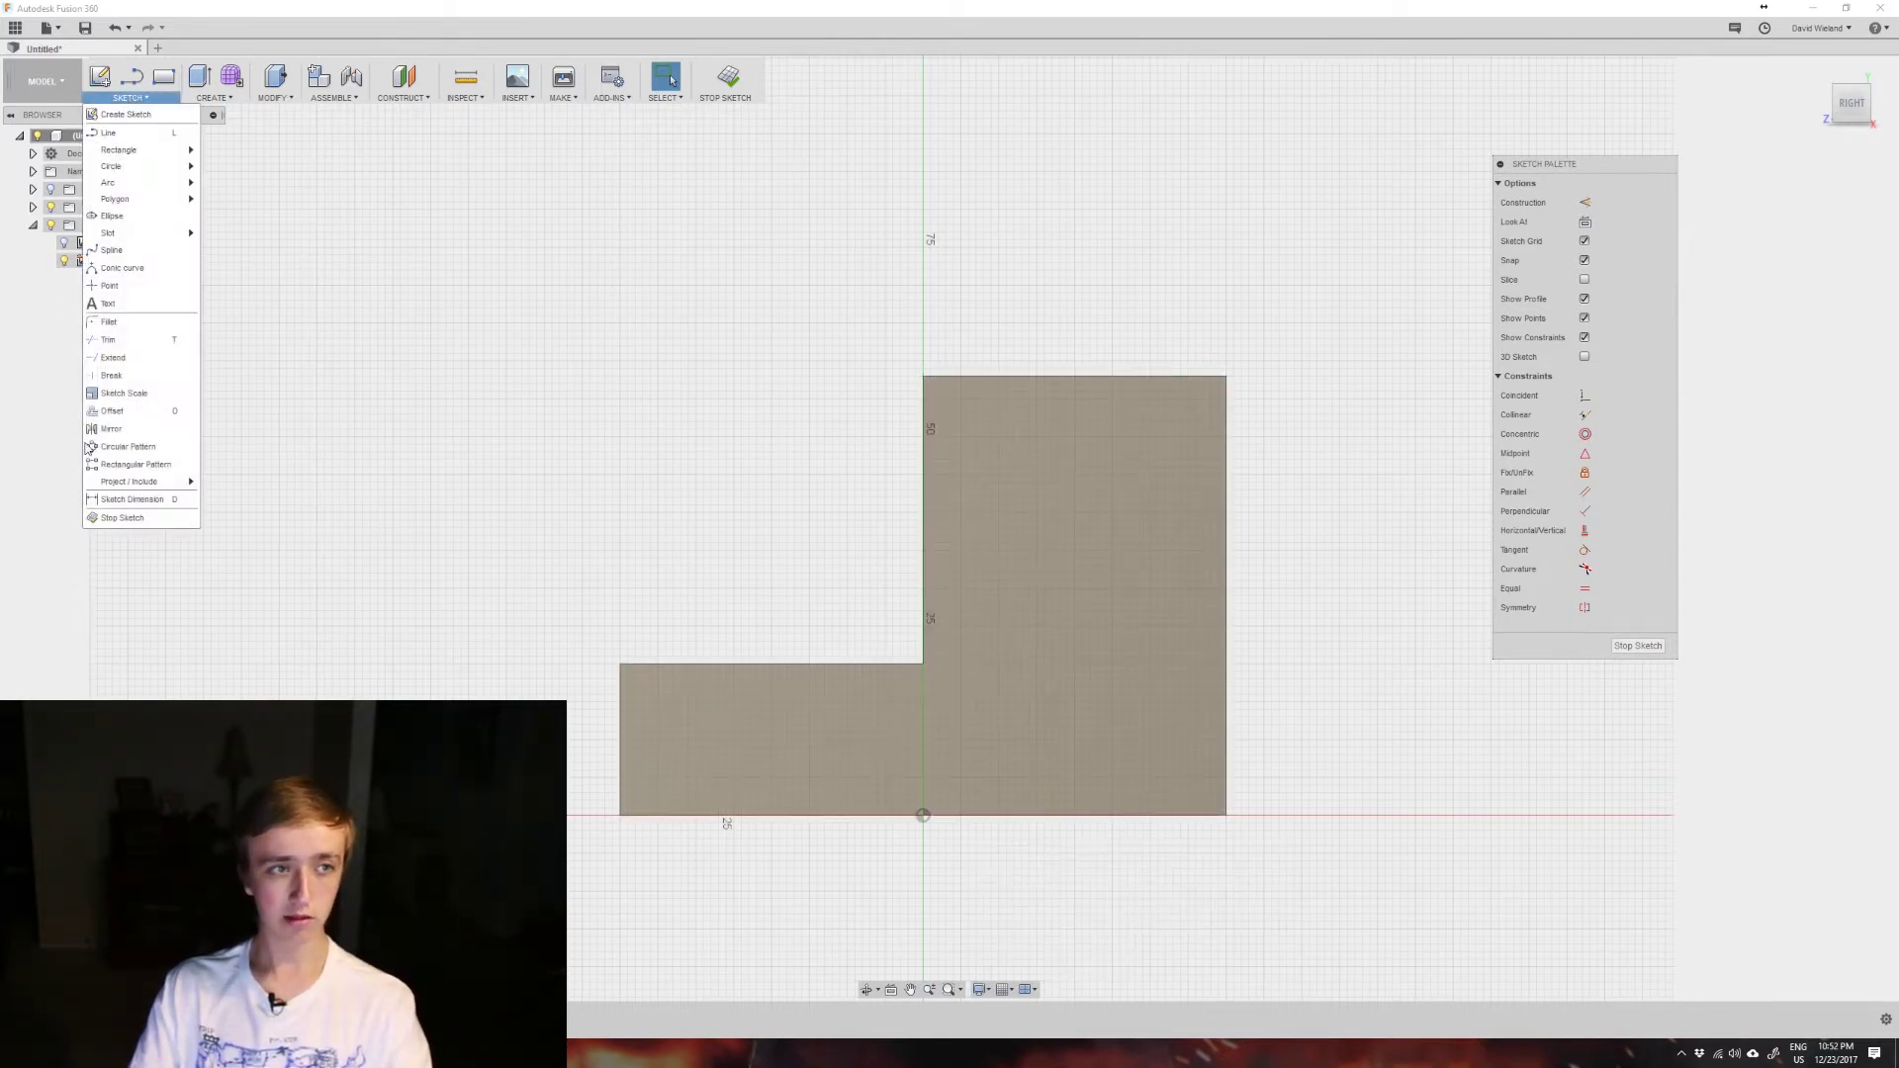
pyautogui.click(131, 97)
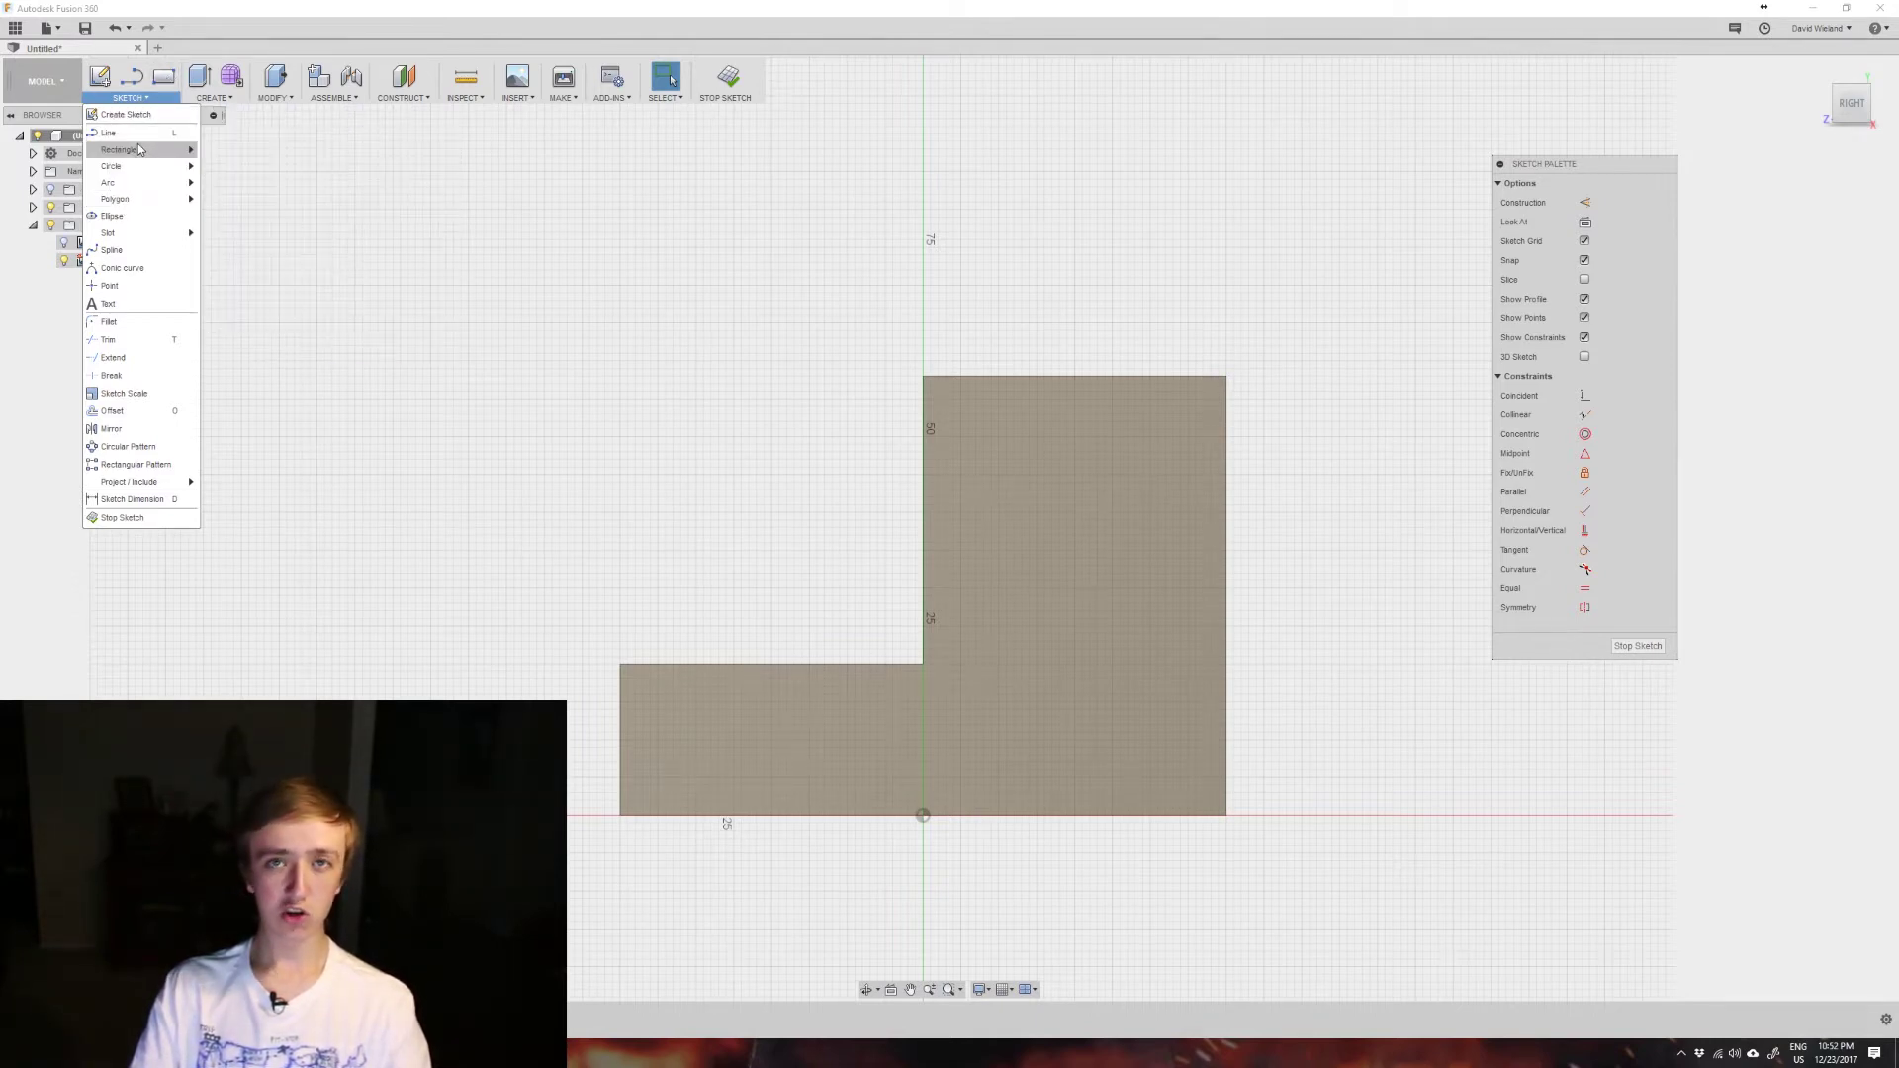
pyautogui.moveTo(140, 149)
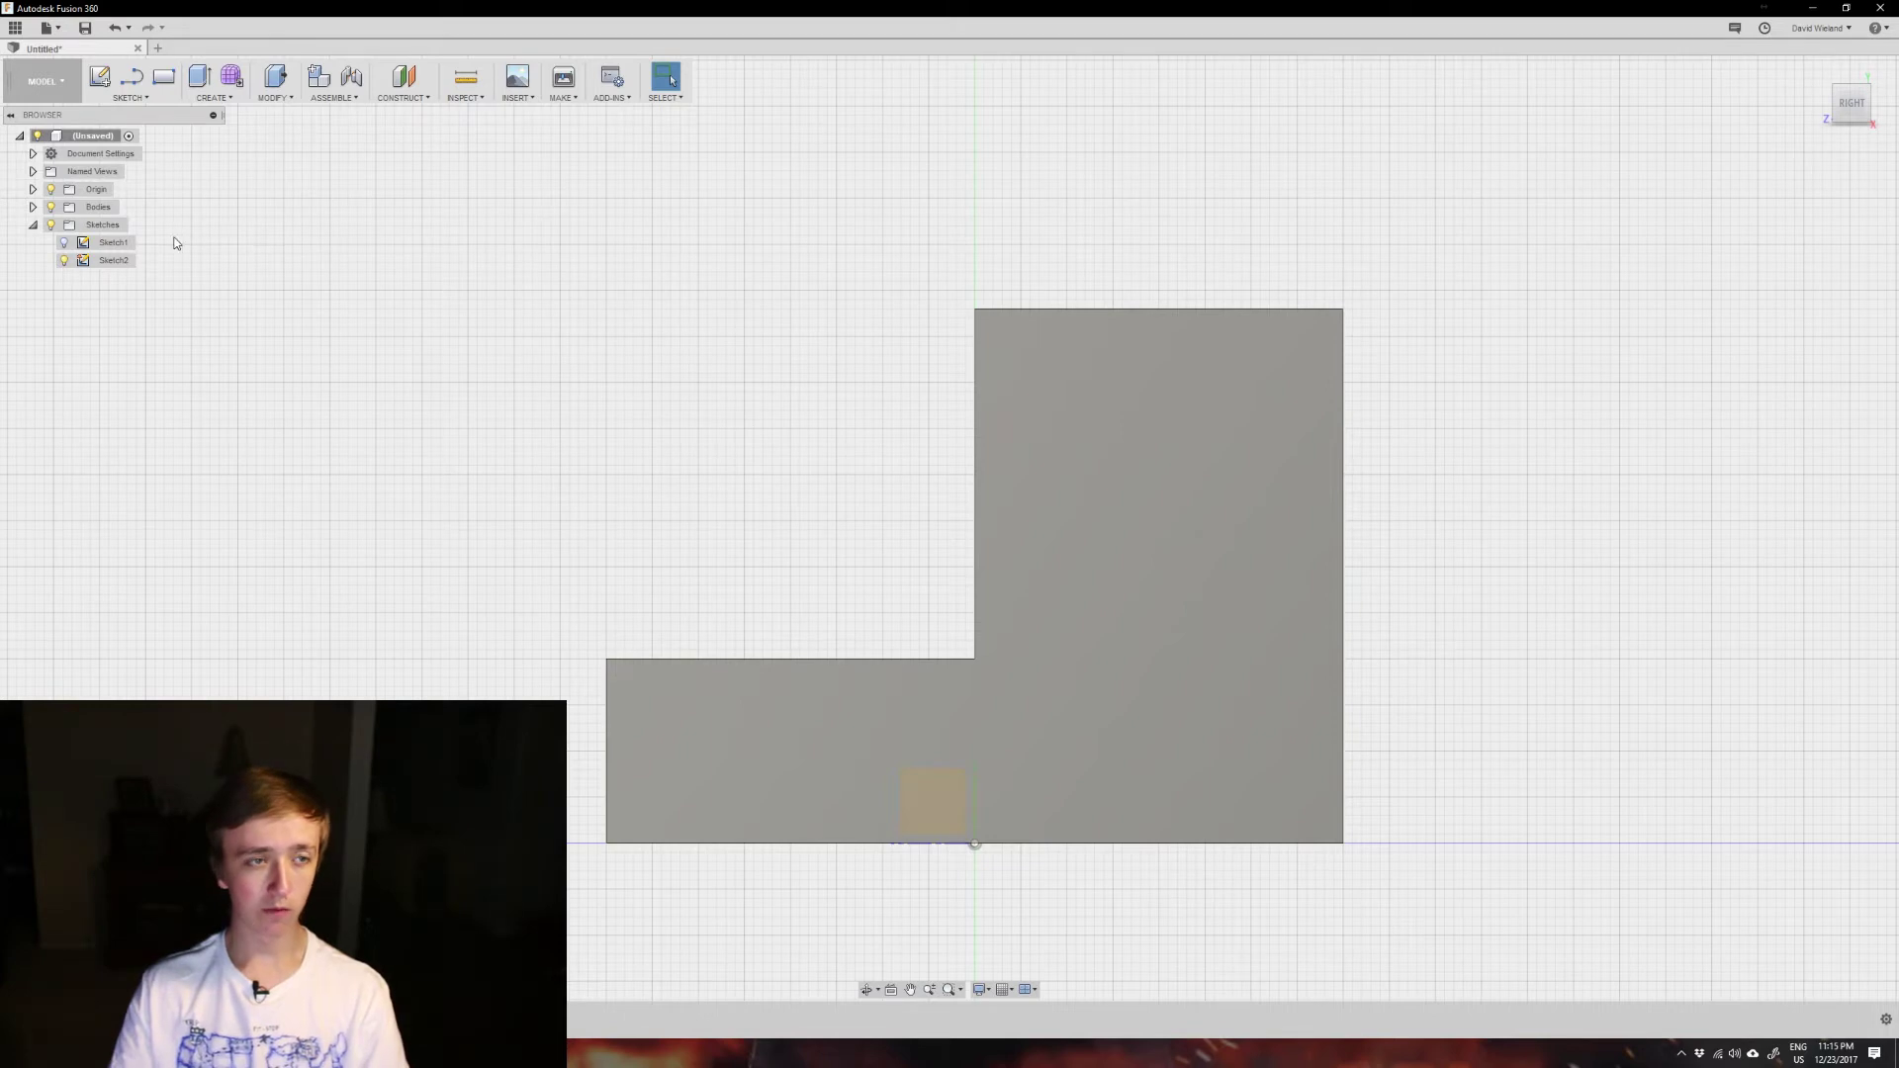
# Draw a closed line outline from above the lower step down onto it
pyautogui.click(130, 84)
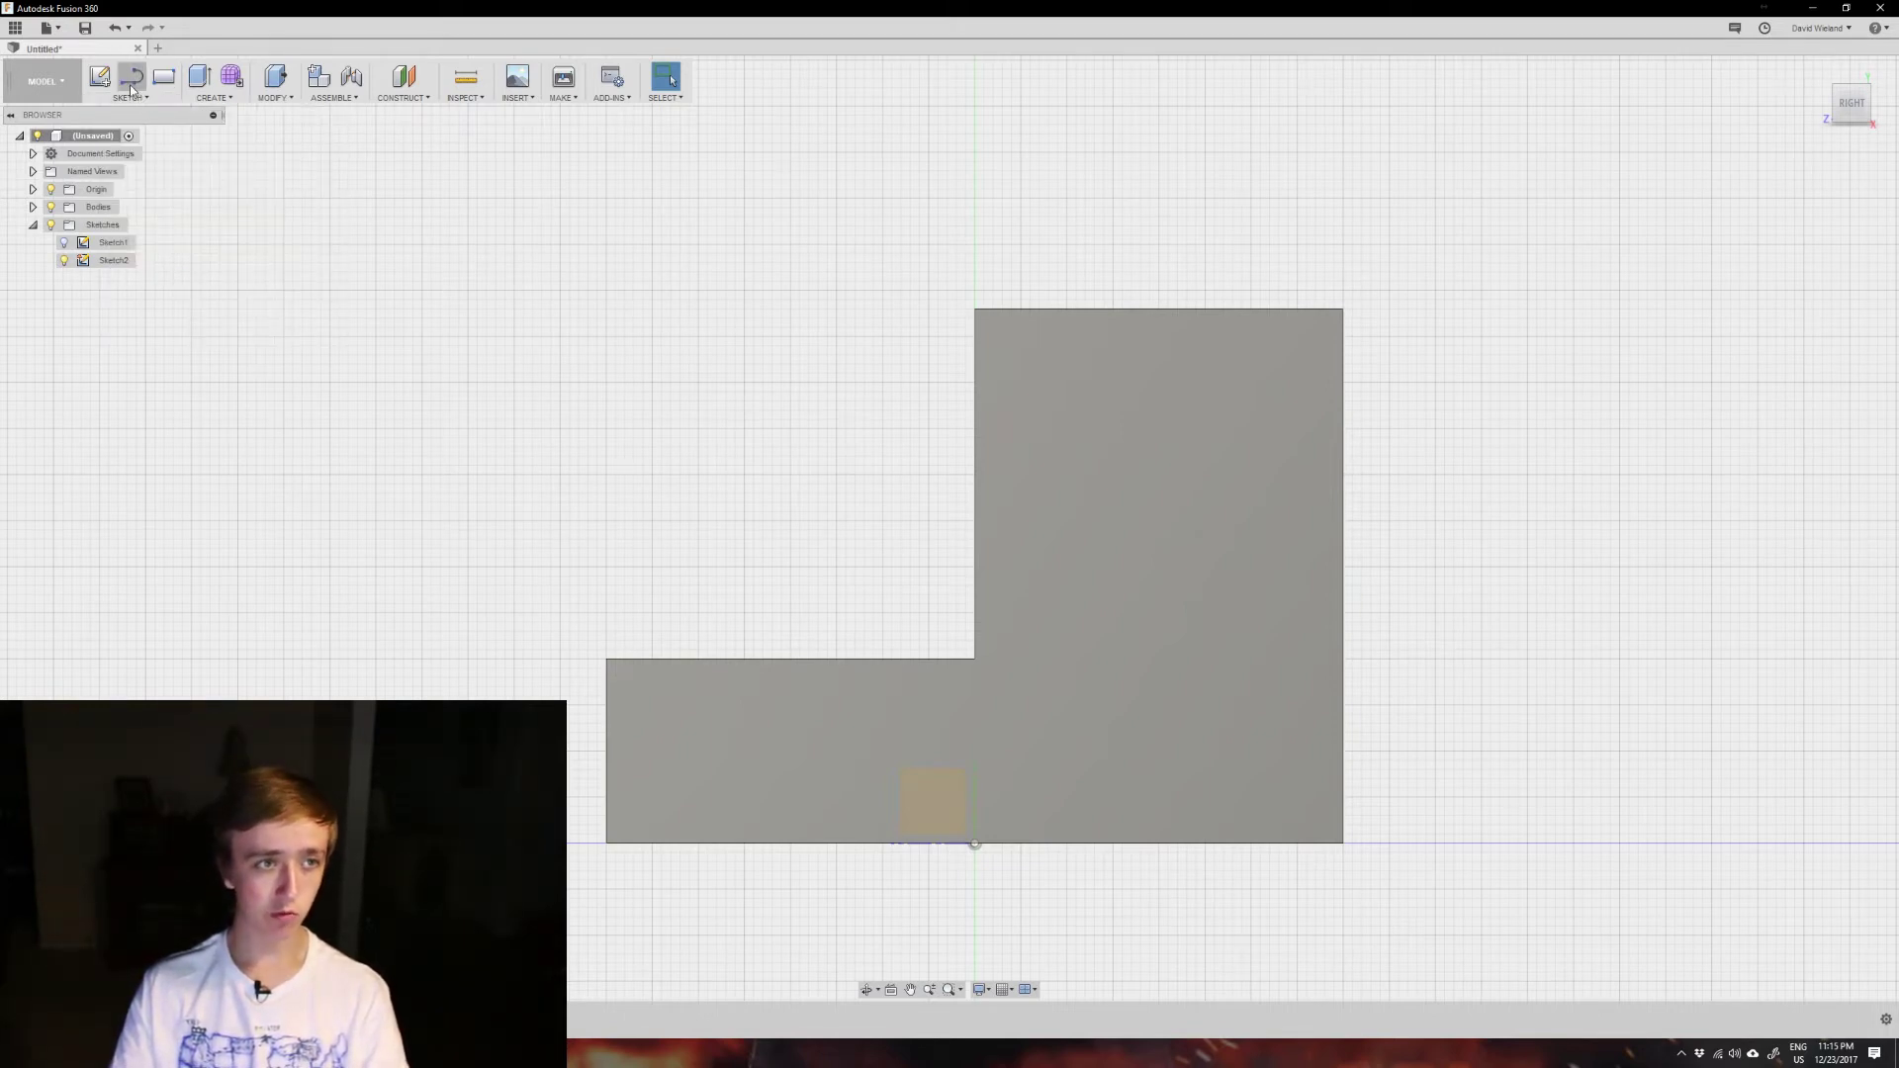
pyautogui.click(619, 412)
pyautogui.click(504, 271)
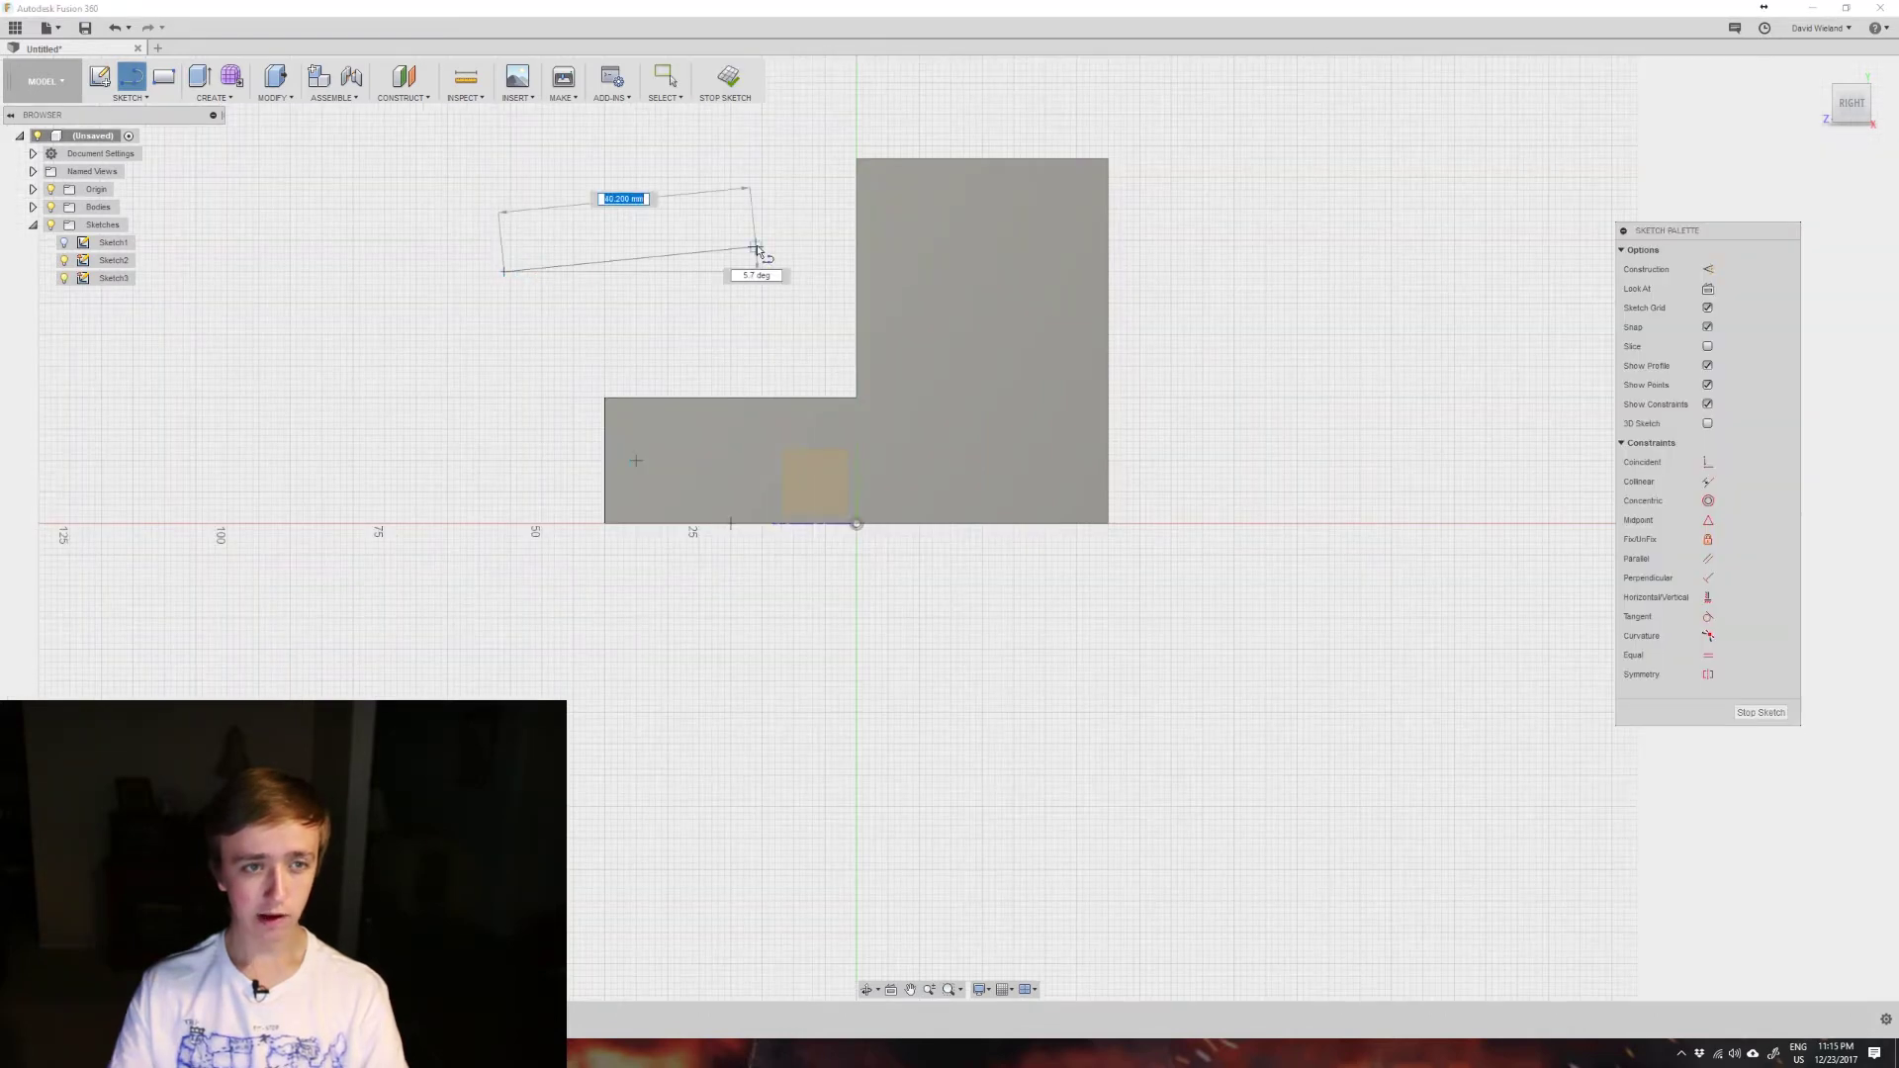
pyautogui.click(750, 271)
pyautogui.click(750, 374)
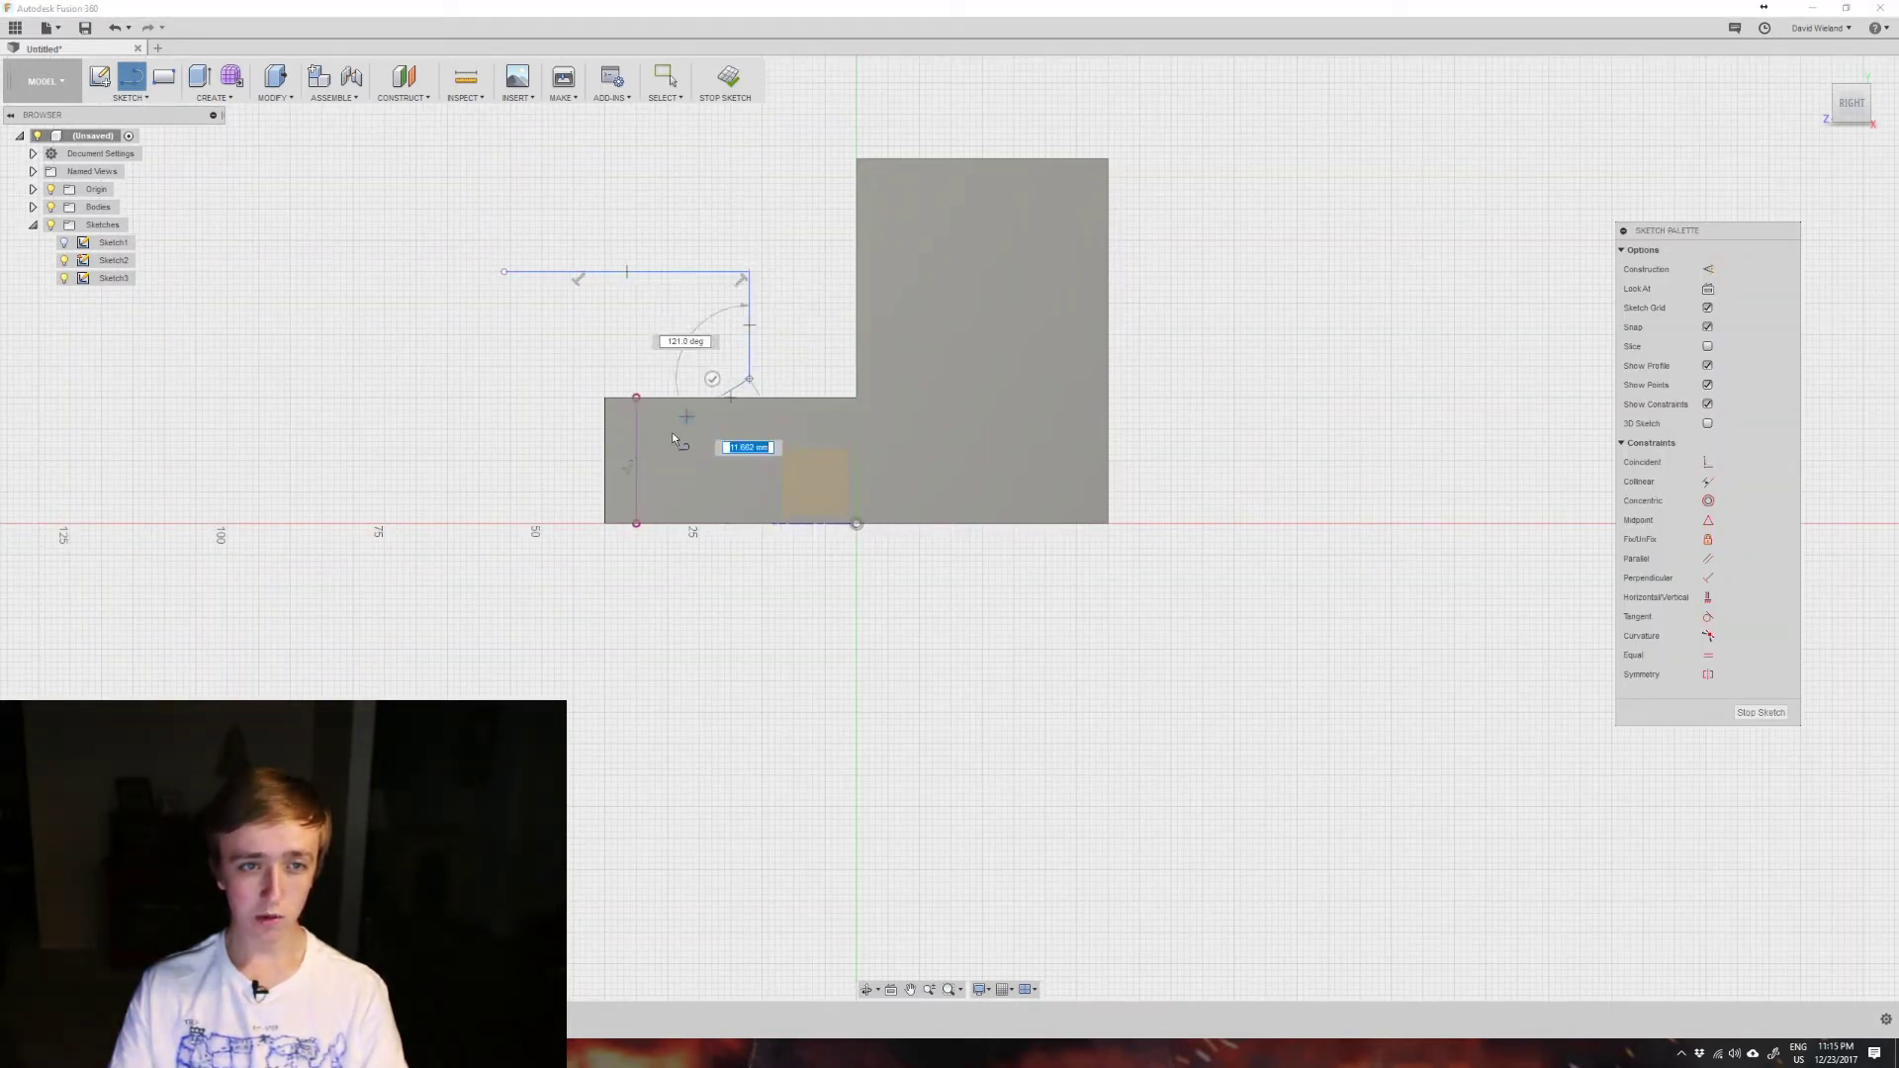
pyautogui.click(657, 447)
pyautogui.click(292, 359)
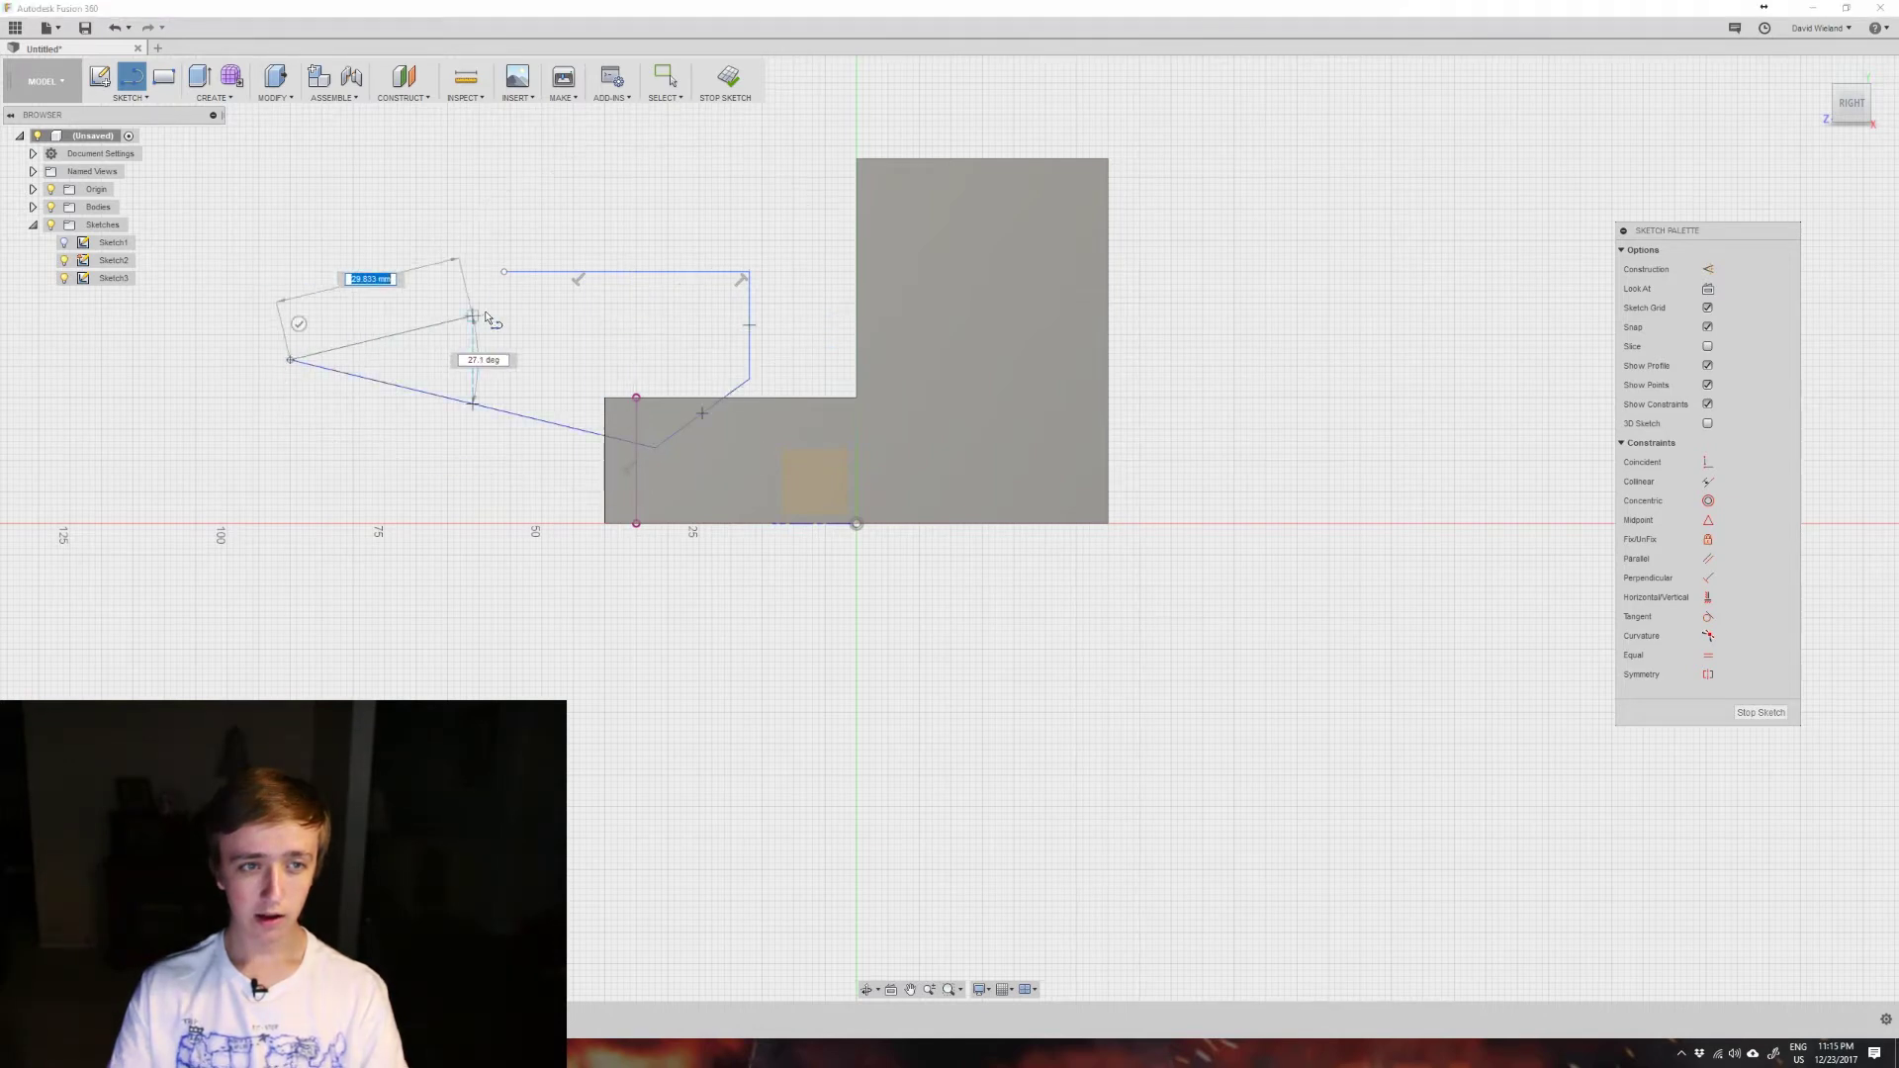
pyautogui.click(507, 272)
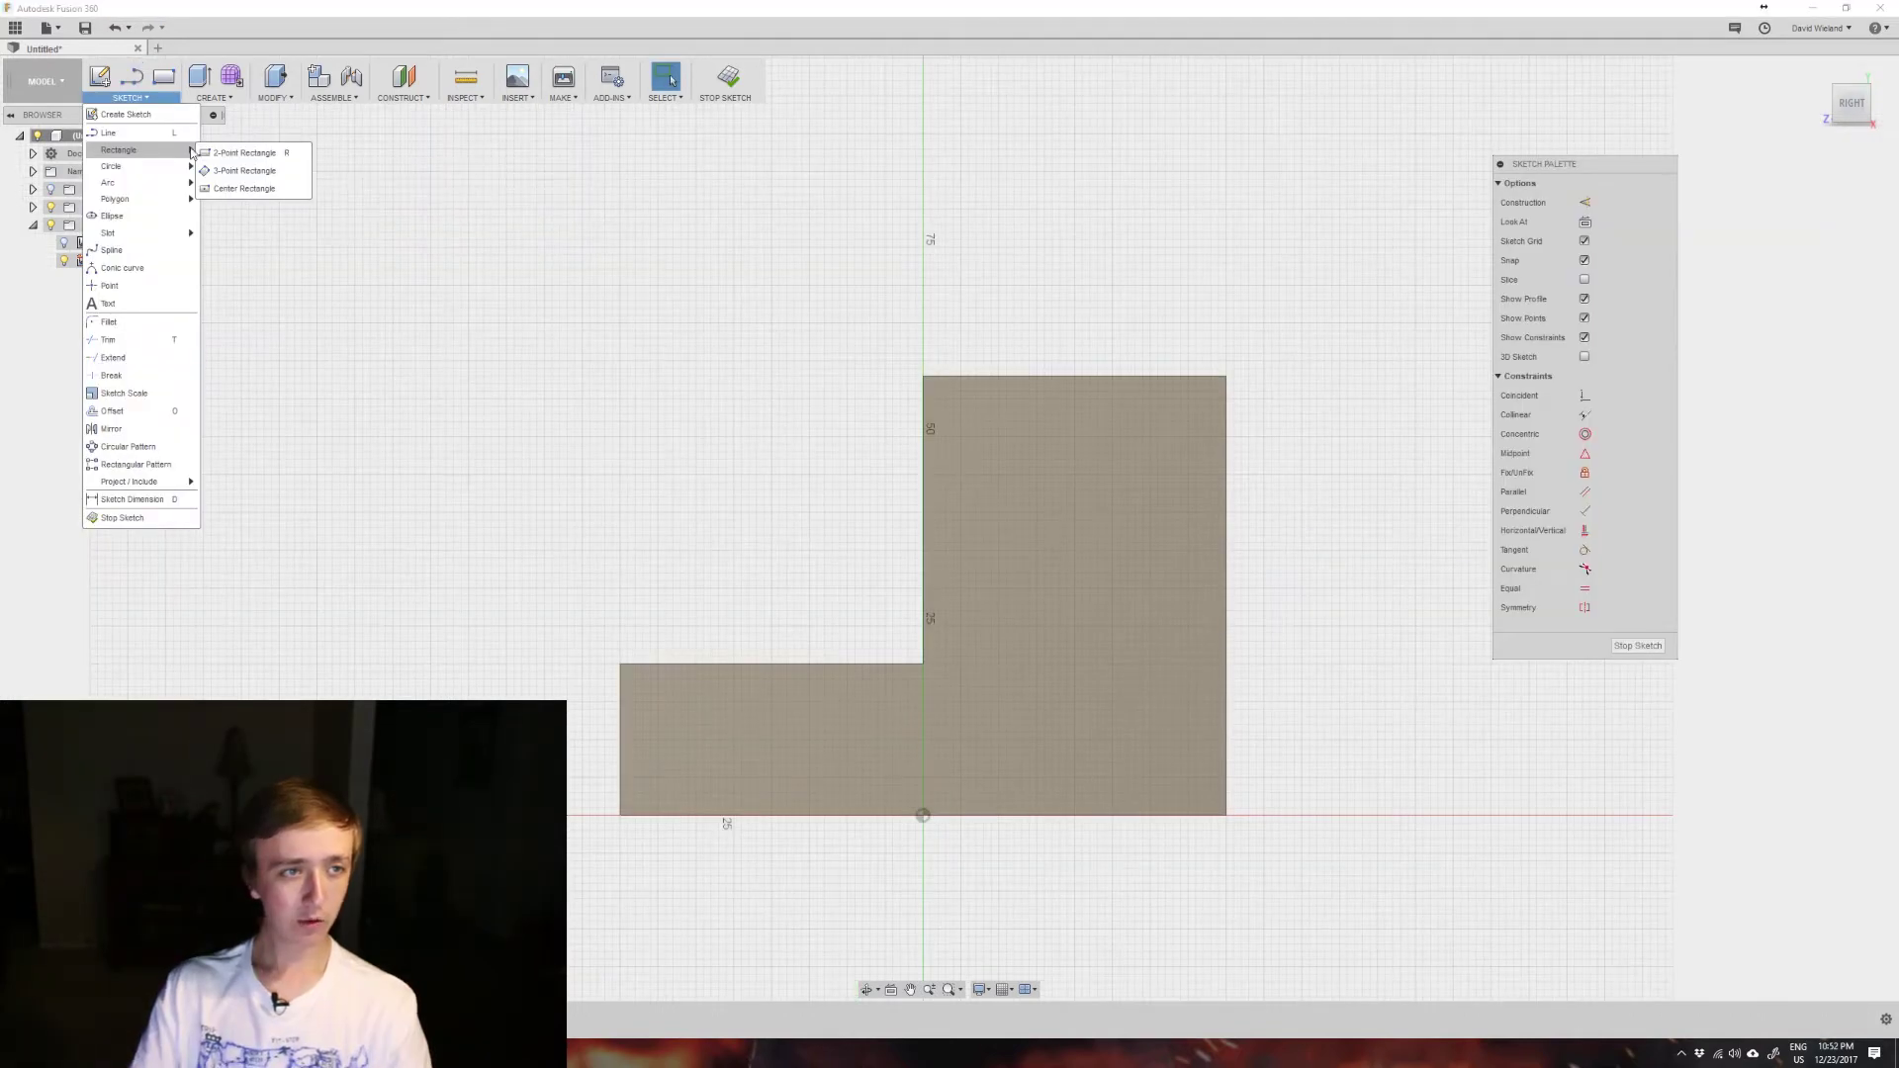
pyautogui.click(245, 171)
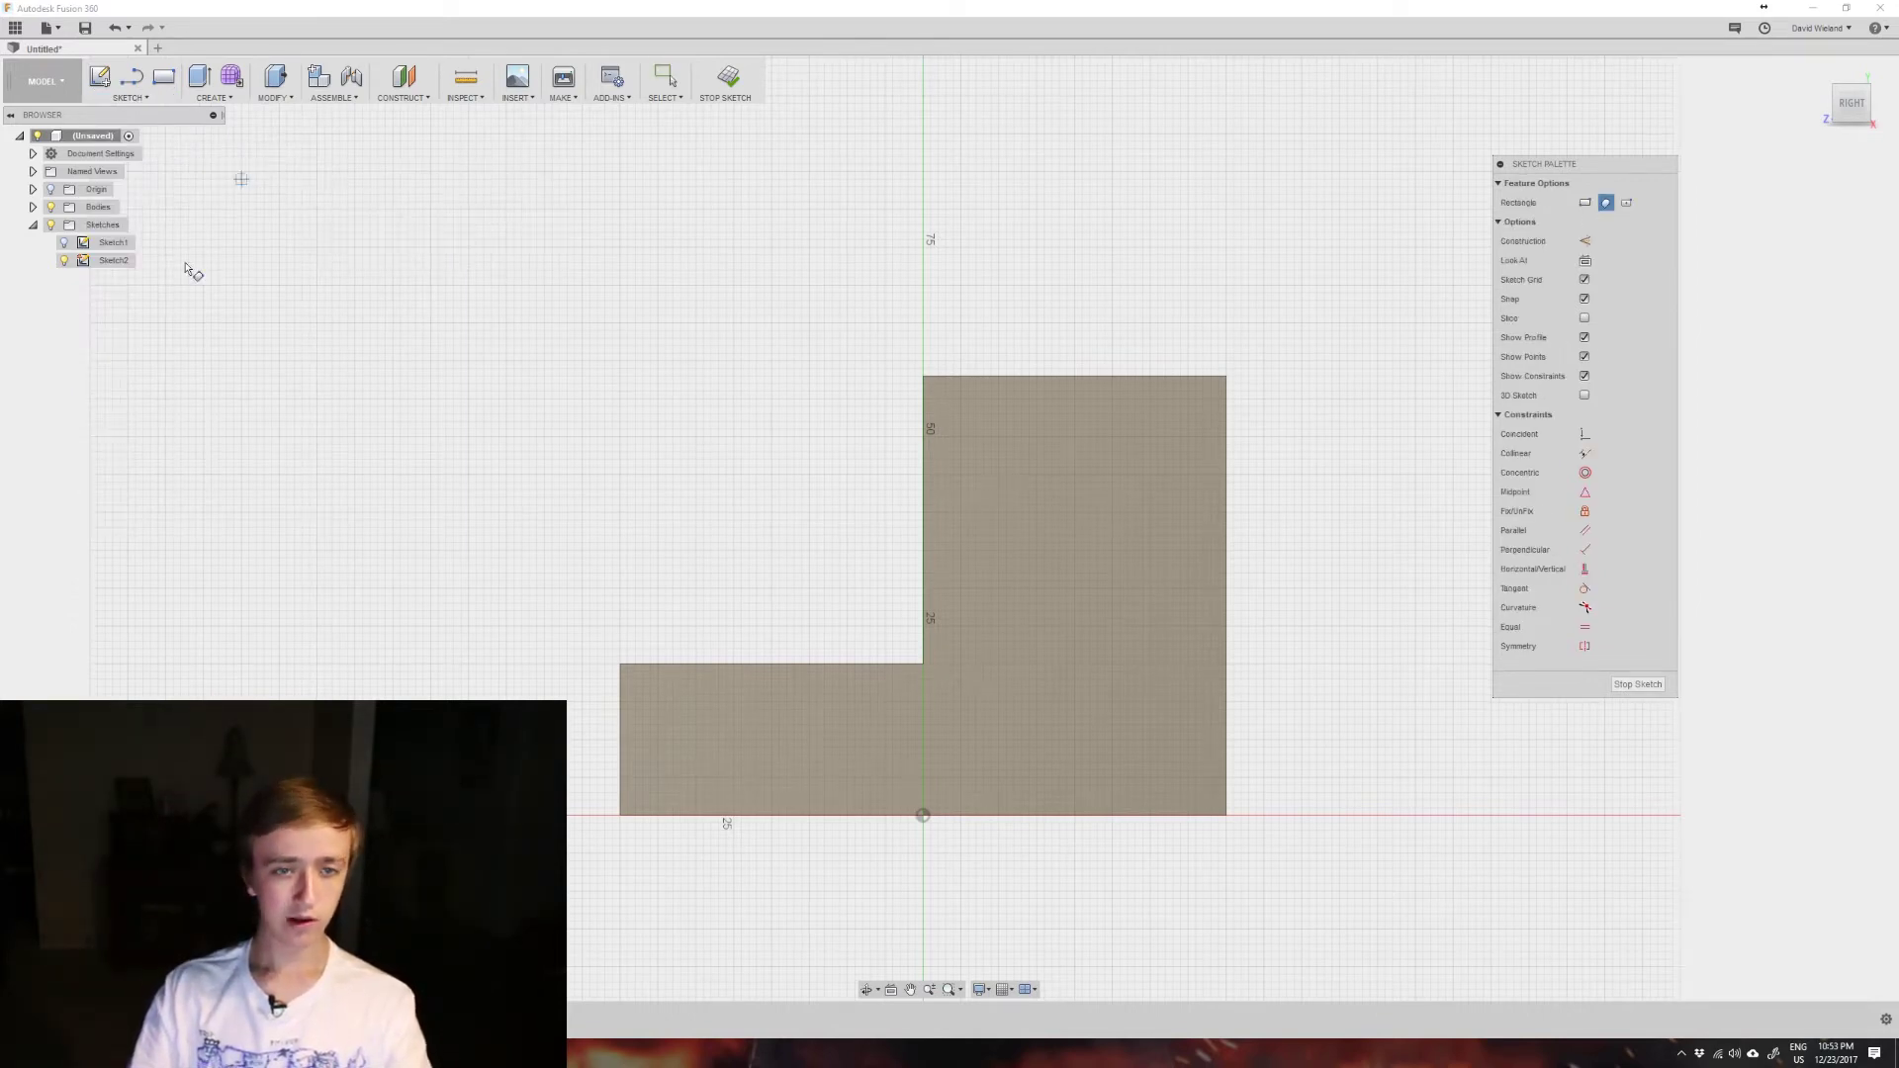
pyautogui.click(969, 504)
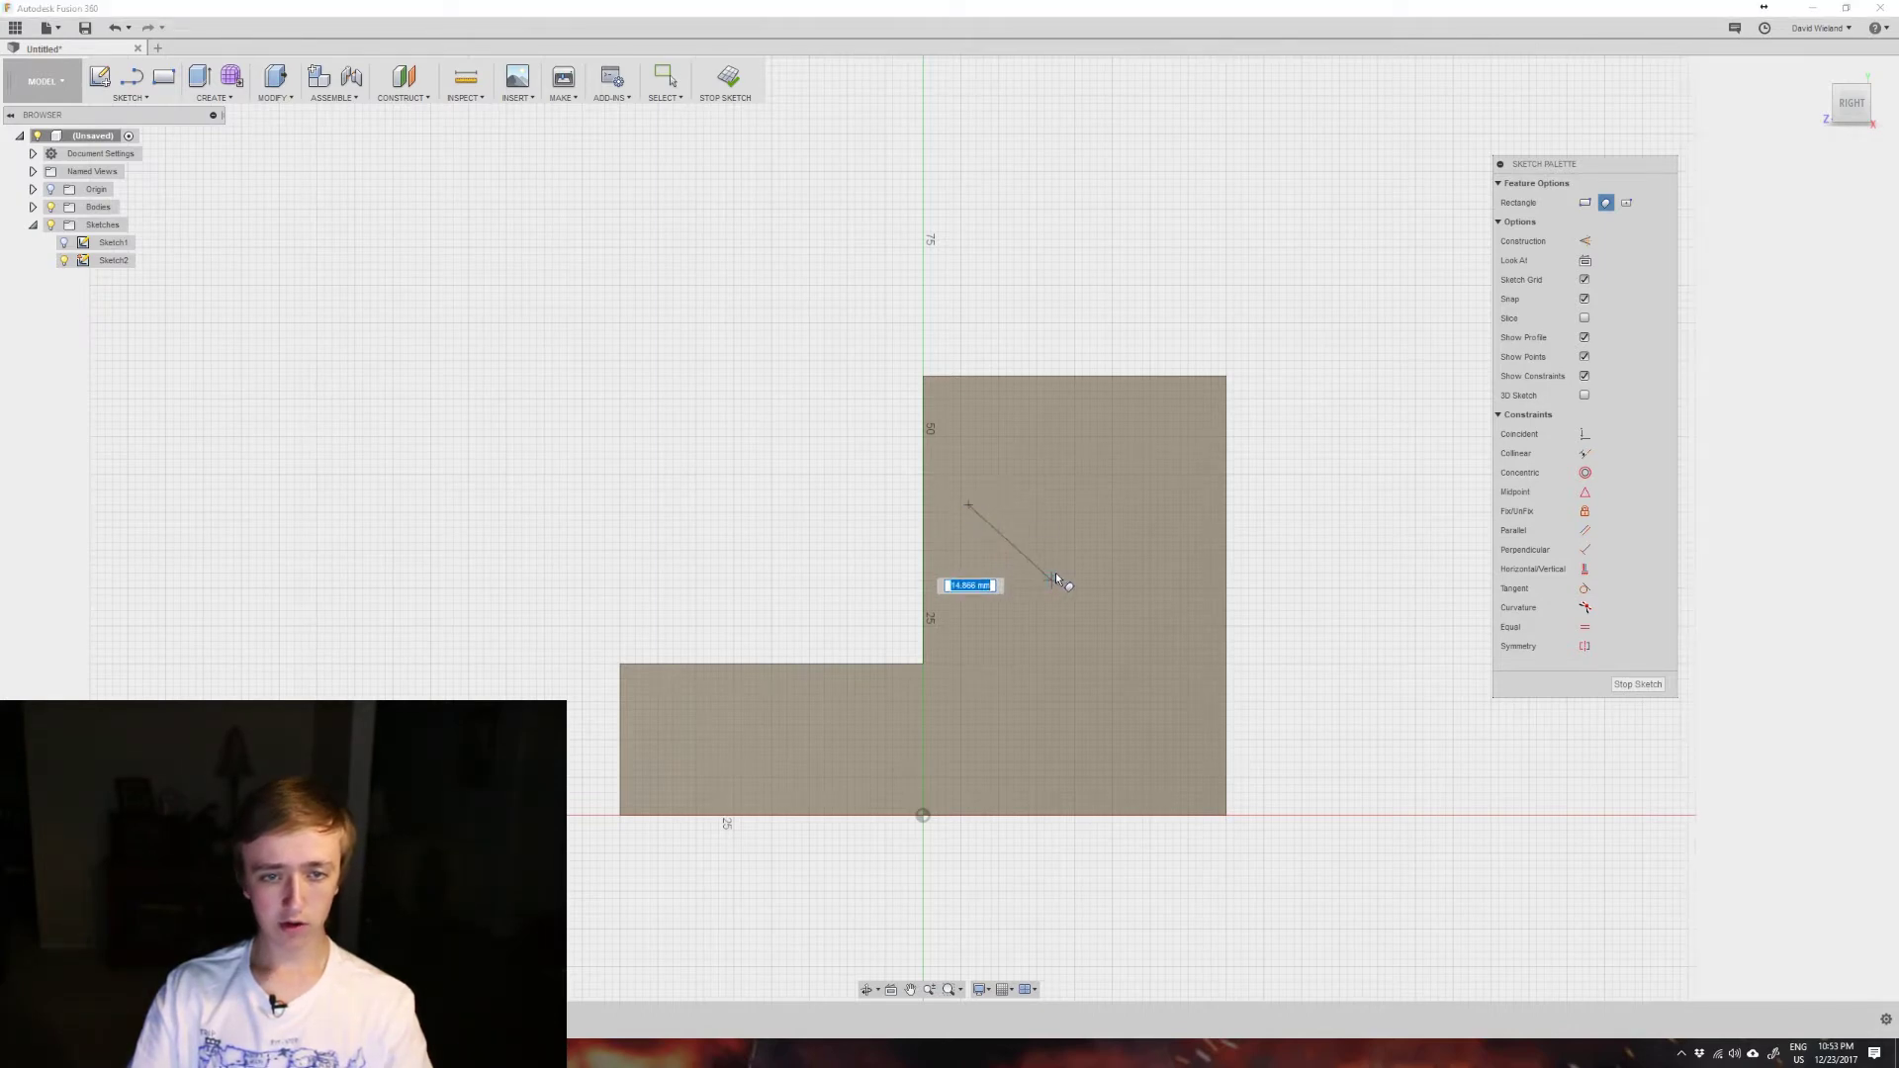
pyautogui.click(1099, 422)
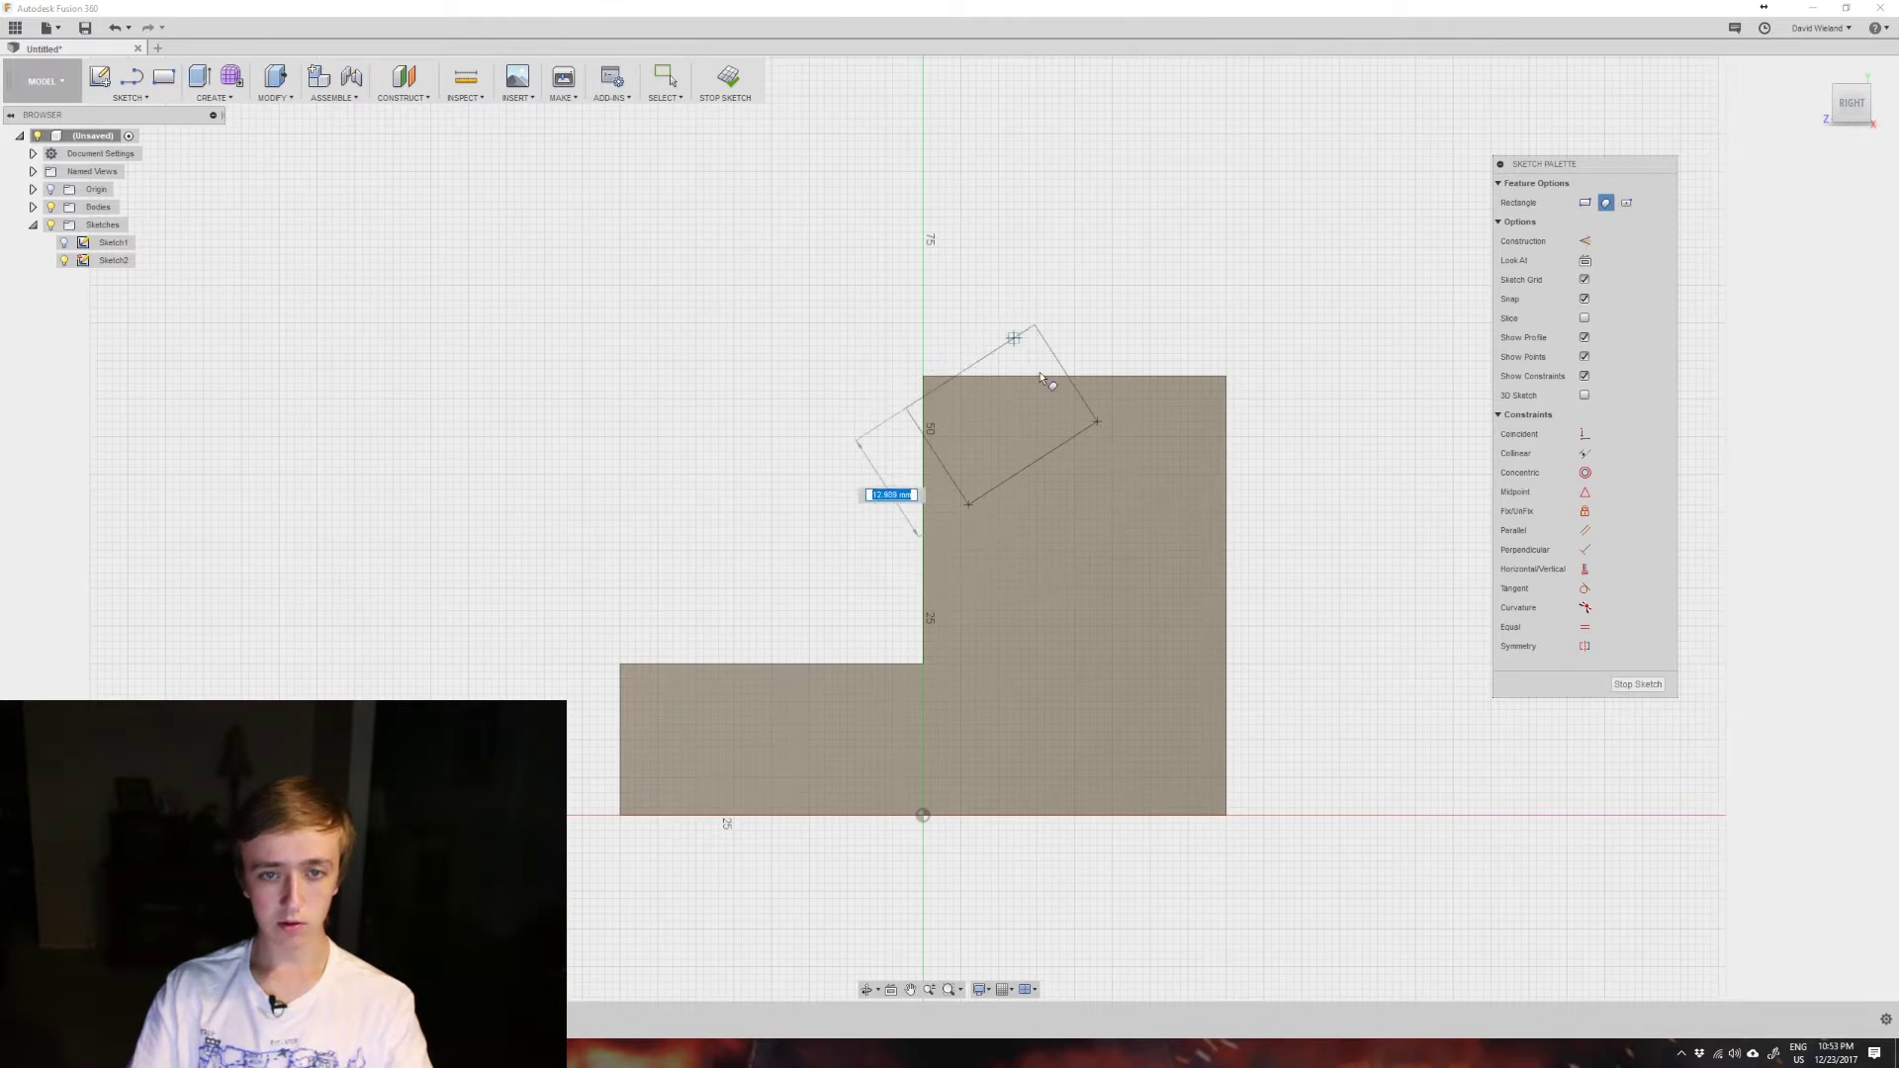
pyautogui.click(1152, 498)
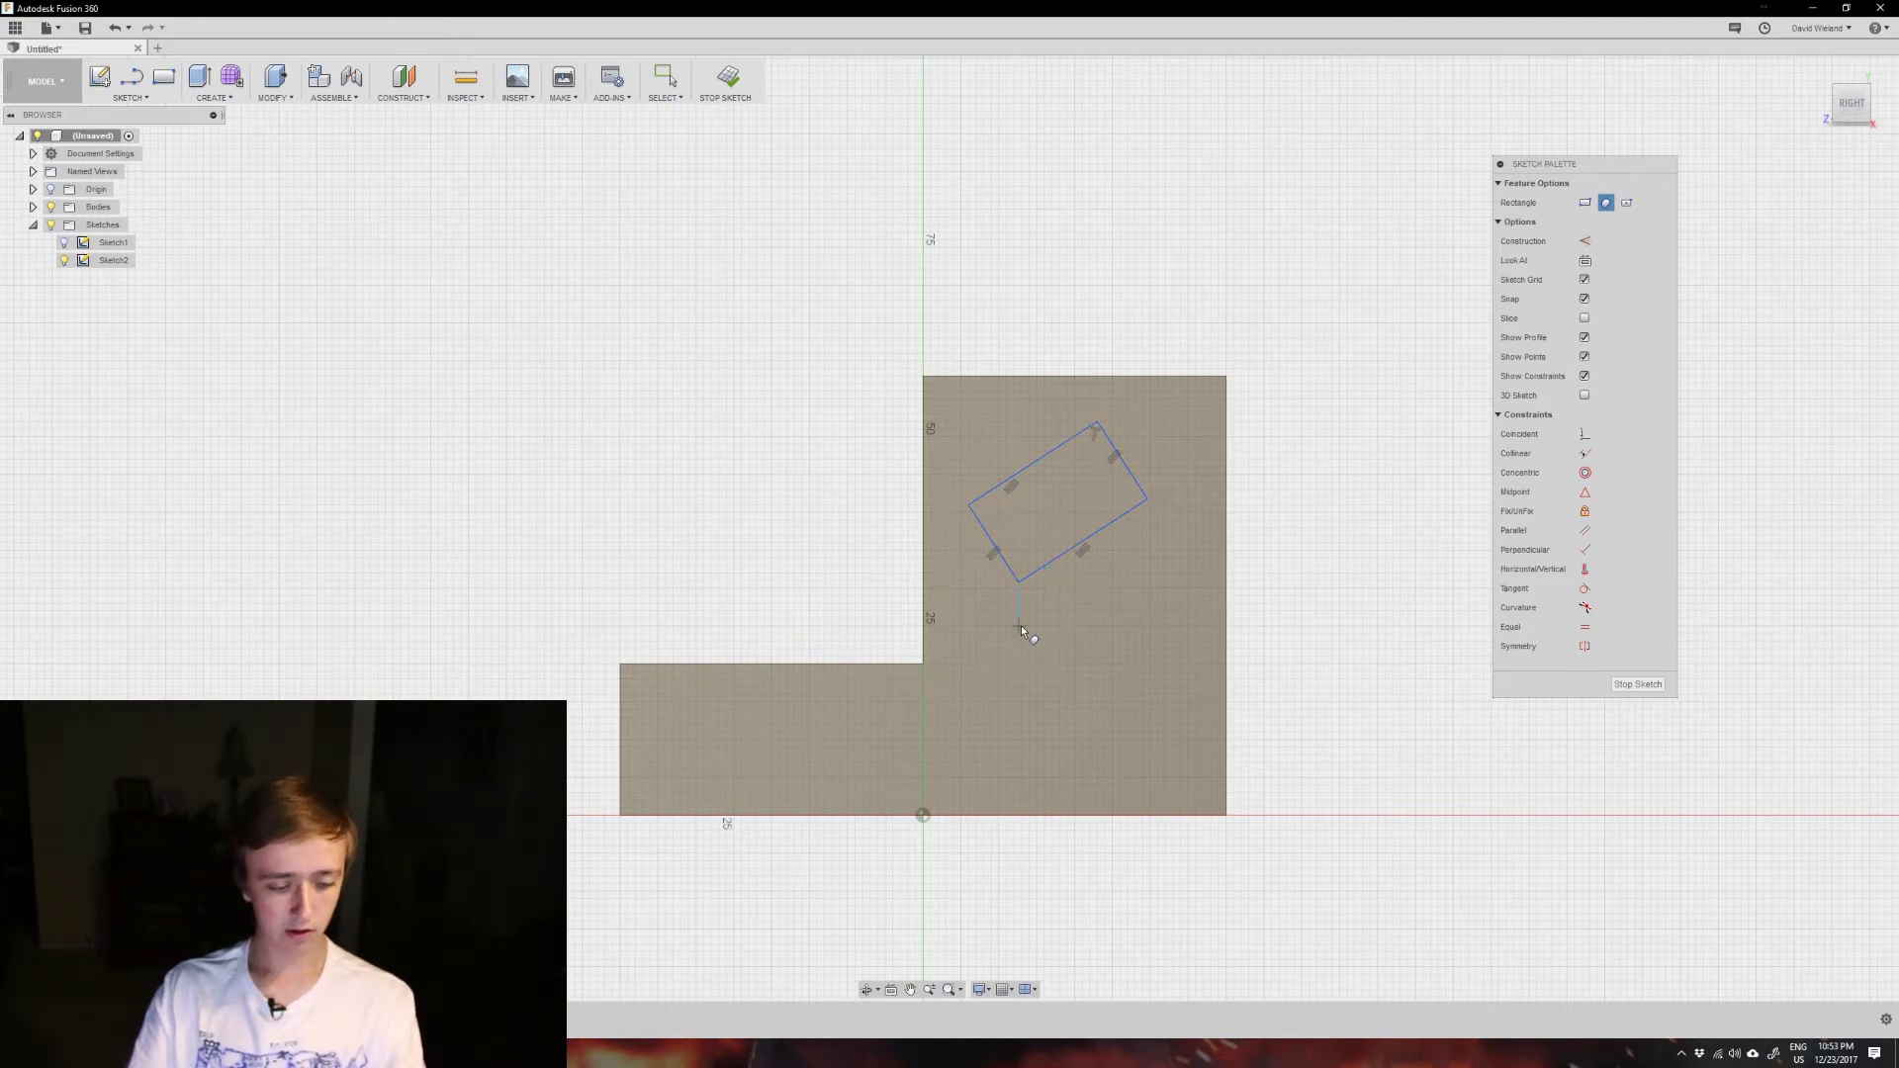
pyautogui.press('Escape')
pyautogui.hotkey('ctrl', 'z')
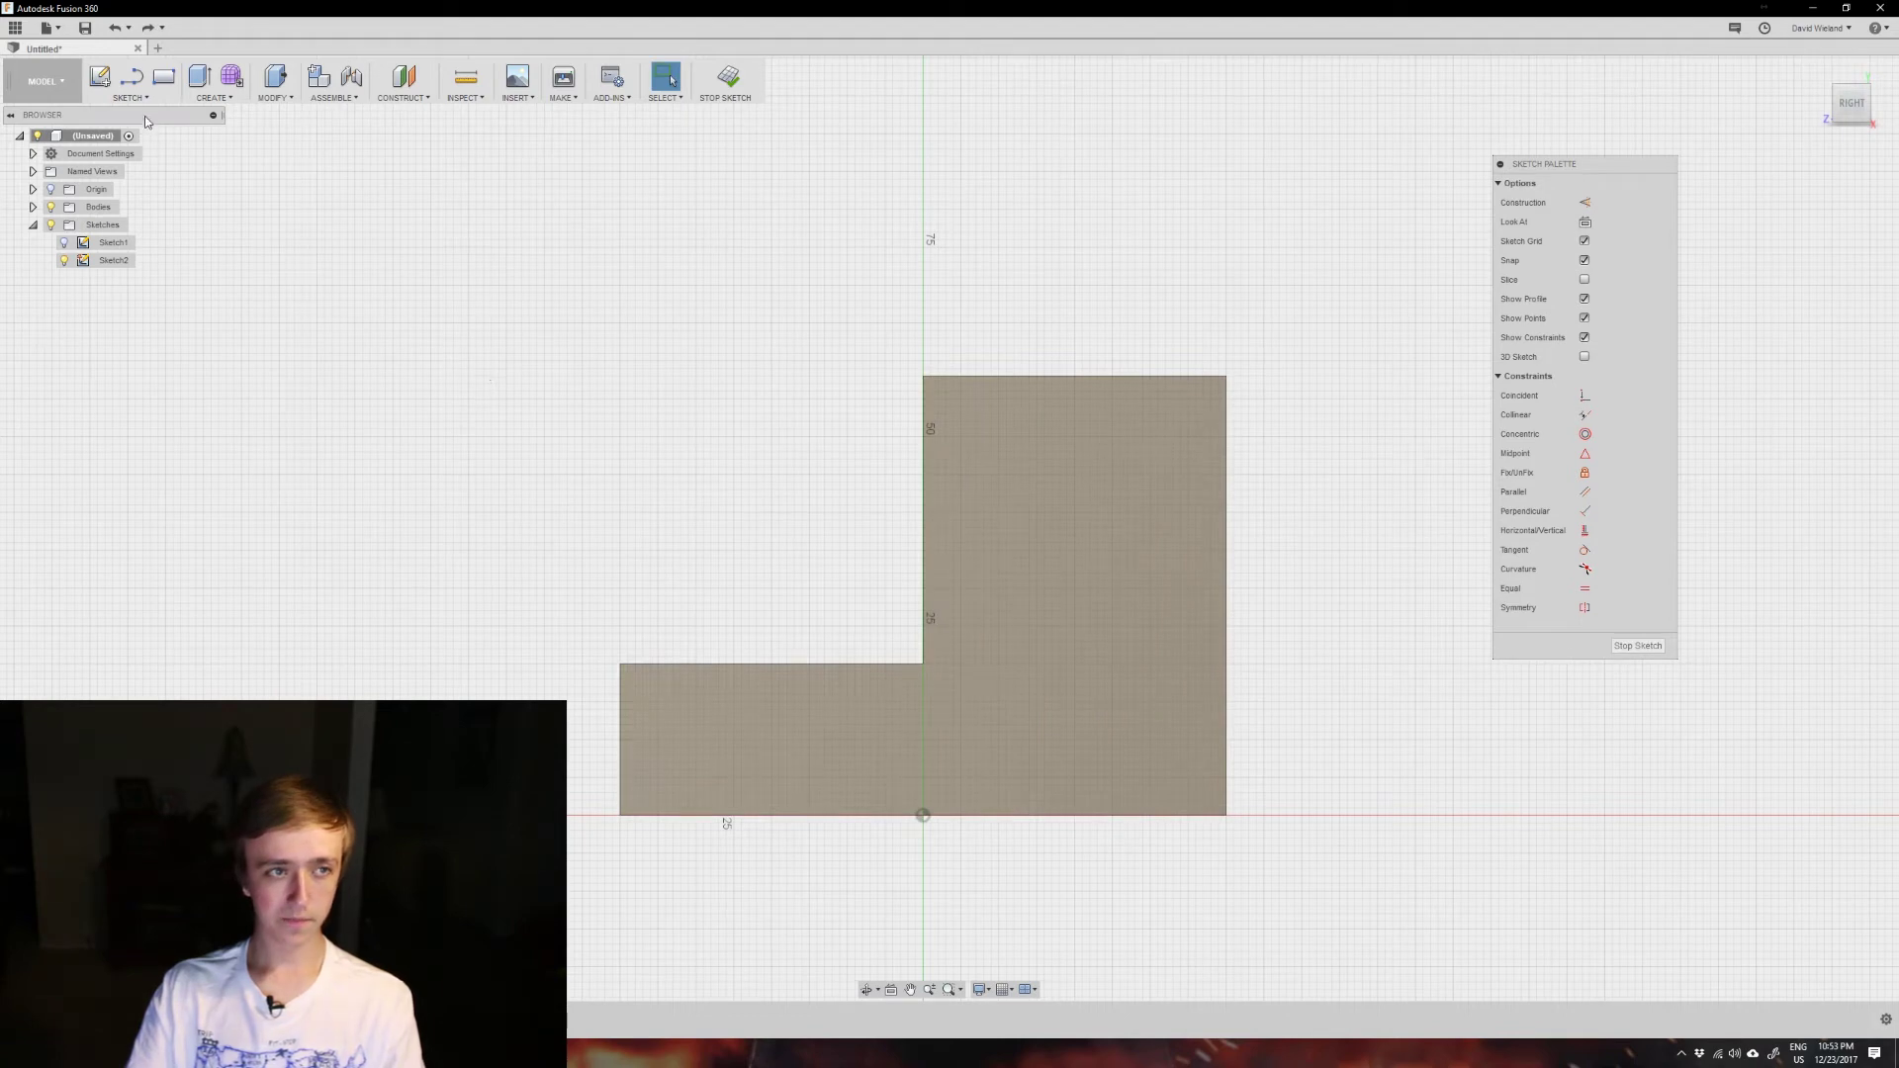
pyautogui.click(136, 102)
pyautogui.moveTo(139, 150)
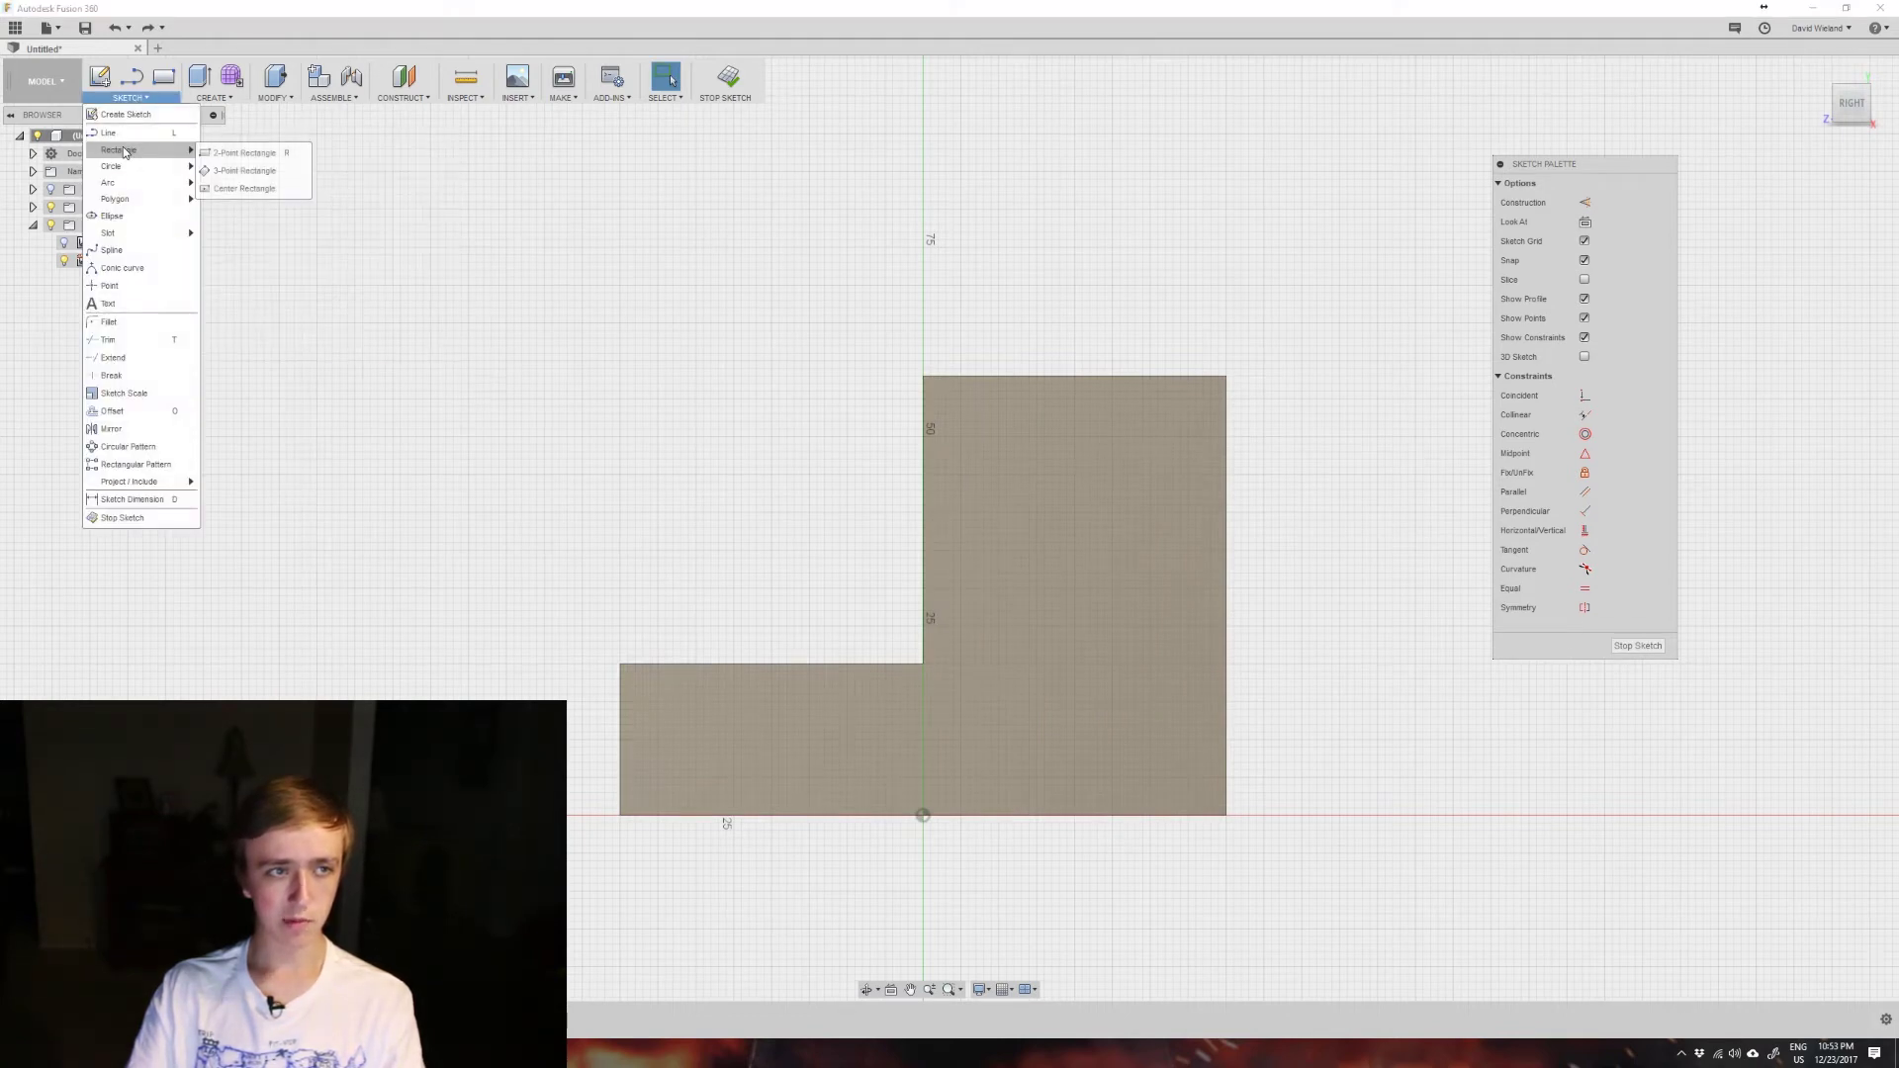
# Draw a centre-point rectangle on the tall part of the L-shaped face
pyautogui.click(246, 189)
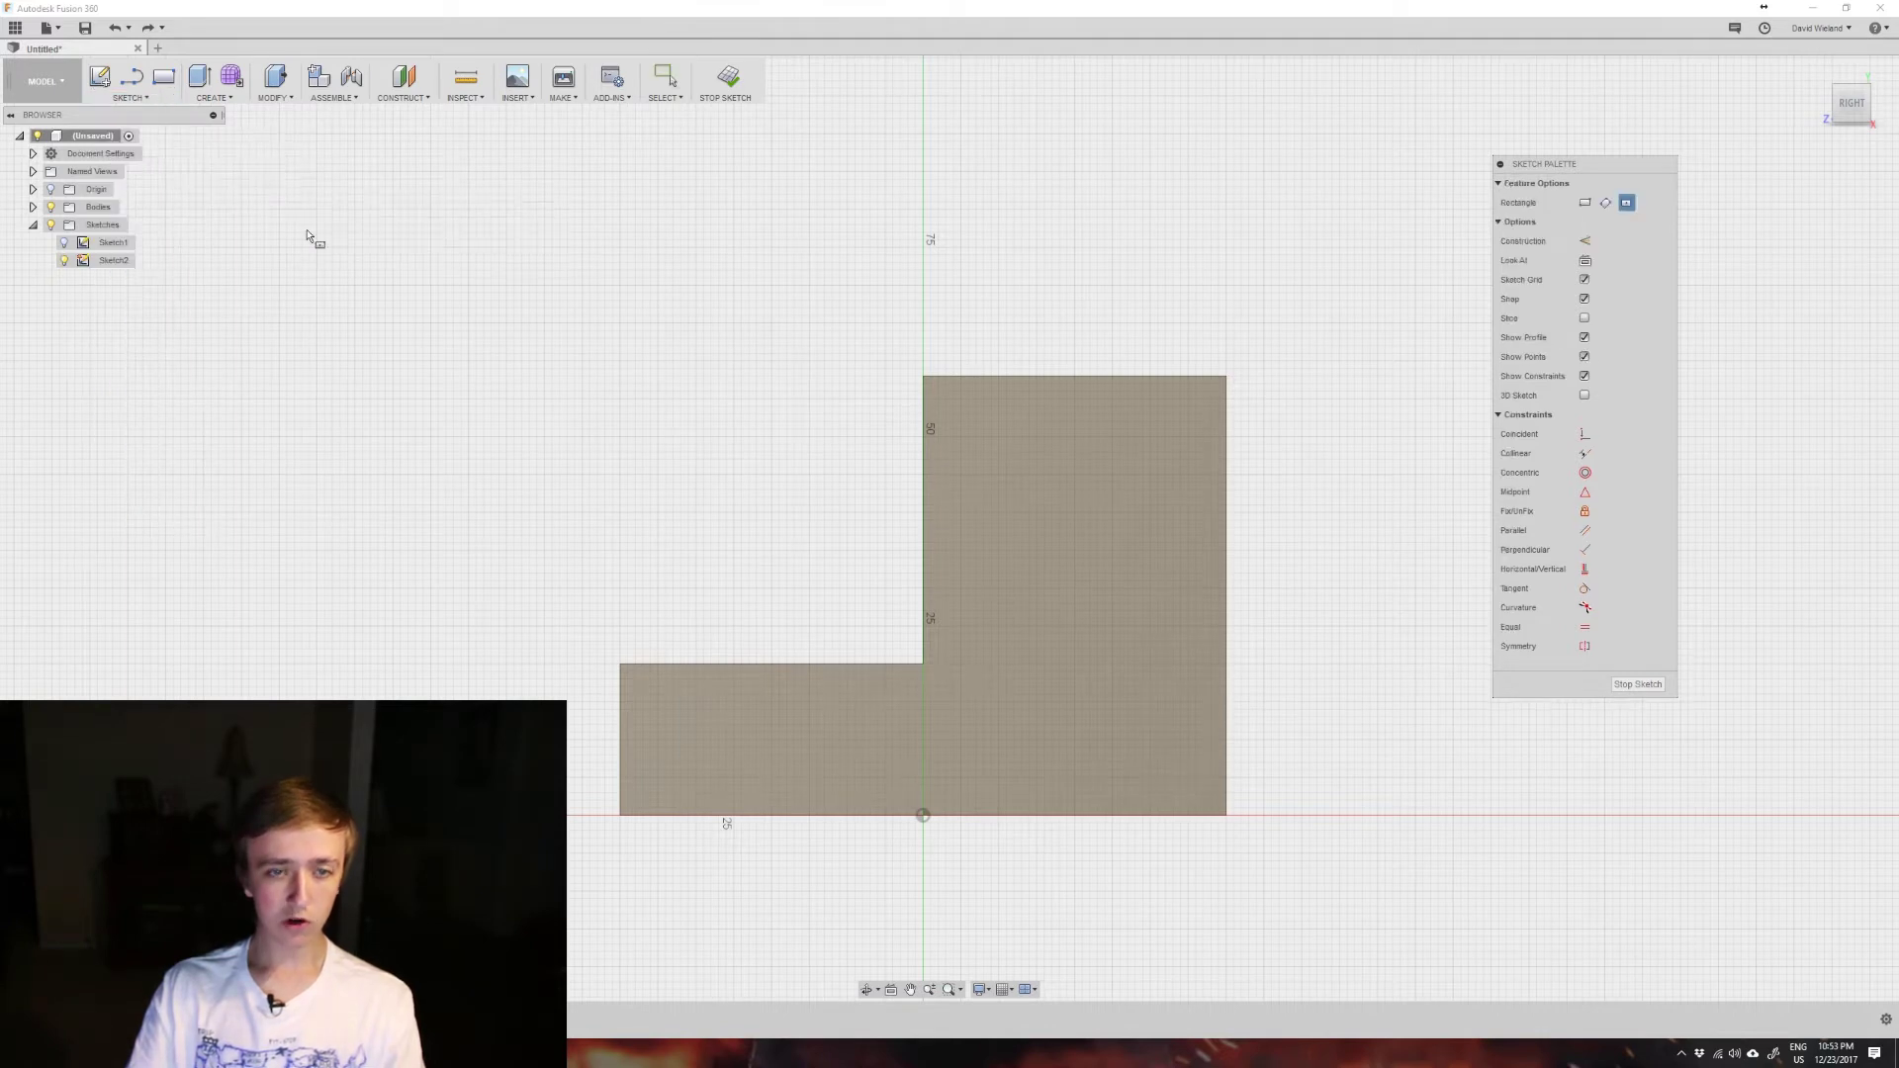
pyautogui.click(1074, 588)
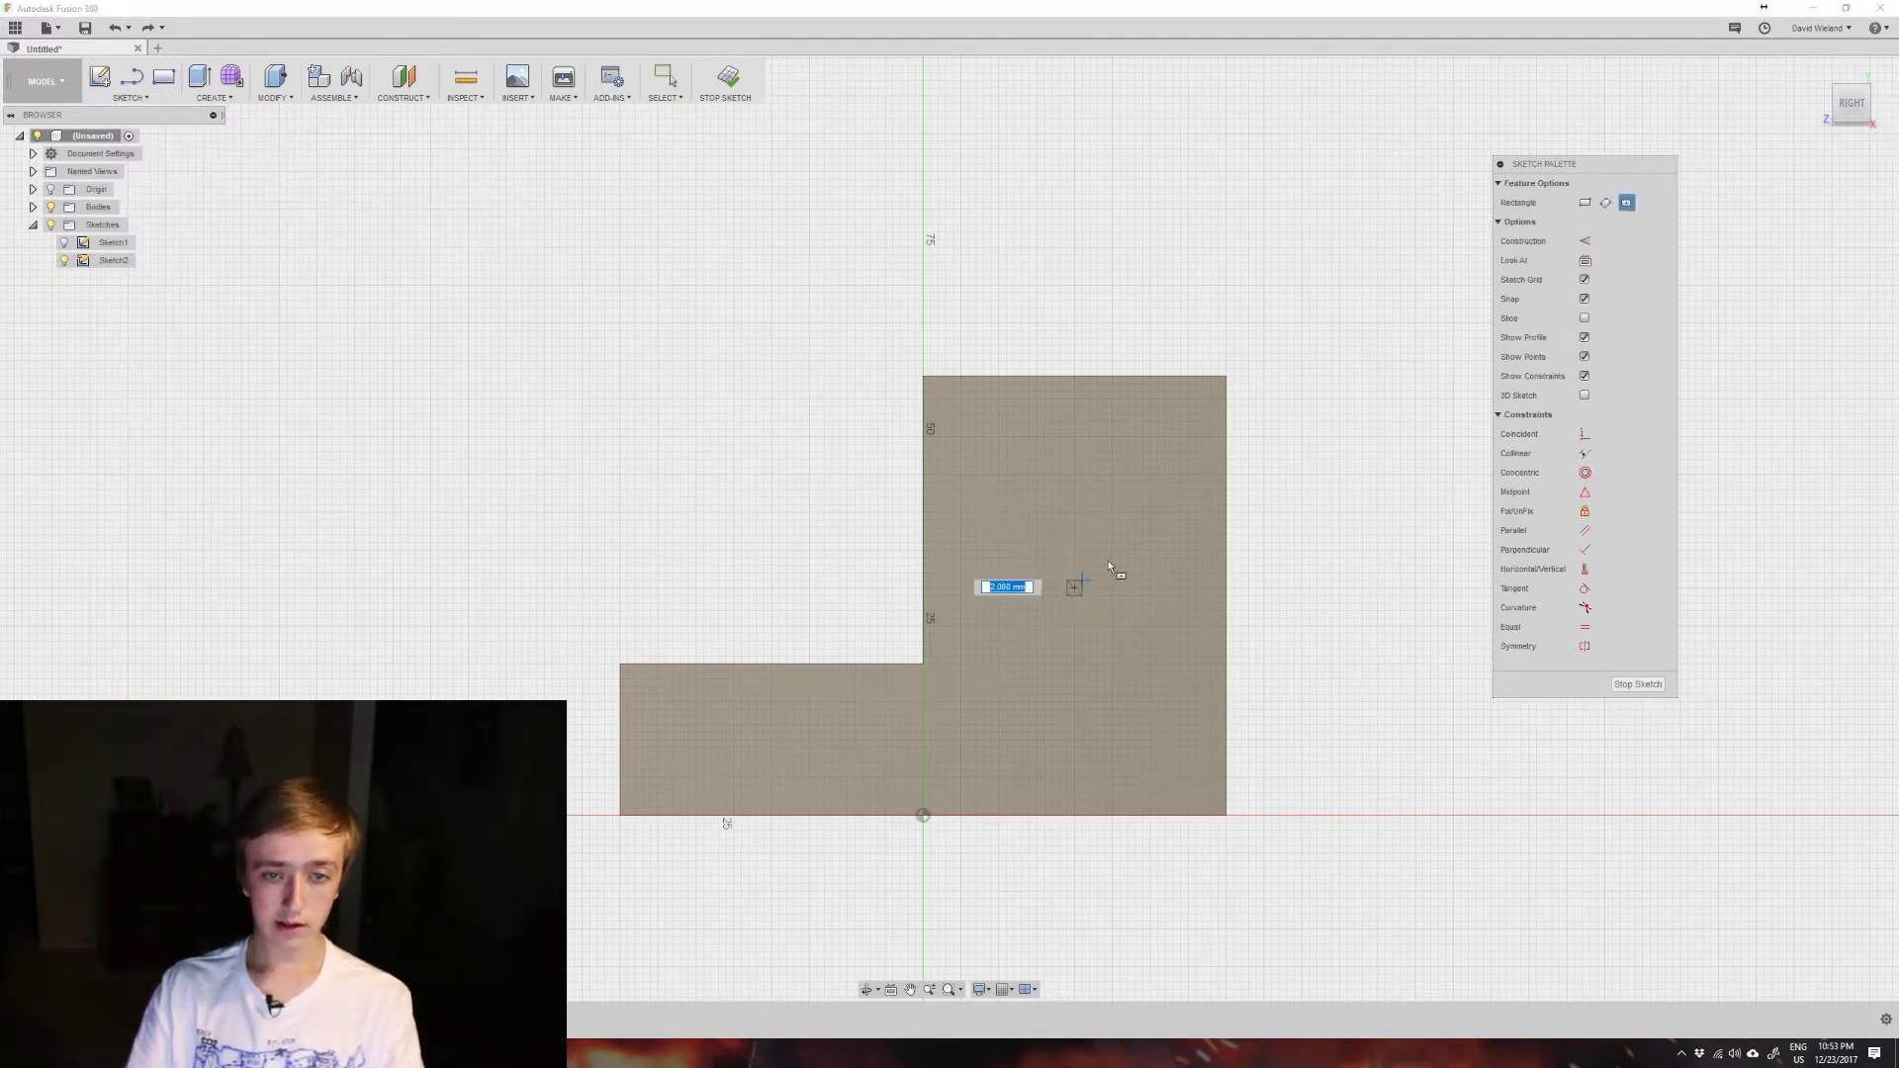
pyautogui.click(1166, 536)
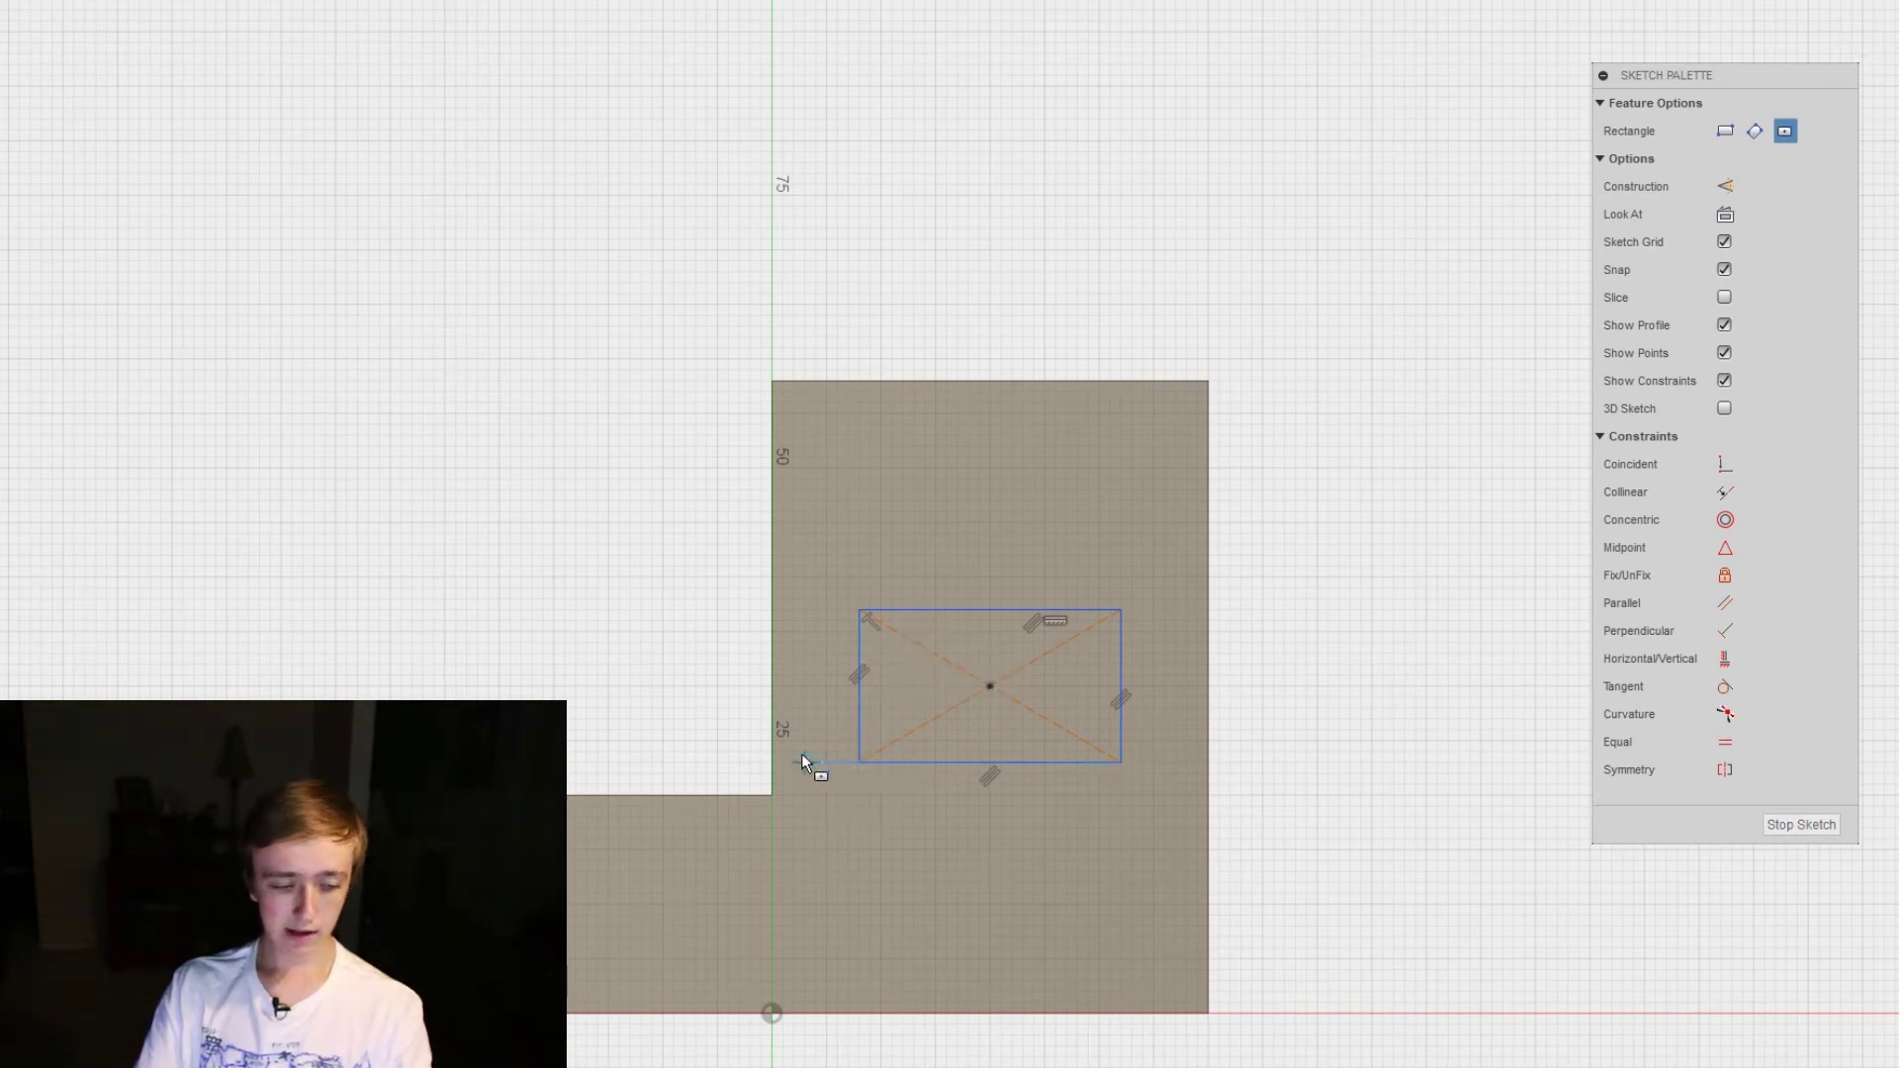
pyautogui.press('Escape')
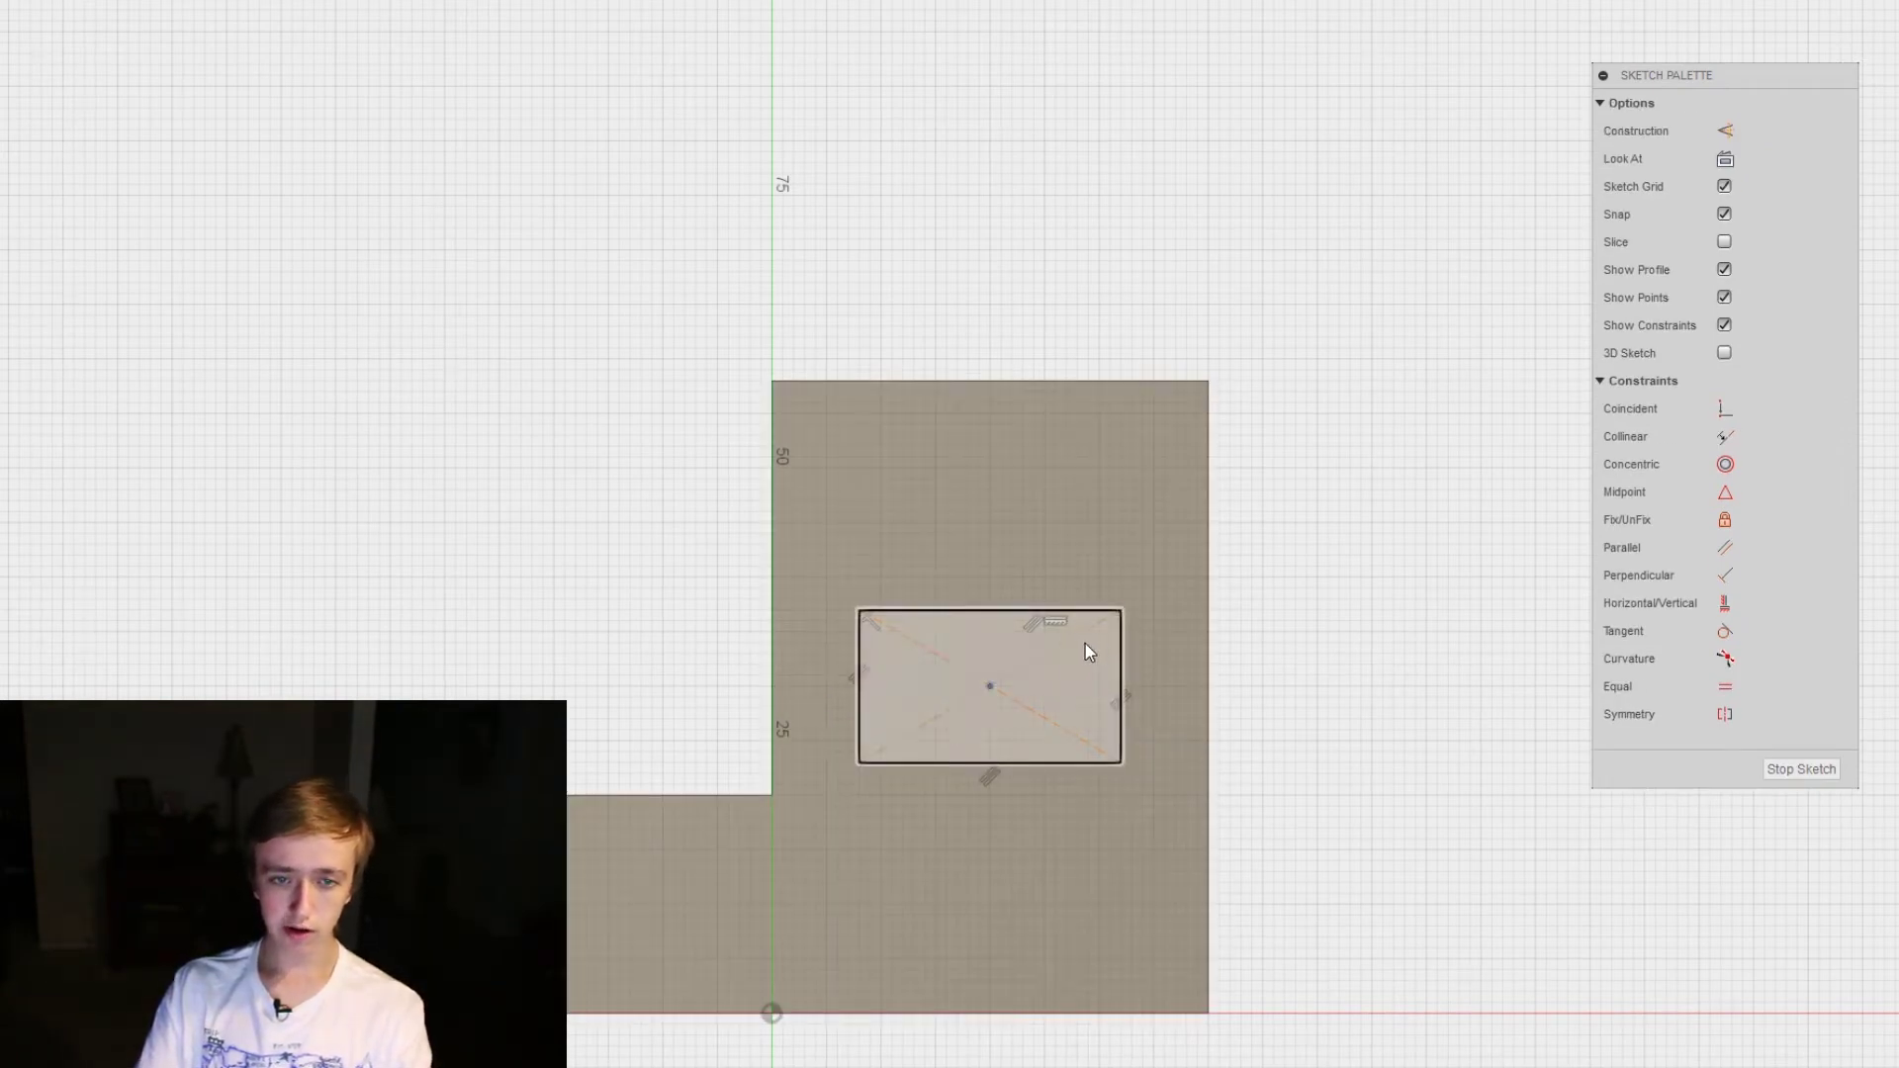
# Switch the rectangle's diagonal between construction and normal line in the Sketch Palette
pyautogui.click(1072, 638)
pyautogui.press('x')
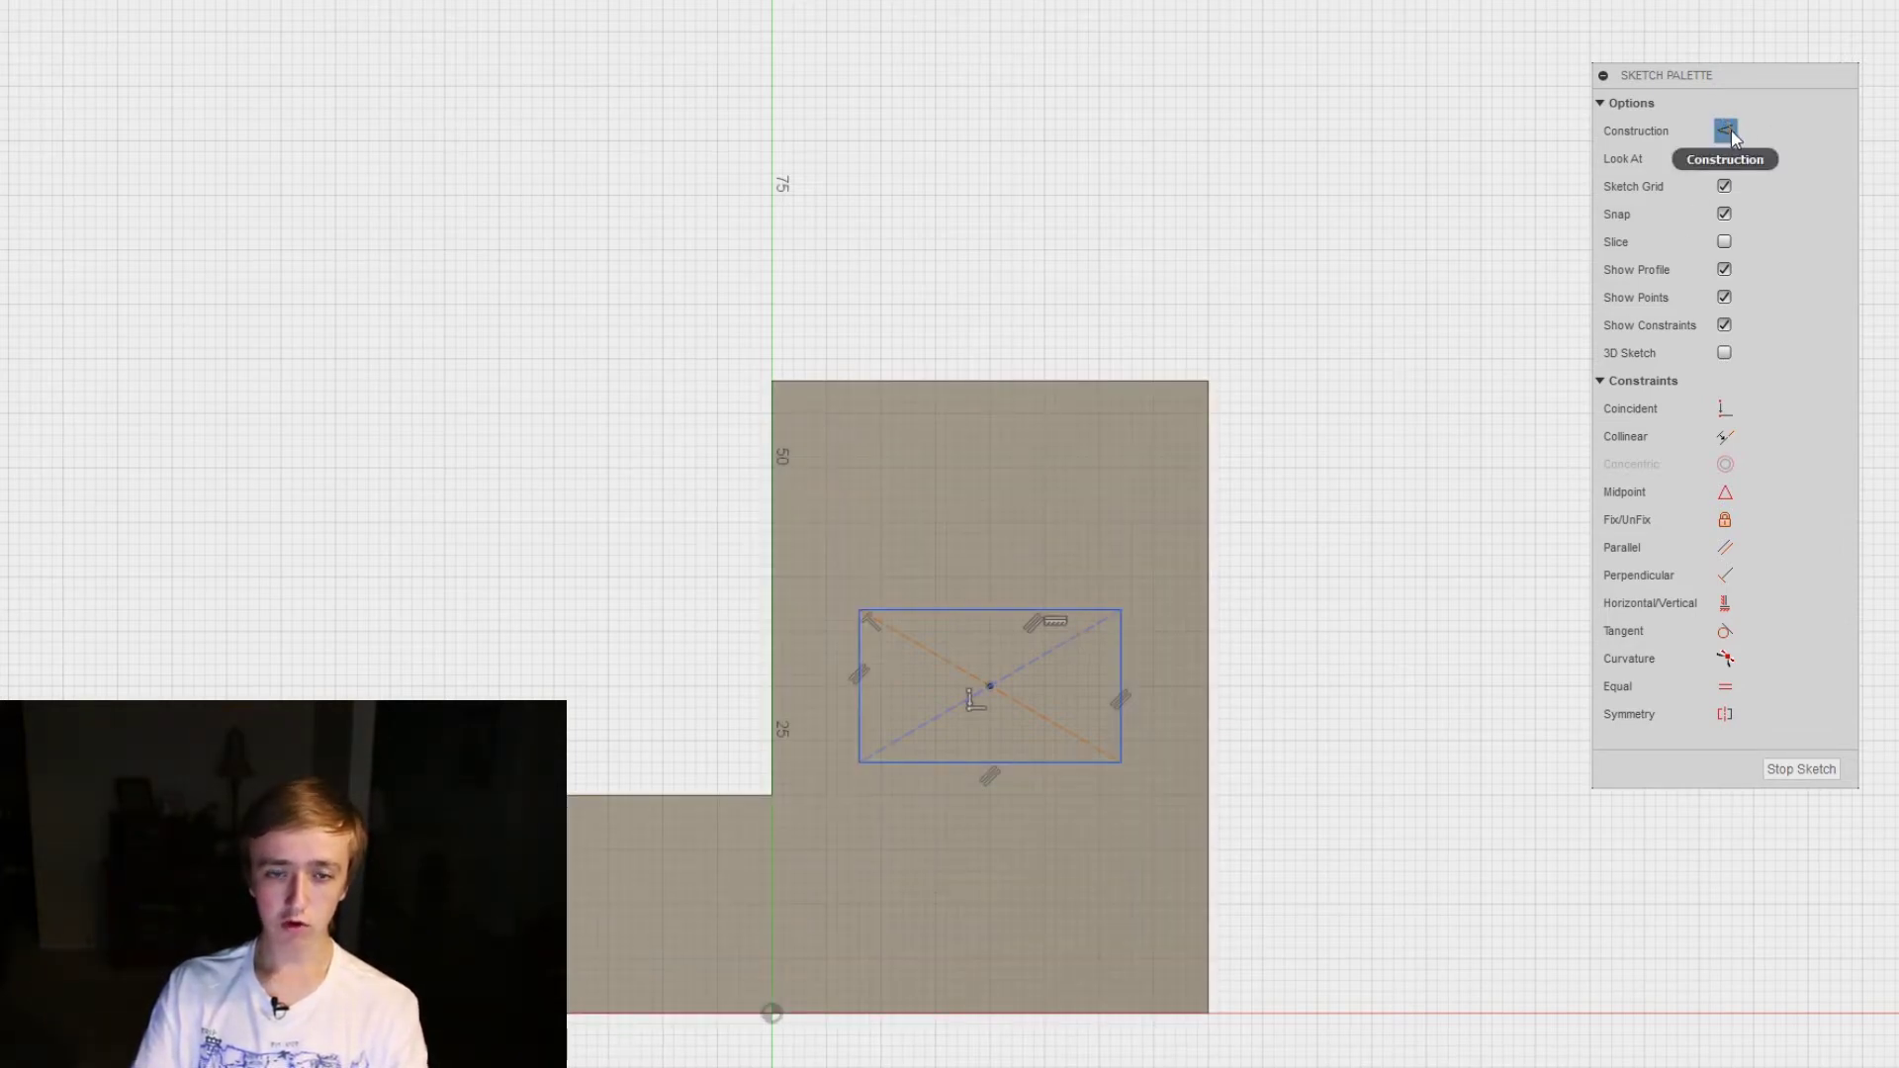
pyautogui.click(1731, 132)
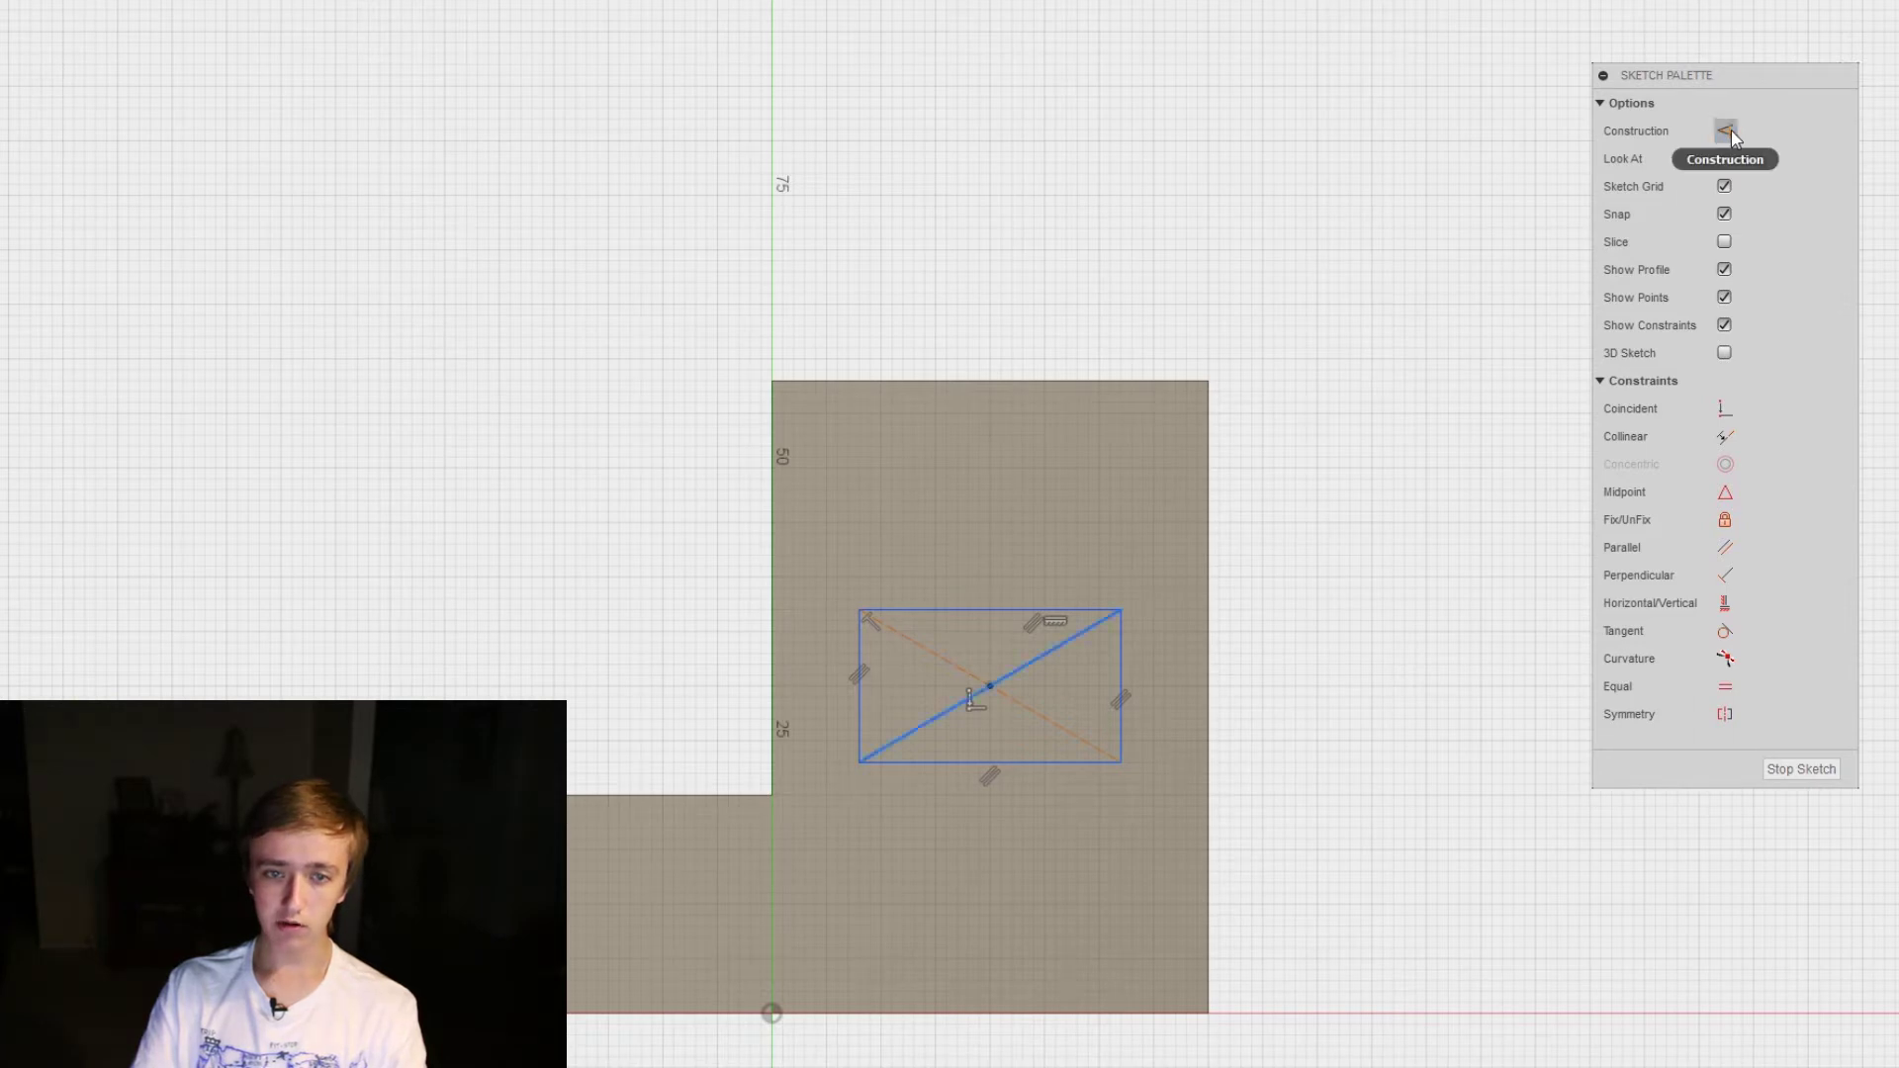
pyautogui.click(1732, 132)
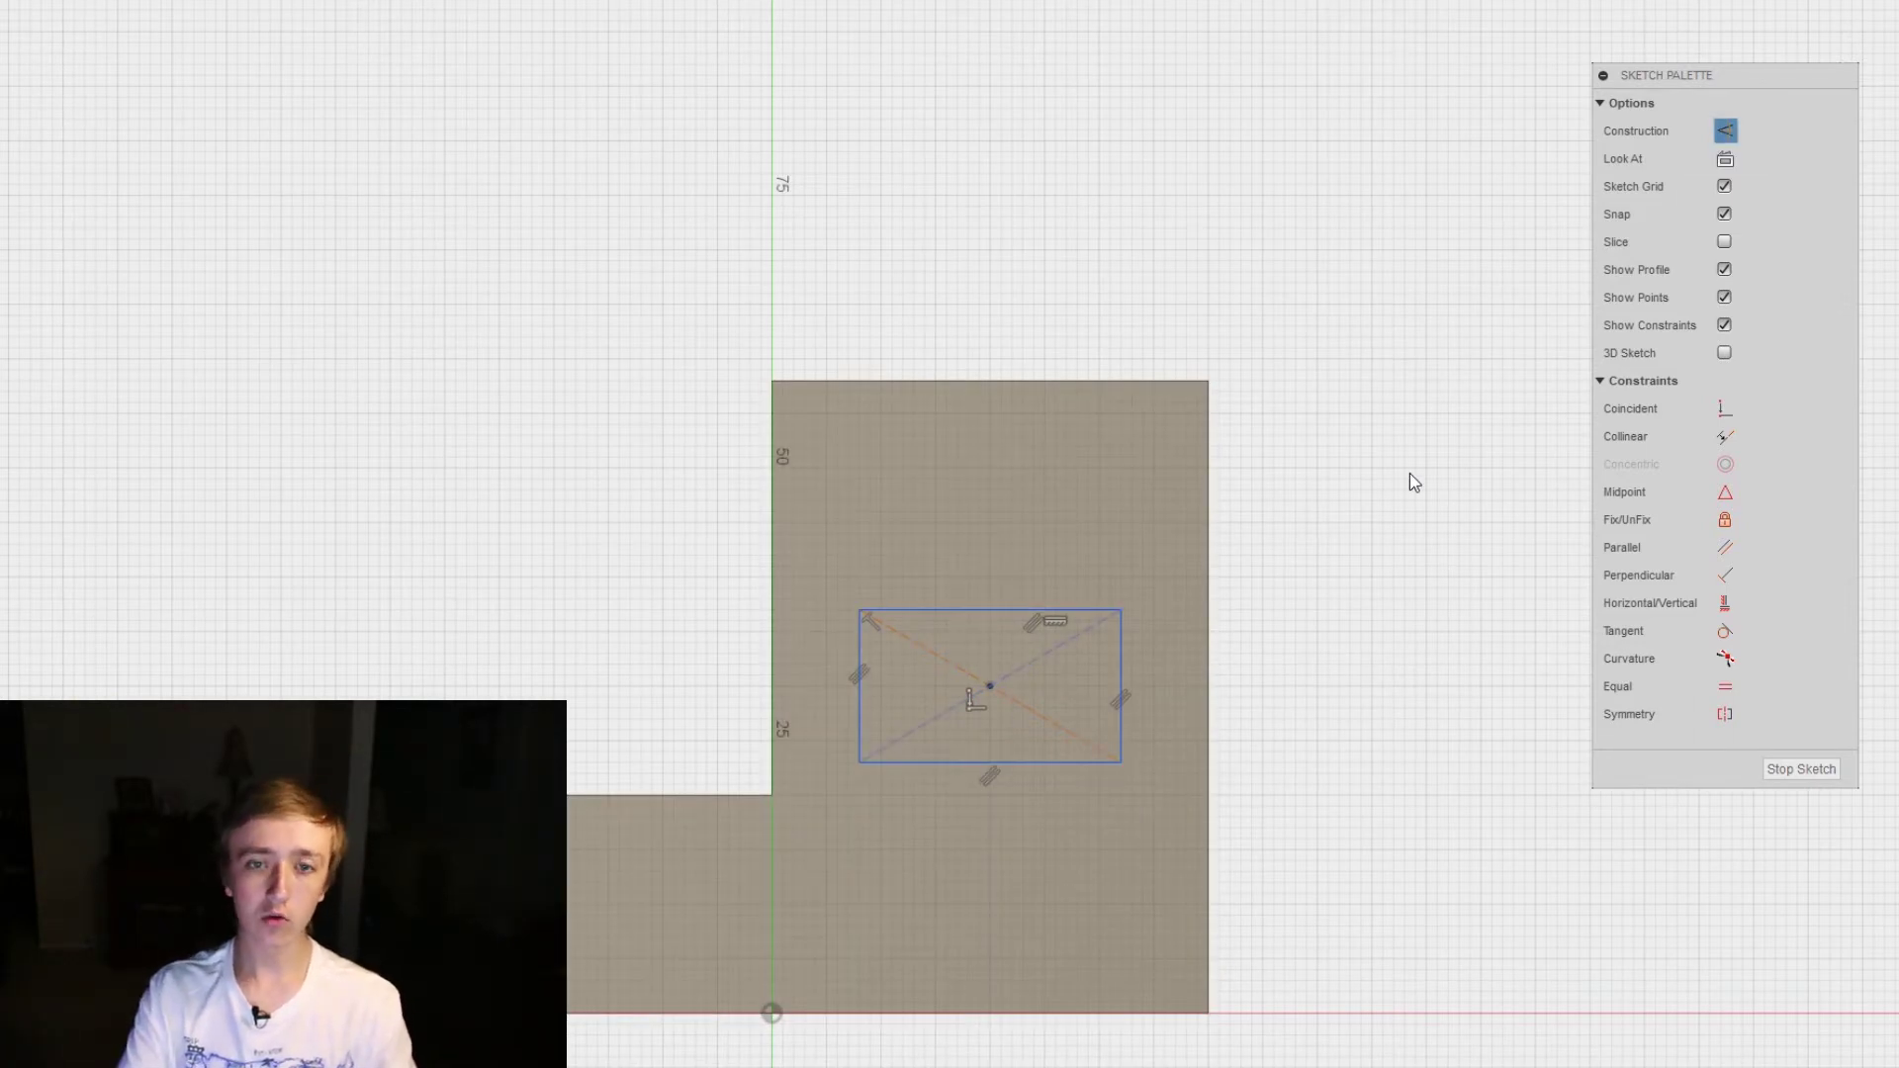
pyautogui.press('Escape')
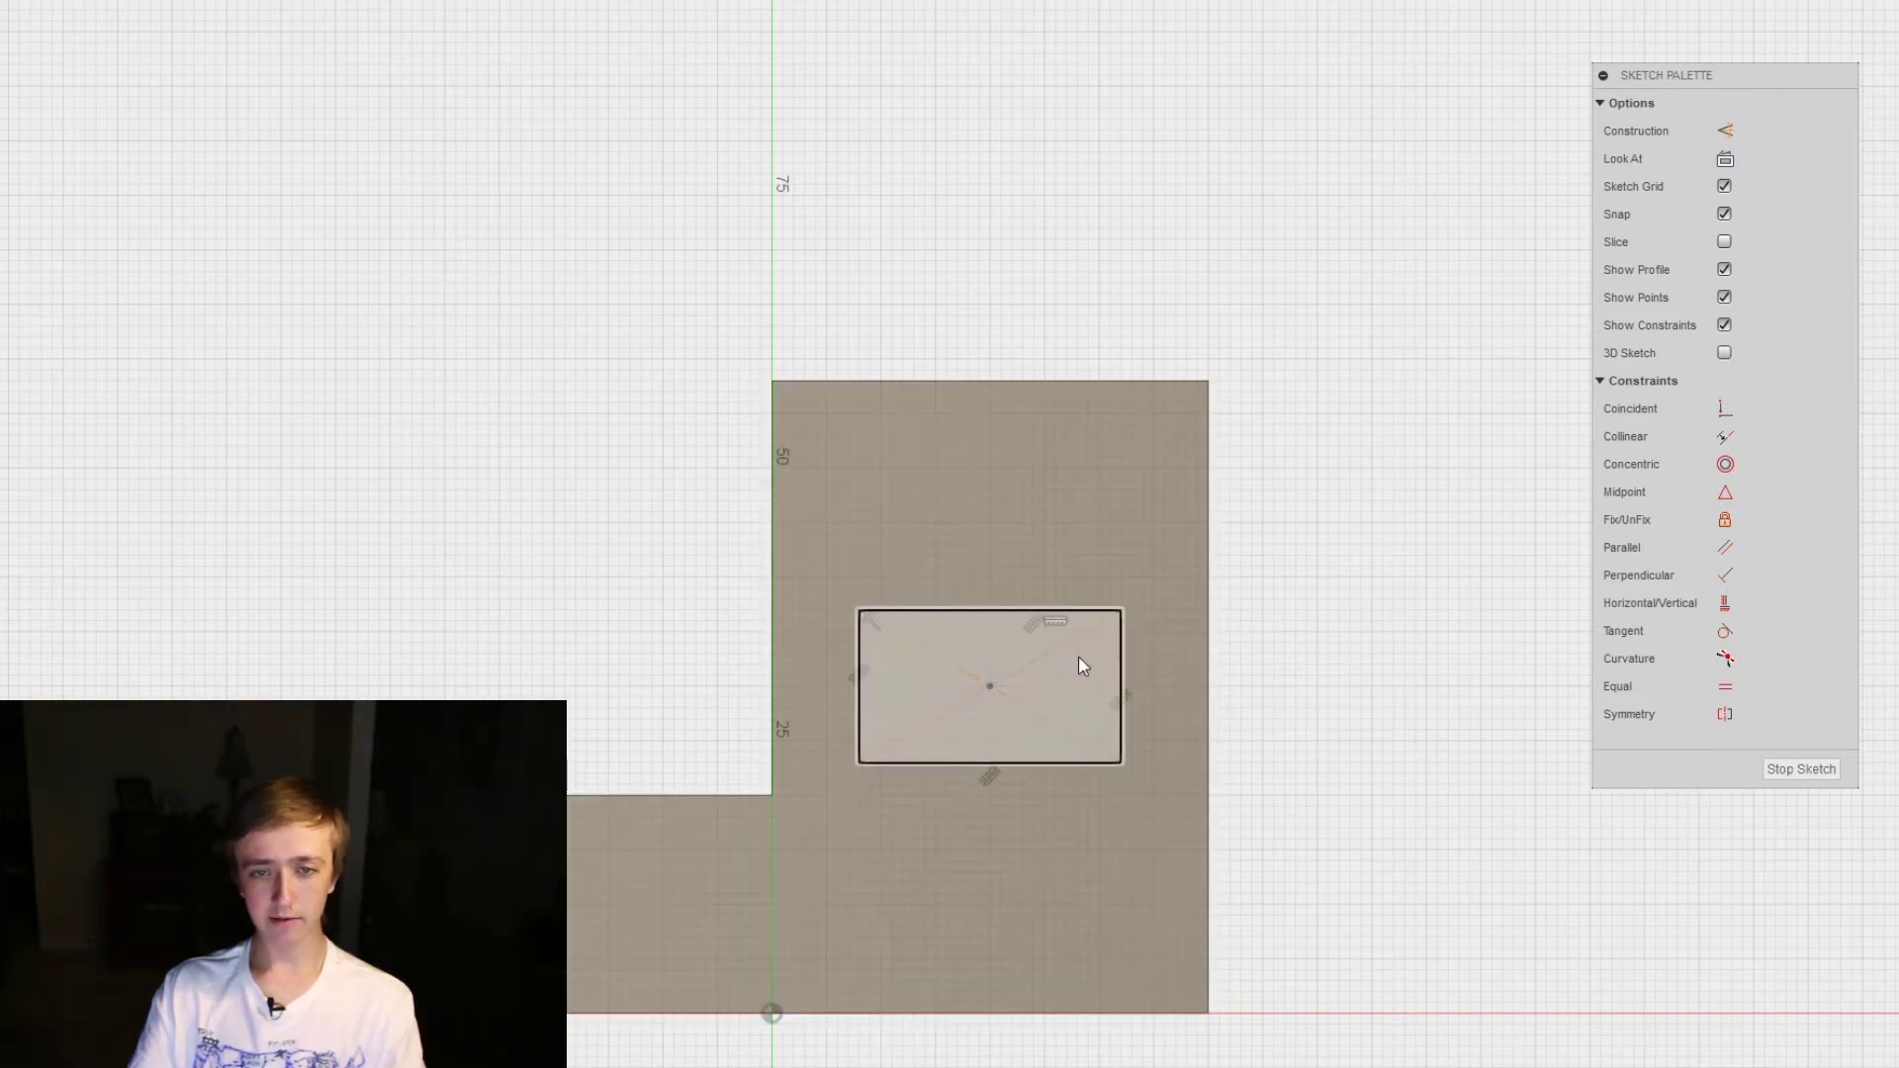
pyautogui.doubleClick(1121, 651)
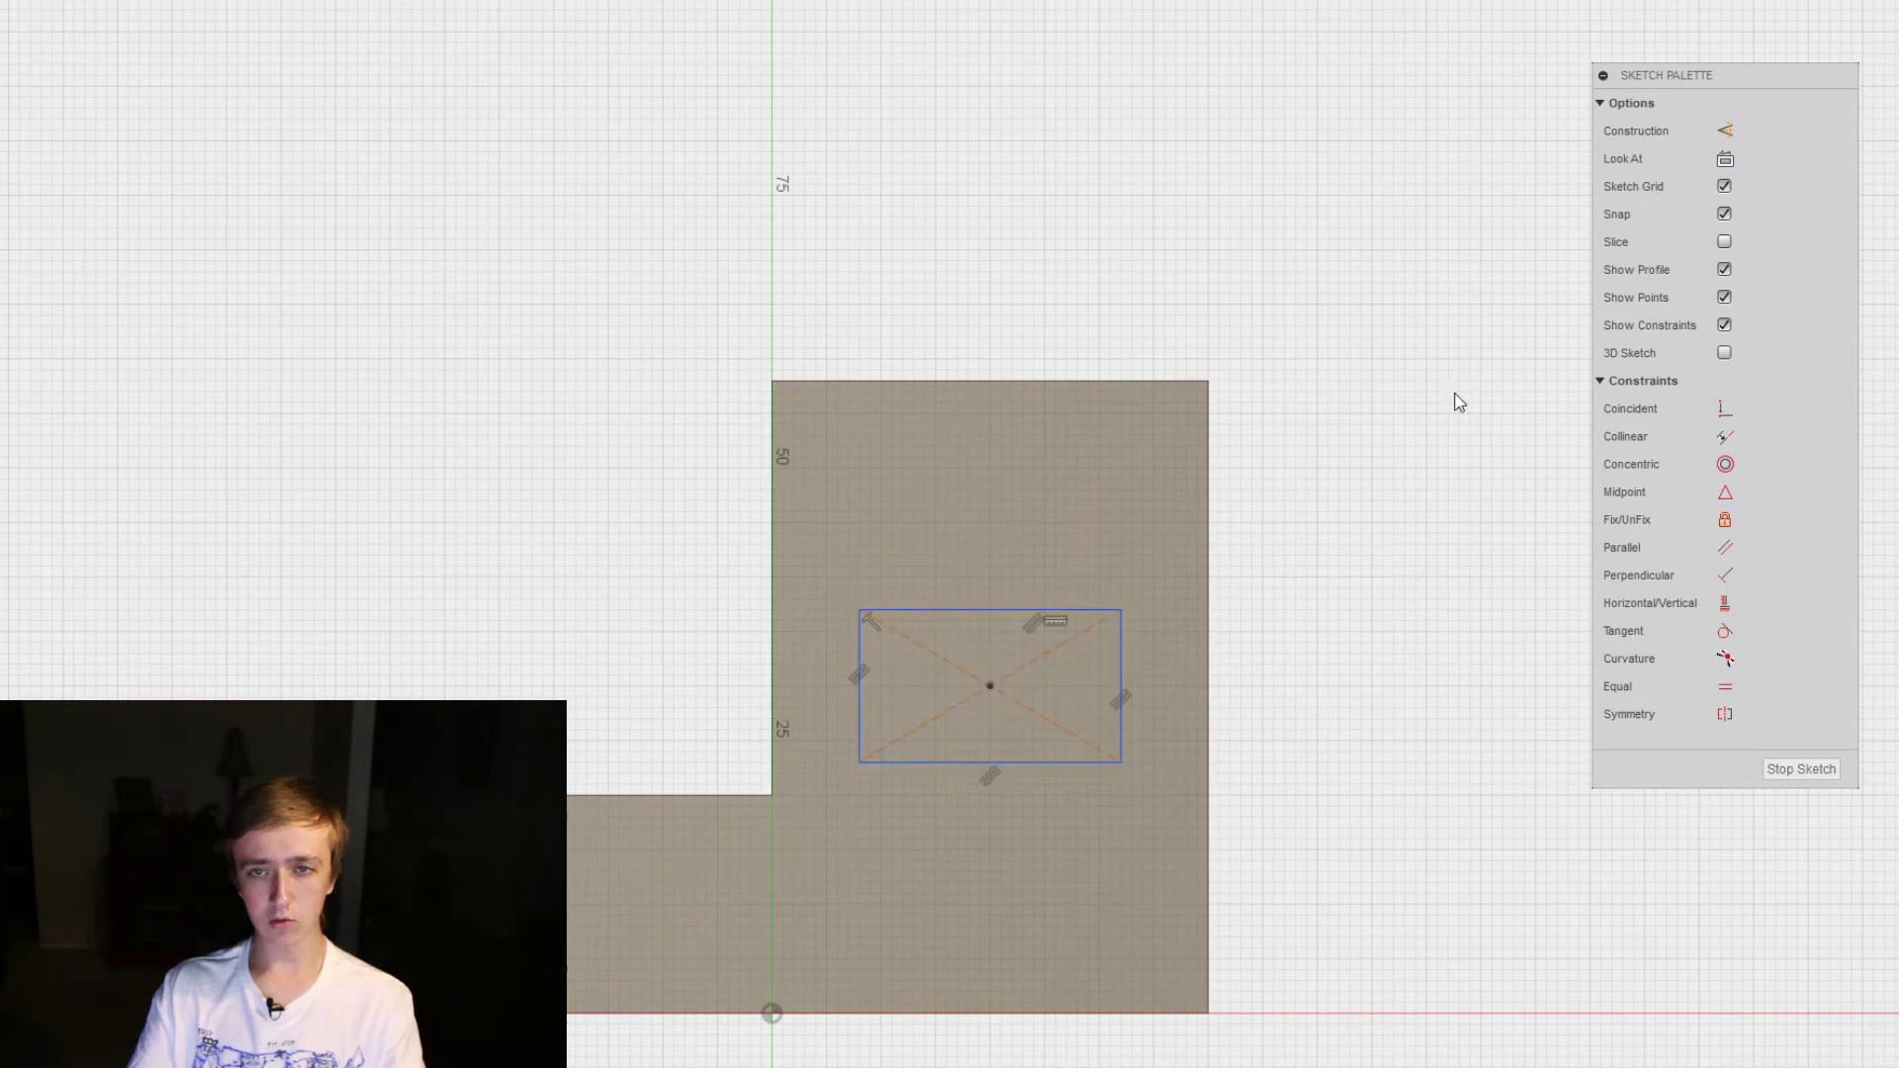
pyautogui.click(1074, 638)
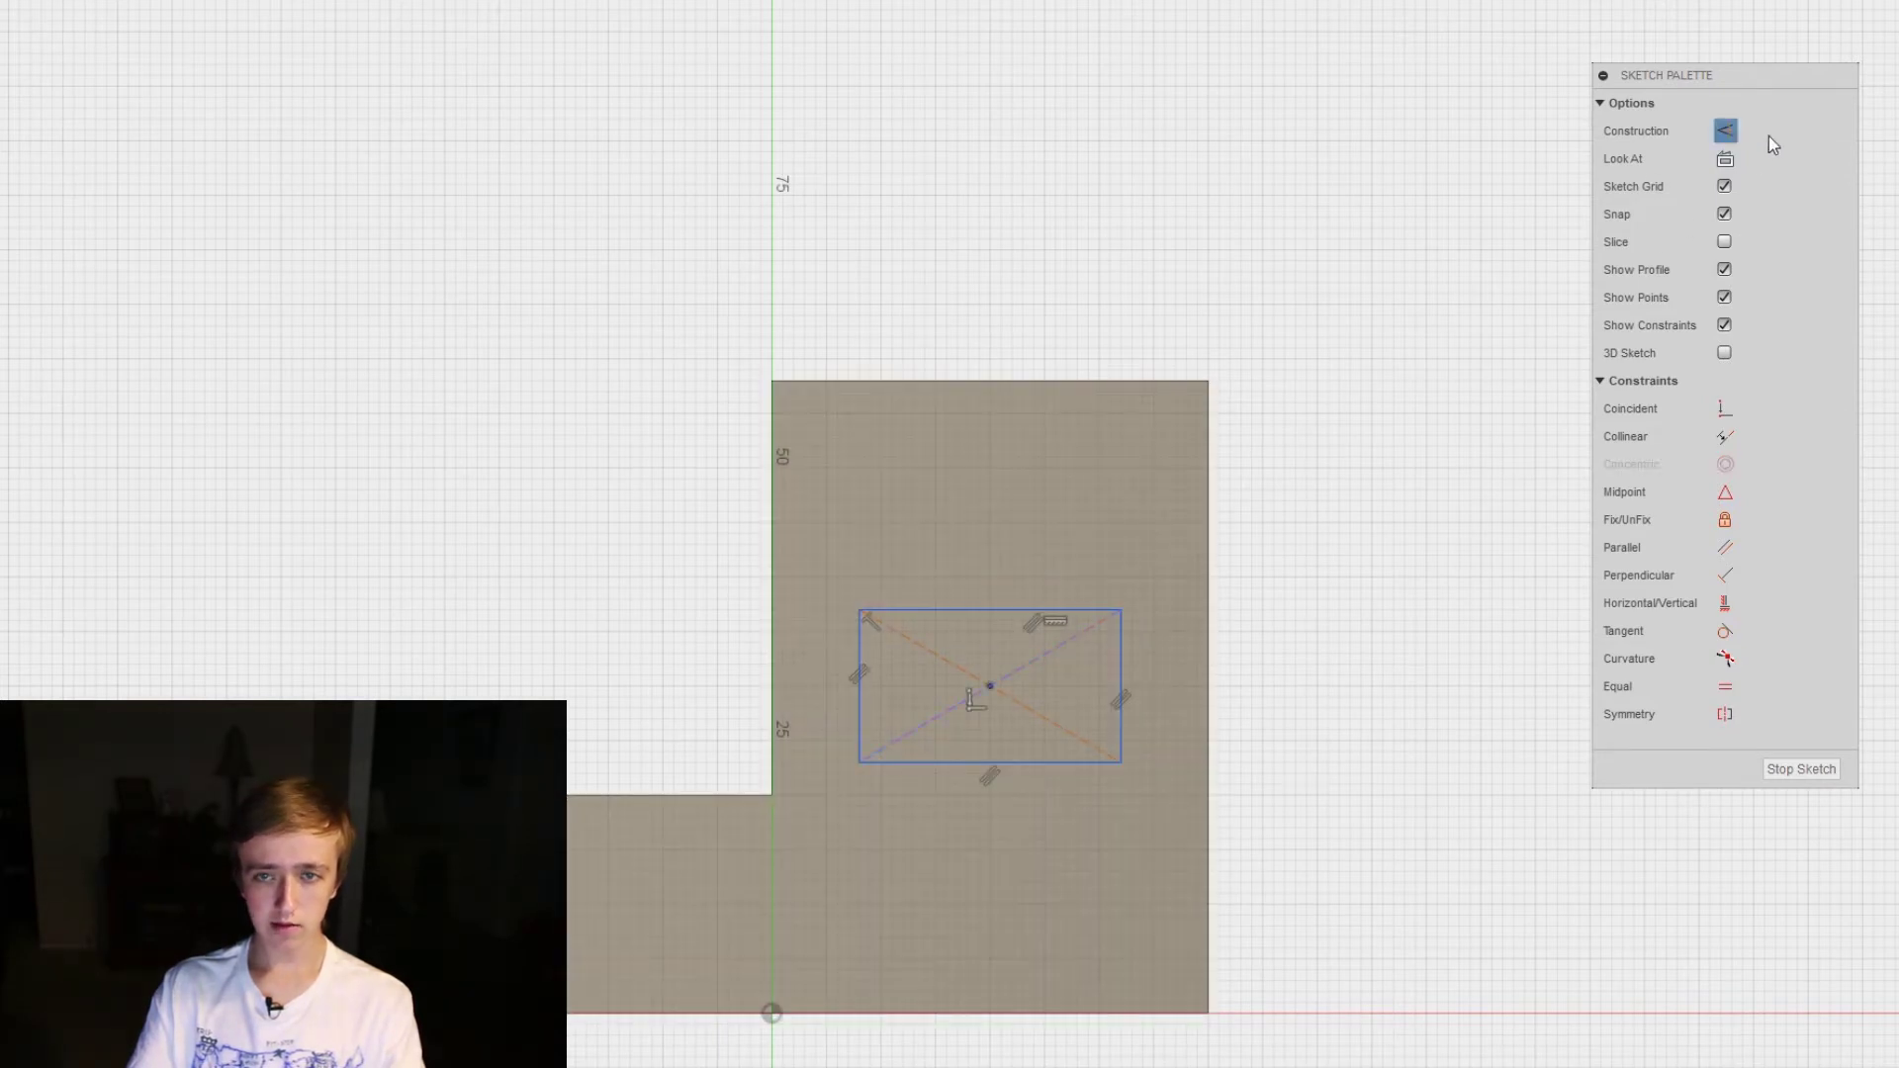
pyautogui.click(1739, 129)
pyautogui.click(1490, 667)
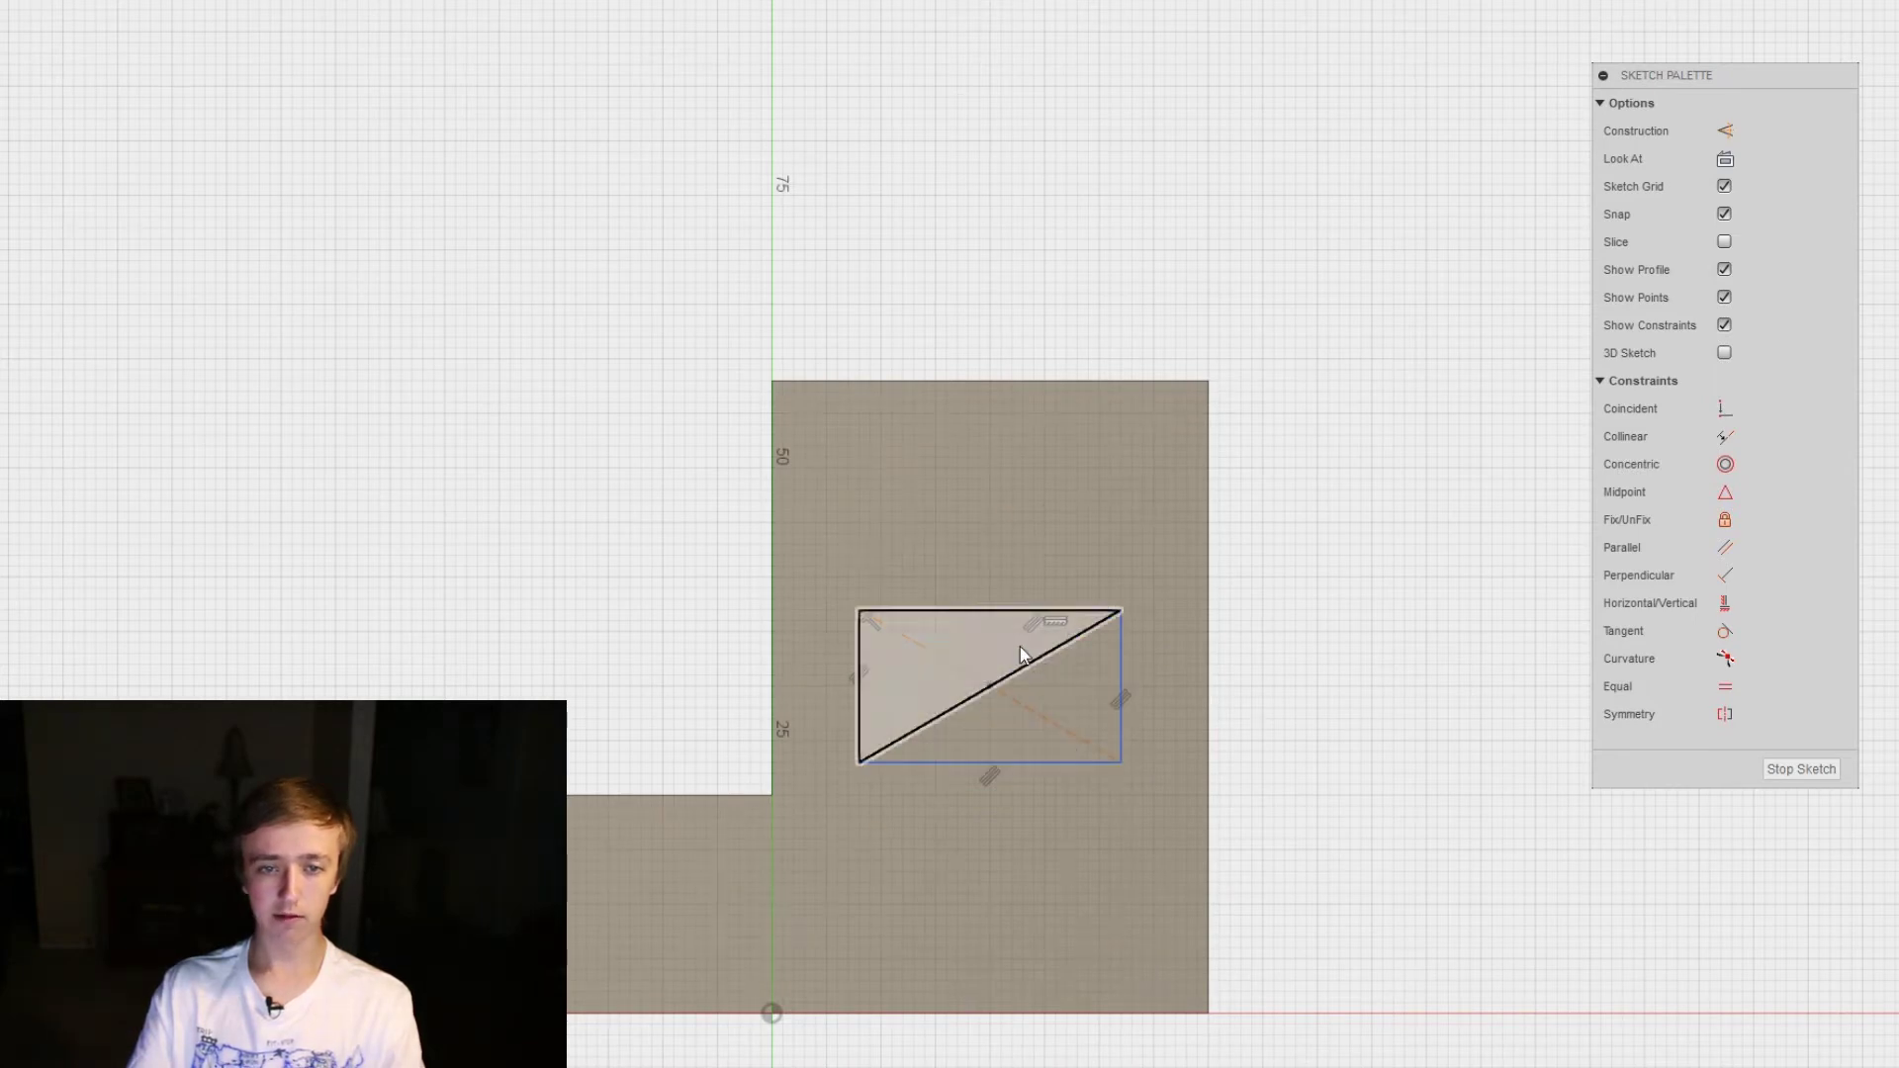
pyautogui.click(1026, 673)
pyautogui.click(1725, 130)
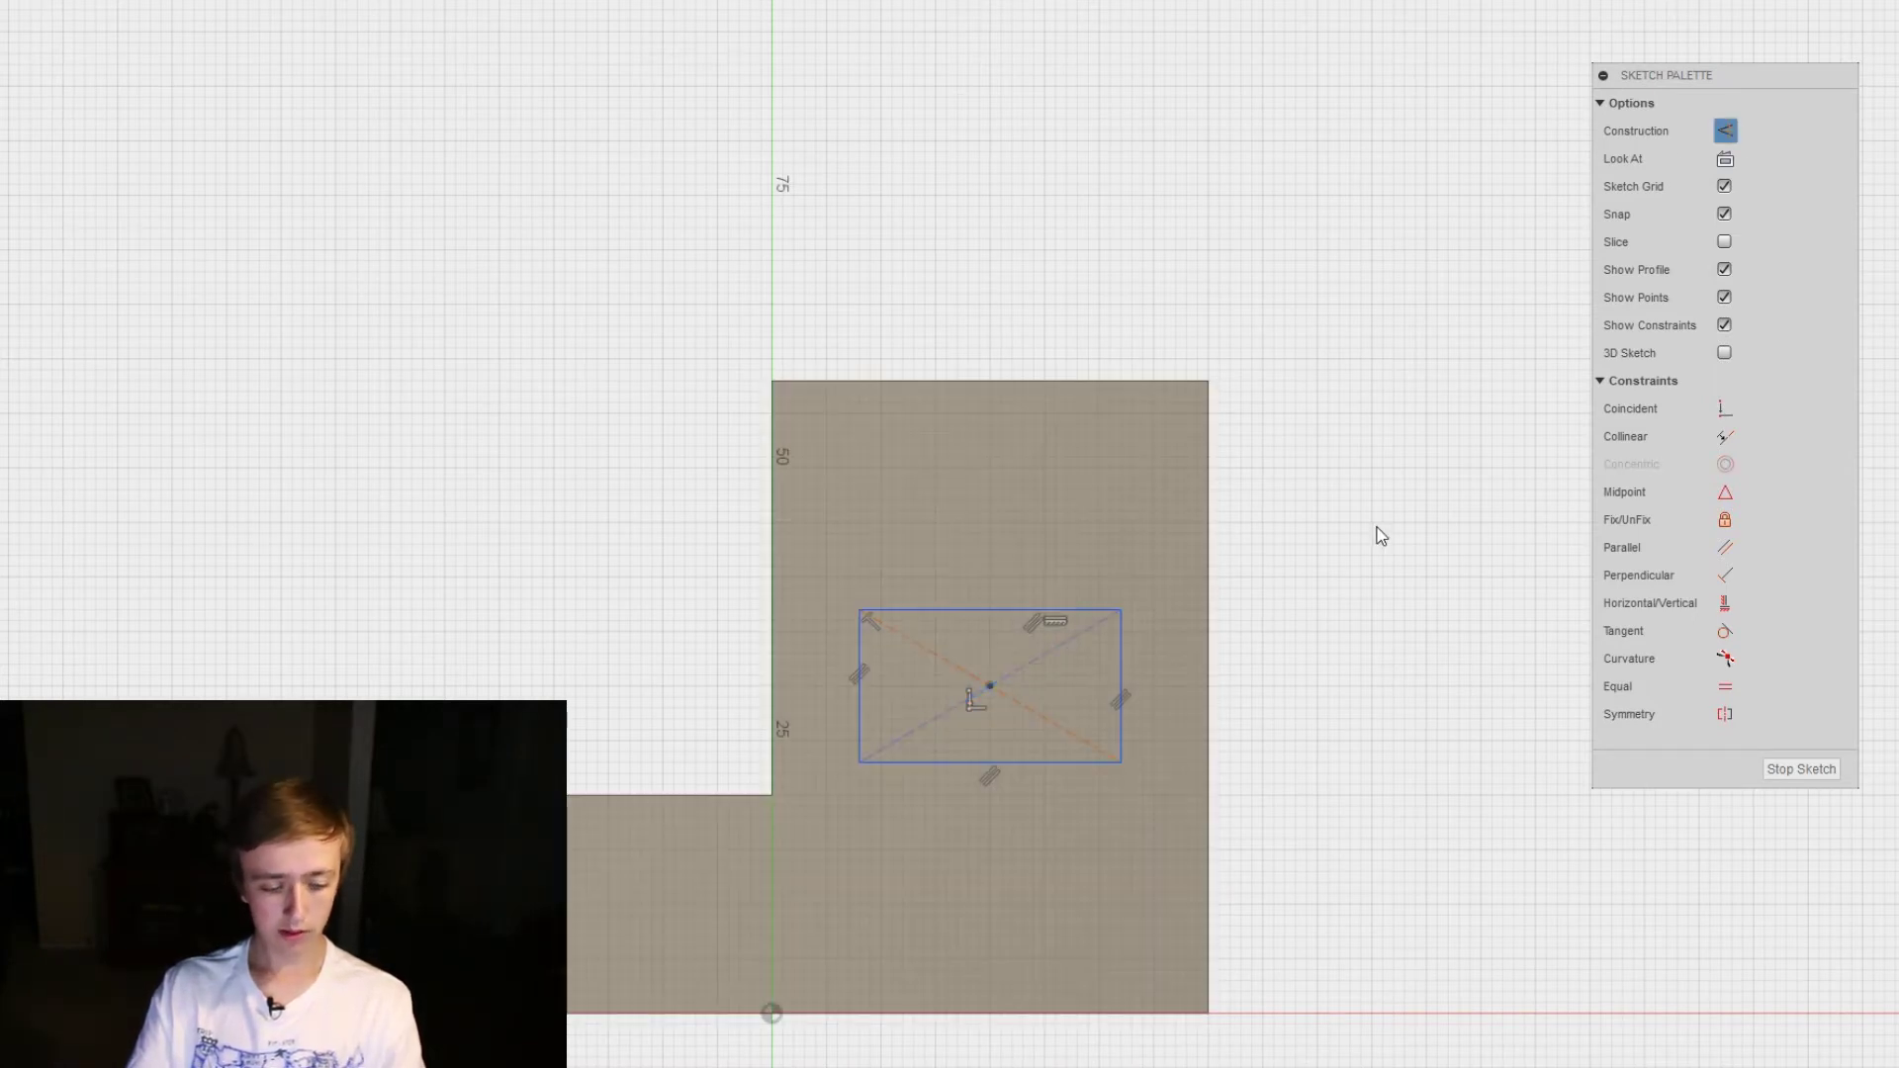
# Remove the centre rectangle and its diagonals from the tall section
pyautogui.click(1358, 501)
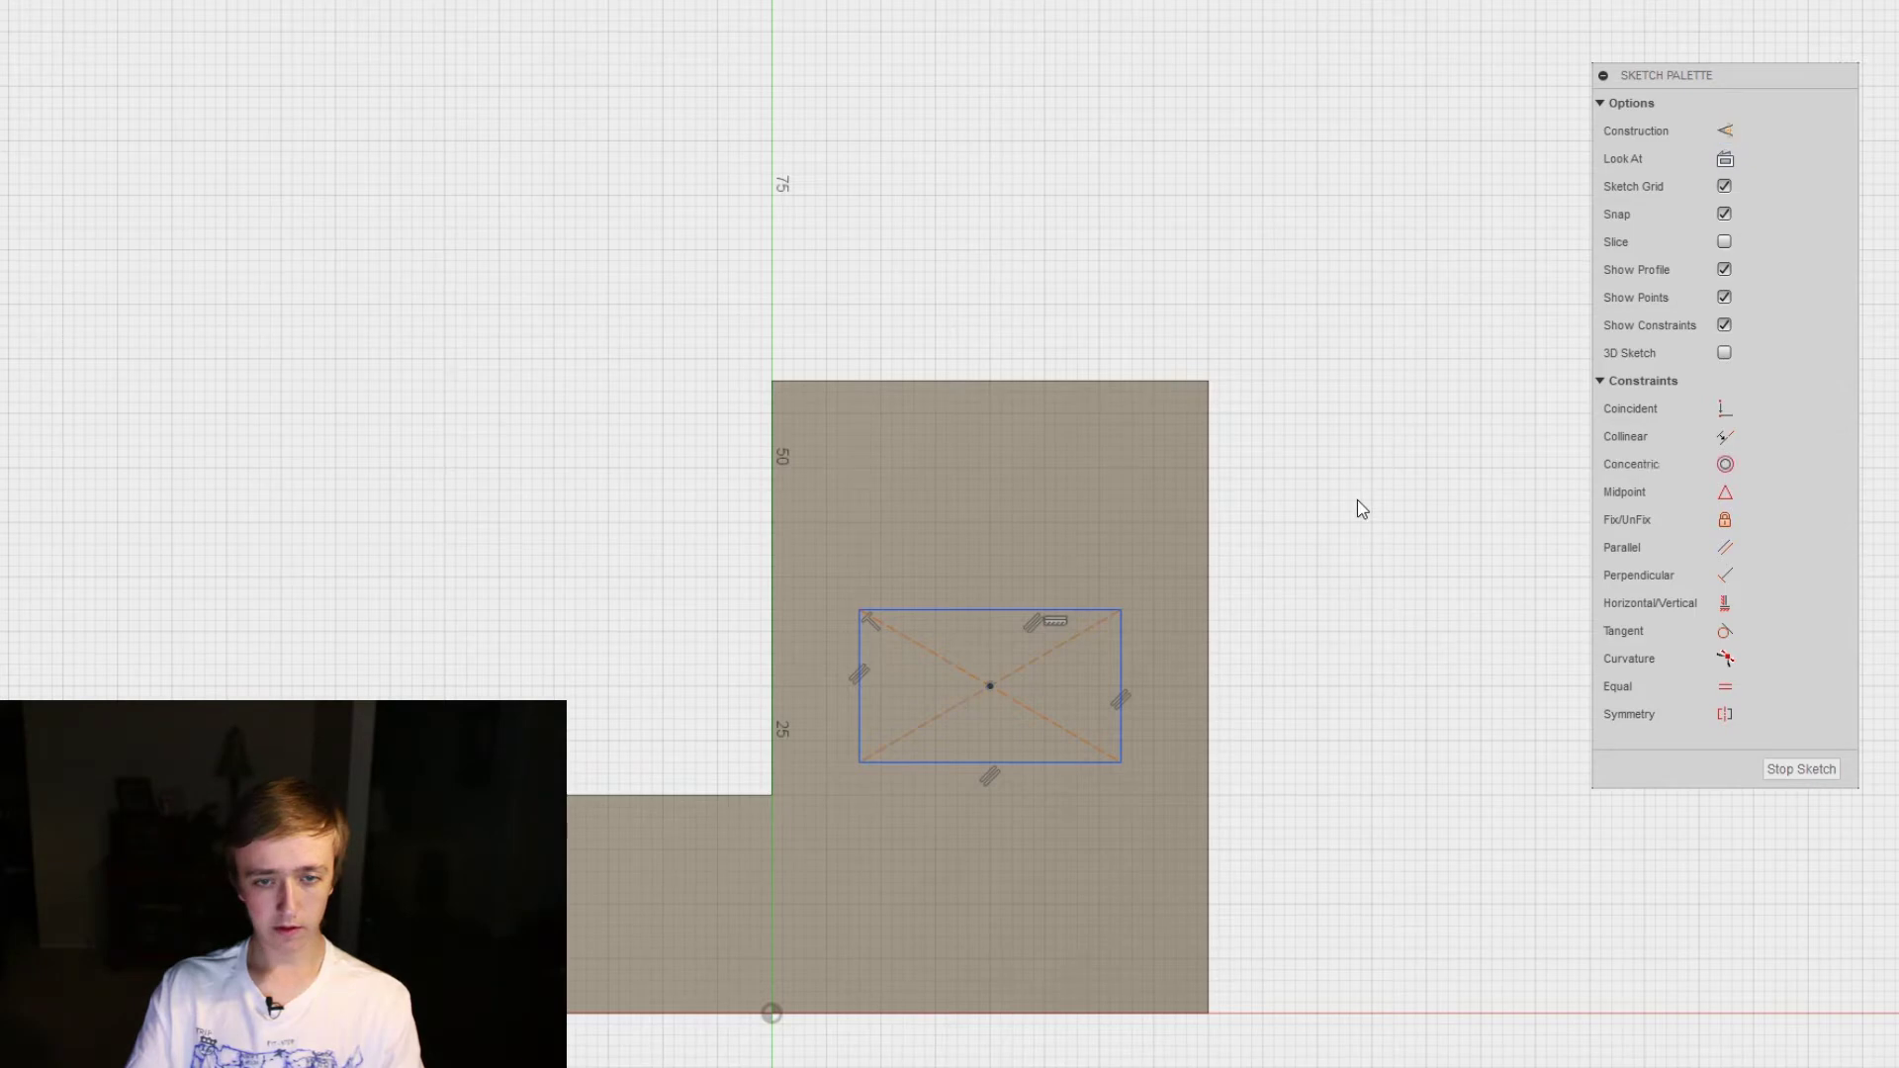
pyautogui.hotkey('ctrl', 'z')
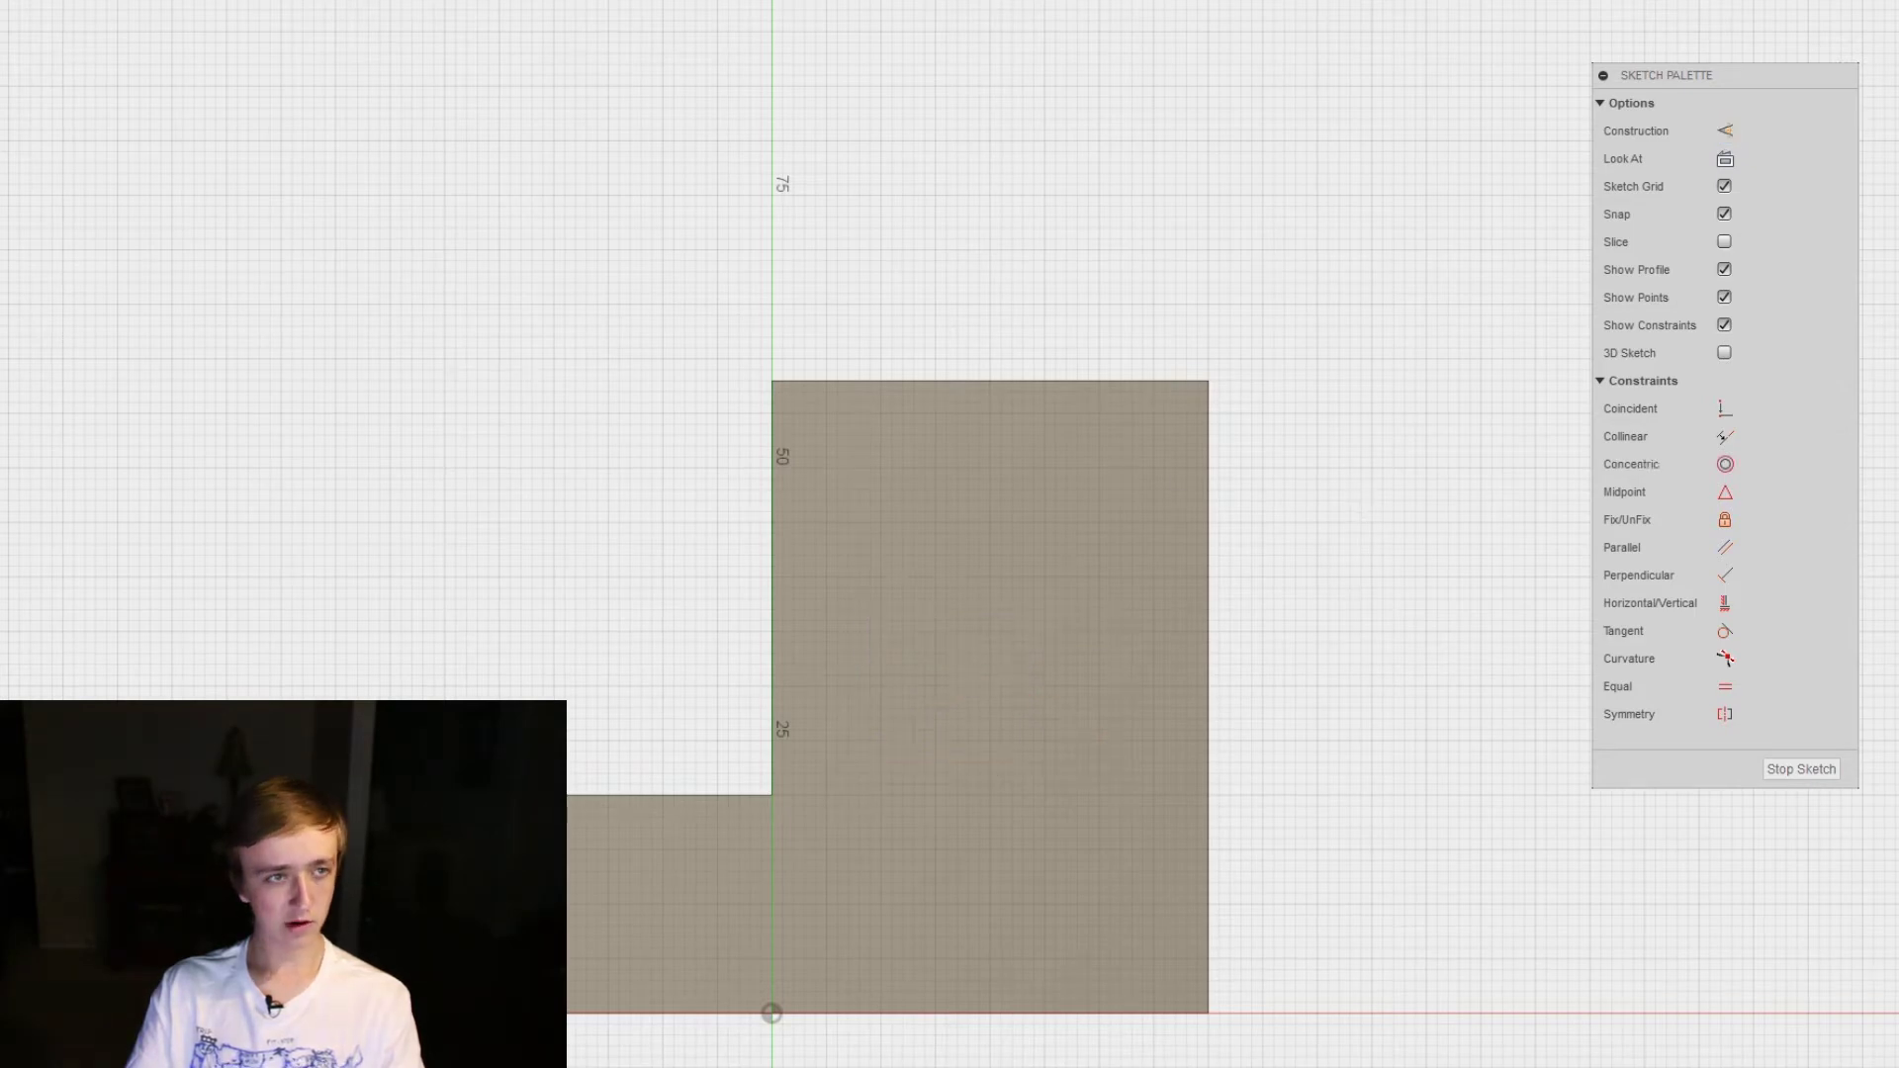
pyautogui.click(165, 17)
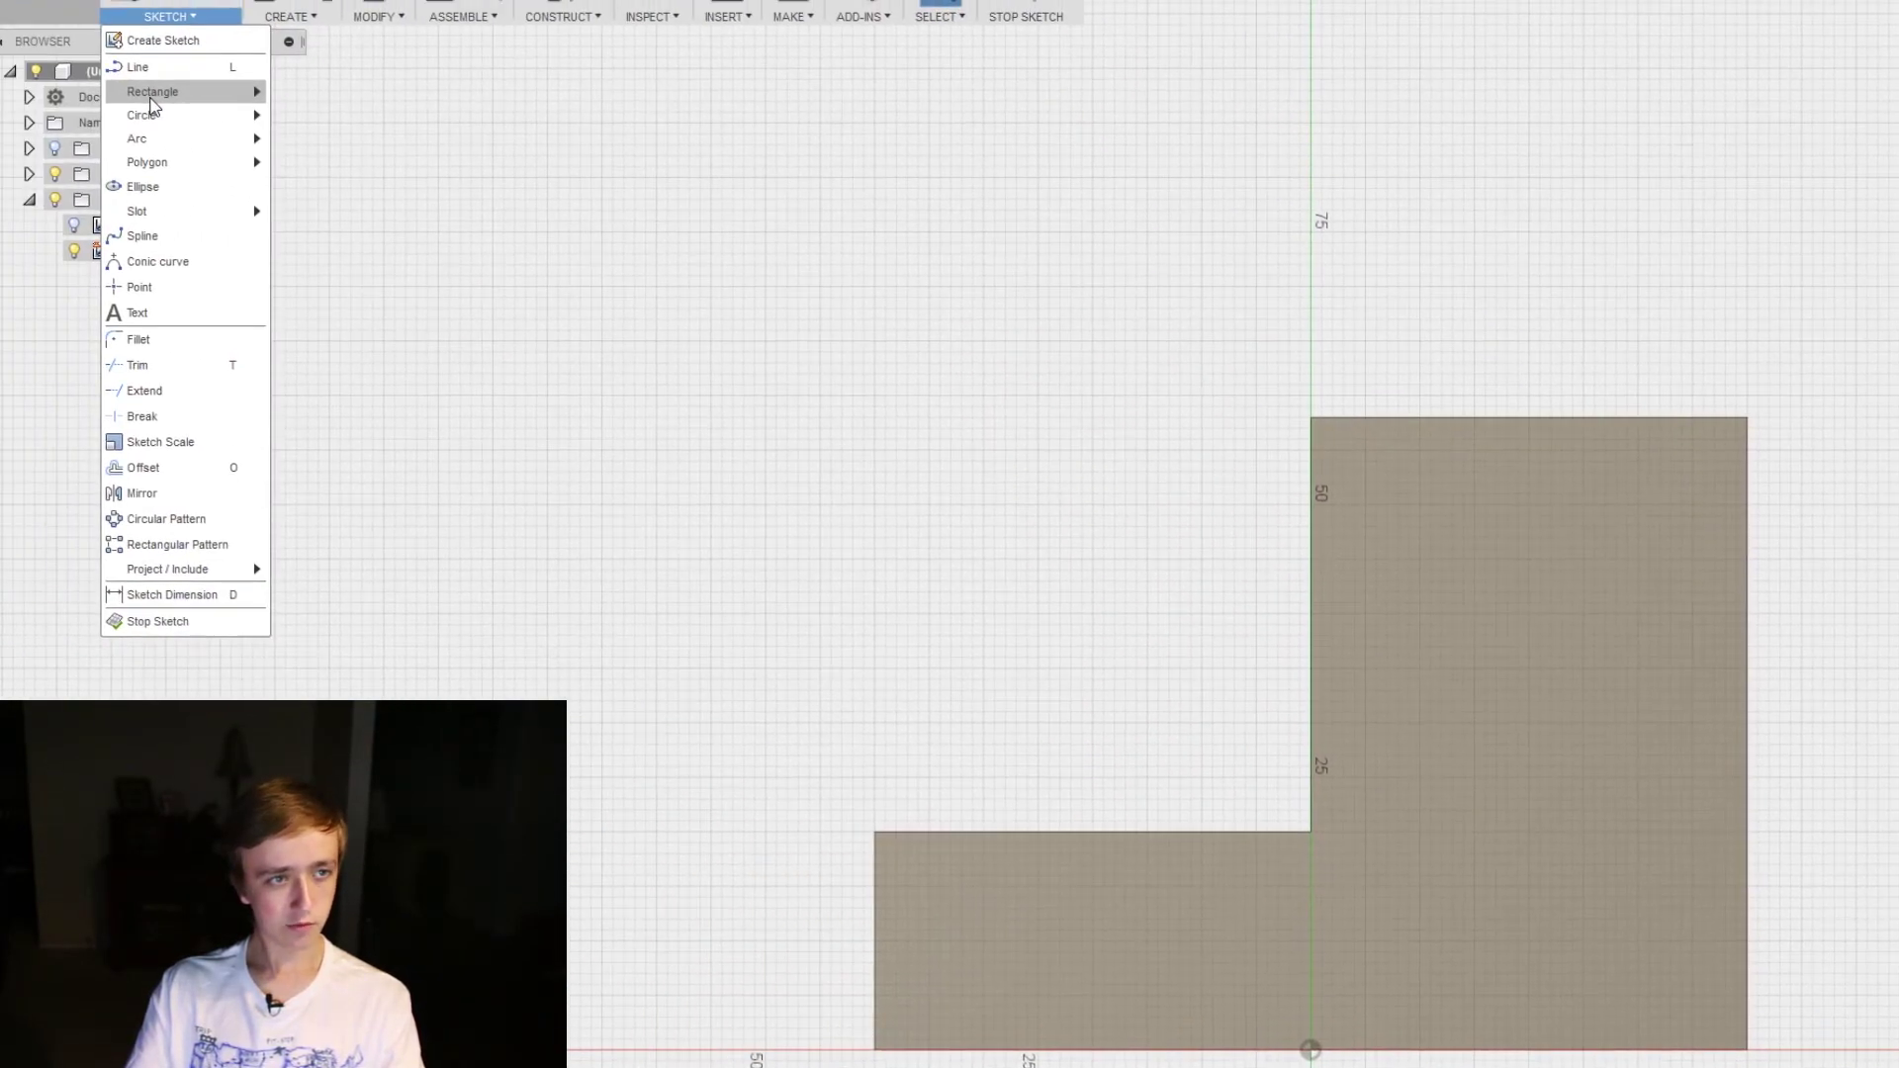
# Show the Circle submenu's circle types in the Sketch menu
pyautogui.moveTo(168, 120)
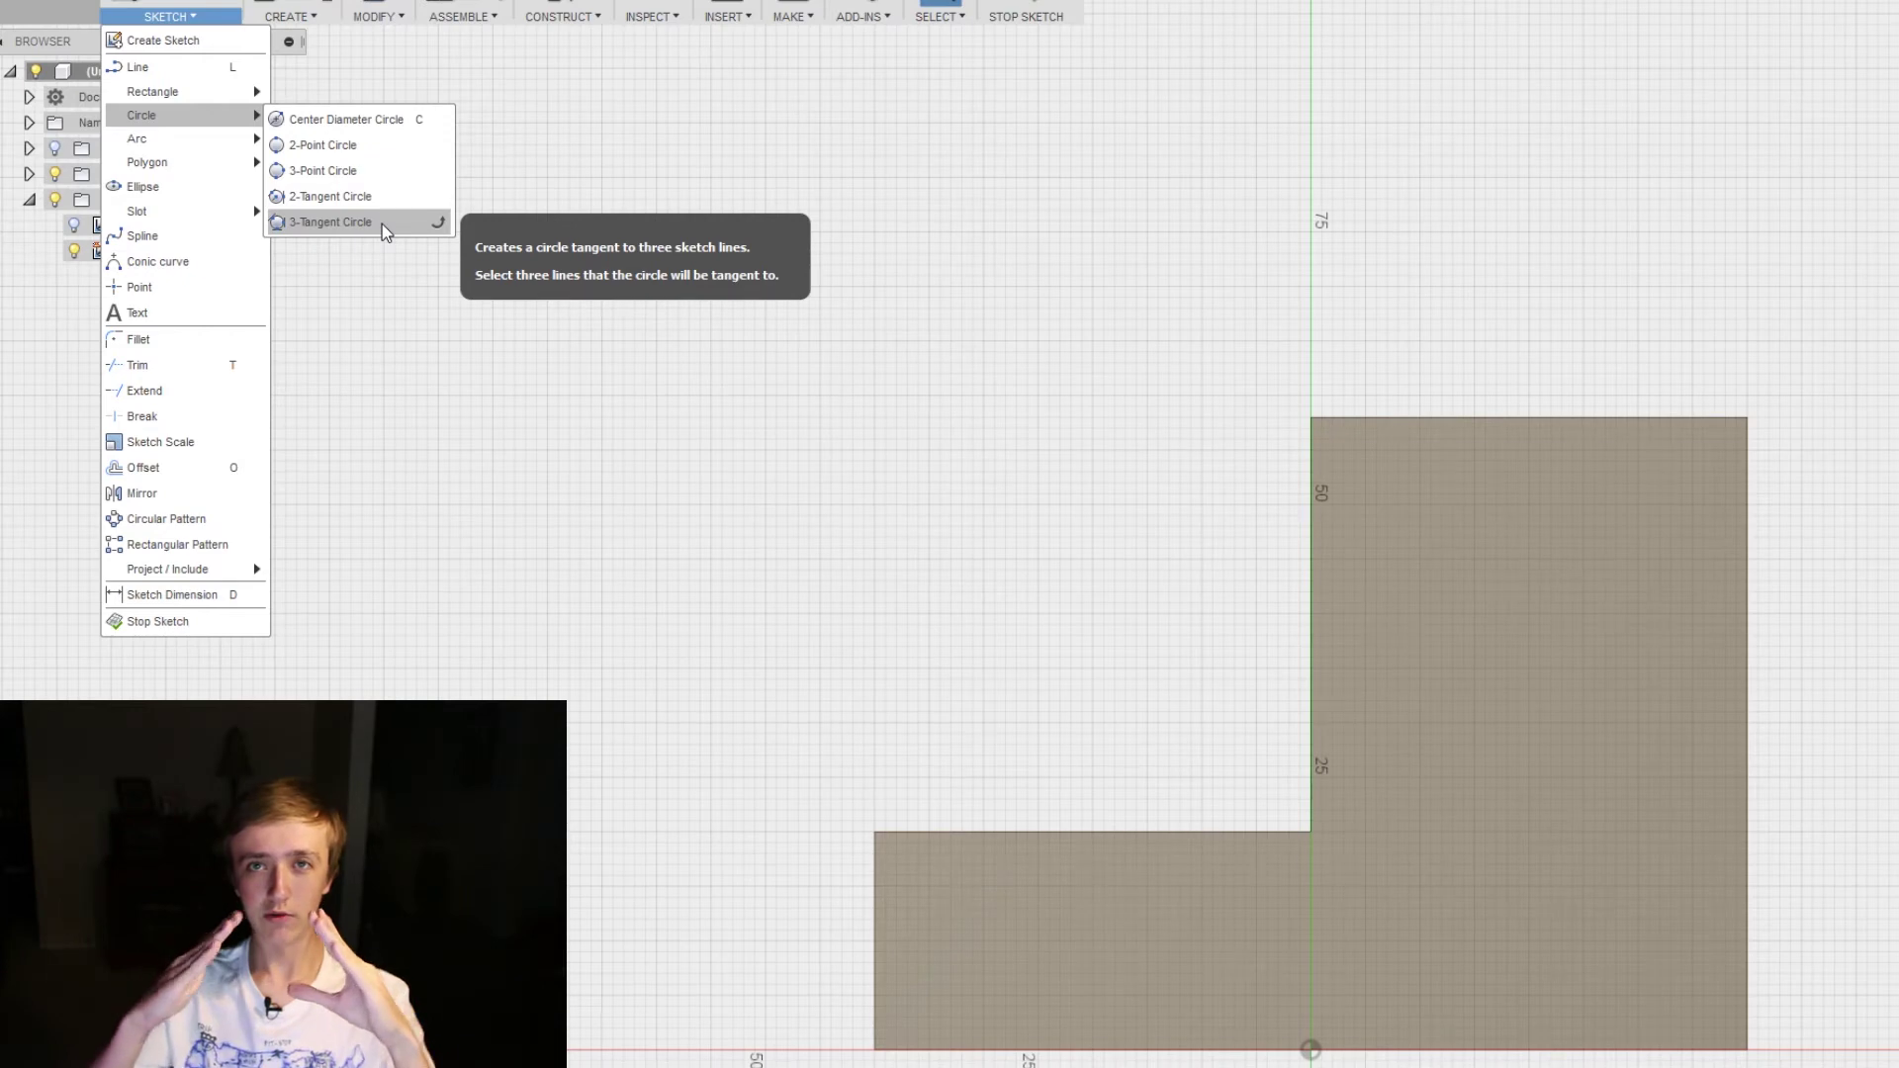
# Draw a 10 mm centre-diameter circle in the tall section and move it slightly lower
pyautogui.click(349, 123)
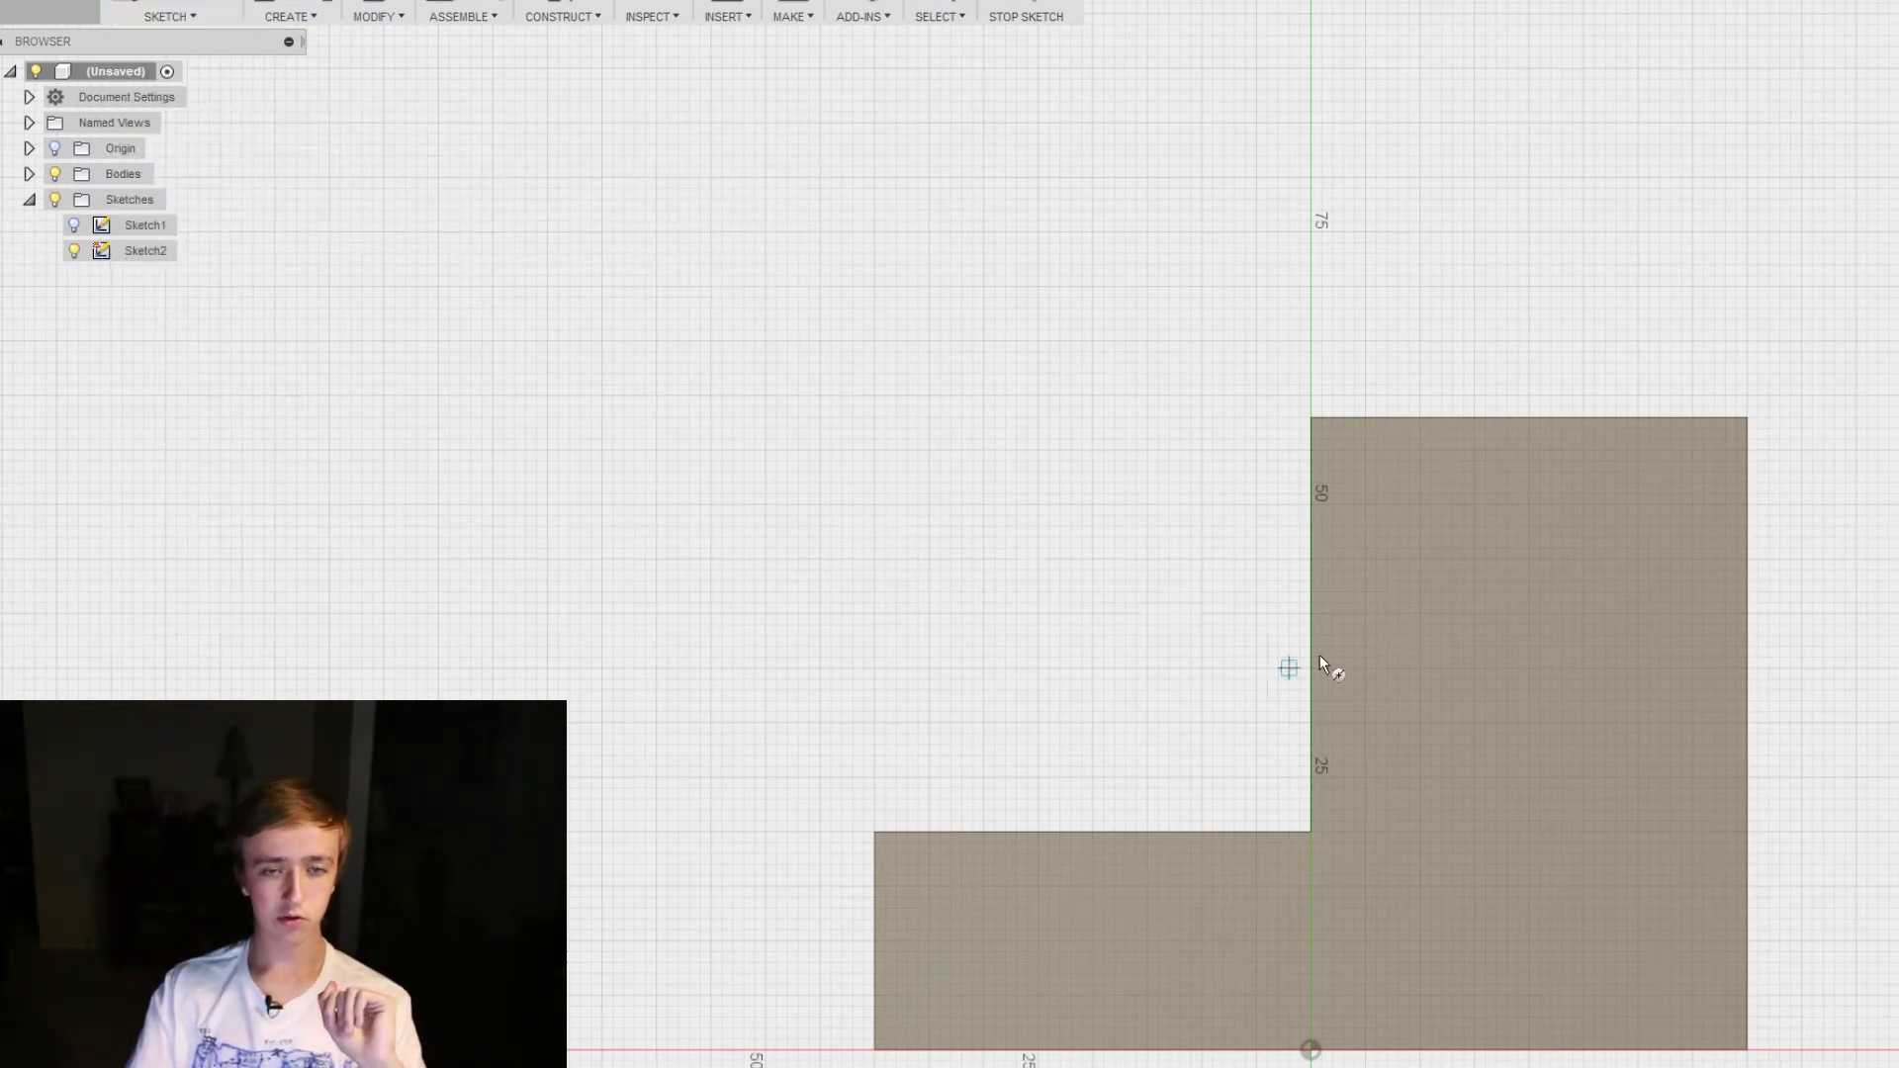
pyautogui.click(1530, 570)
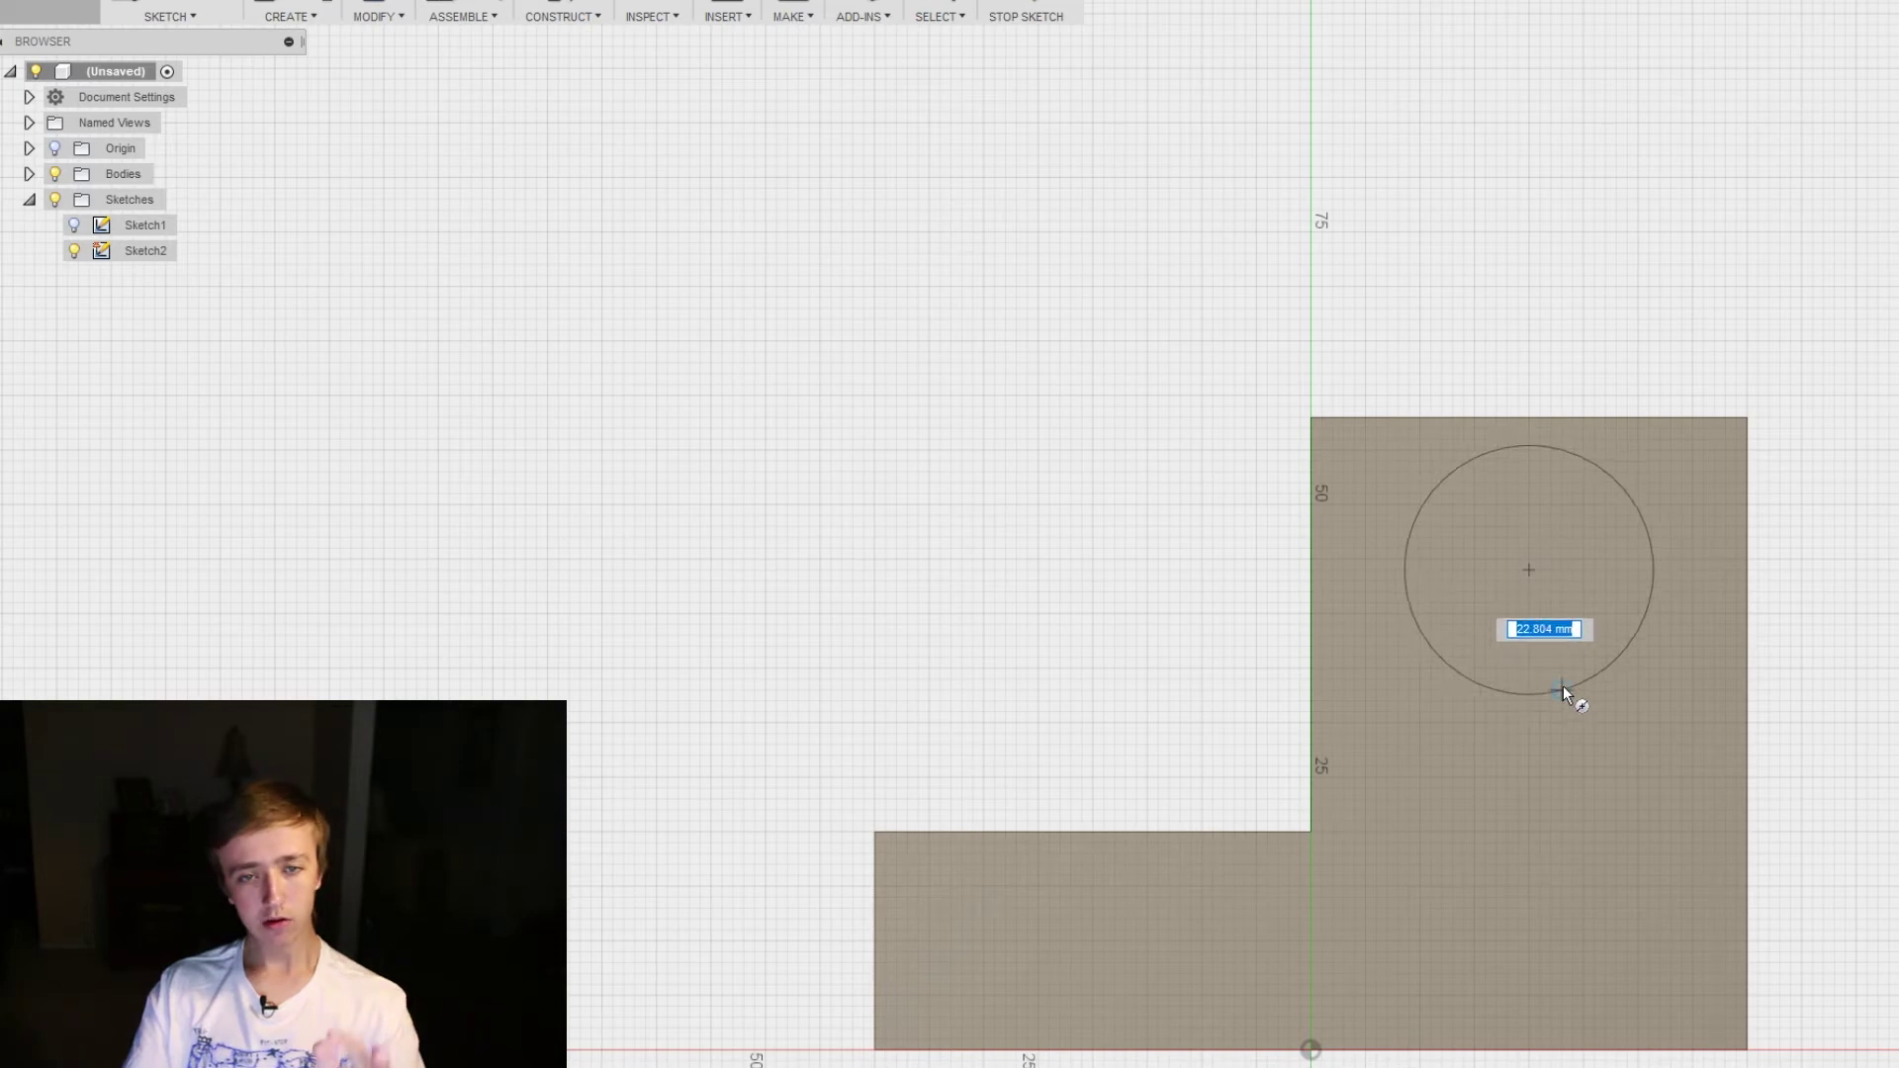
pyautogui.write('0')
pyautogui.press('Tab')
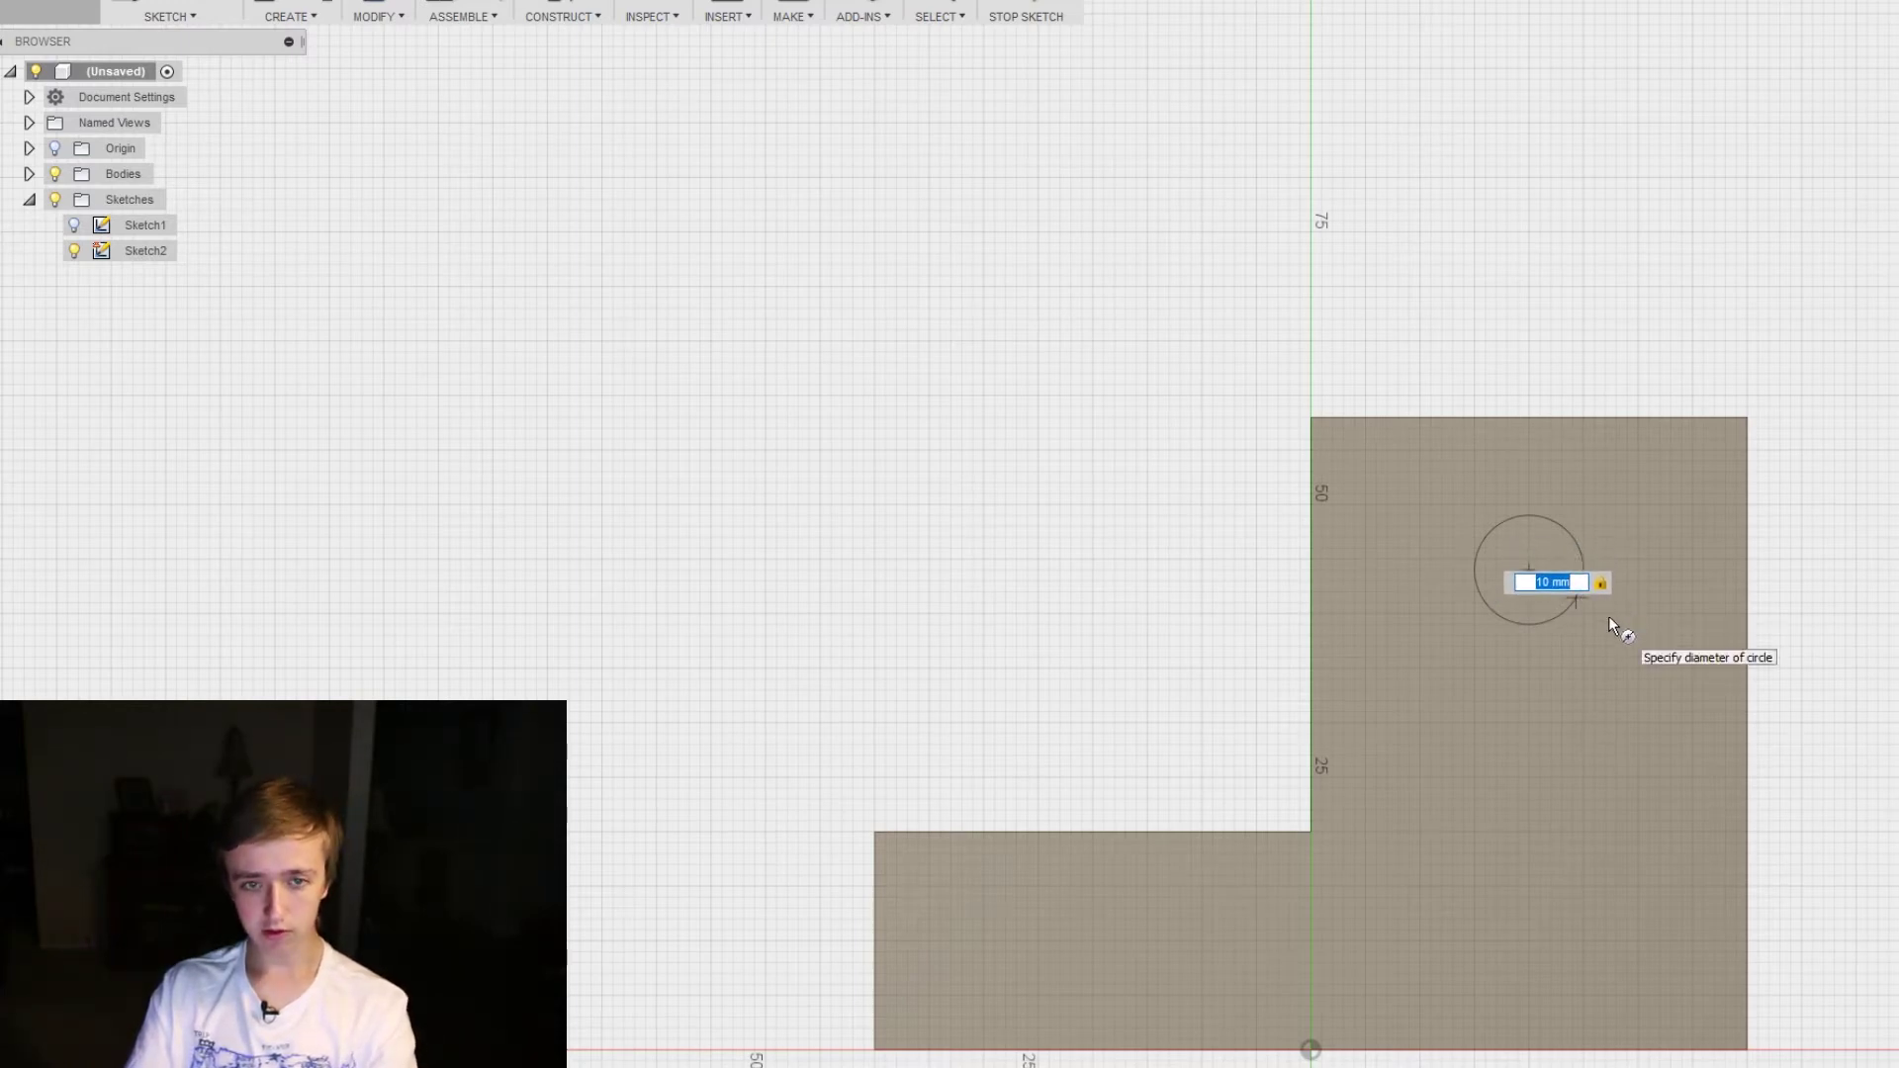
pyautogui.press('Return')
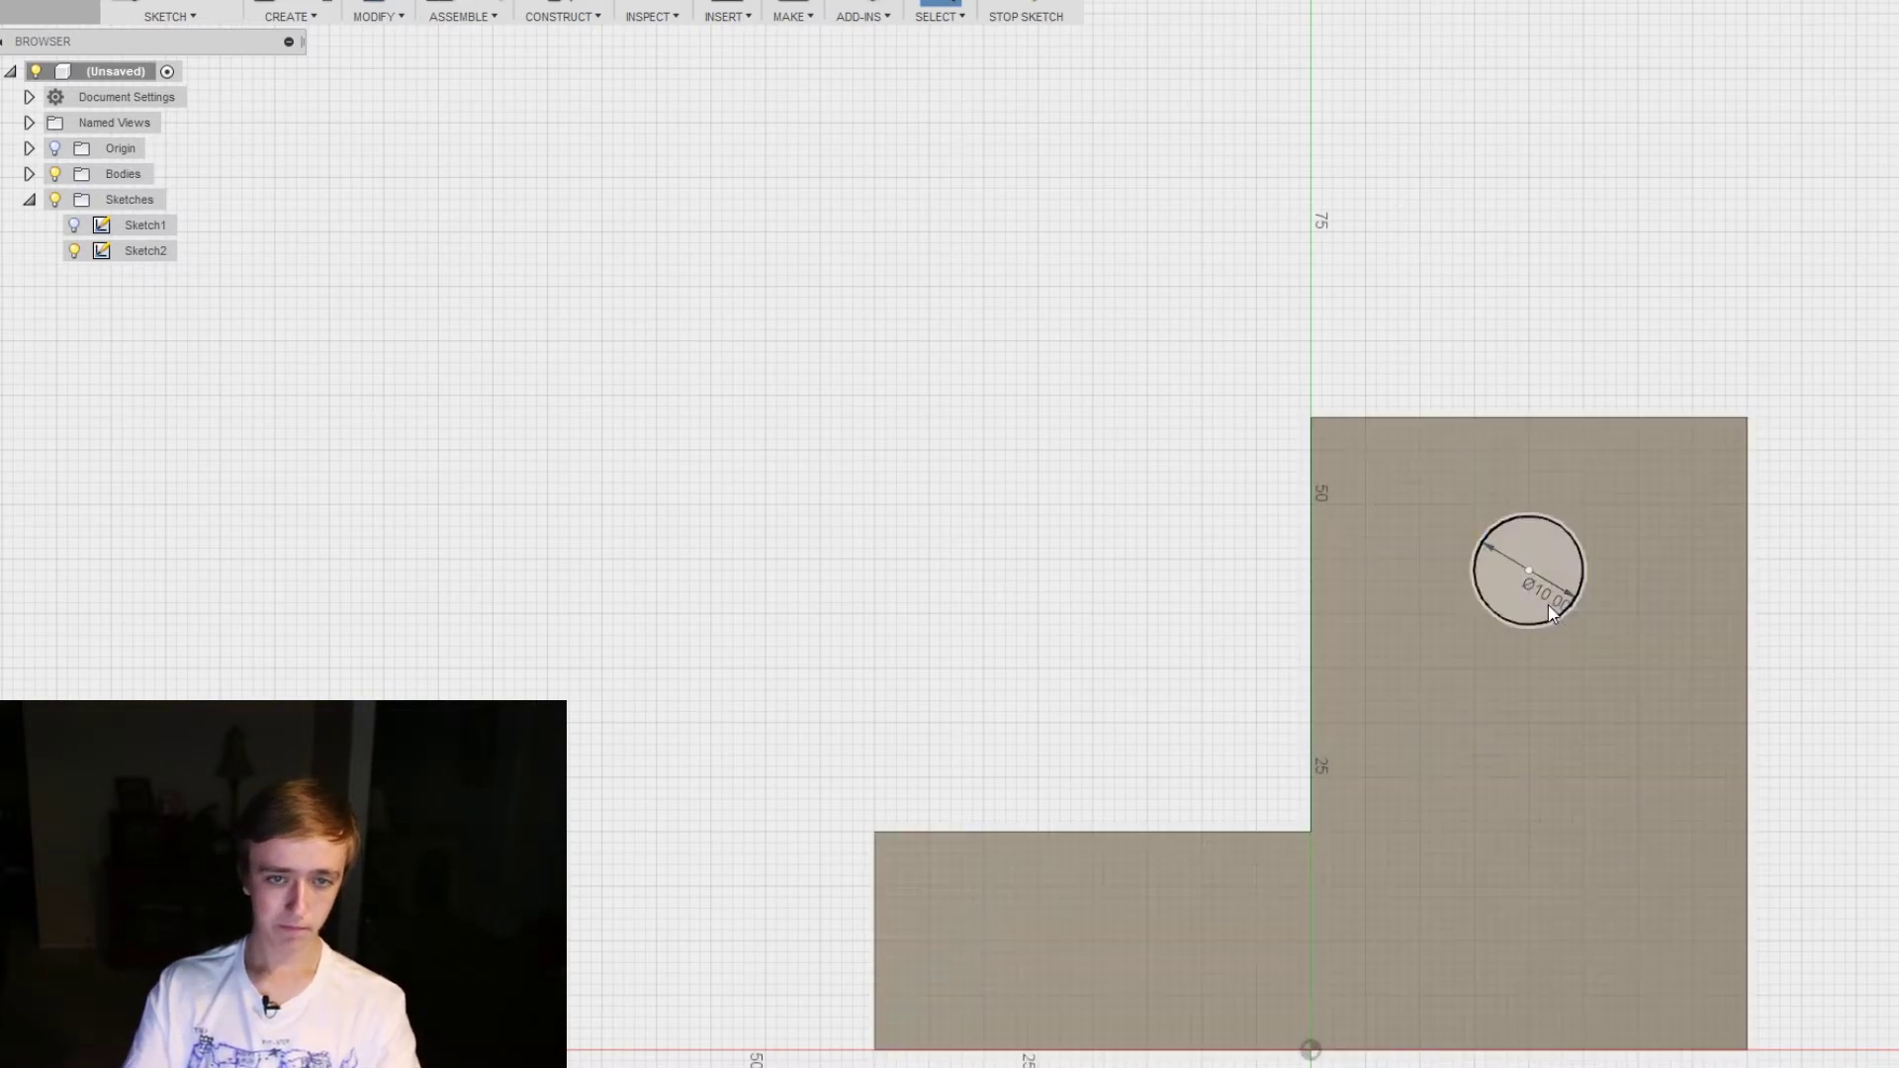
pyautogui.moveTo(1533, 573)
pyautogui.mouseDown()
pyautogui.moveTo(1462, 671)
pyautogui.moveTo(1544, 507)
pyautogui.moveTo(1498, 590)
pyautogui.moveTo(1463, 596)
pyautogui.moveTo(1565, 630)
pyautogui.moveTo(1562, 573)
pyautogui.moveTo(1524, 546)
pyautogui.moveTo(1512, 645)
pyautogui.moveTo(1647, 578)
pyautogui.moveTo(1597, 602)
pyautogui.moveTo(1518, 568)
pyautogui.moveTo(1558, 554)
pyautogui.moveTo(1535, 605)
pyautogui.mouseUp()
pyautogui.click(169, 16)
pyautogui.moveTo(160, 144)
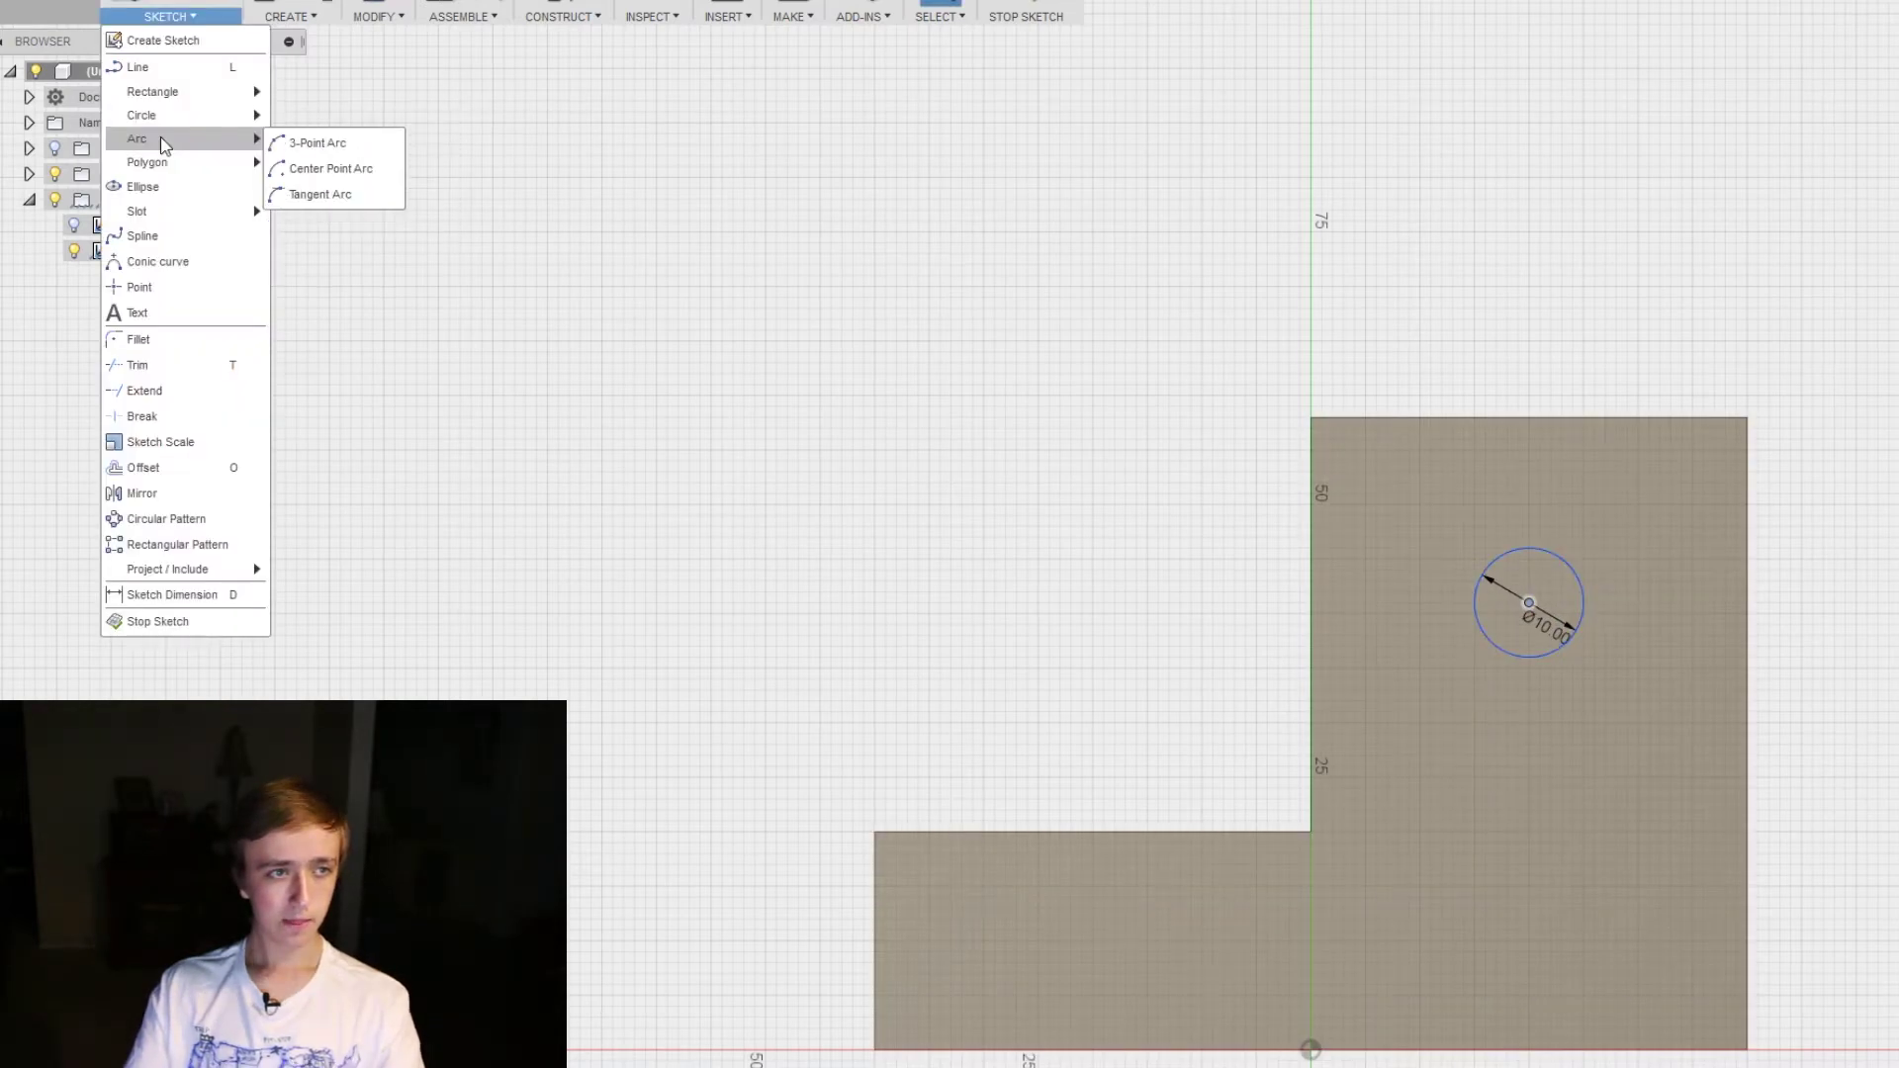
# Draw an upward-bulging three-point arc below the circle, then undo it
pyautogui.click(339, 146)
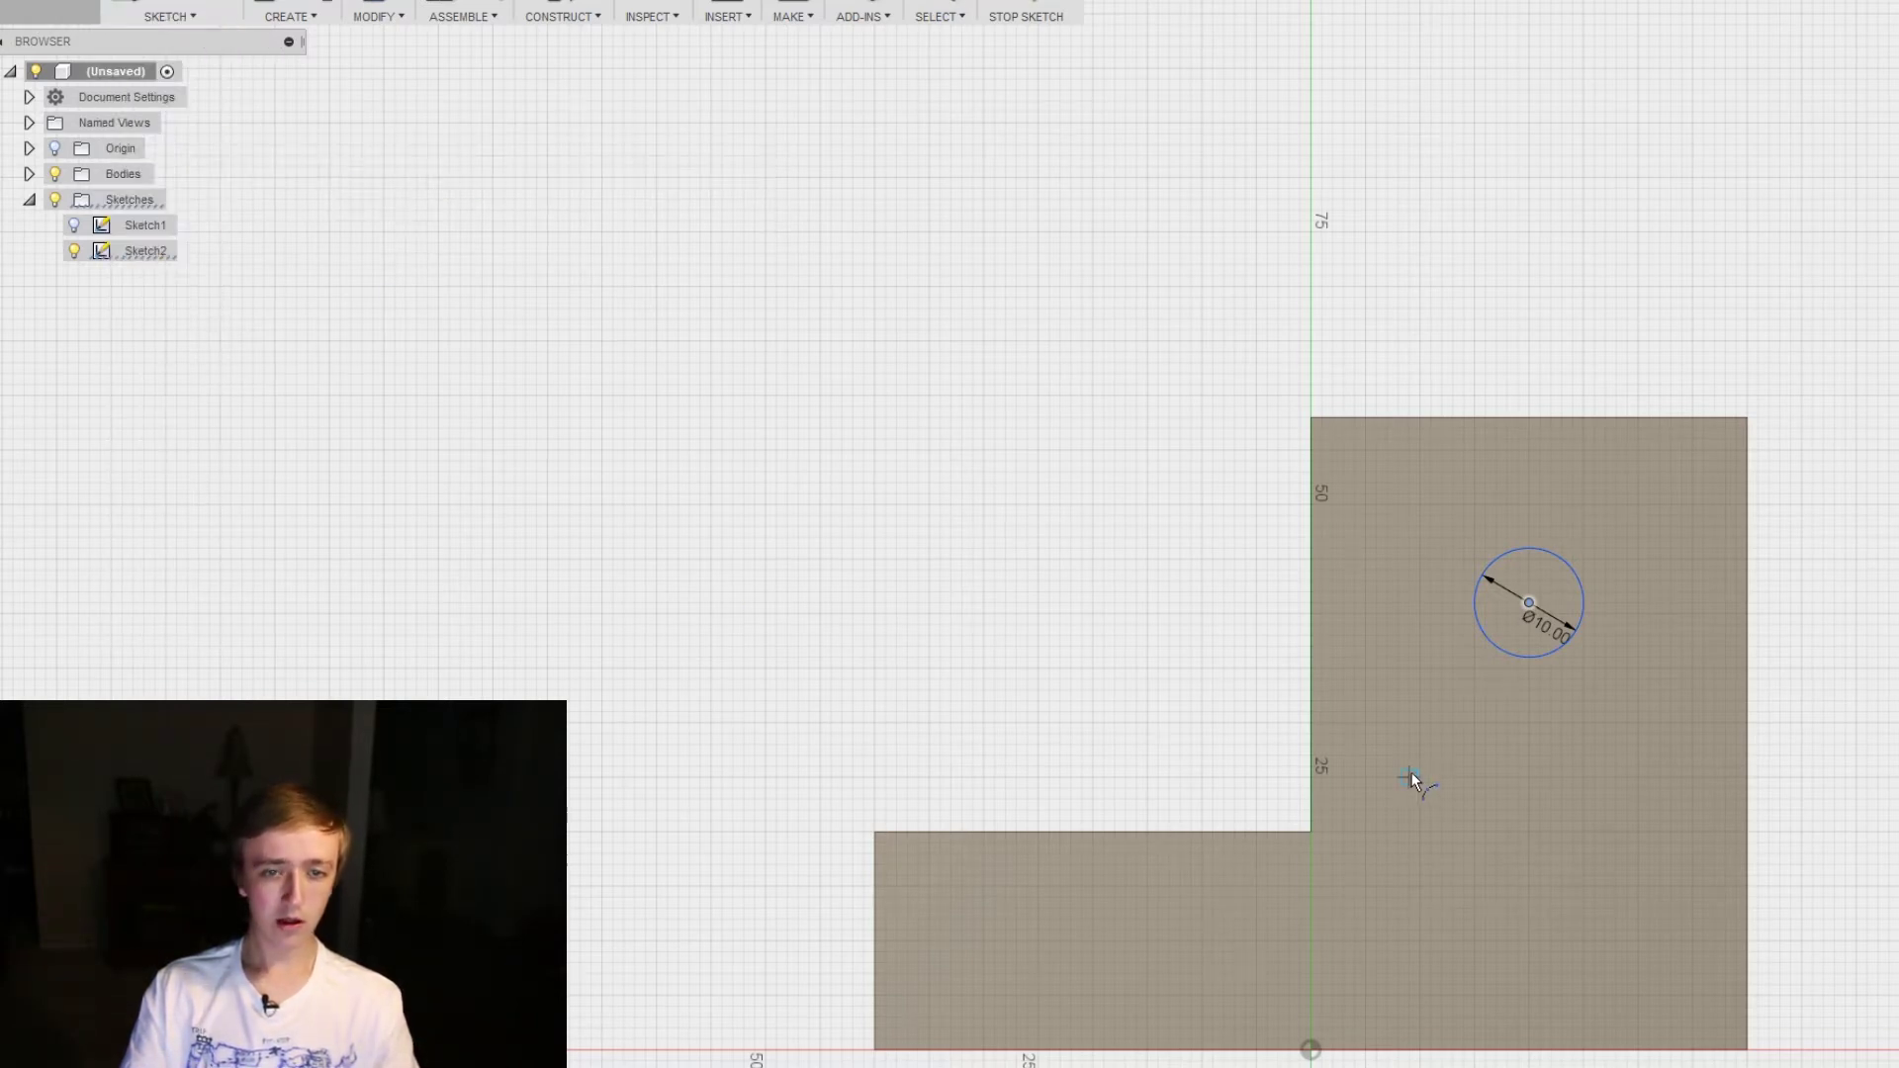
pyautogui.click(1388, 831)
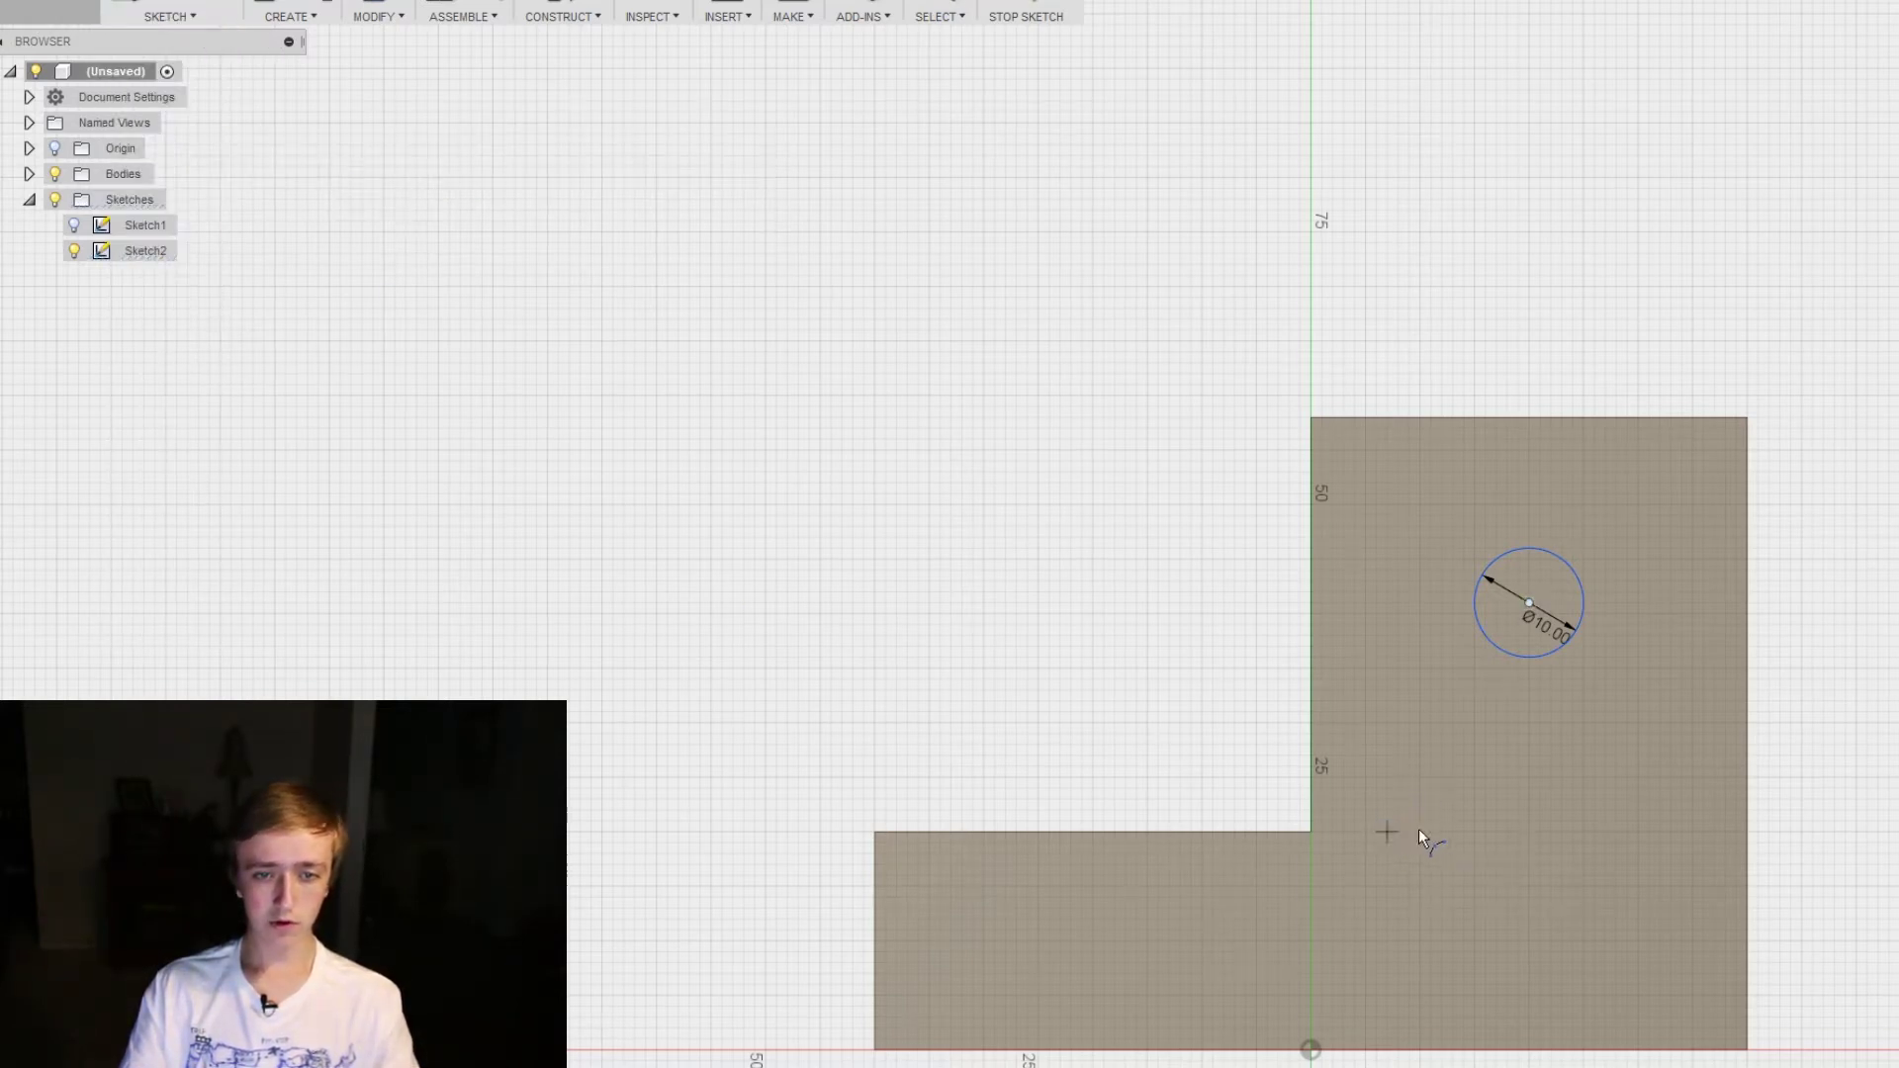
pyautogui.click(1627, 832)
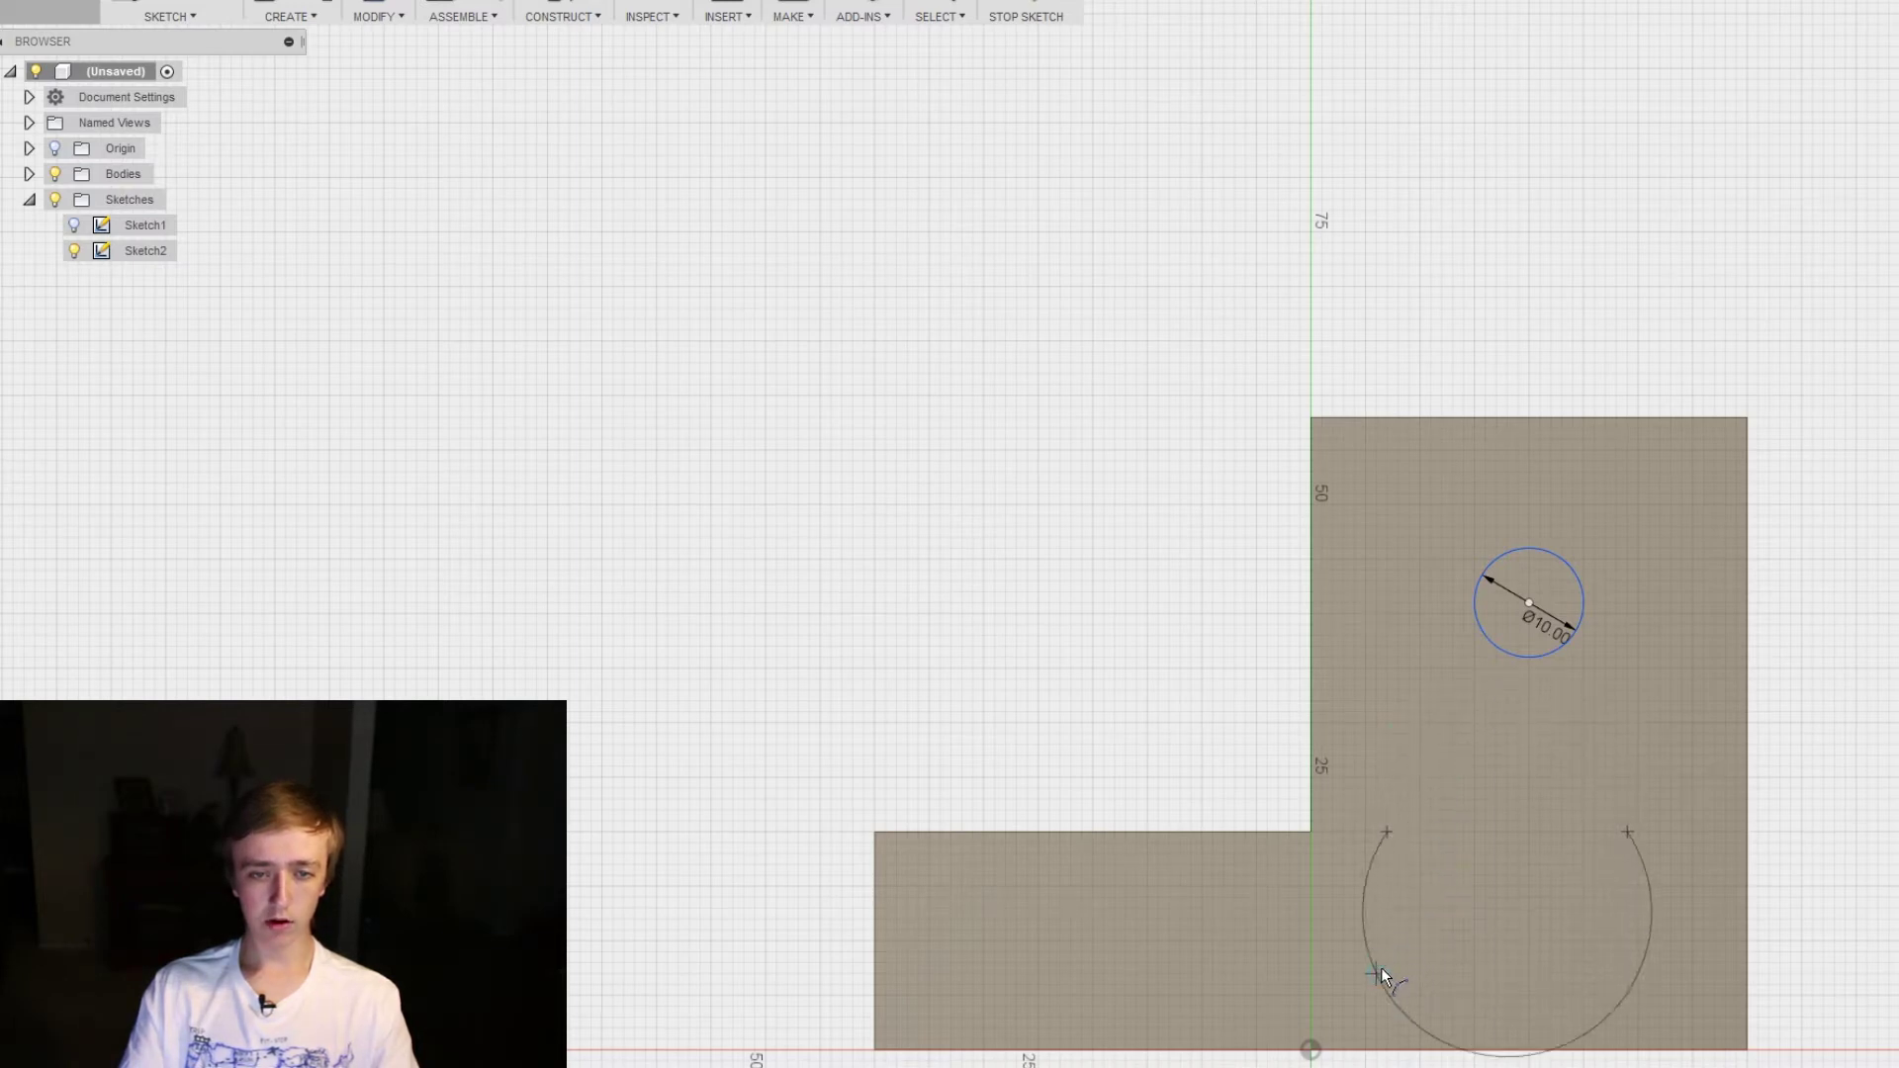
pyautogui.click(1583, 763)
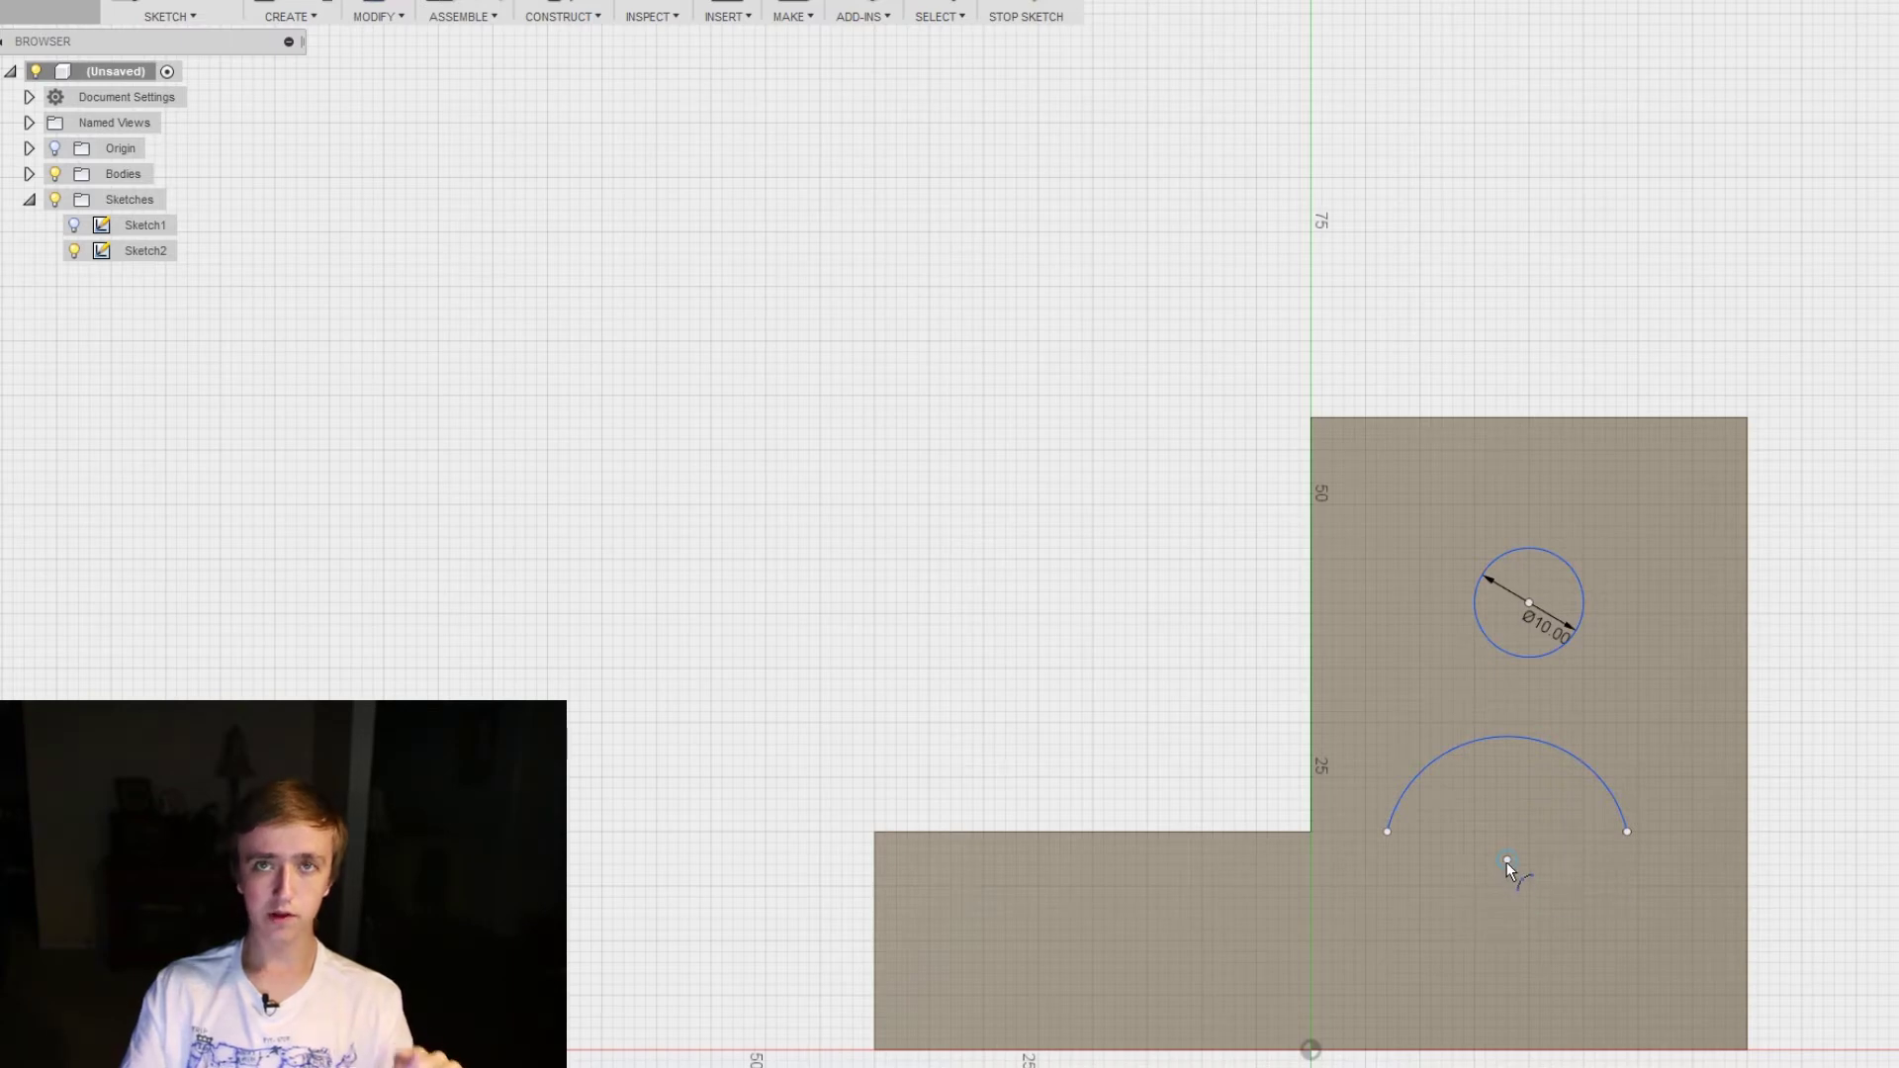
pyautogui.click(1507, 860)
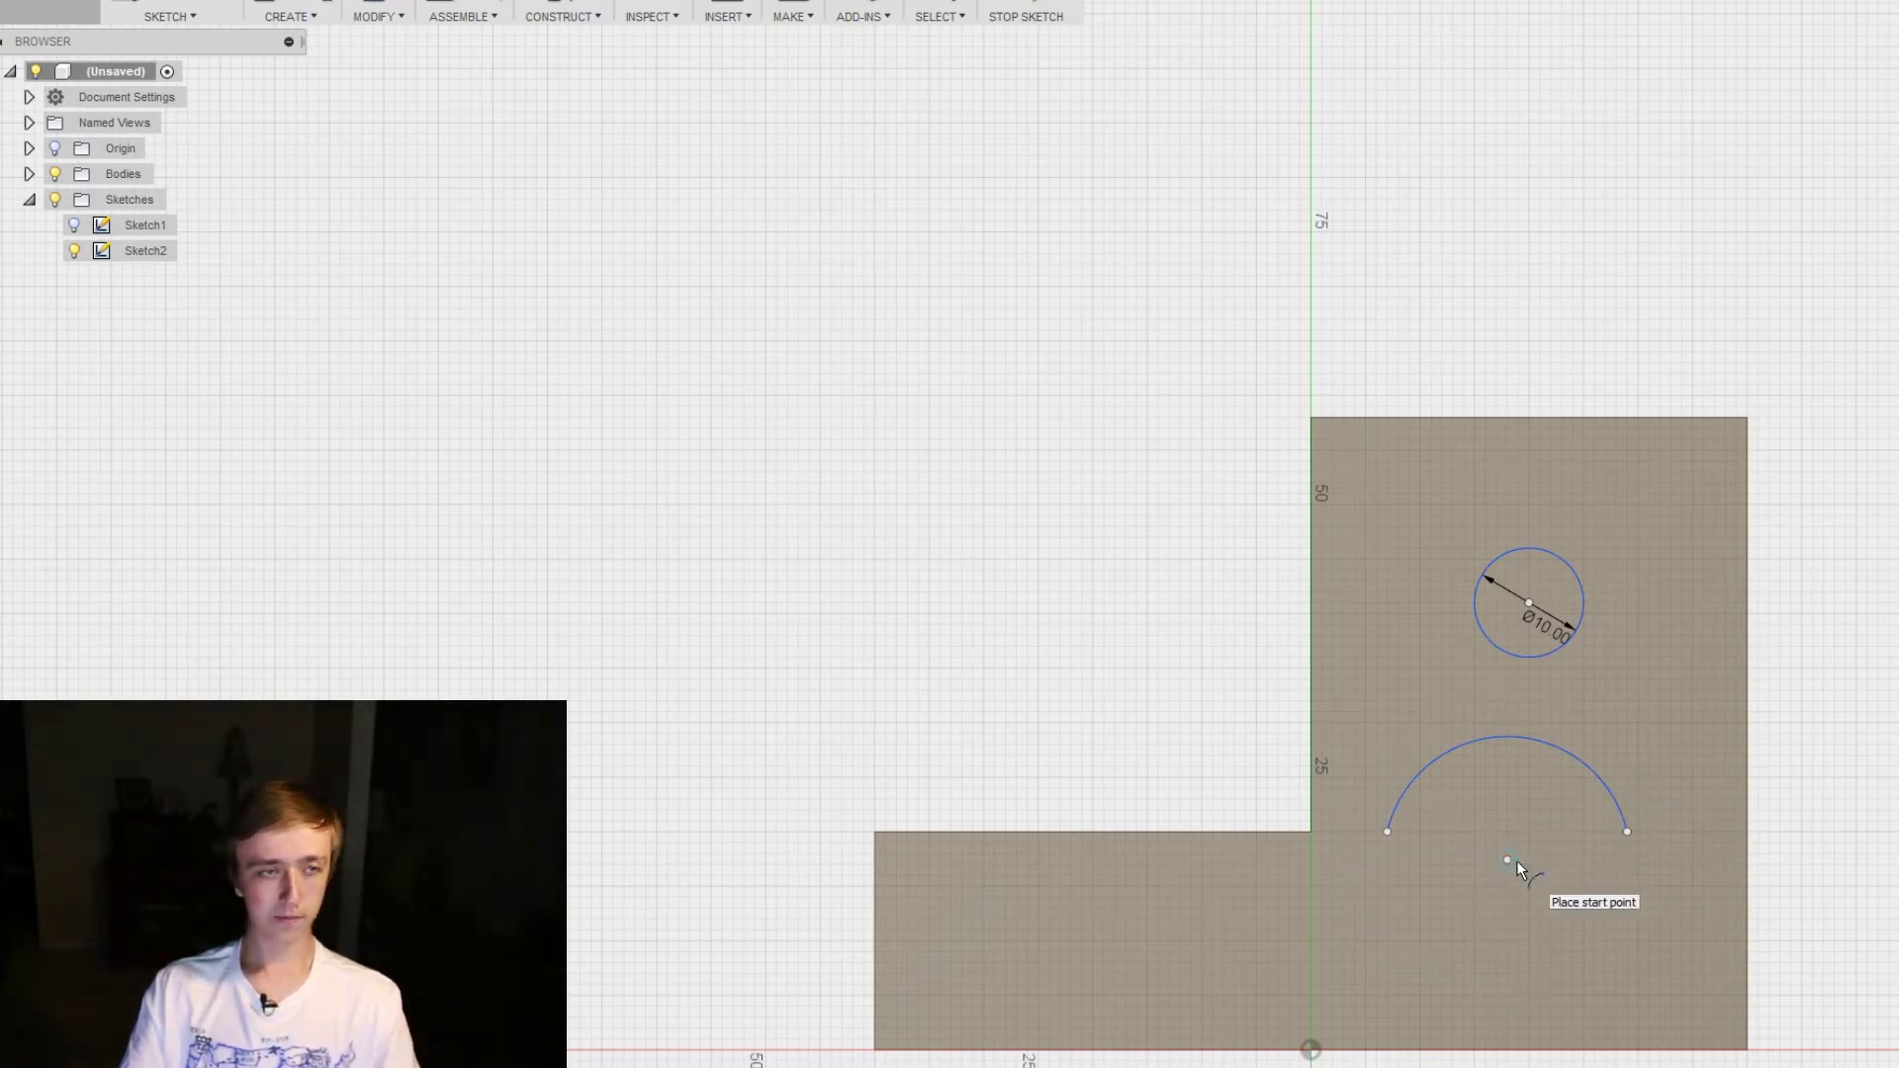
pyautogui.hotkey('ctrl', 'z')
pyautogui.click(169, 16)
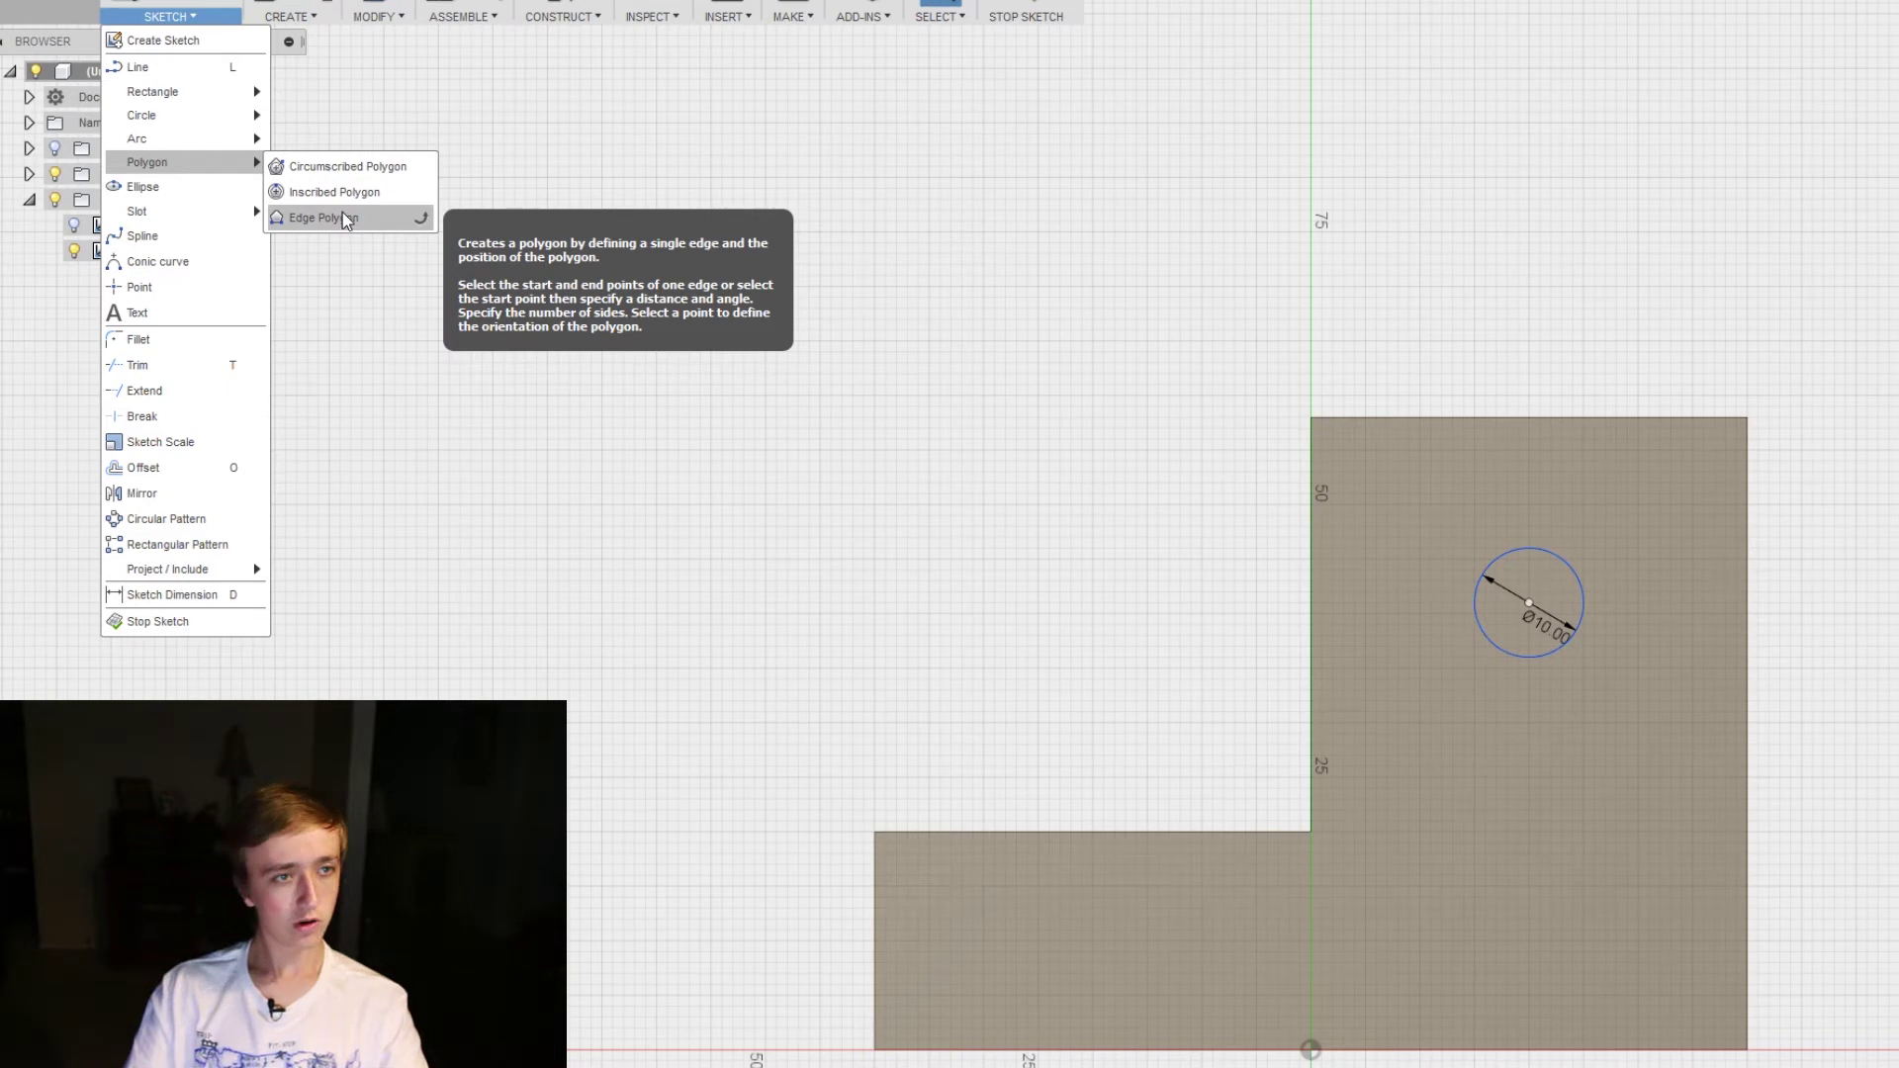
# Draw an 8-sided circumscribed polygon, 10 mm in diameter, below the circle
pyautogui.click(342, 168)
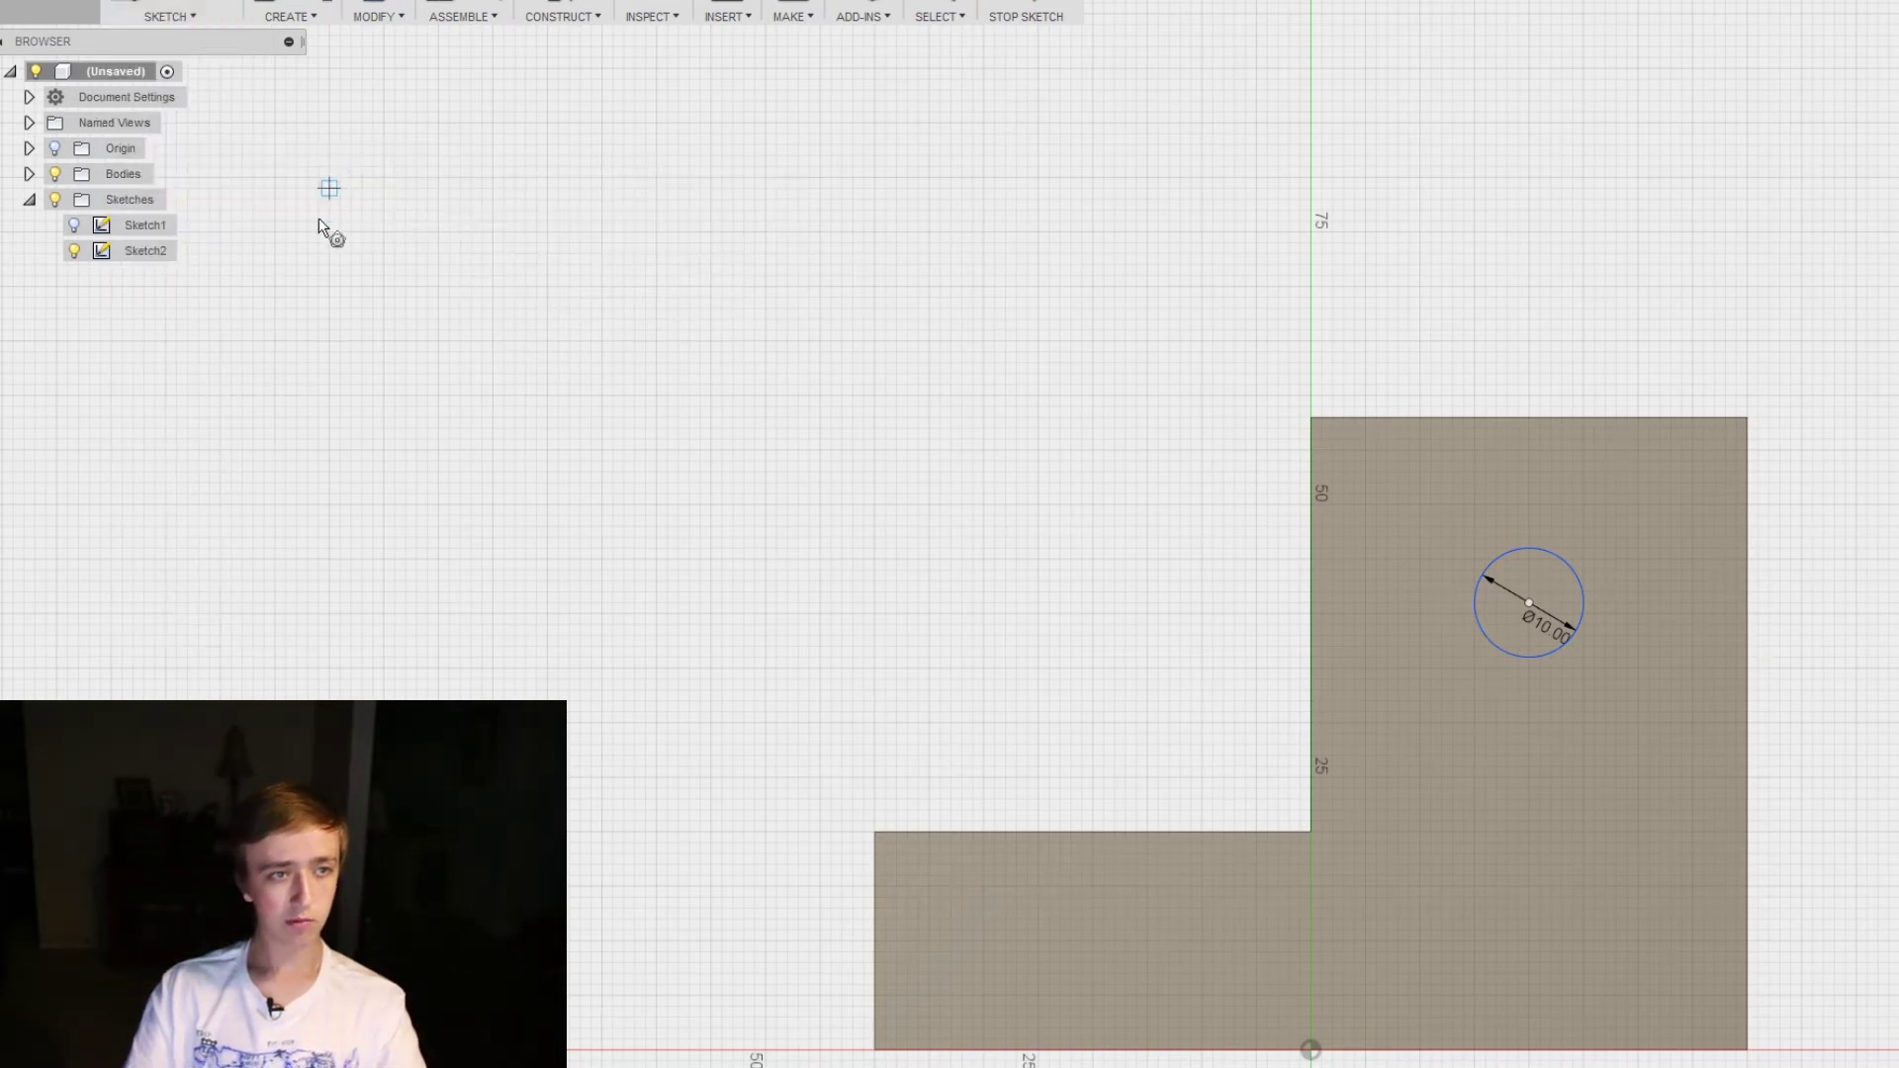
pyautogui.click(1534, 885)
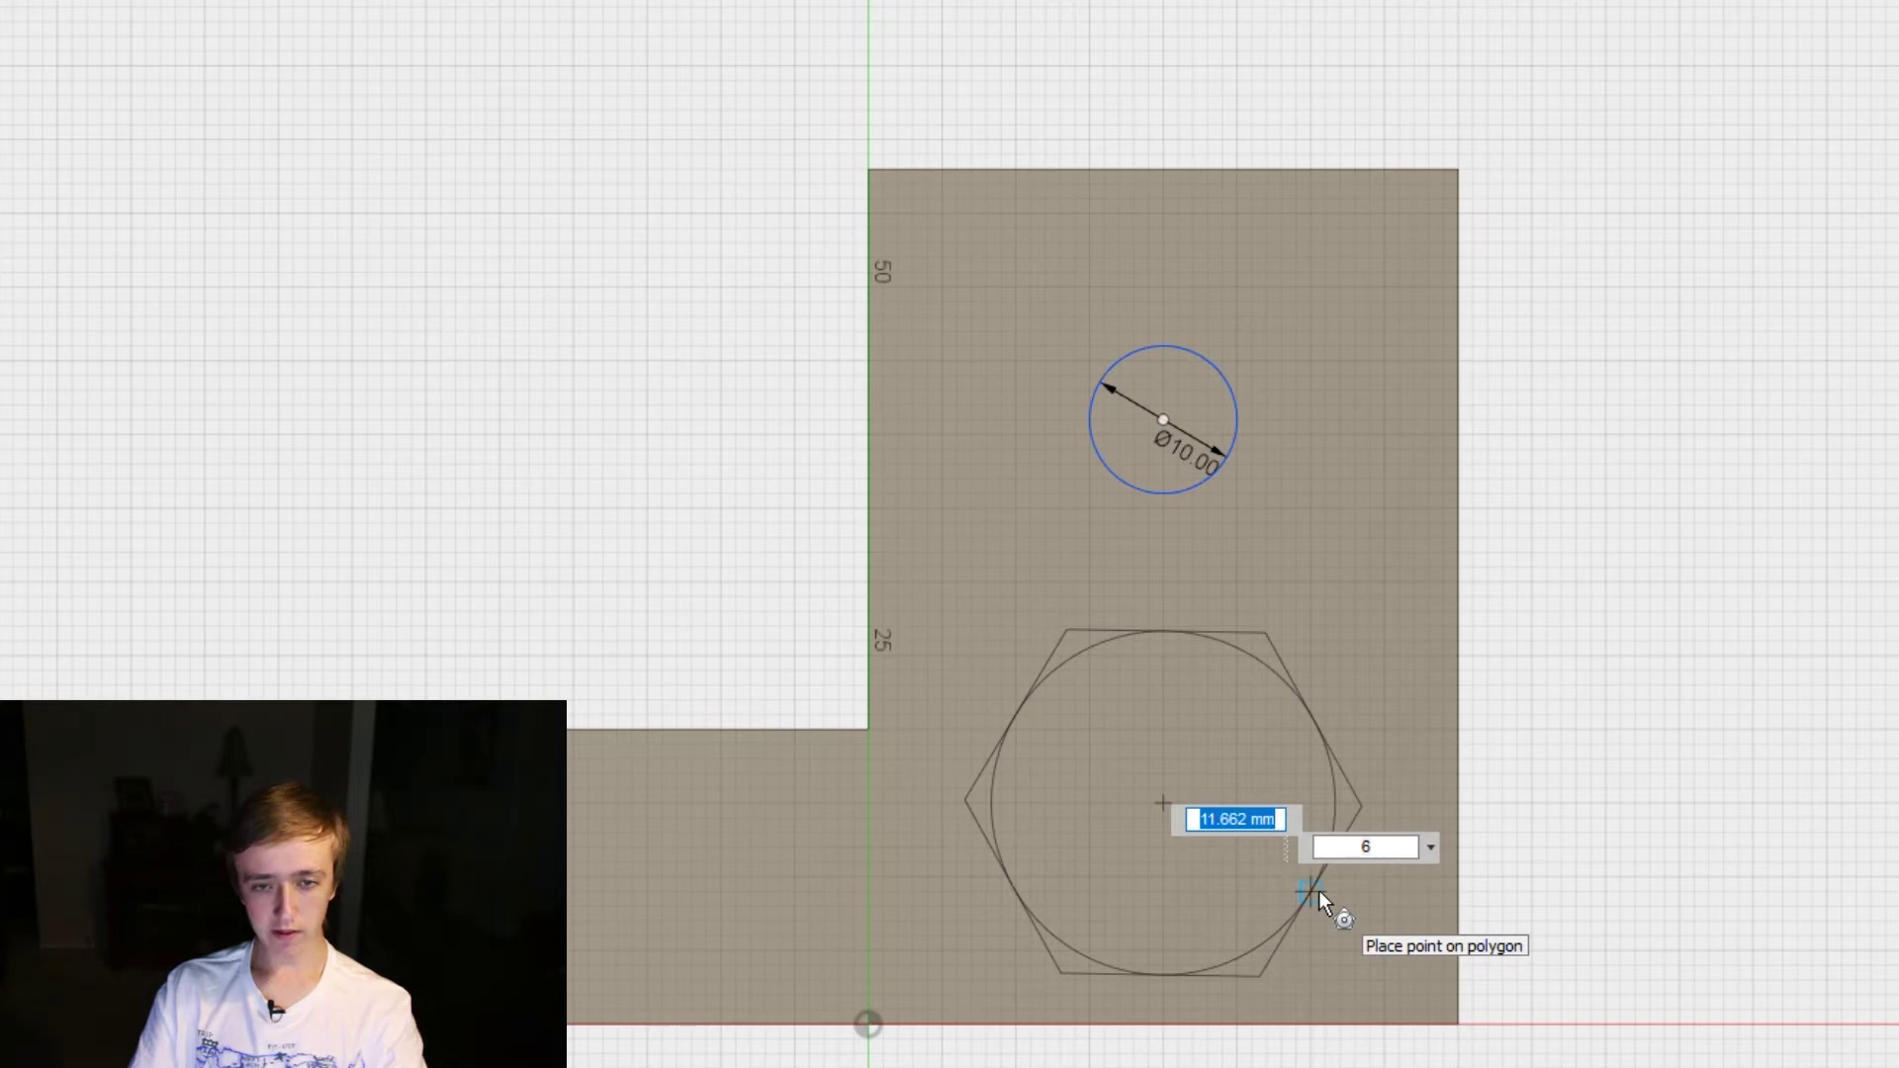
pyautogui.press('Tab')
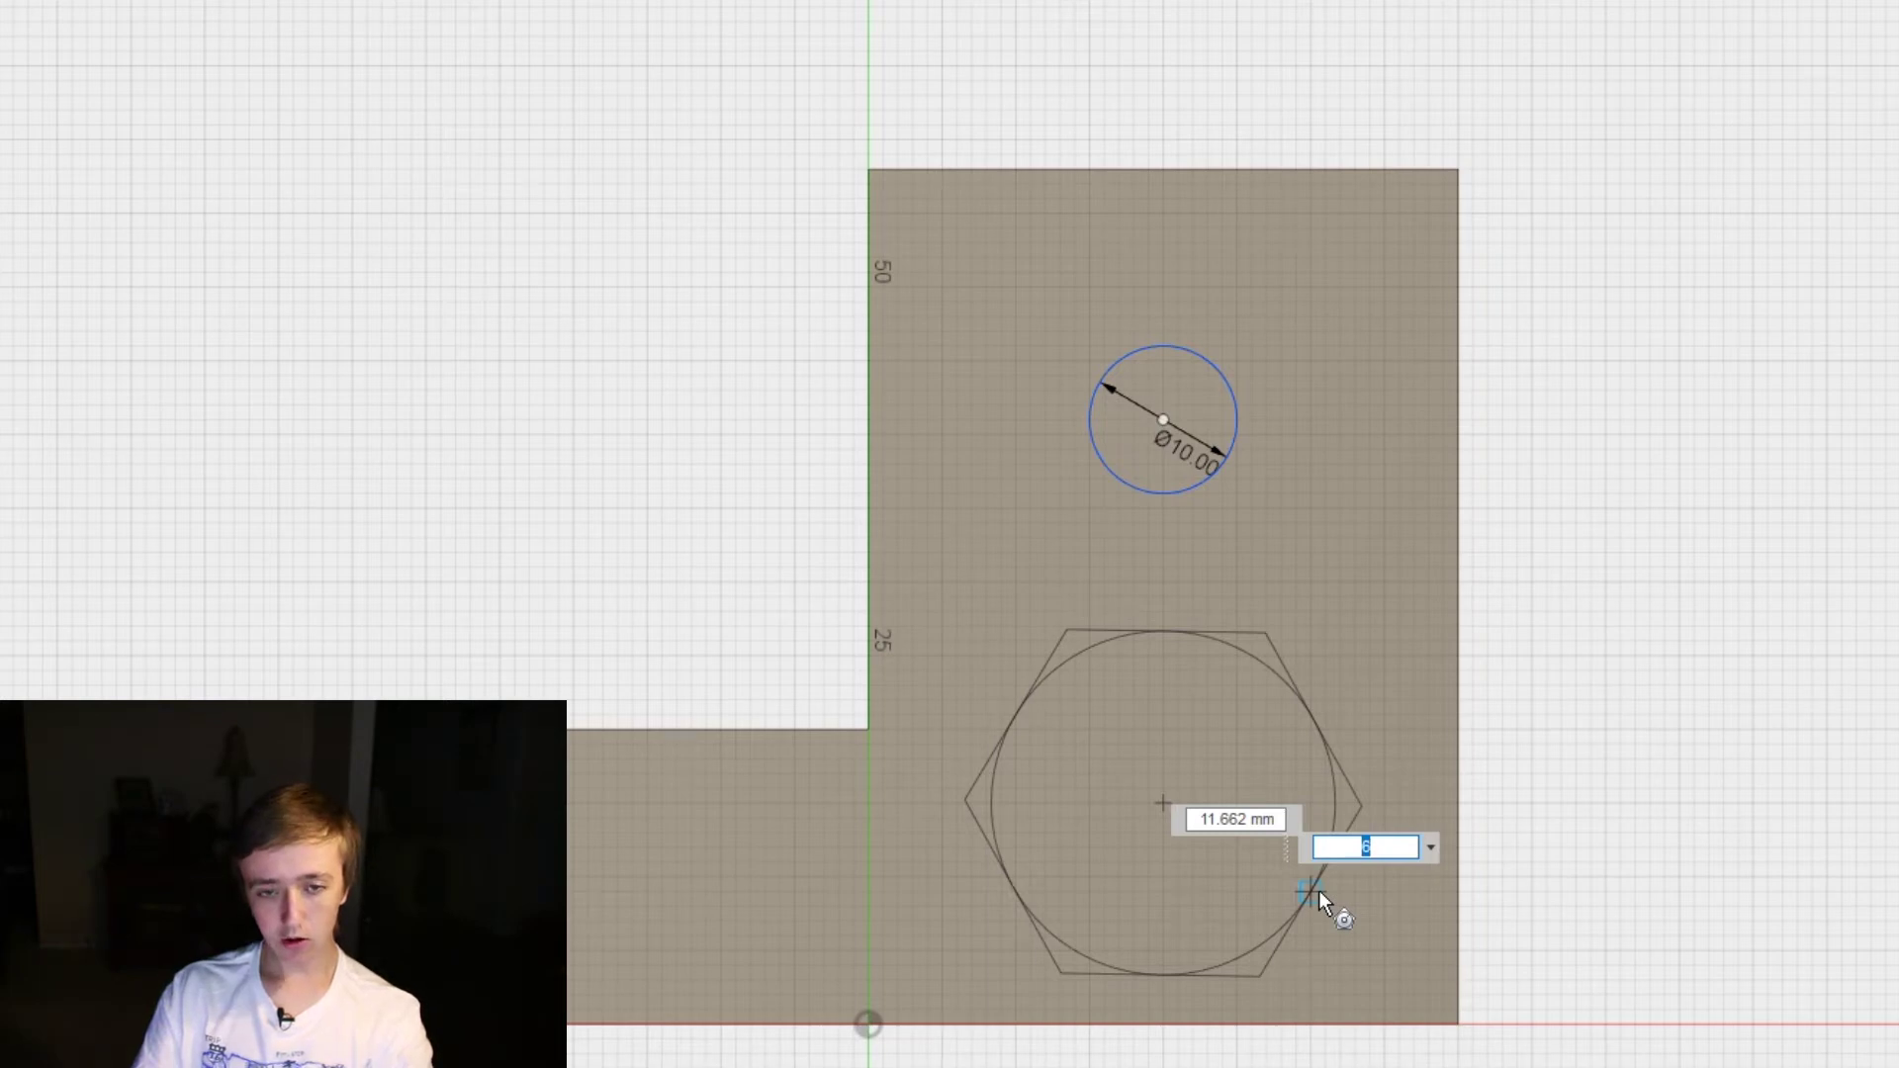
pyautogui.write('8')
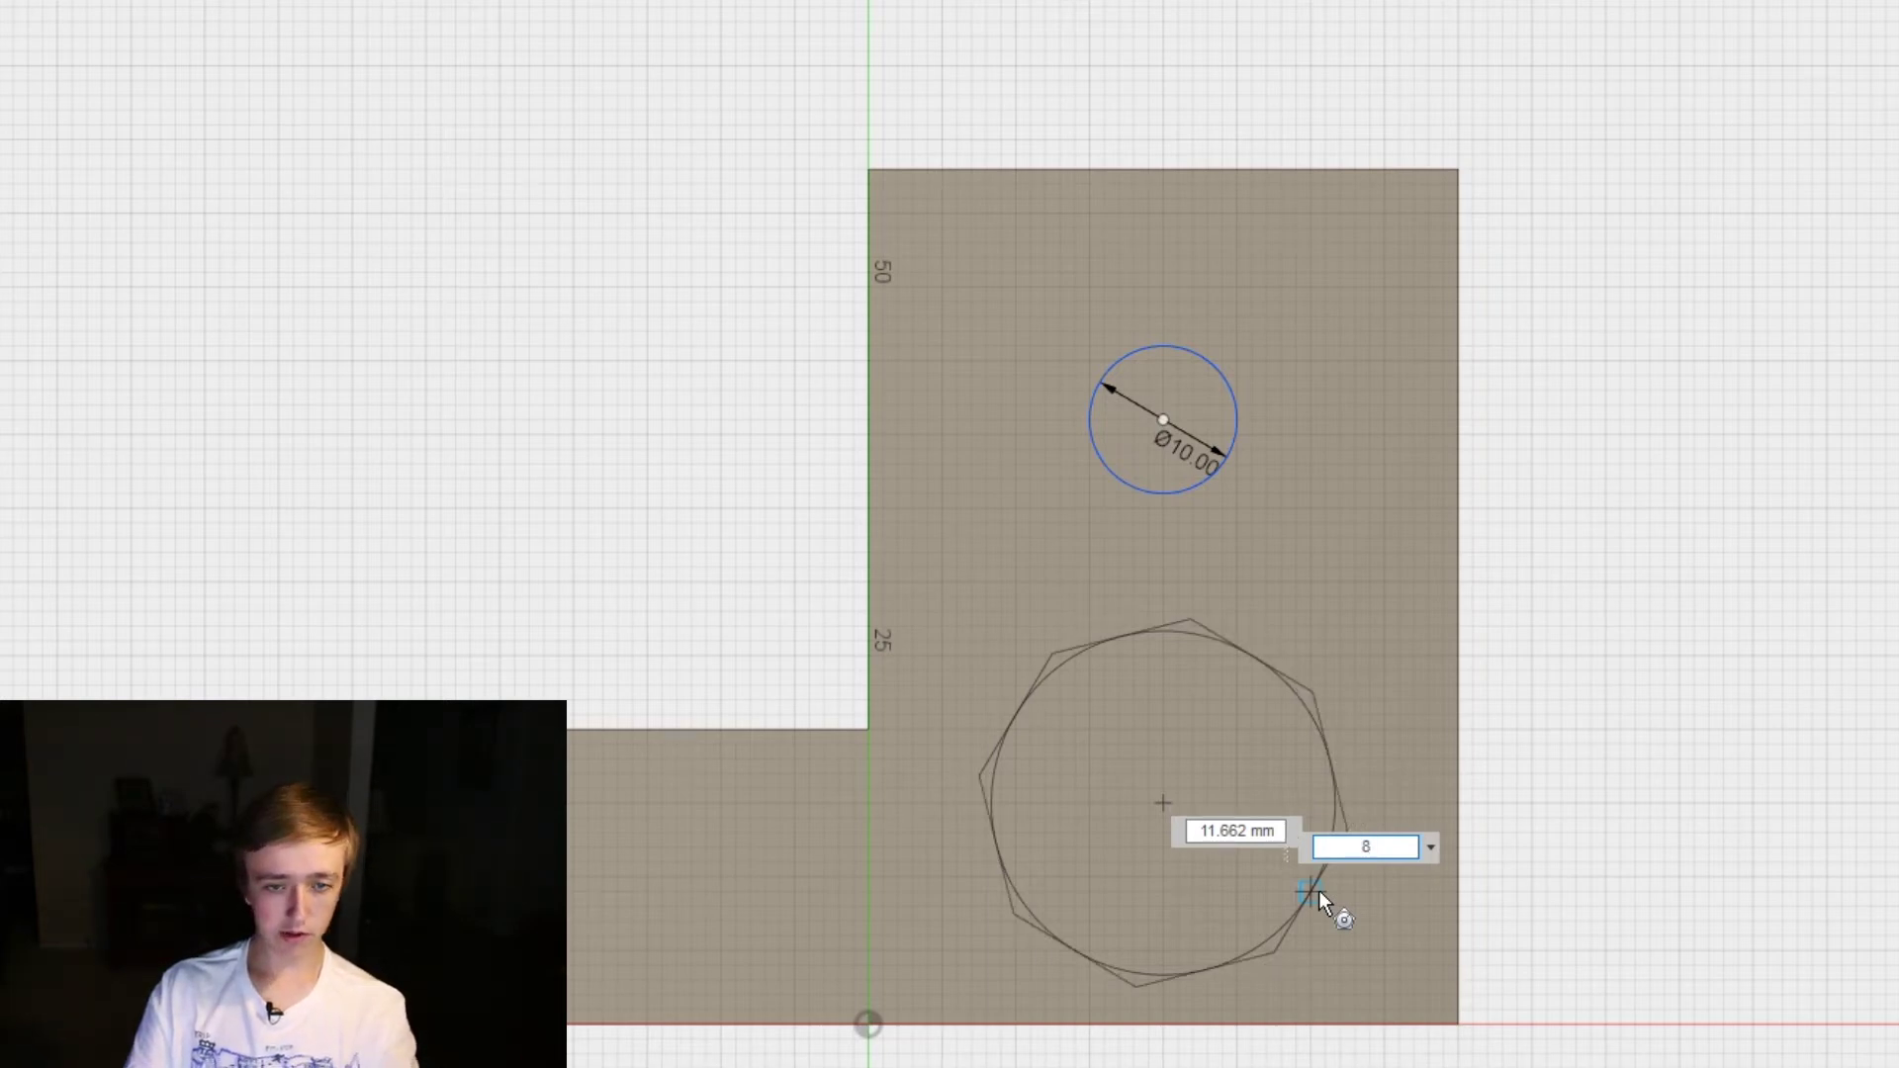
pyautogui.press('Tab')
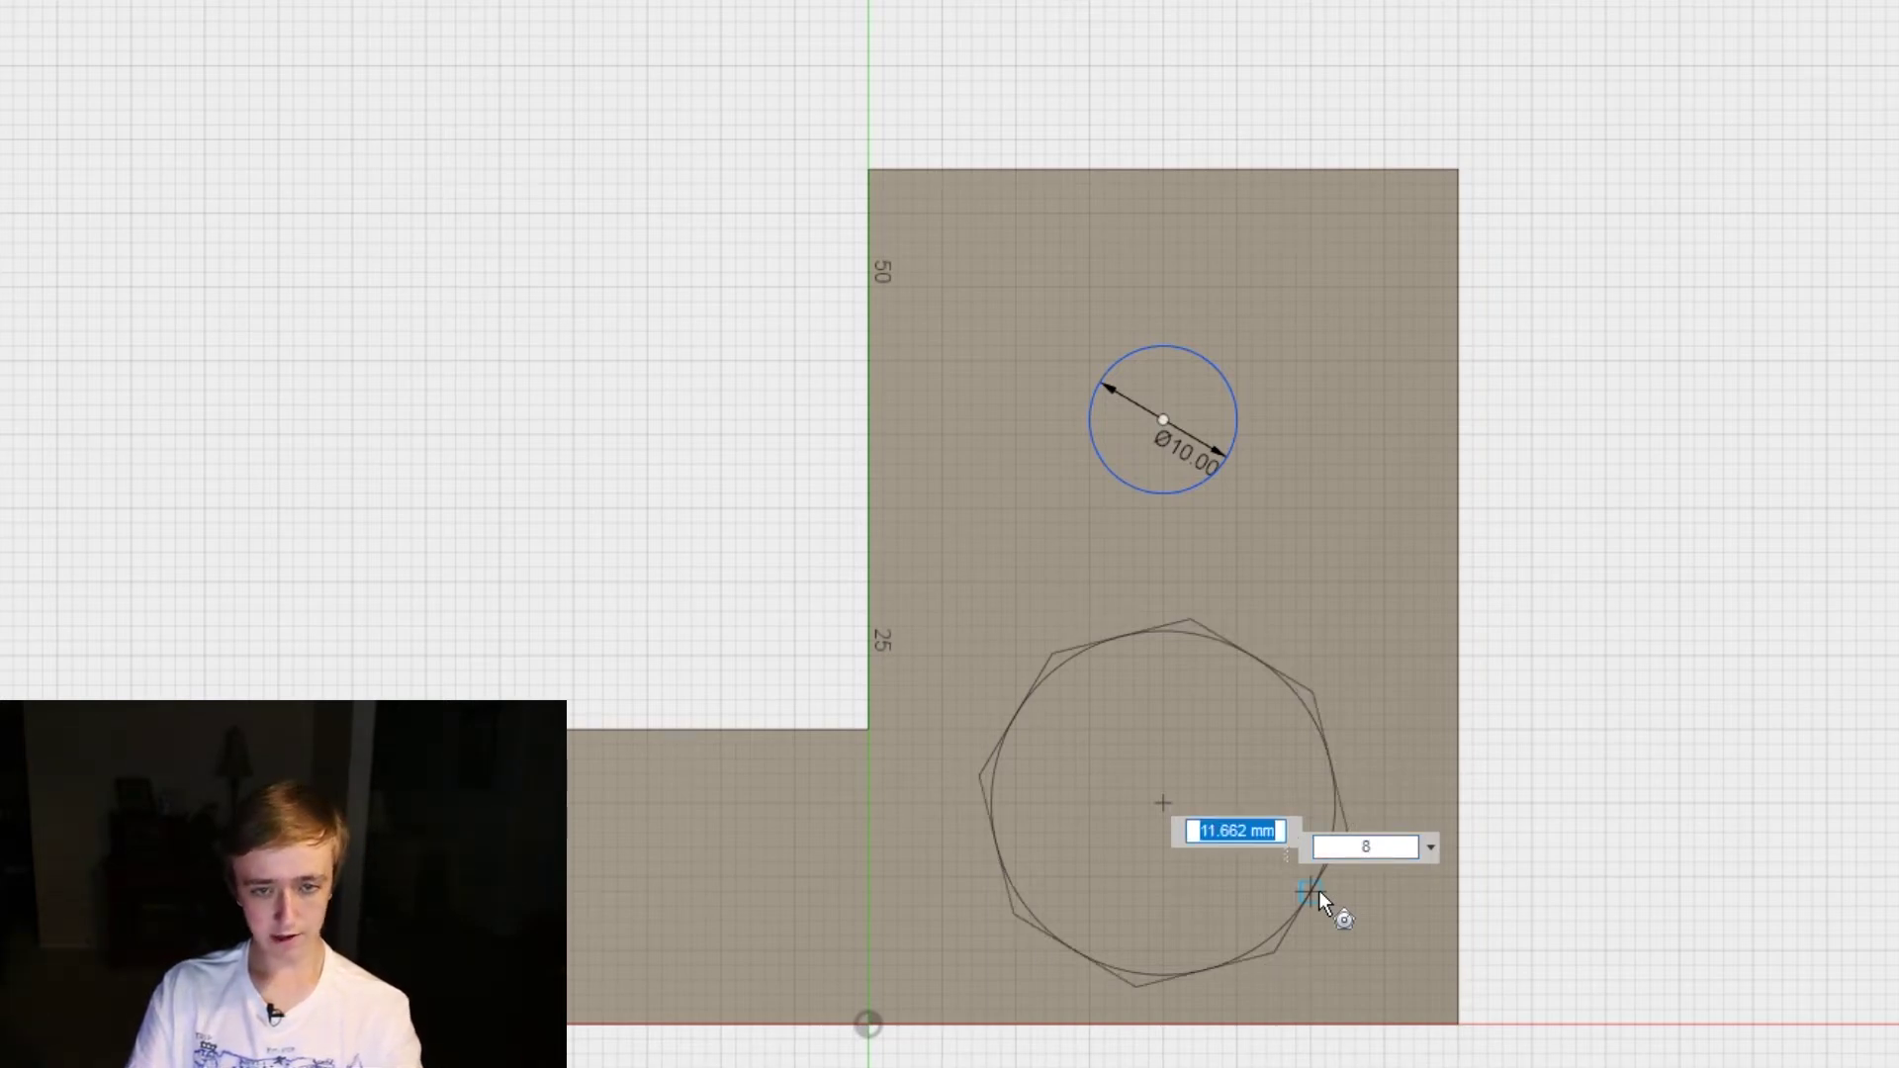
pyautogui.write('1')
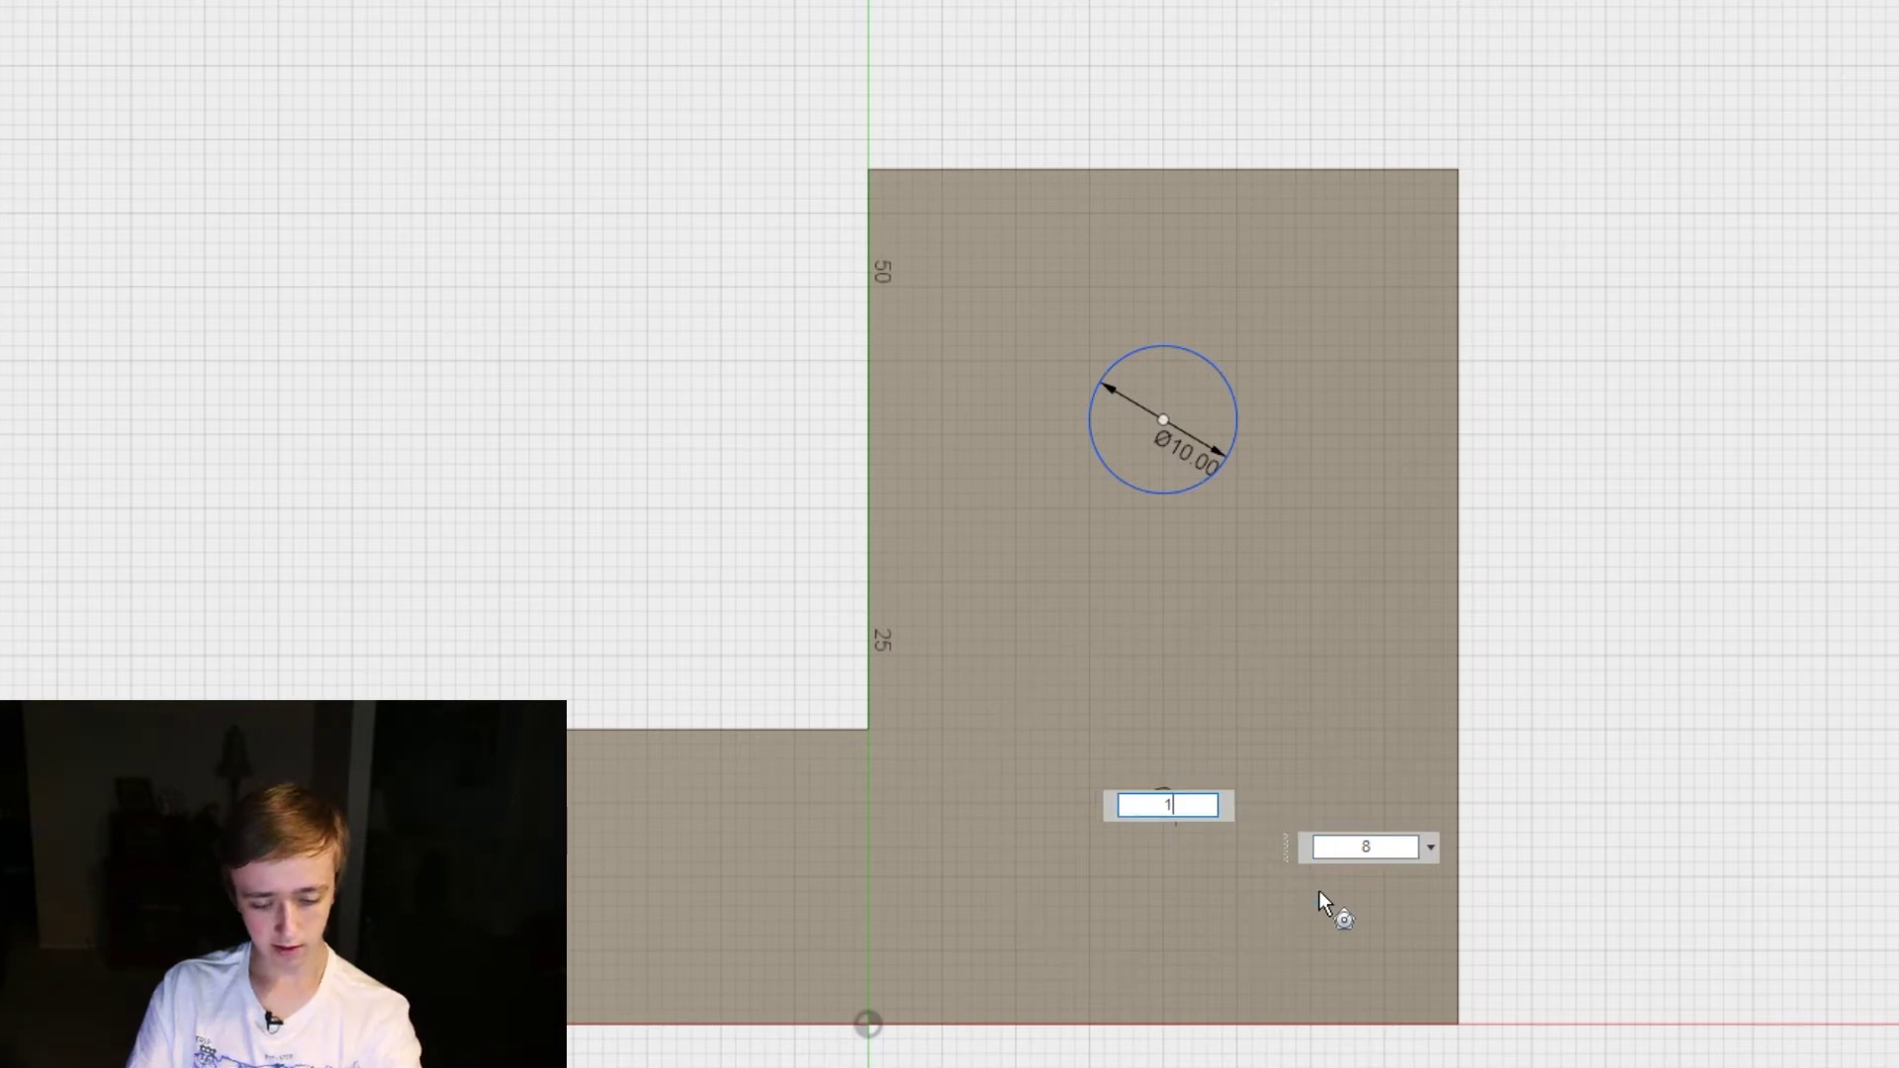
pyautogui.write('0.817')
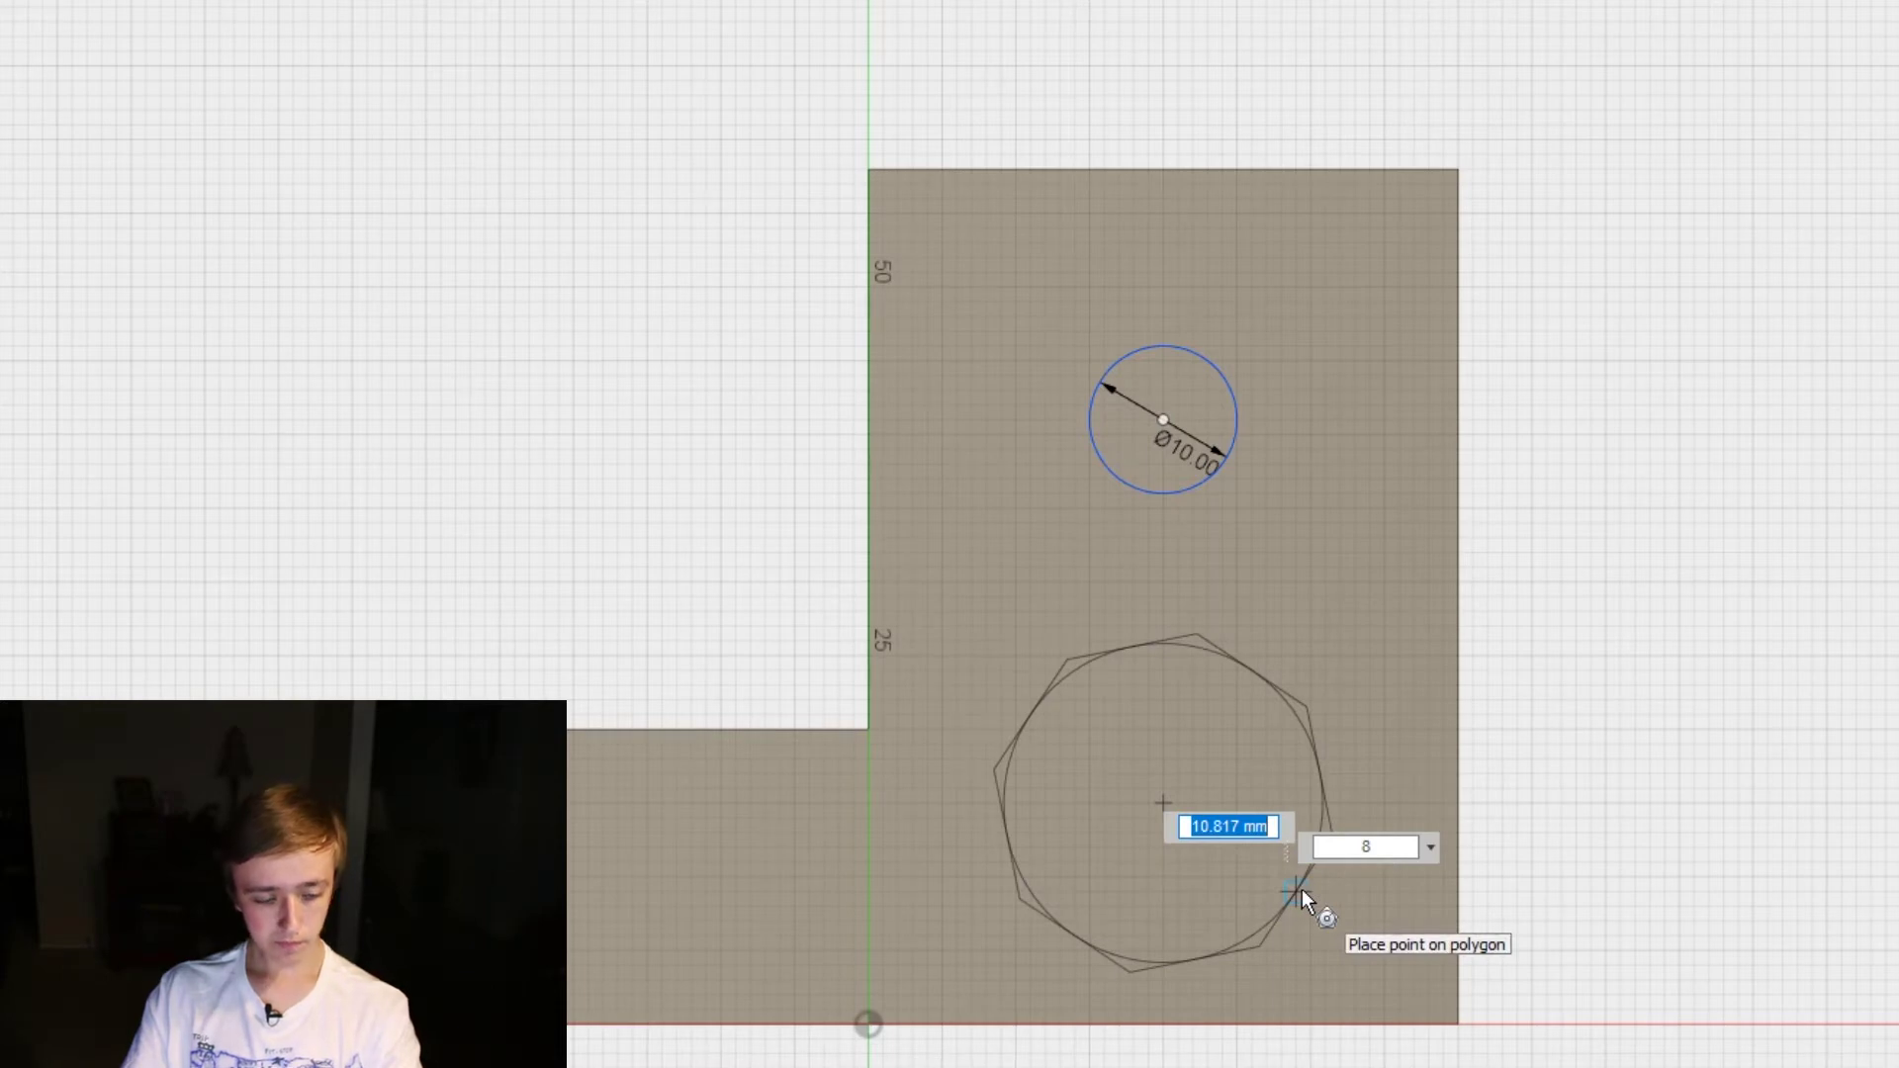
pyautogui.write('12')
pyautogui.press('BackSpace')
pyautogui.write('0')
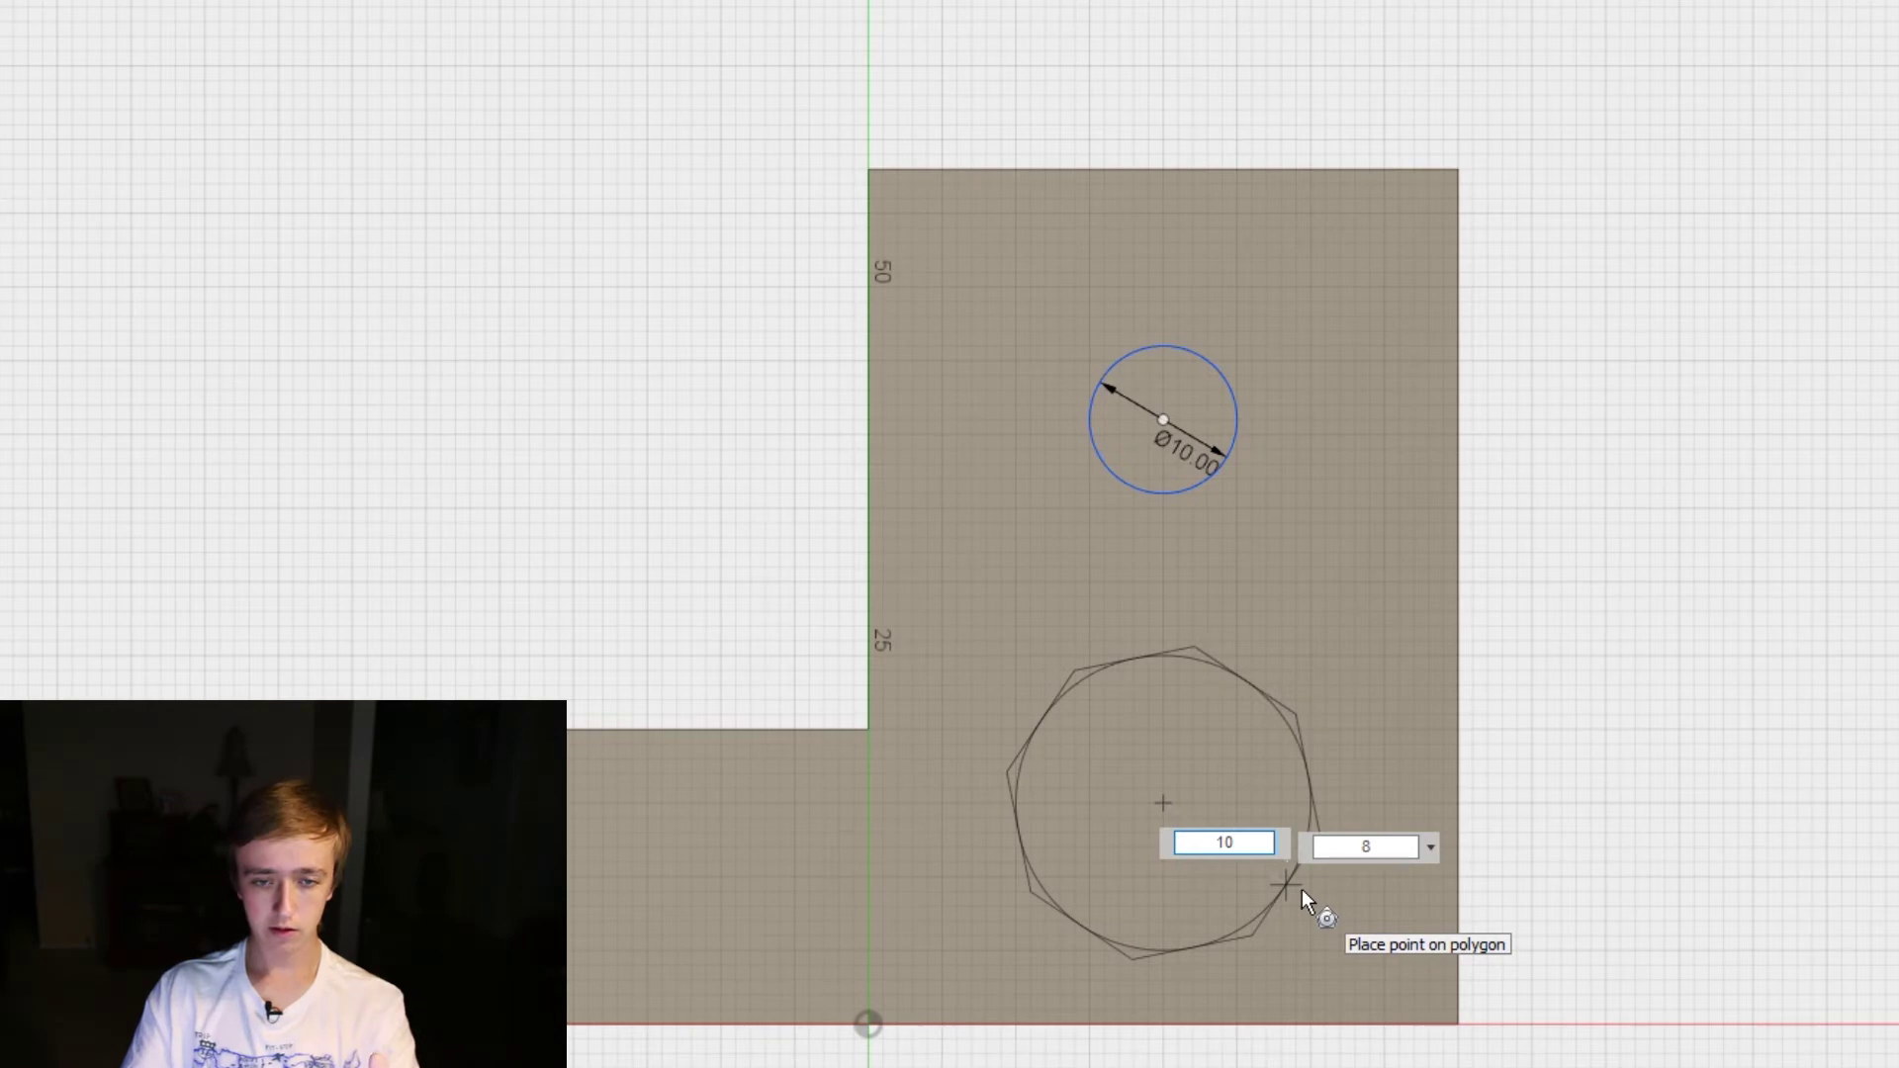
pyautogui.press('Return')
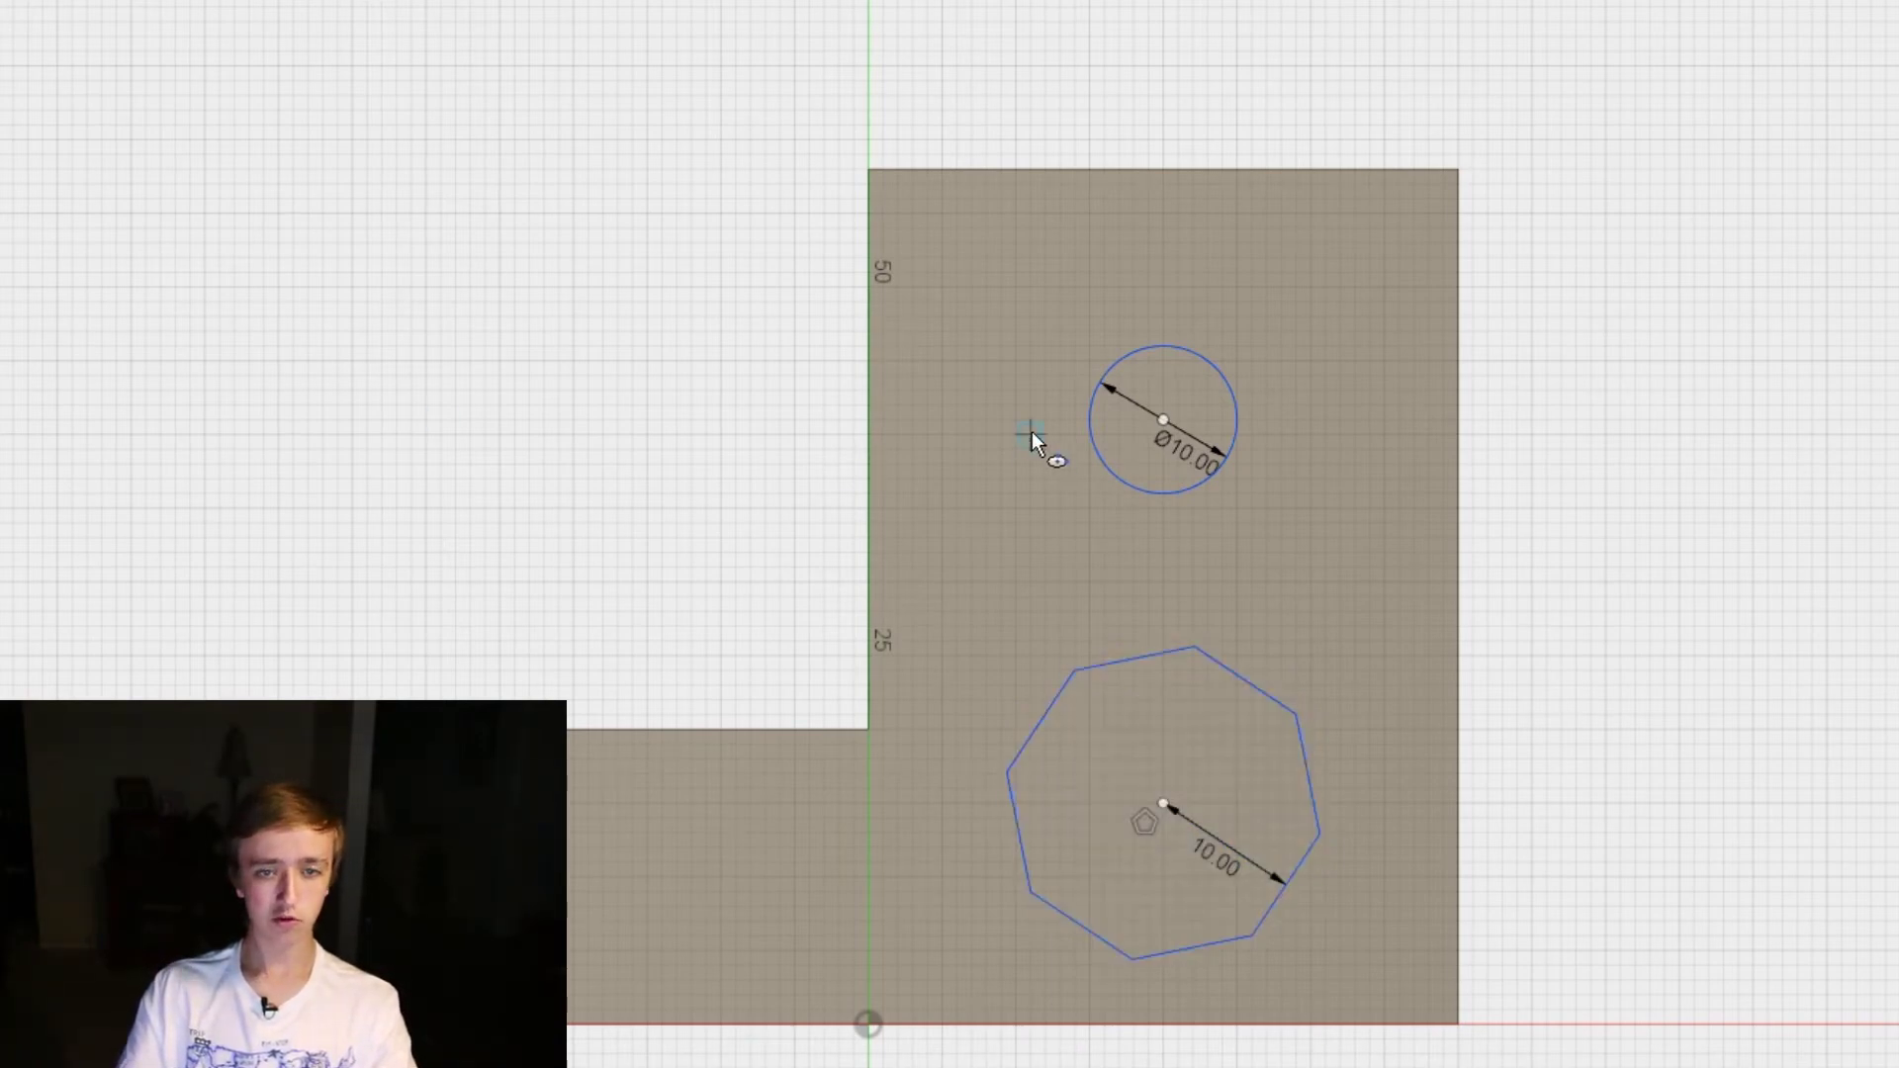
pyautogui.click(998, 564)
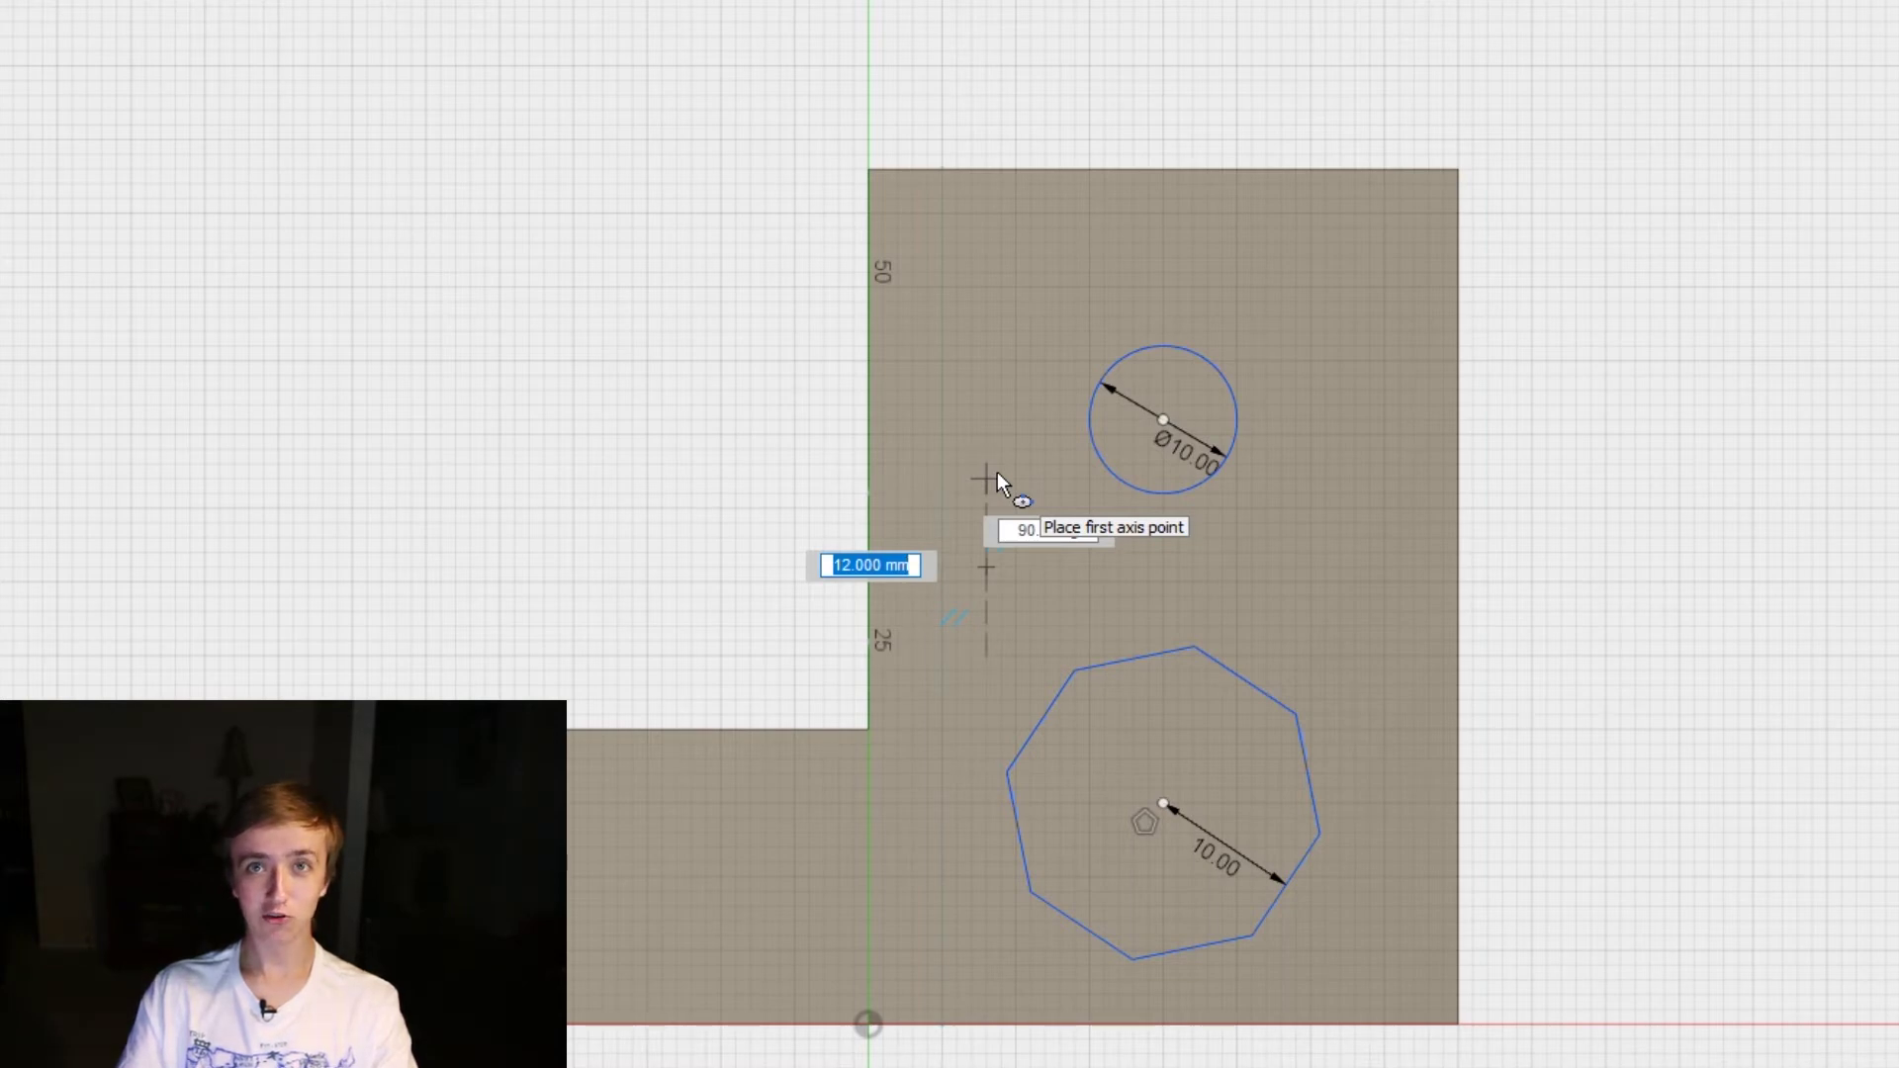
pyautogui.click(998, 472)
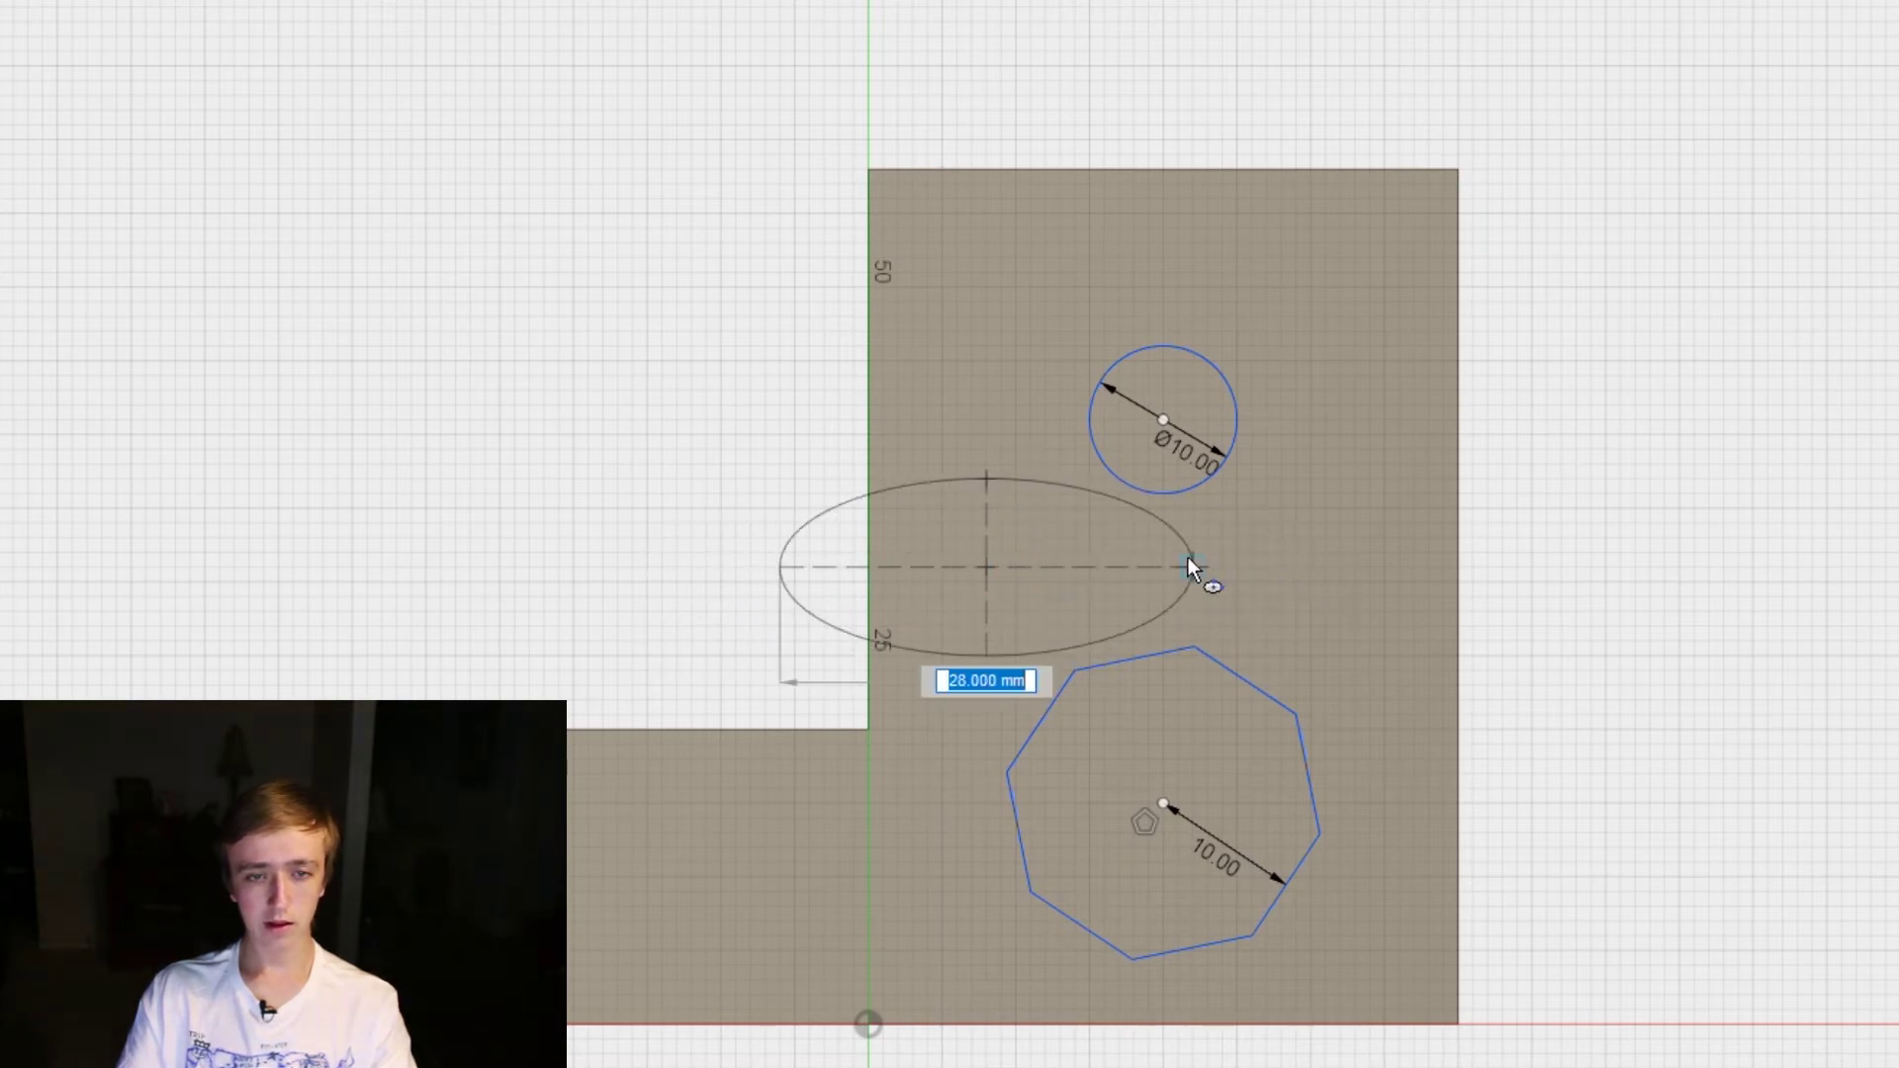
pyautogui.click(1254, 568)
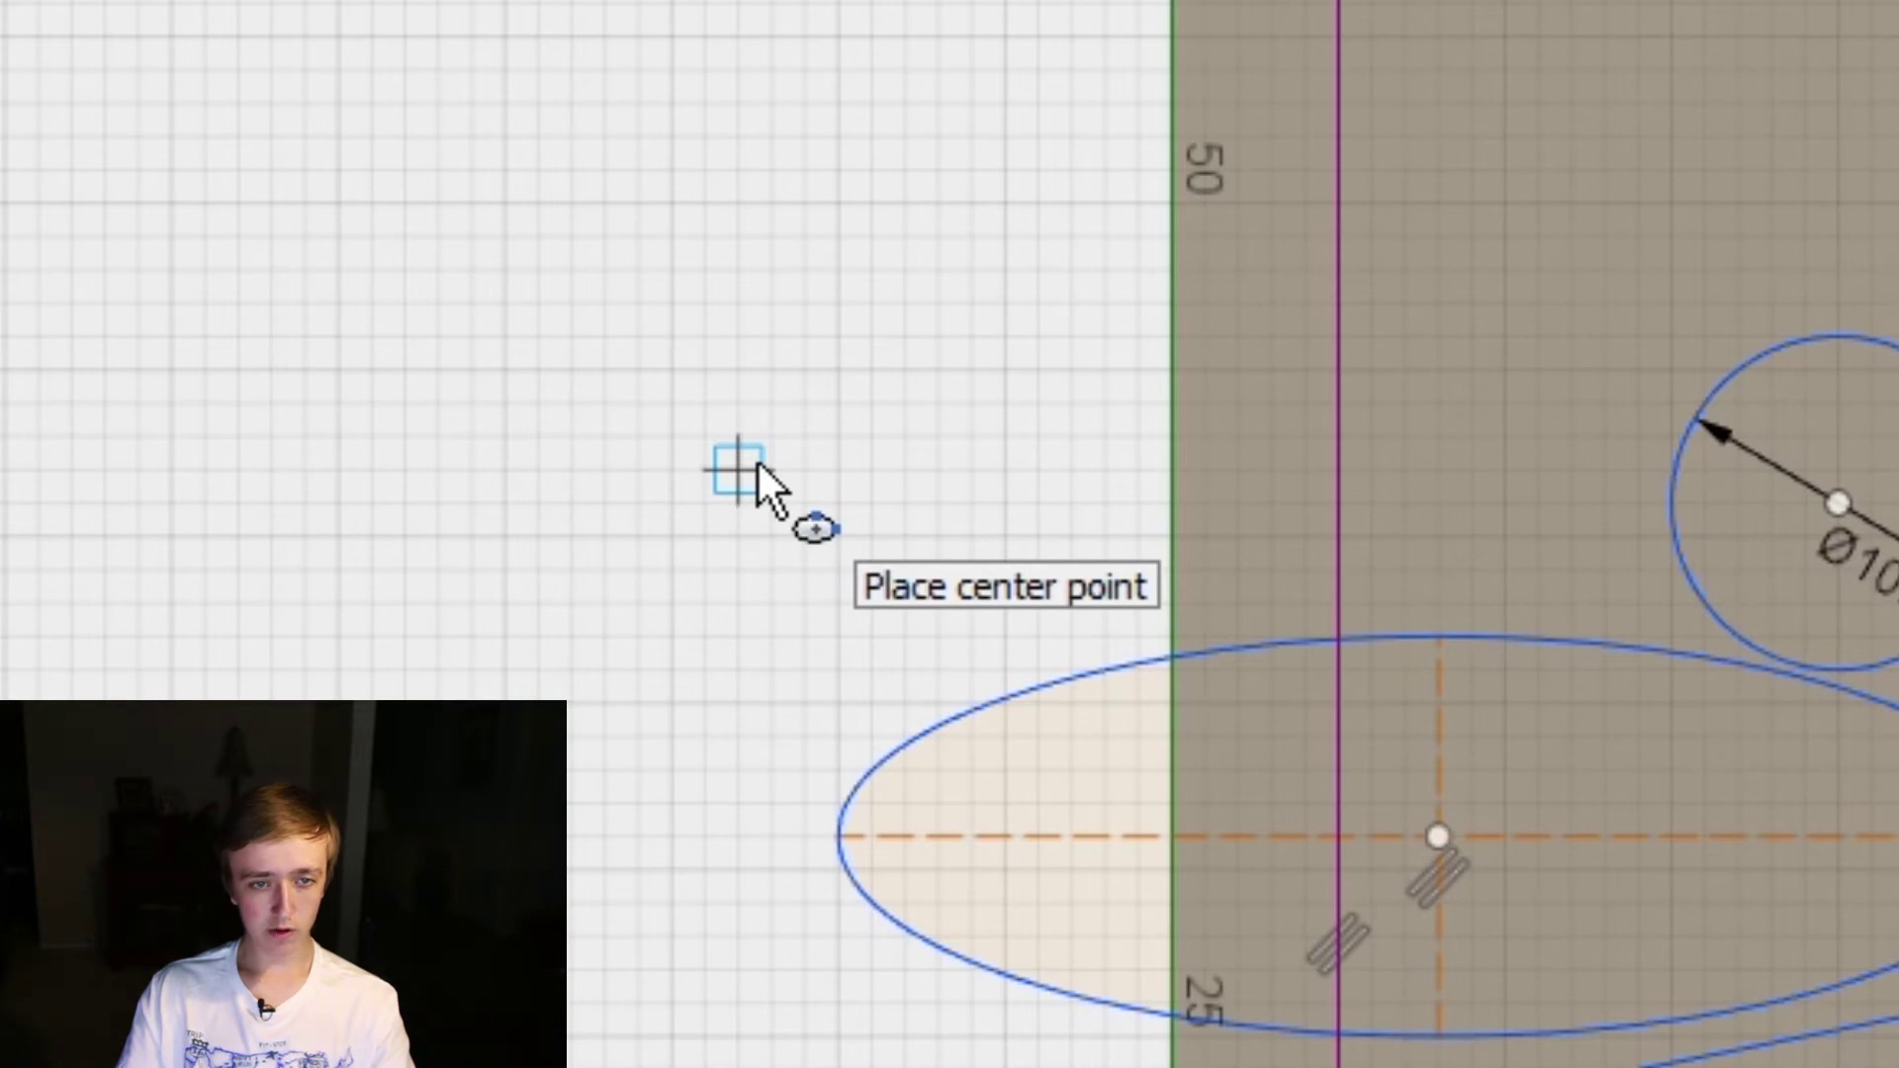
pyautogui.click(757, 461)
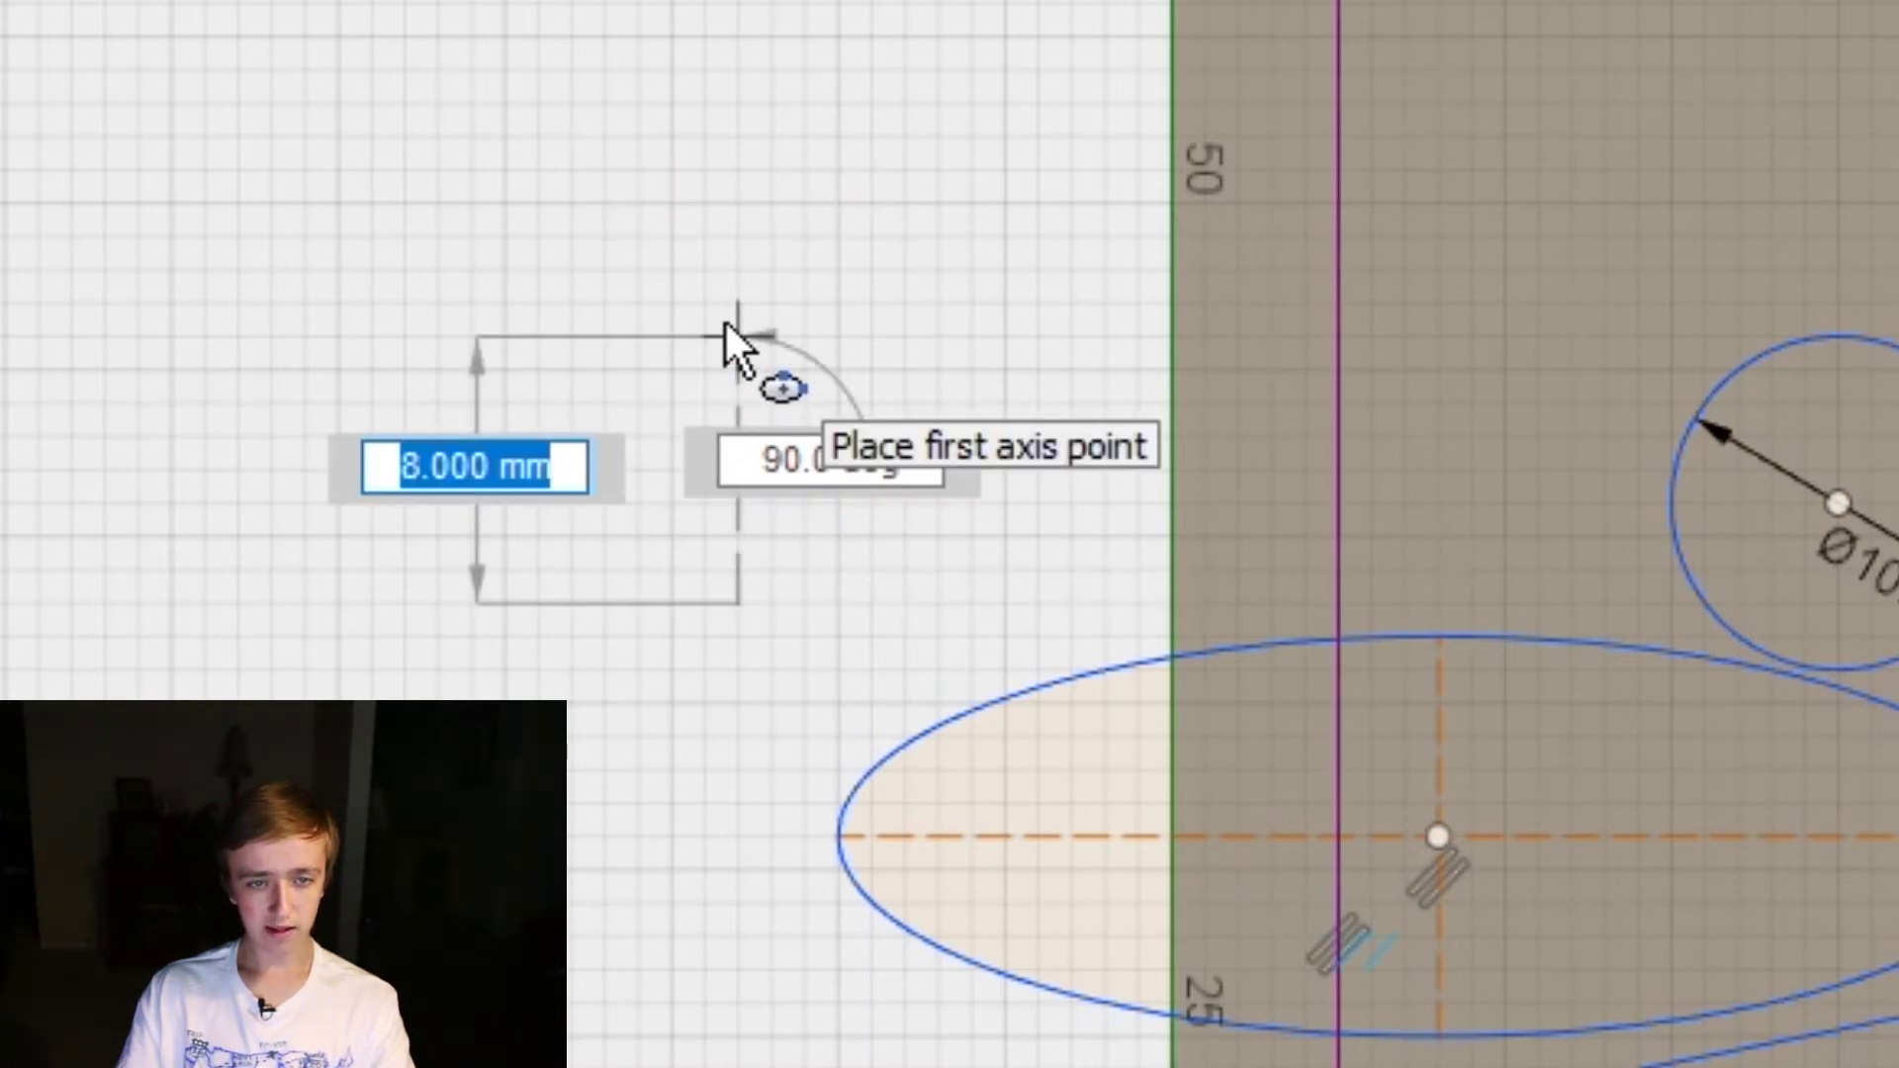
pyautogui.click(734, 138)
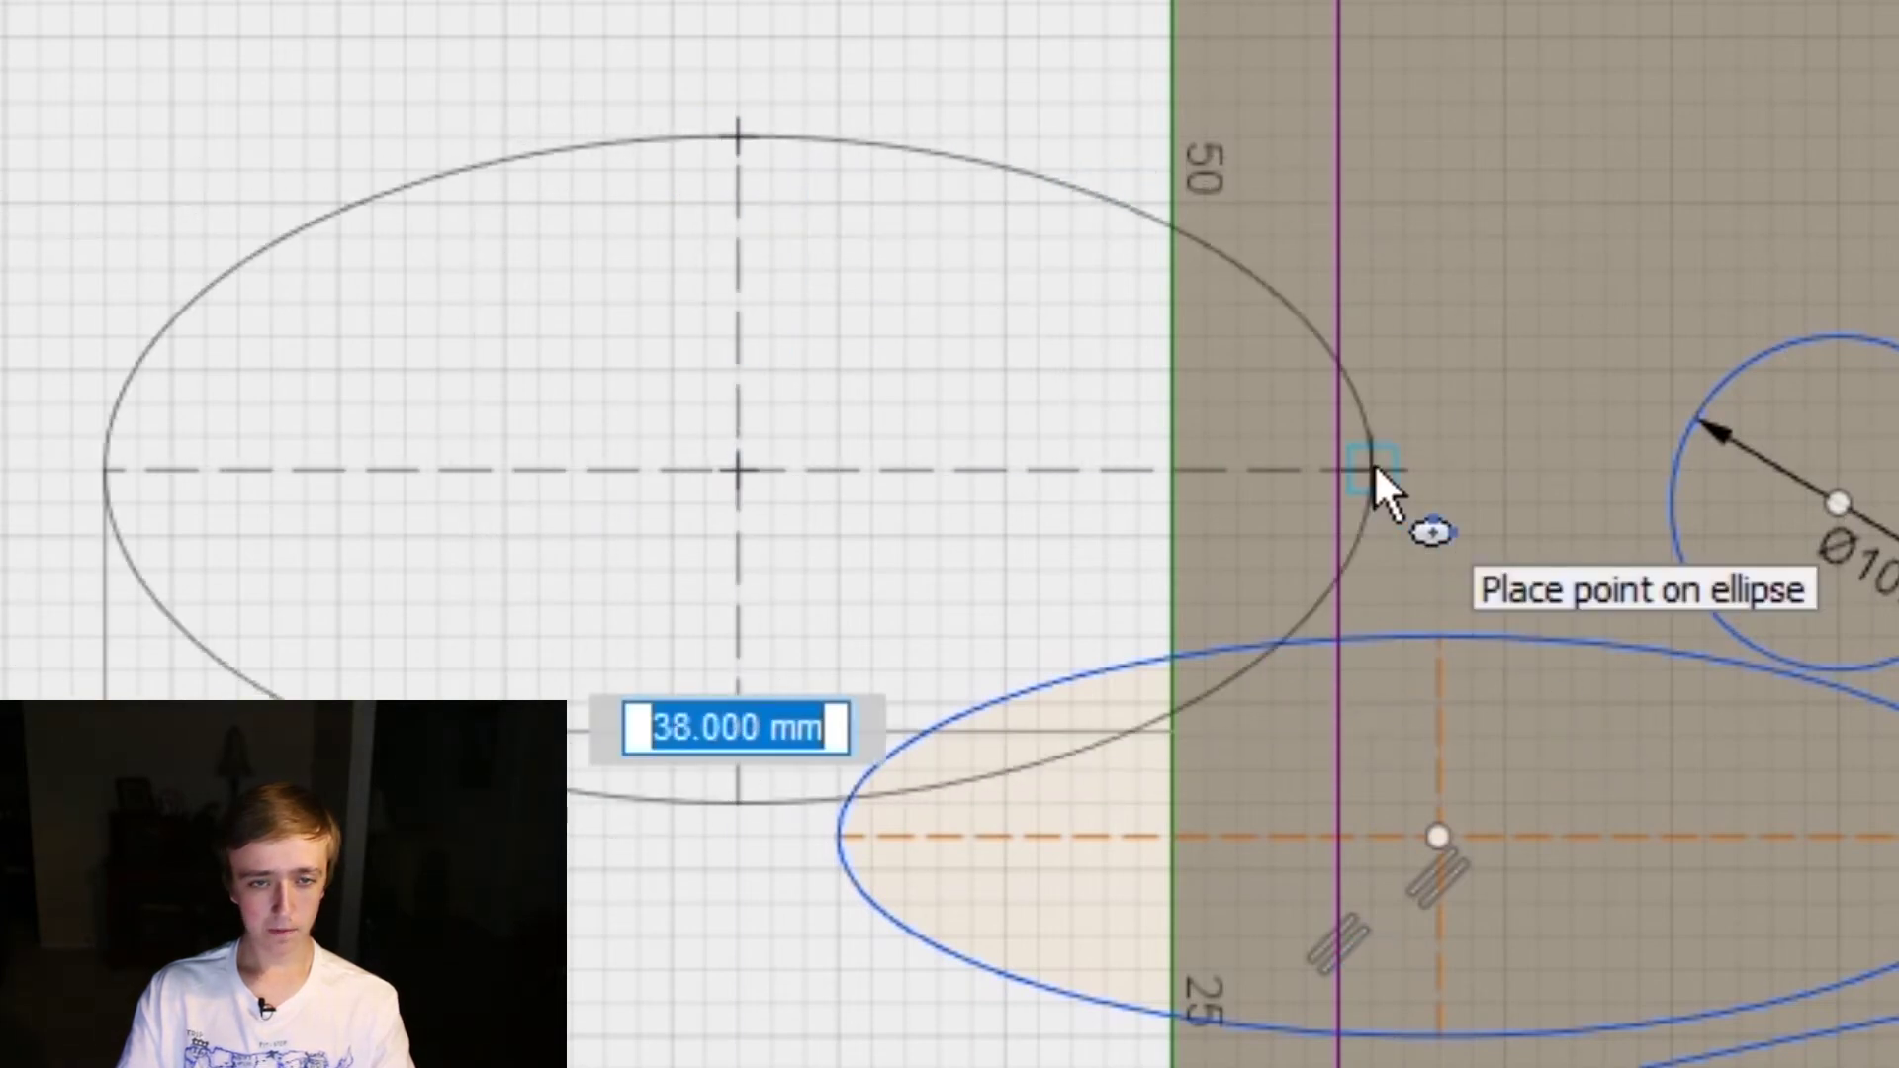
pyautogui.click(1436, 457)
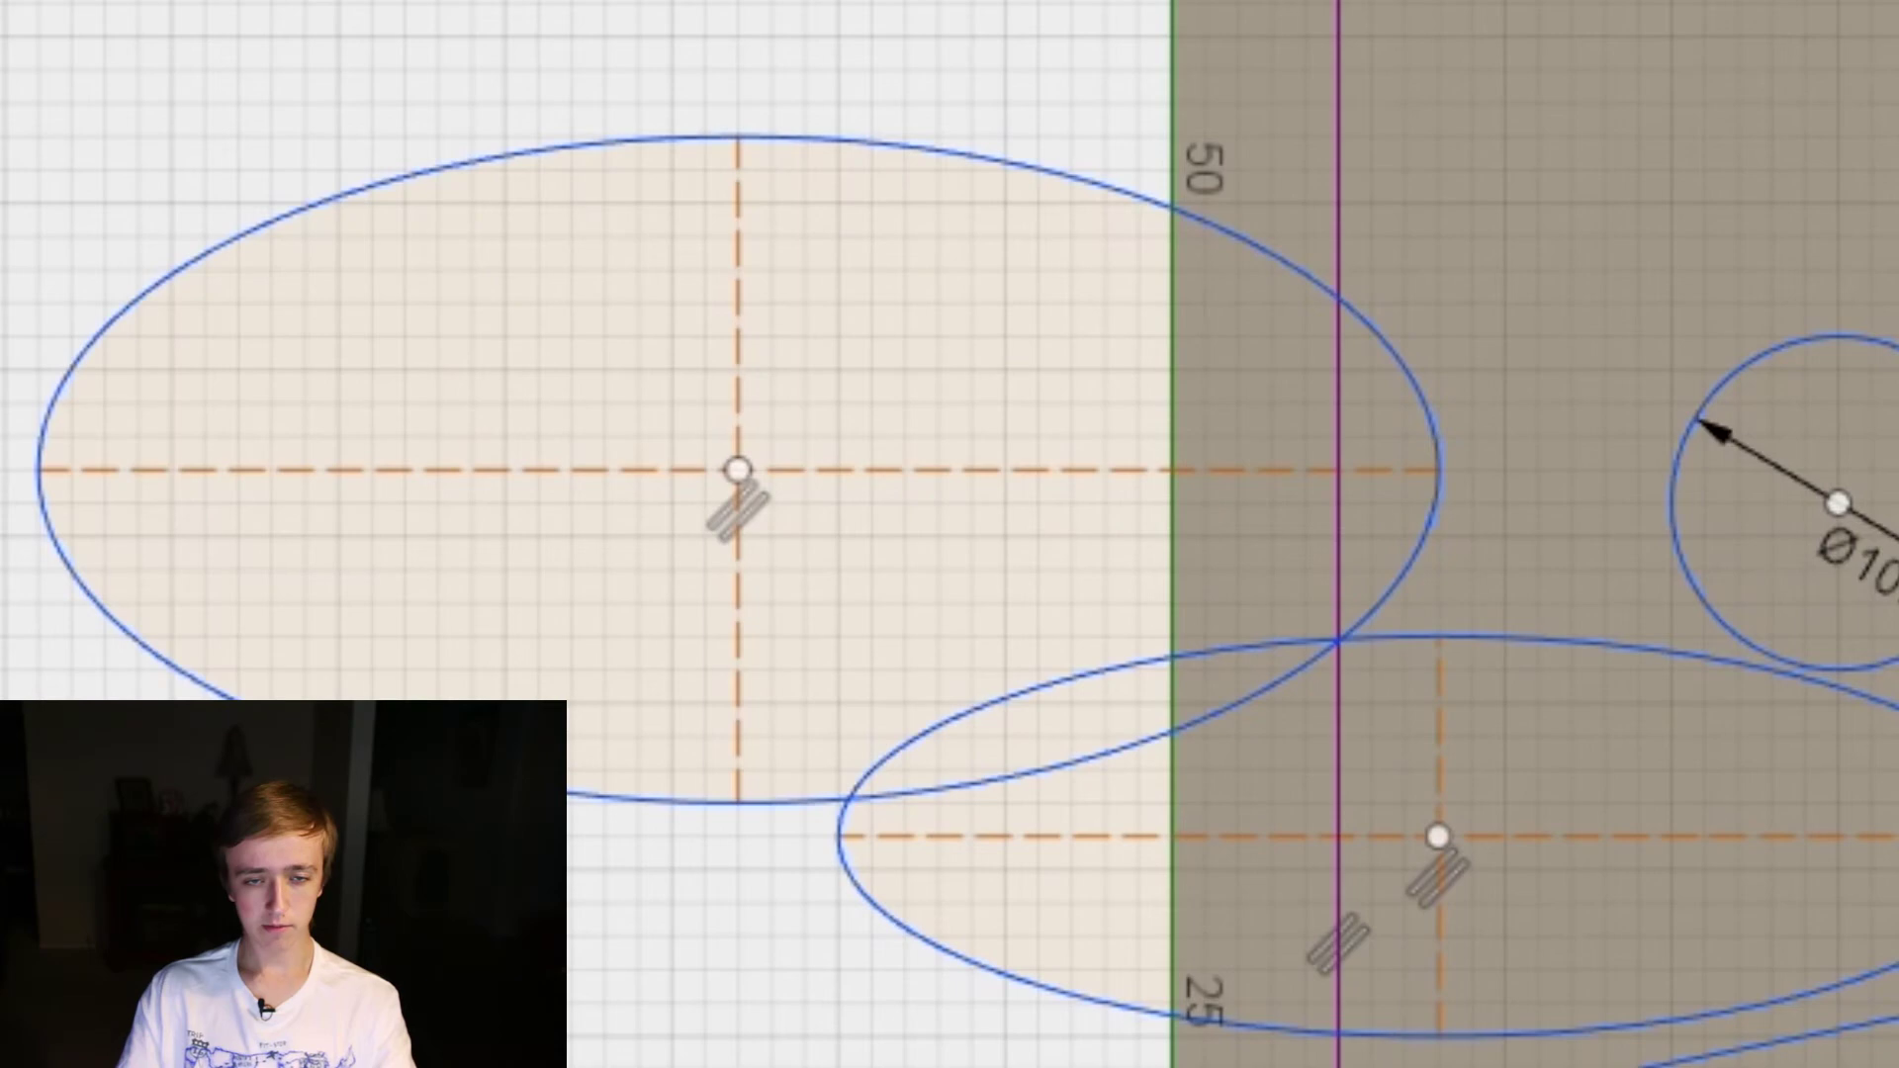
pyautogui.hotkey('ctrl', 'z')
pyautogui.hotkey('ctrl', 'z')
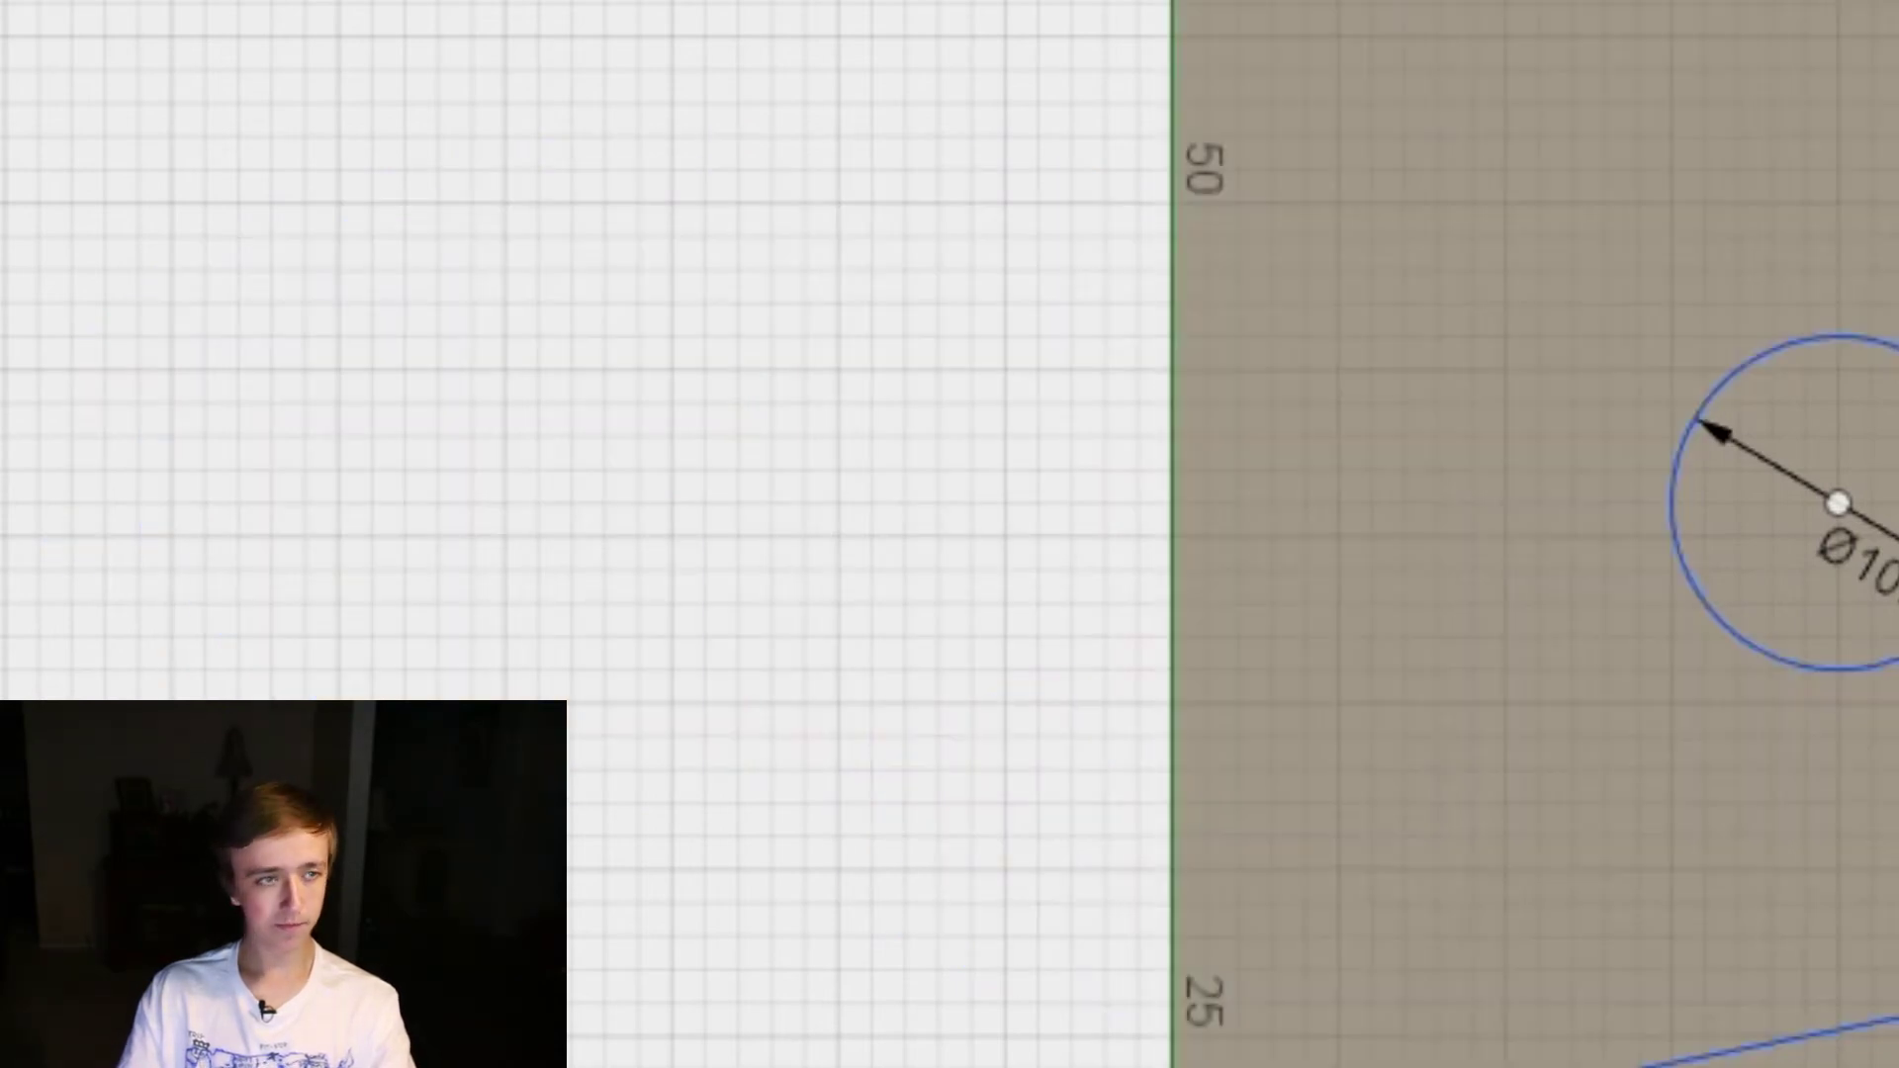
# Draw a horizontal center-to-center slot in the lower leg of the L
pyautogui.click(128, 97)
pyautogui.moveTo(137, 232)
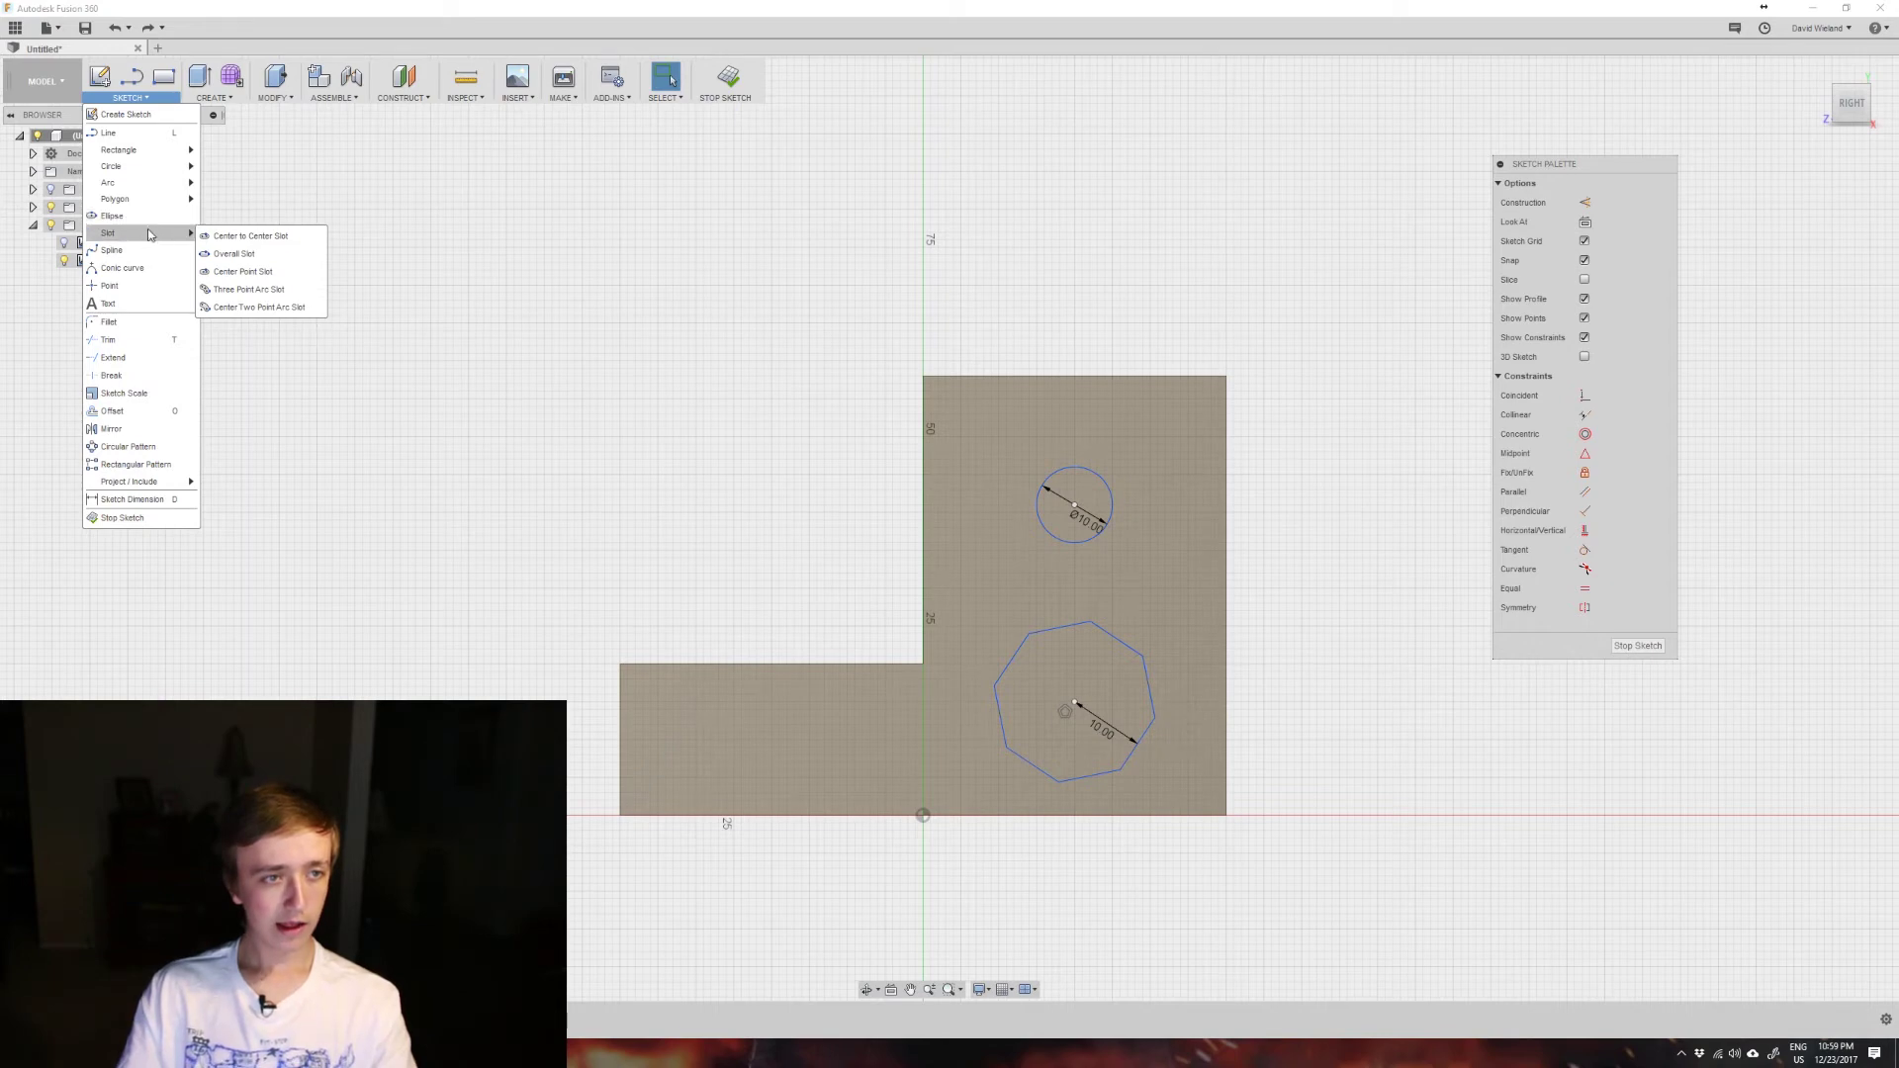
pyautogui.click(258, 237)
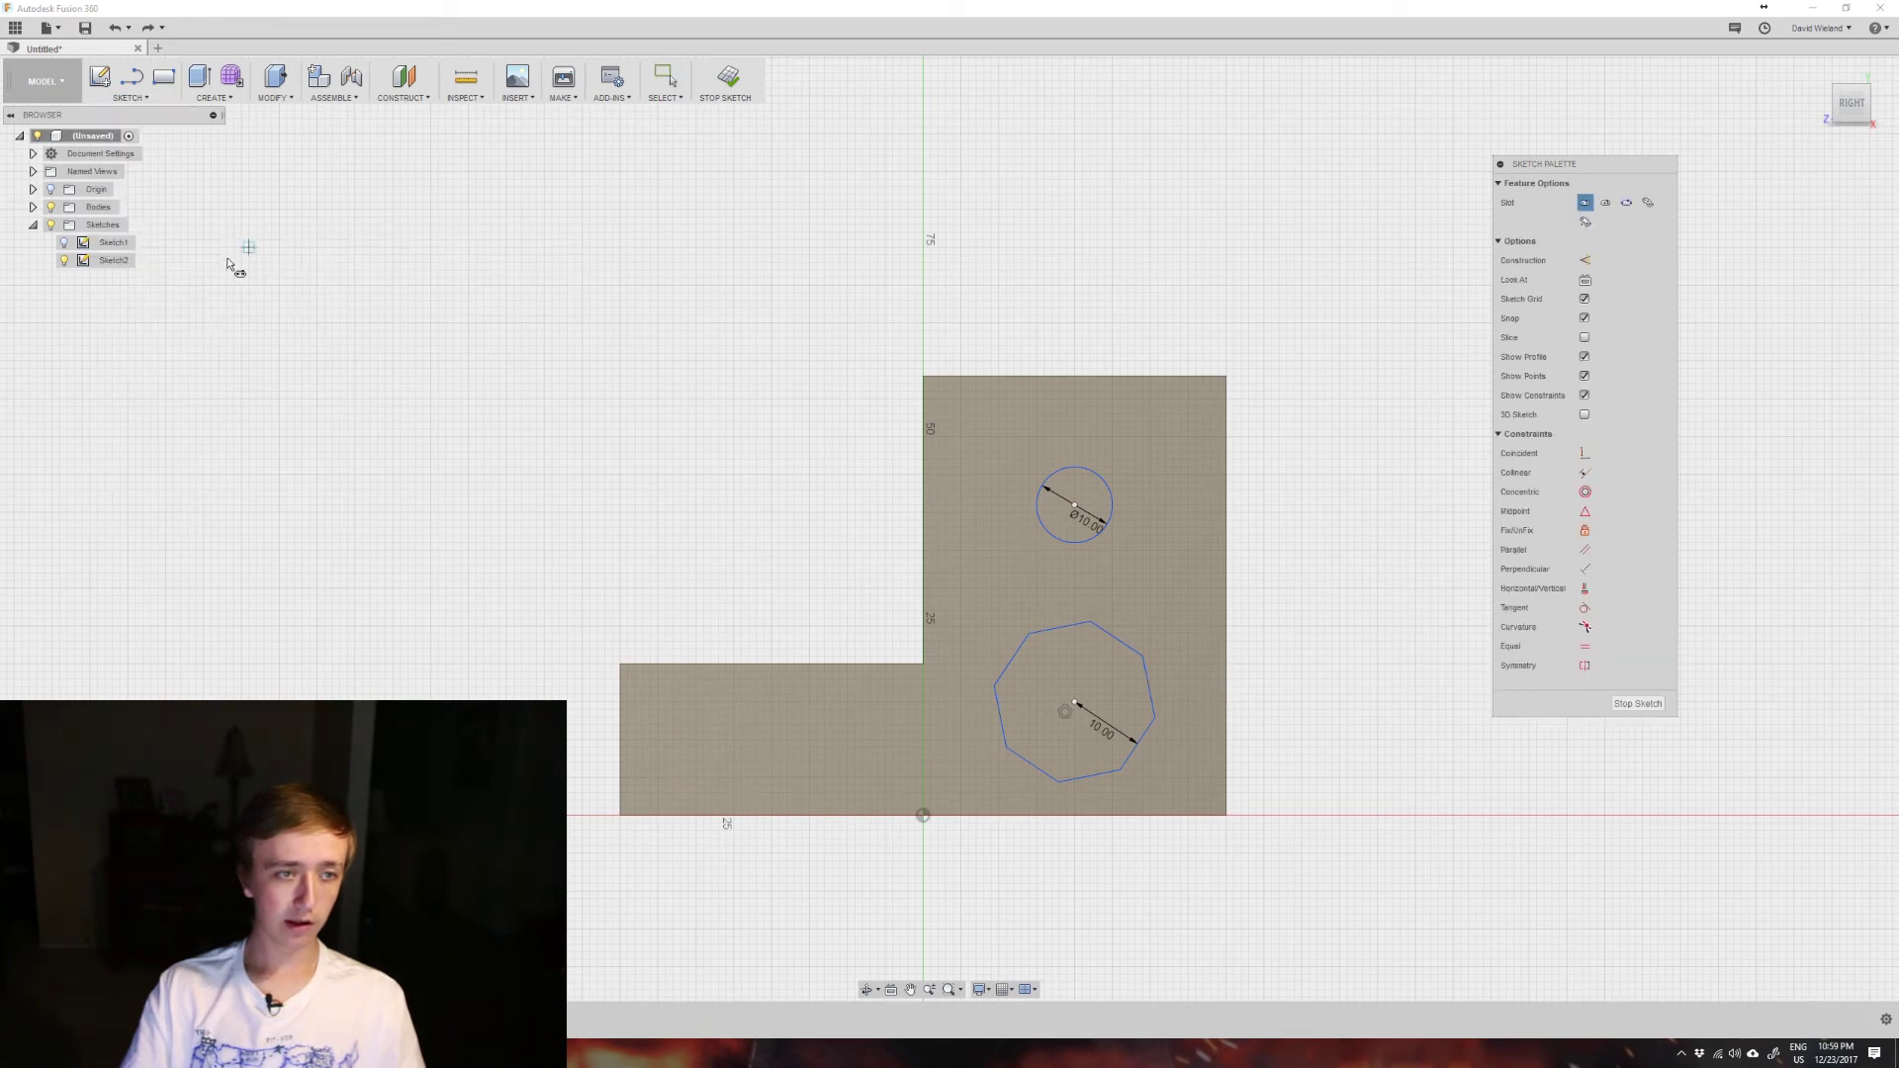
pyautogui.click(694, 738)
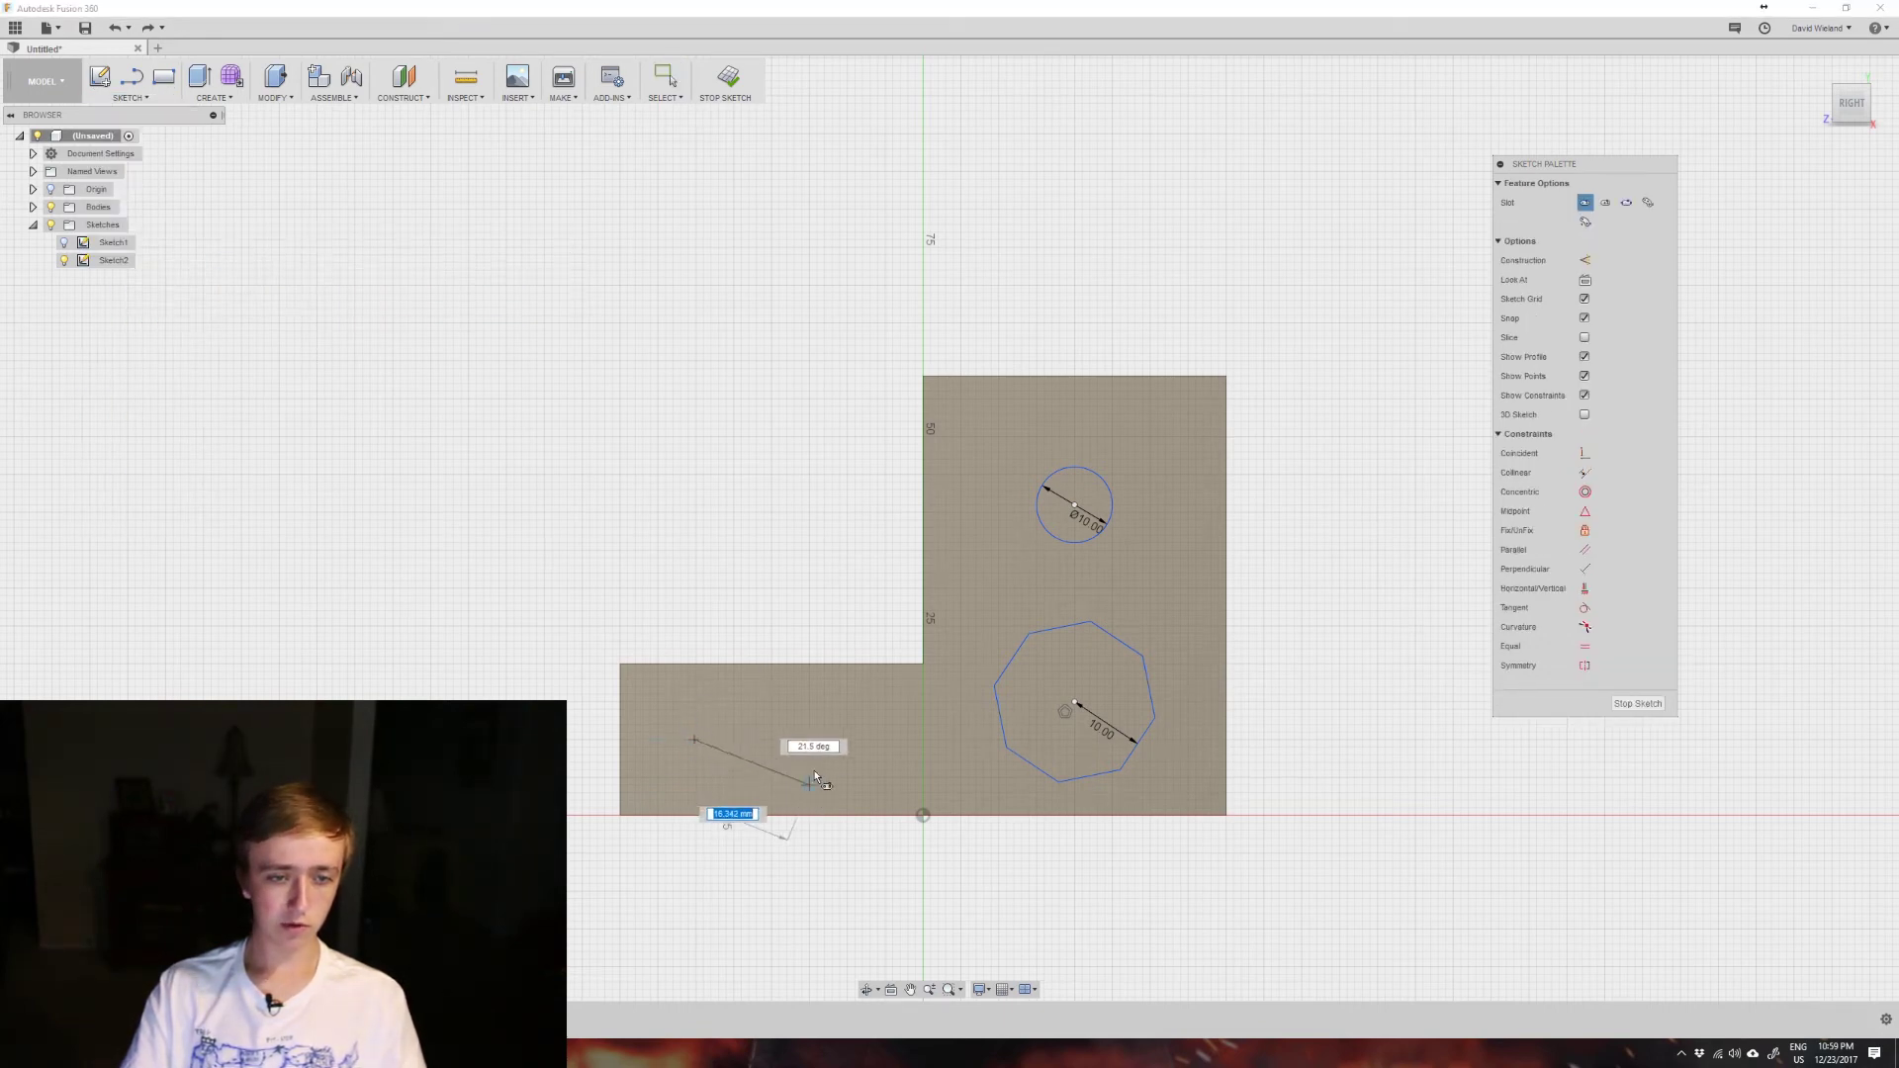
pyautogui.click(886, 739)
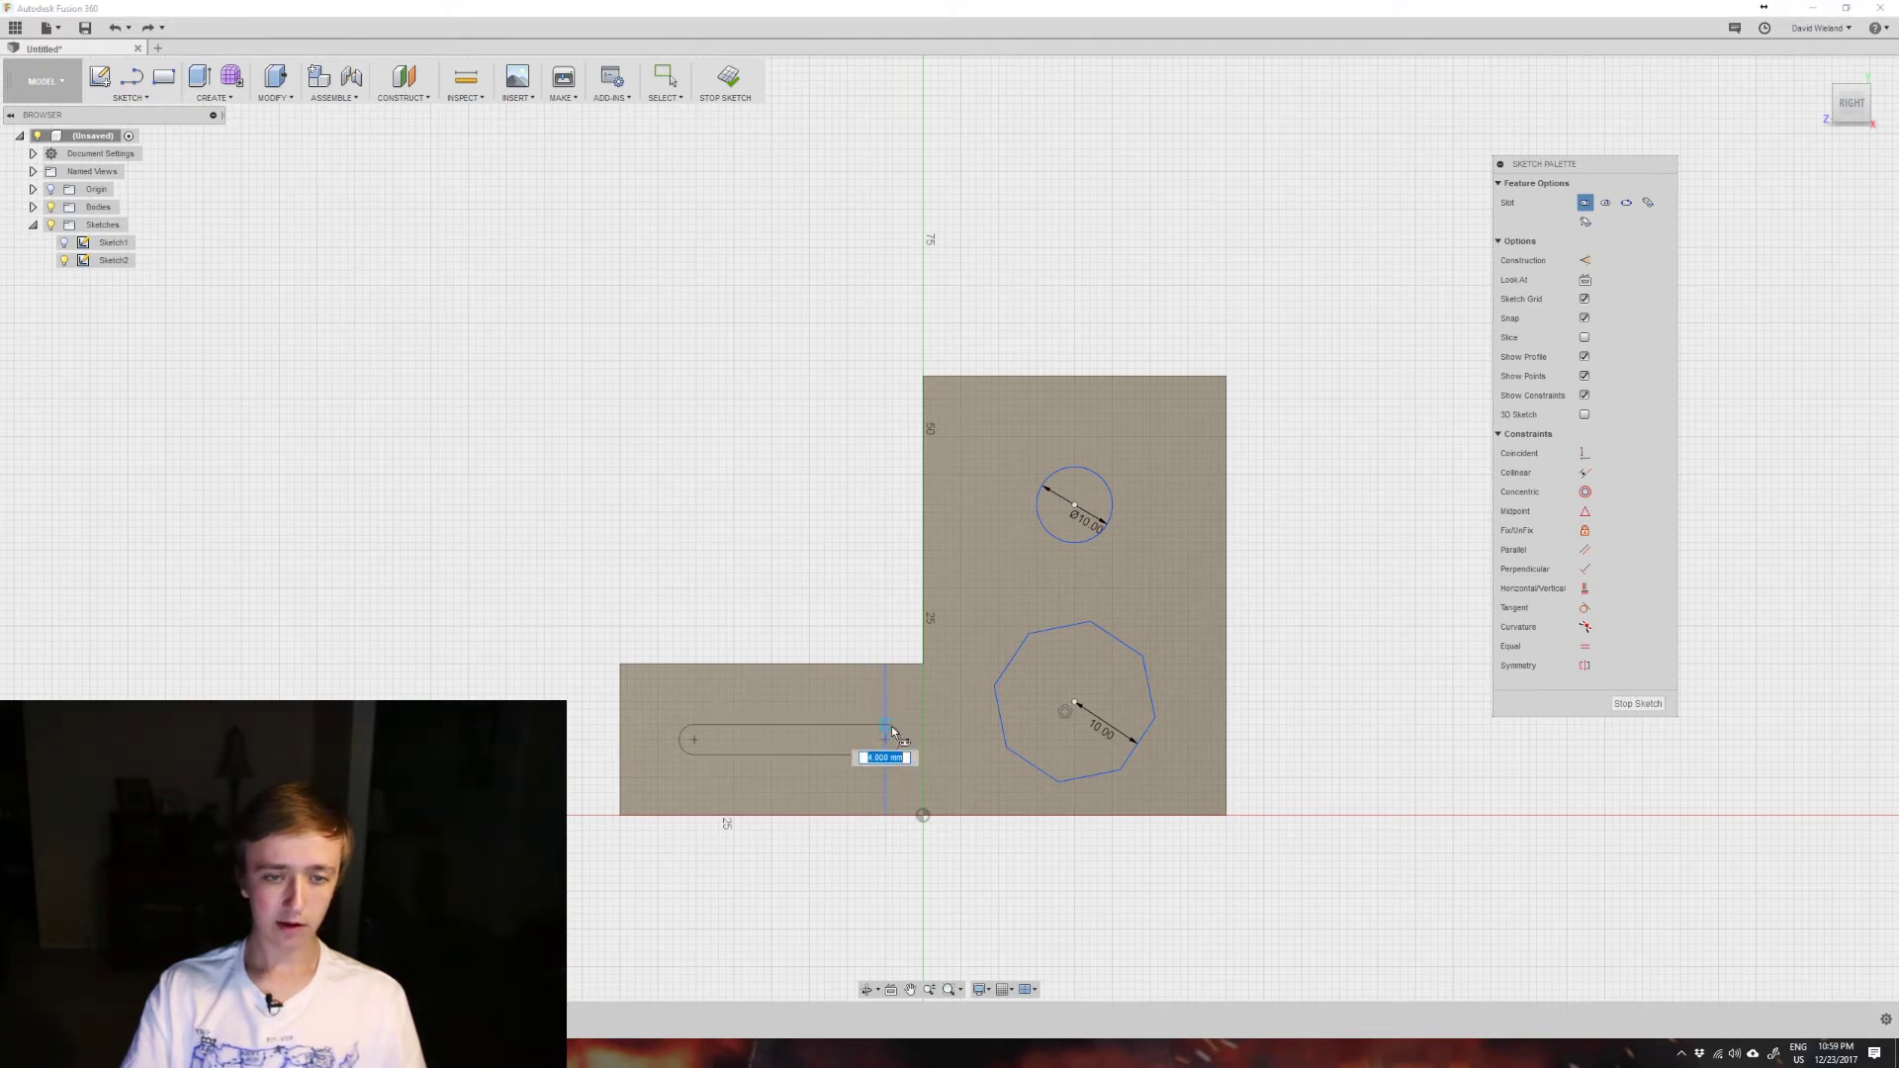
pyautogui.press('Escape')
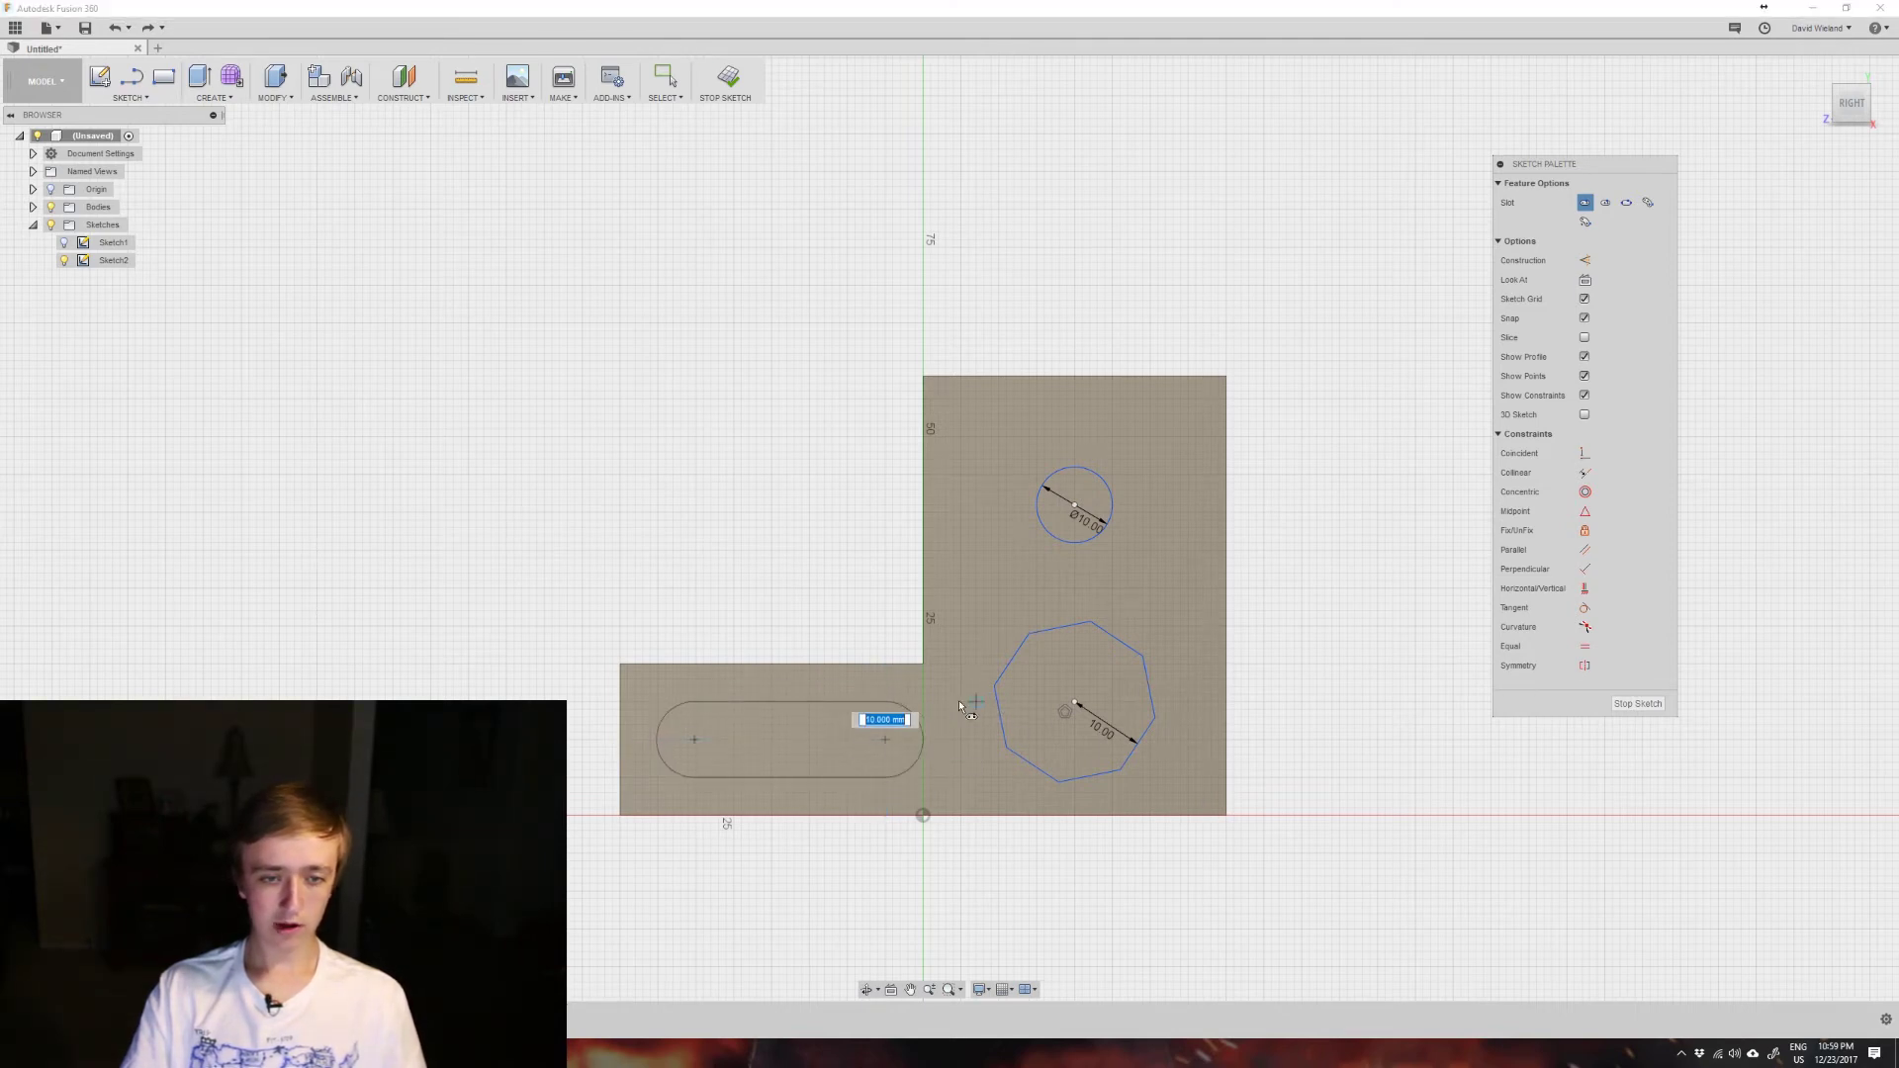
pyautogui.click(938, 711)
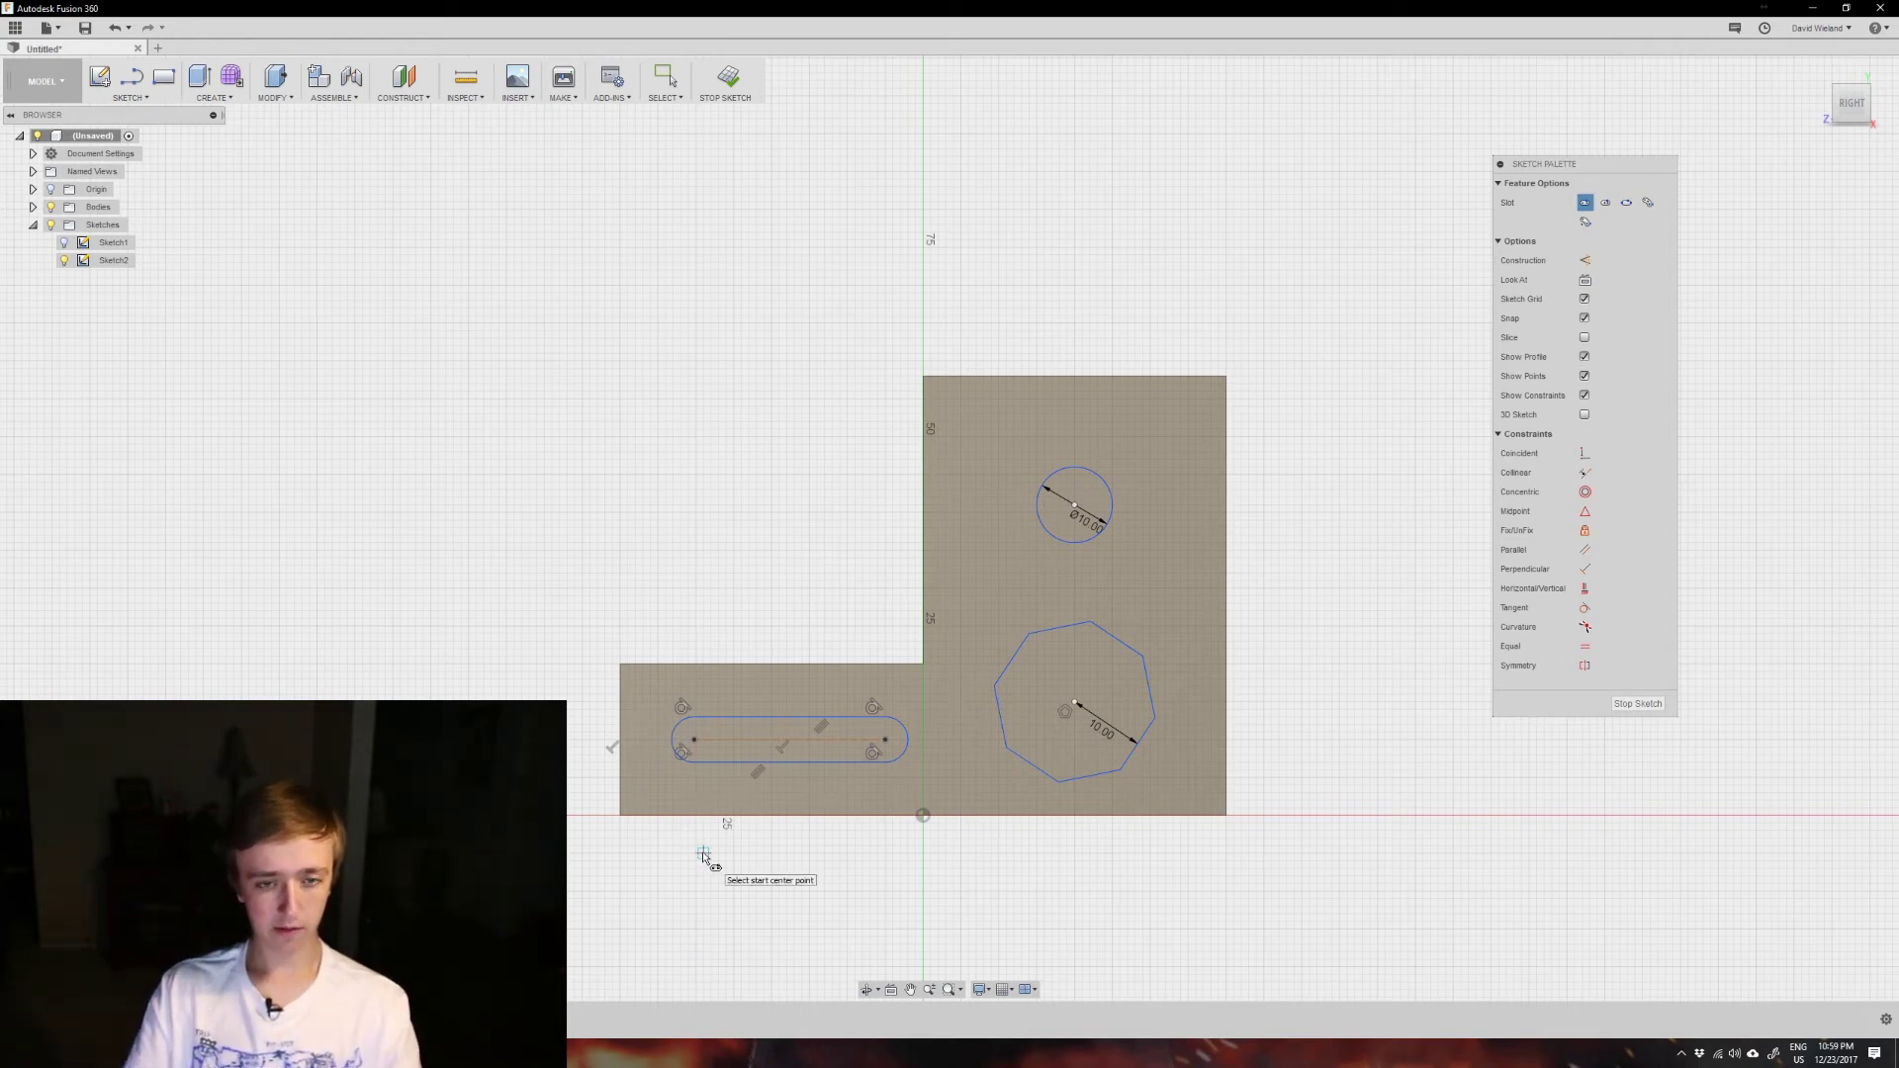
pyautogui.click(129, 97)
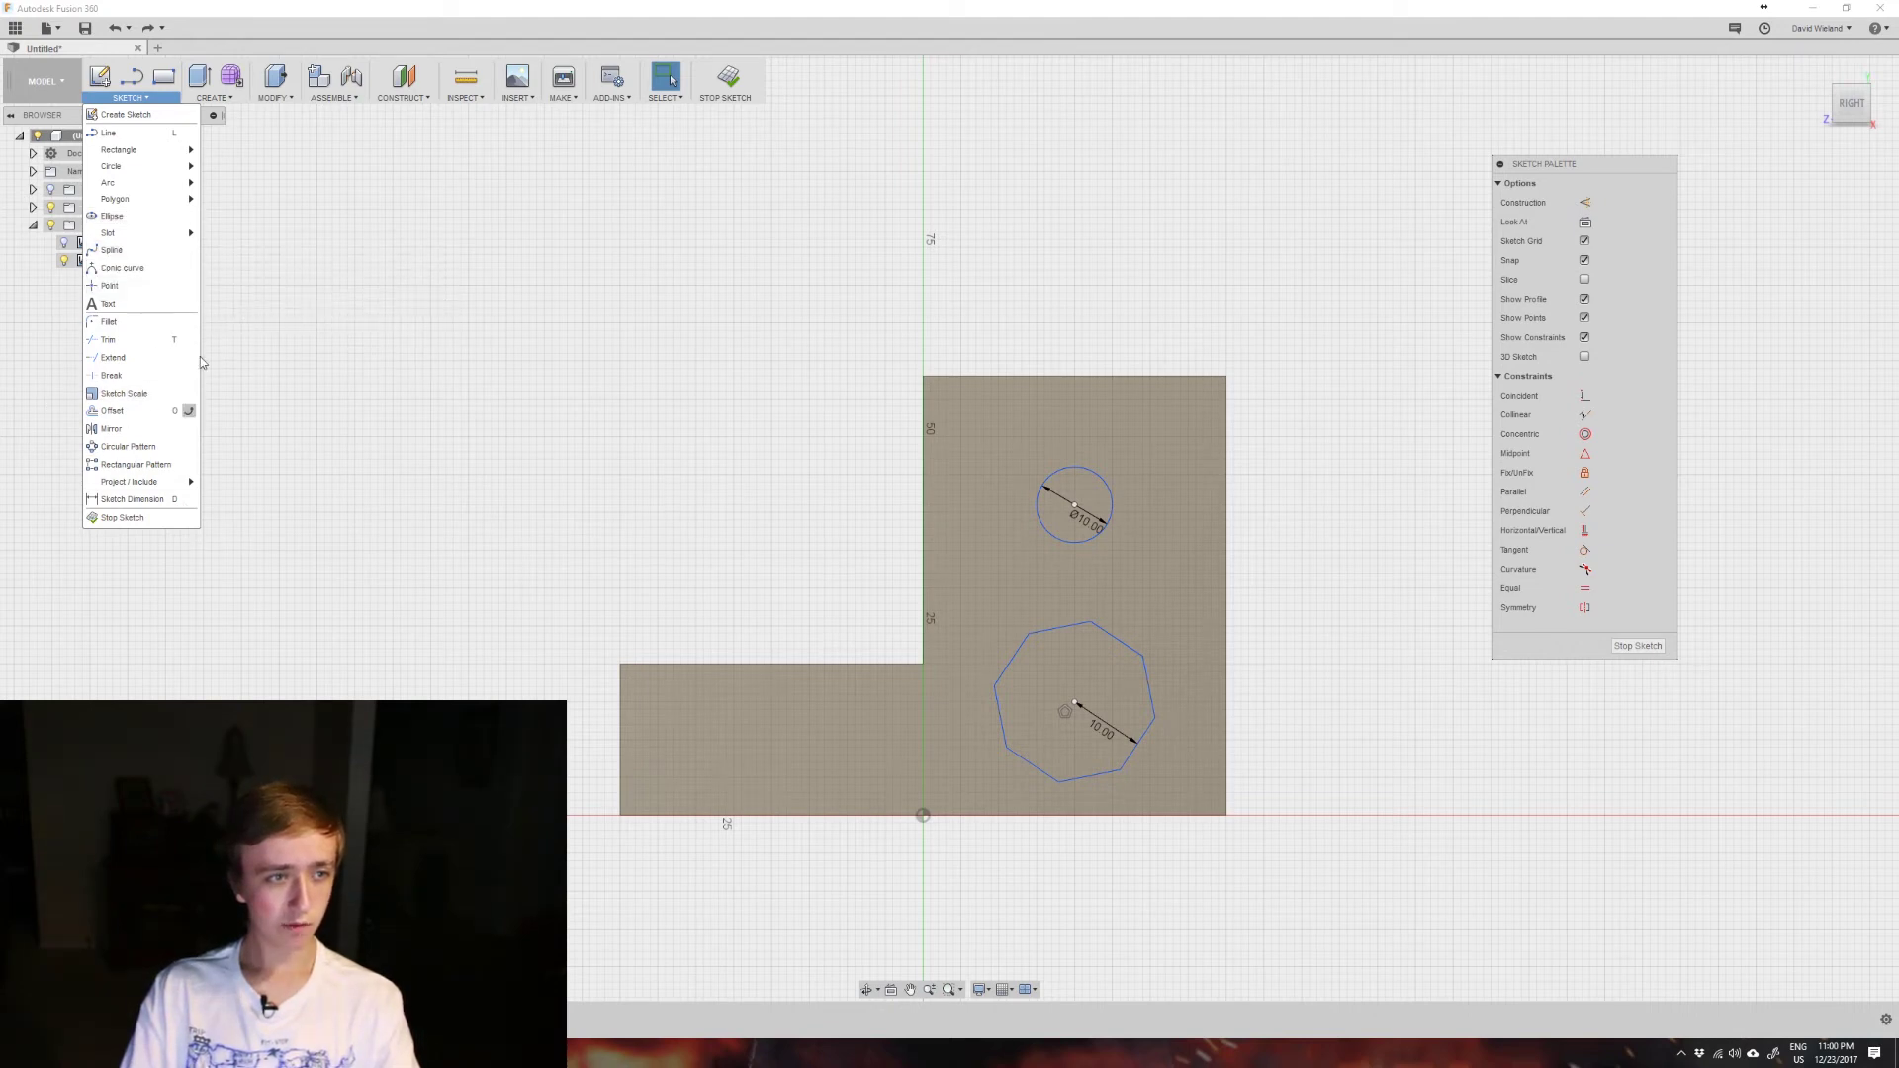
pyautogui.click(109, 303)
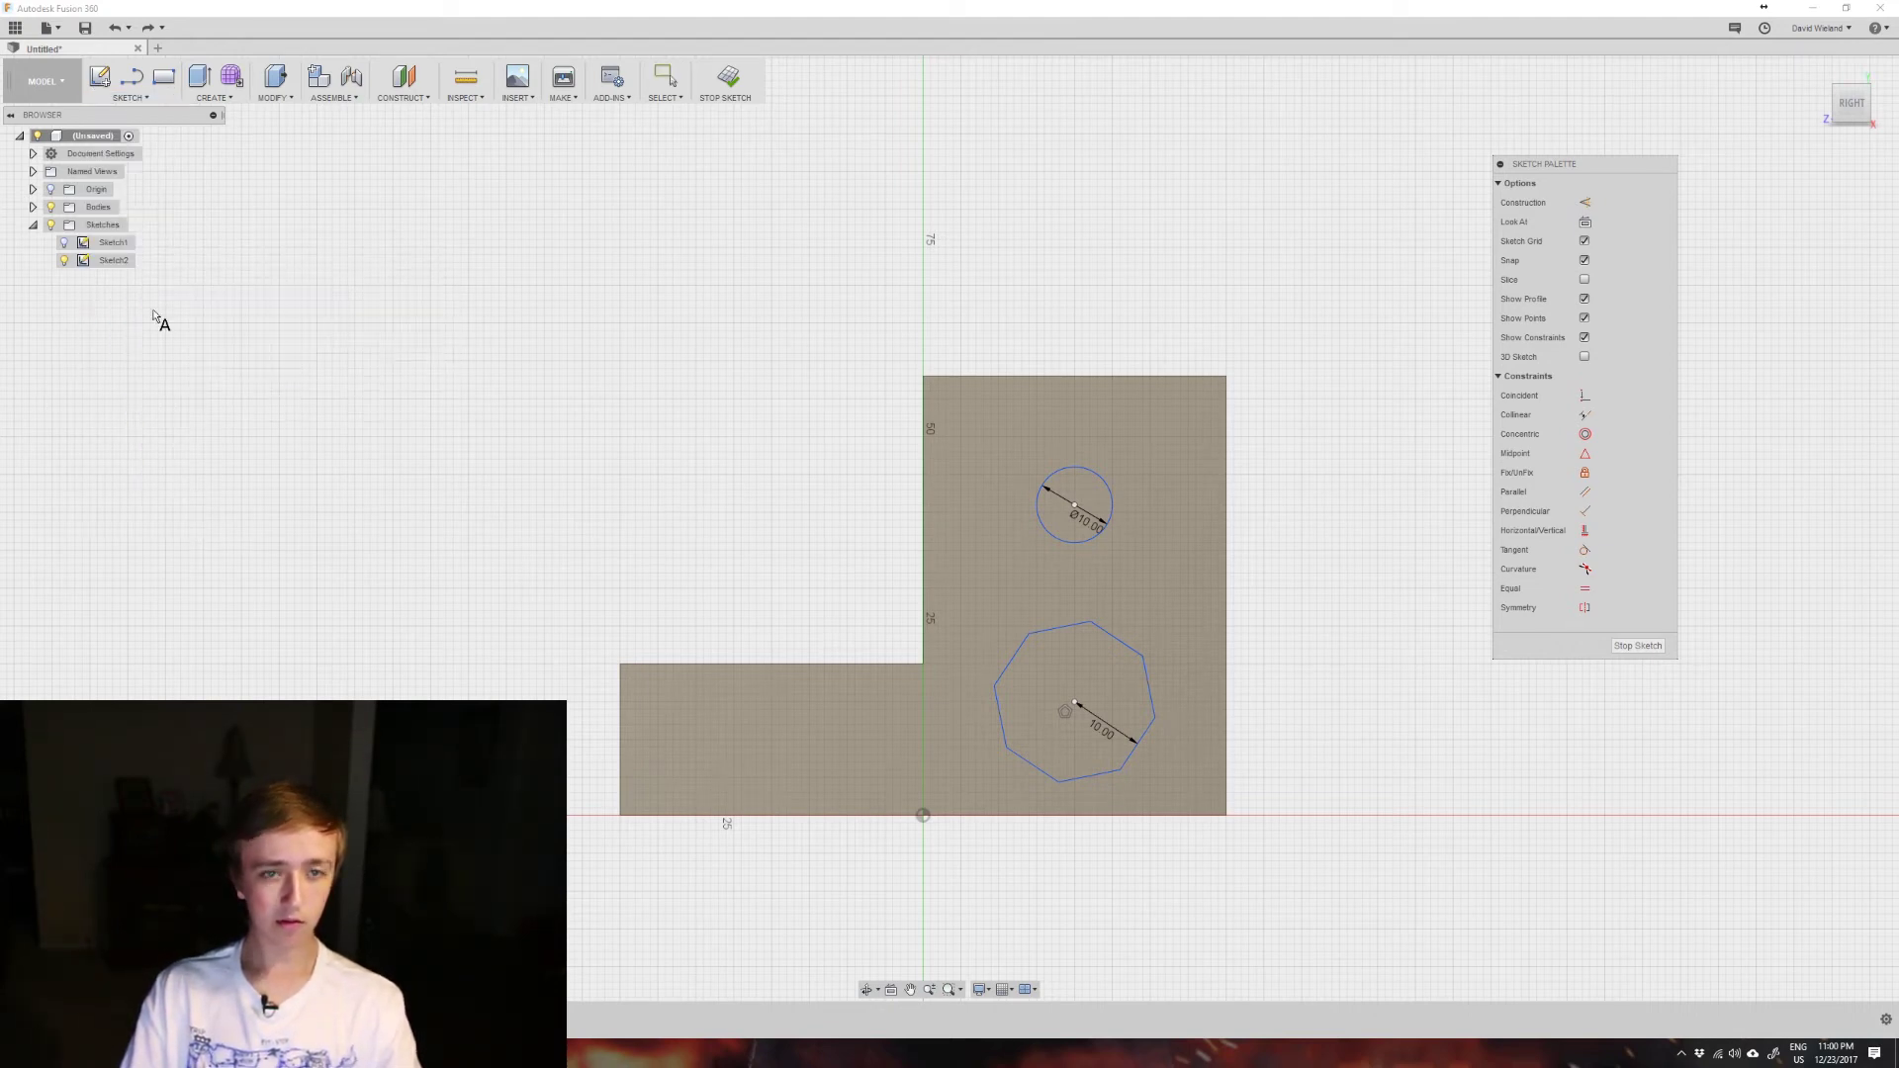
pyautogui.click(999, 427)
pyautogui.write('werty')
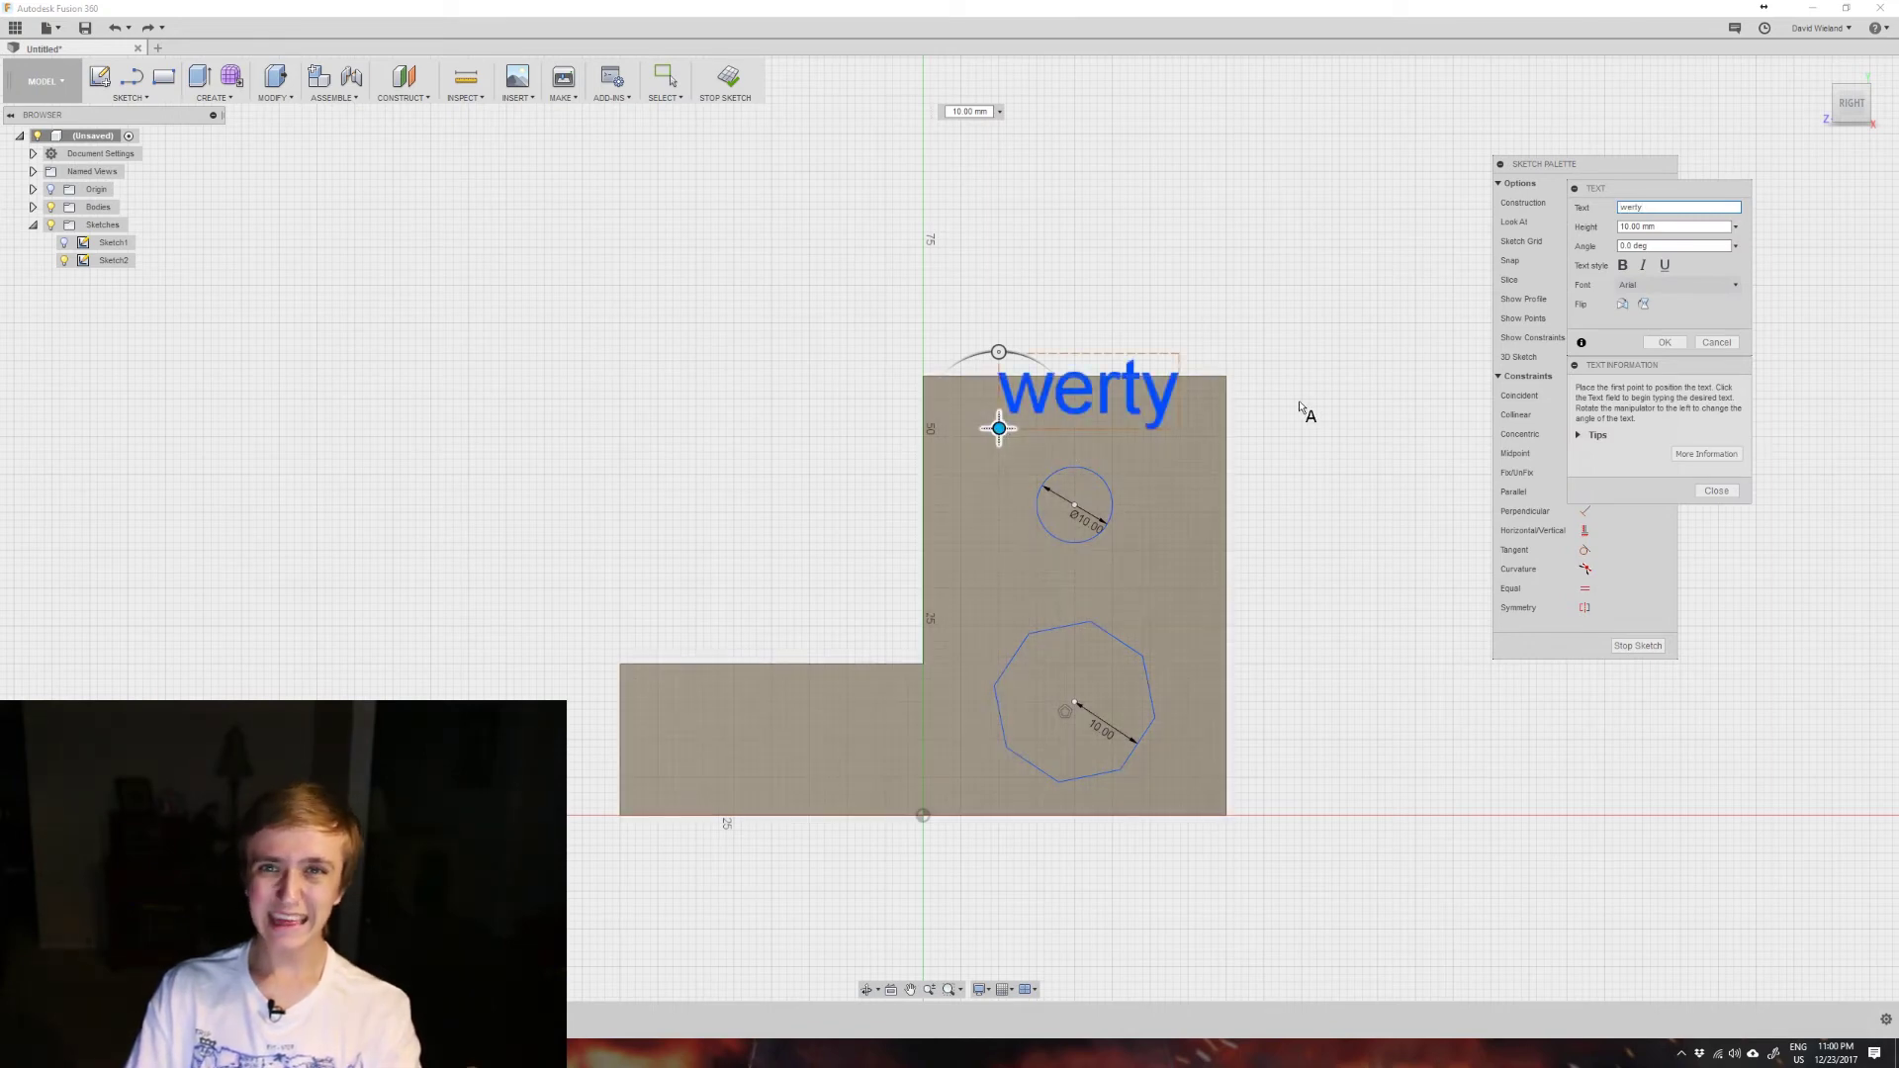
pyautogui.click(1663, 226)
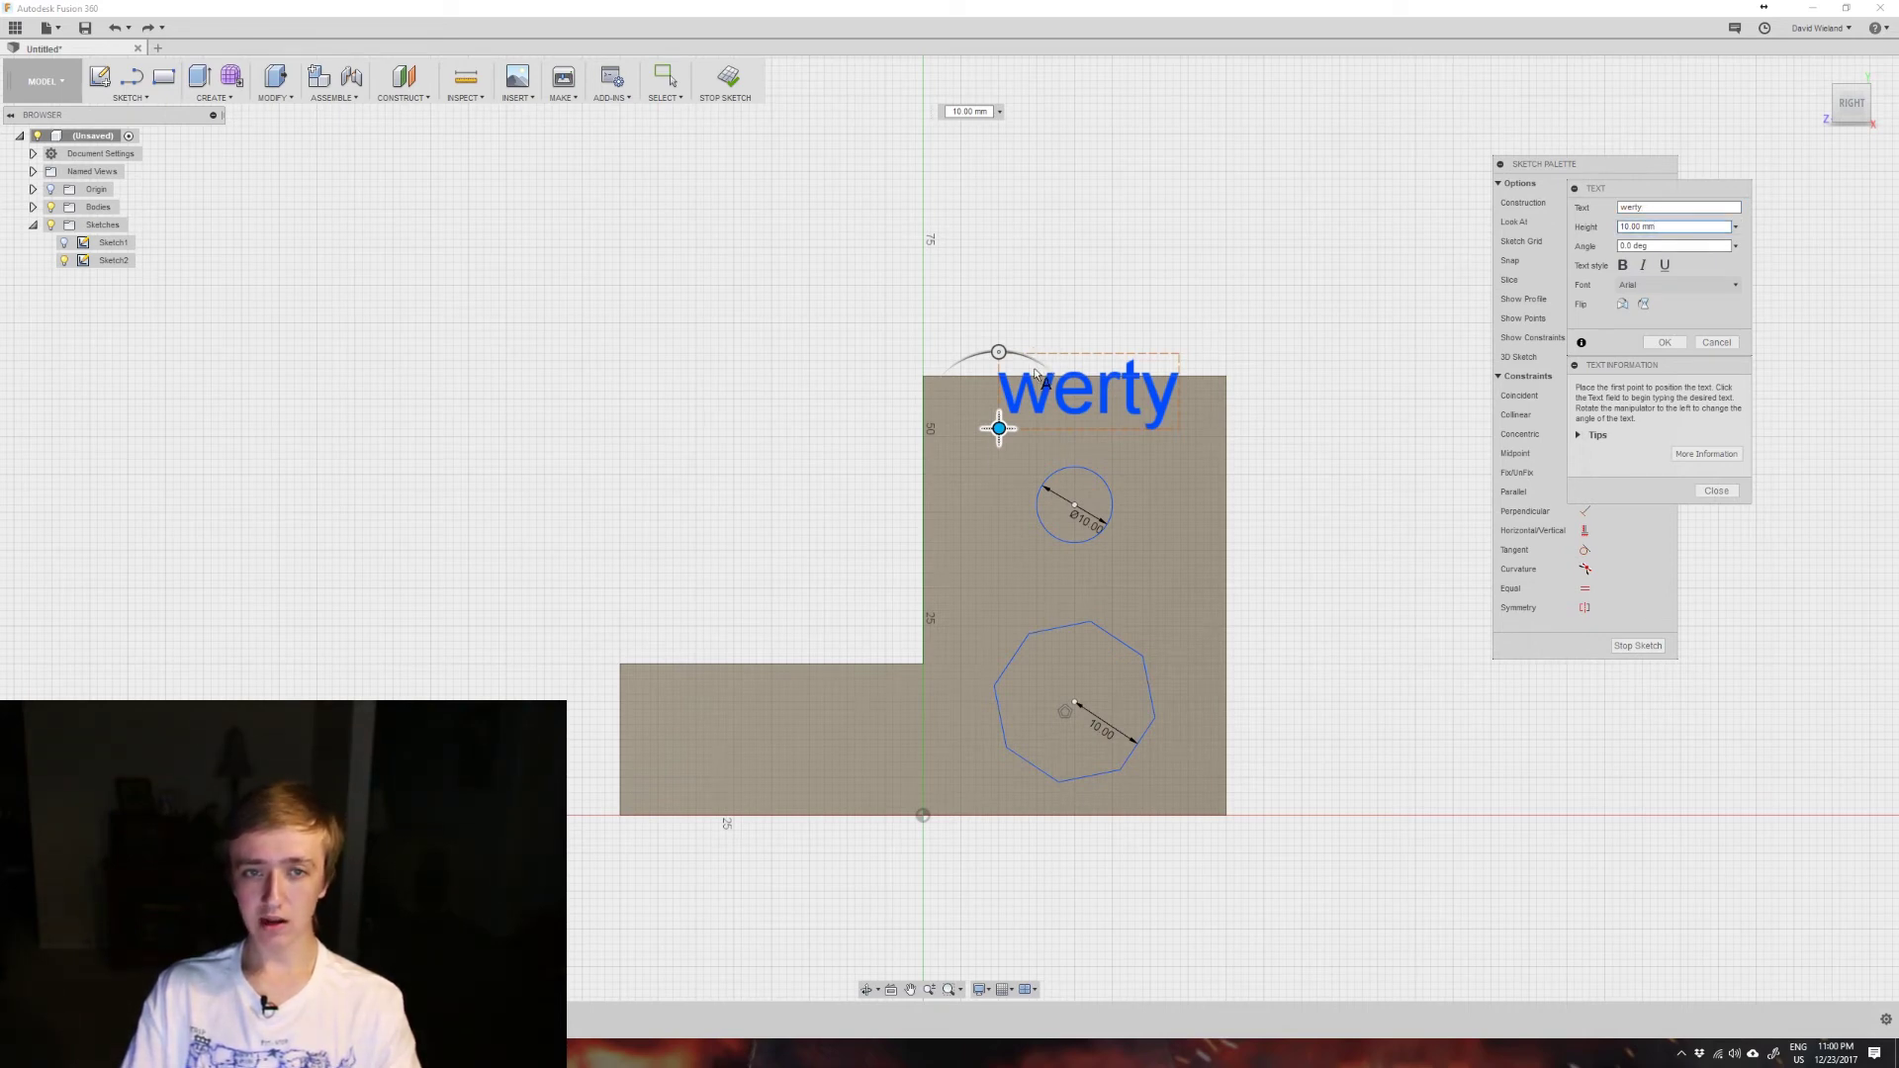
pyautogui.moveTo(999, 352)
pyautogui.mouseDown()
pyautogui.moveTo(887, 360)
pyautogui.moveTo(1034, 549)
pyautogui.moveTo(989, 554)
pyautogui.moveTo(887, 501)
pyautogui.moveTo(994, 352)
pyautogui.mouseUp()
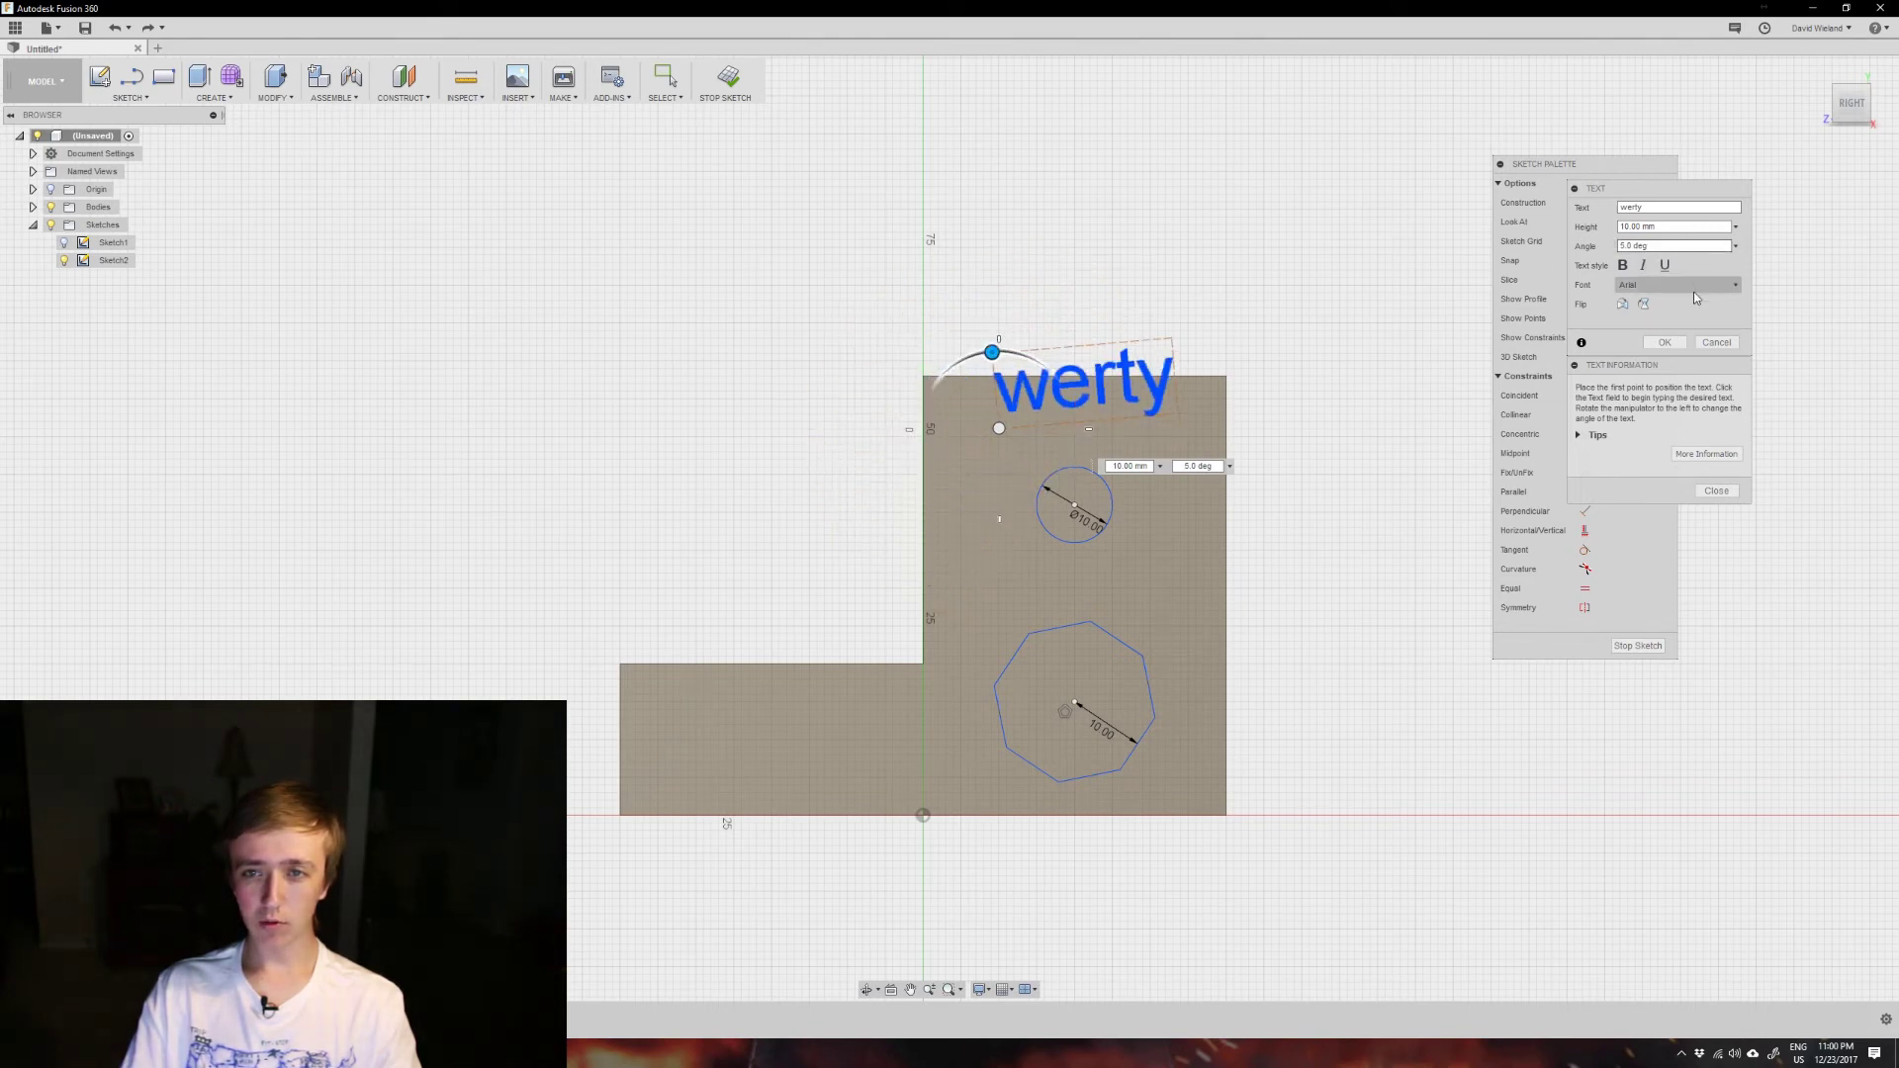
pyautogui.click(1697, 285)
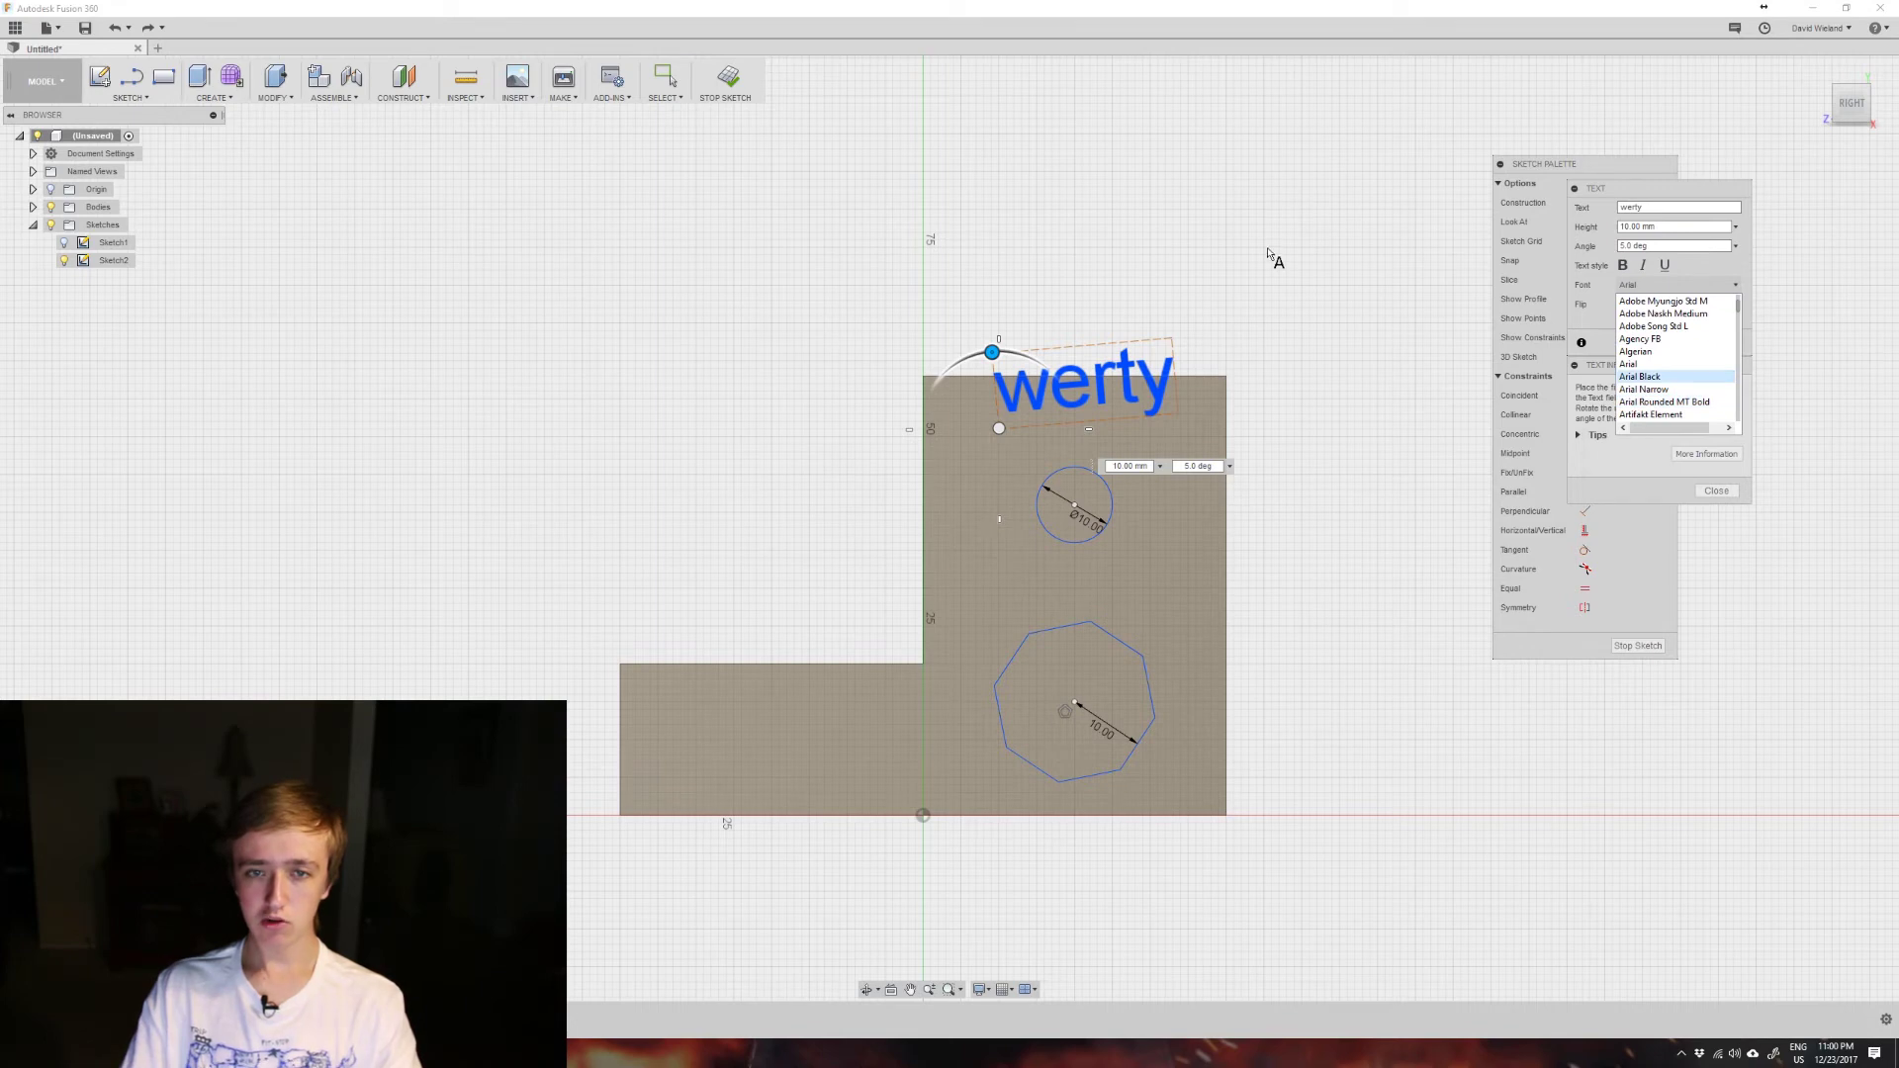
pyautogui.click(1565, 425)
pyautogui.click(1716, 491)
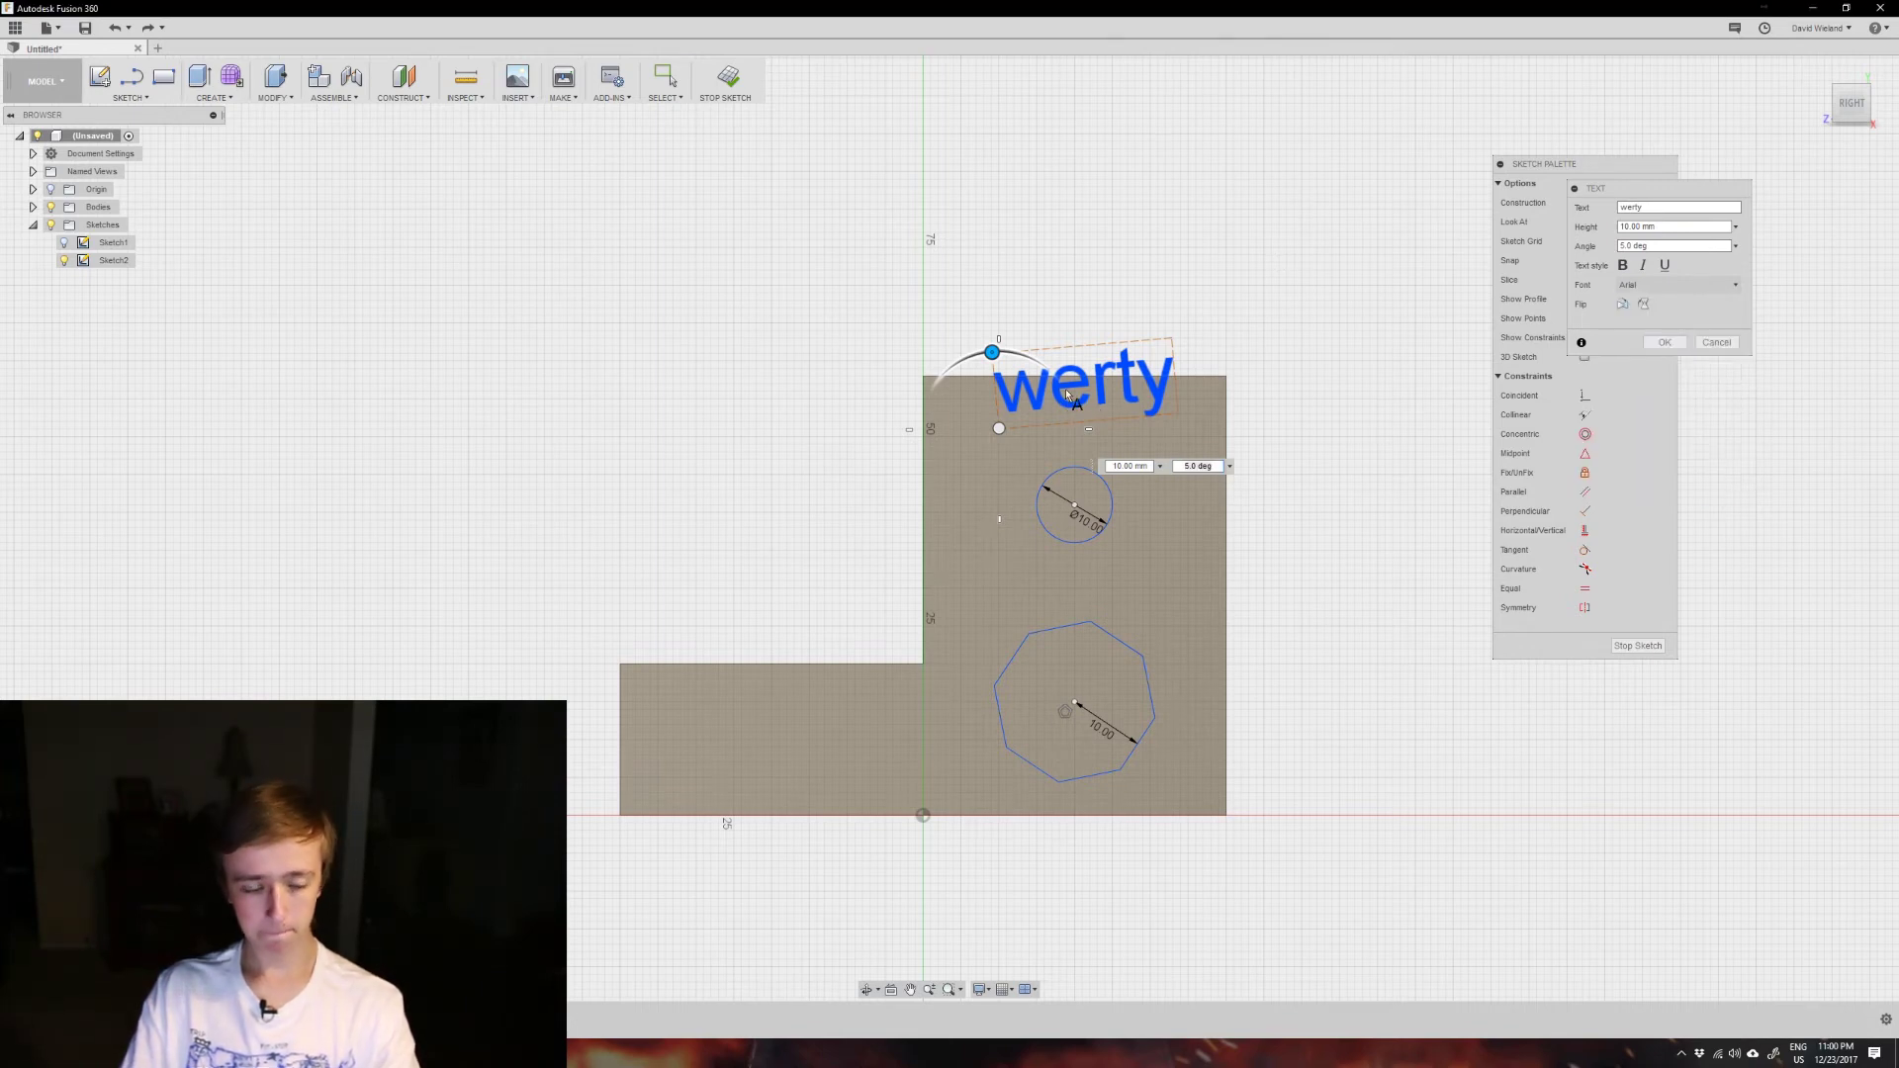
pyautogui.press('Escape')
pyautogui.click(148, 97)
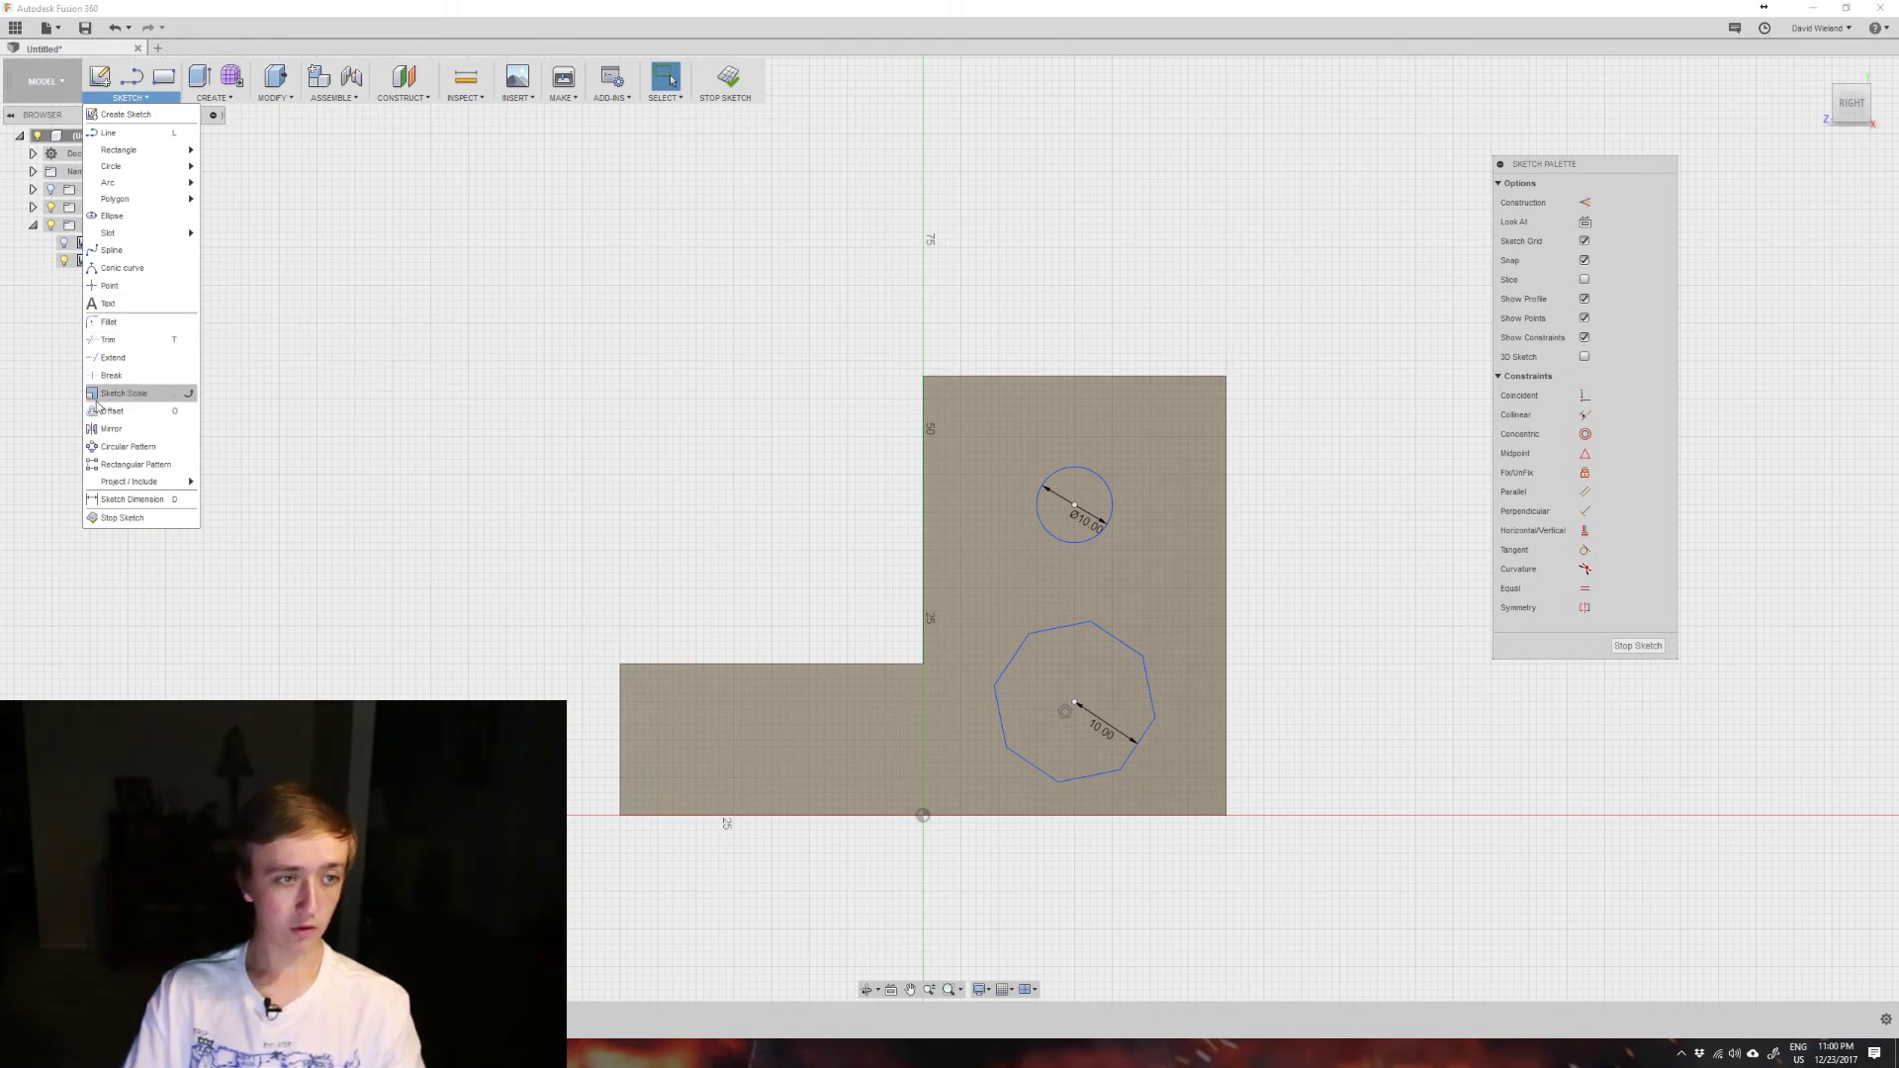
# Draw a 2-point rectangle to the left of the L-shaped body
pyautogui.click(108, 325)
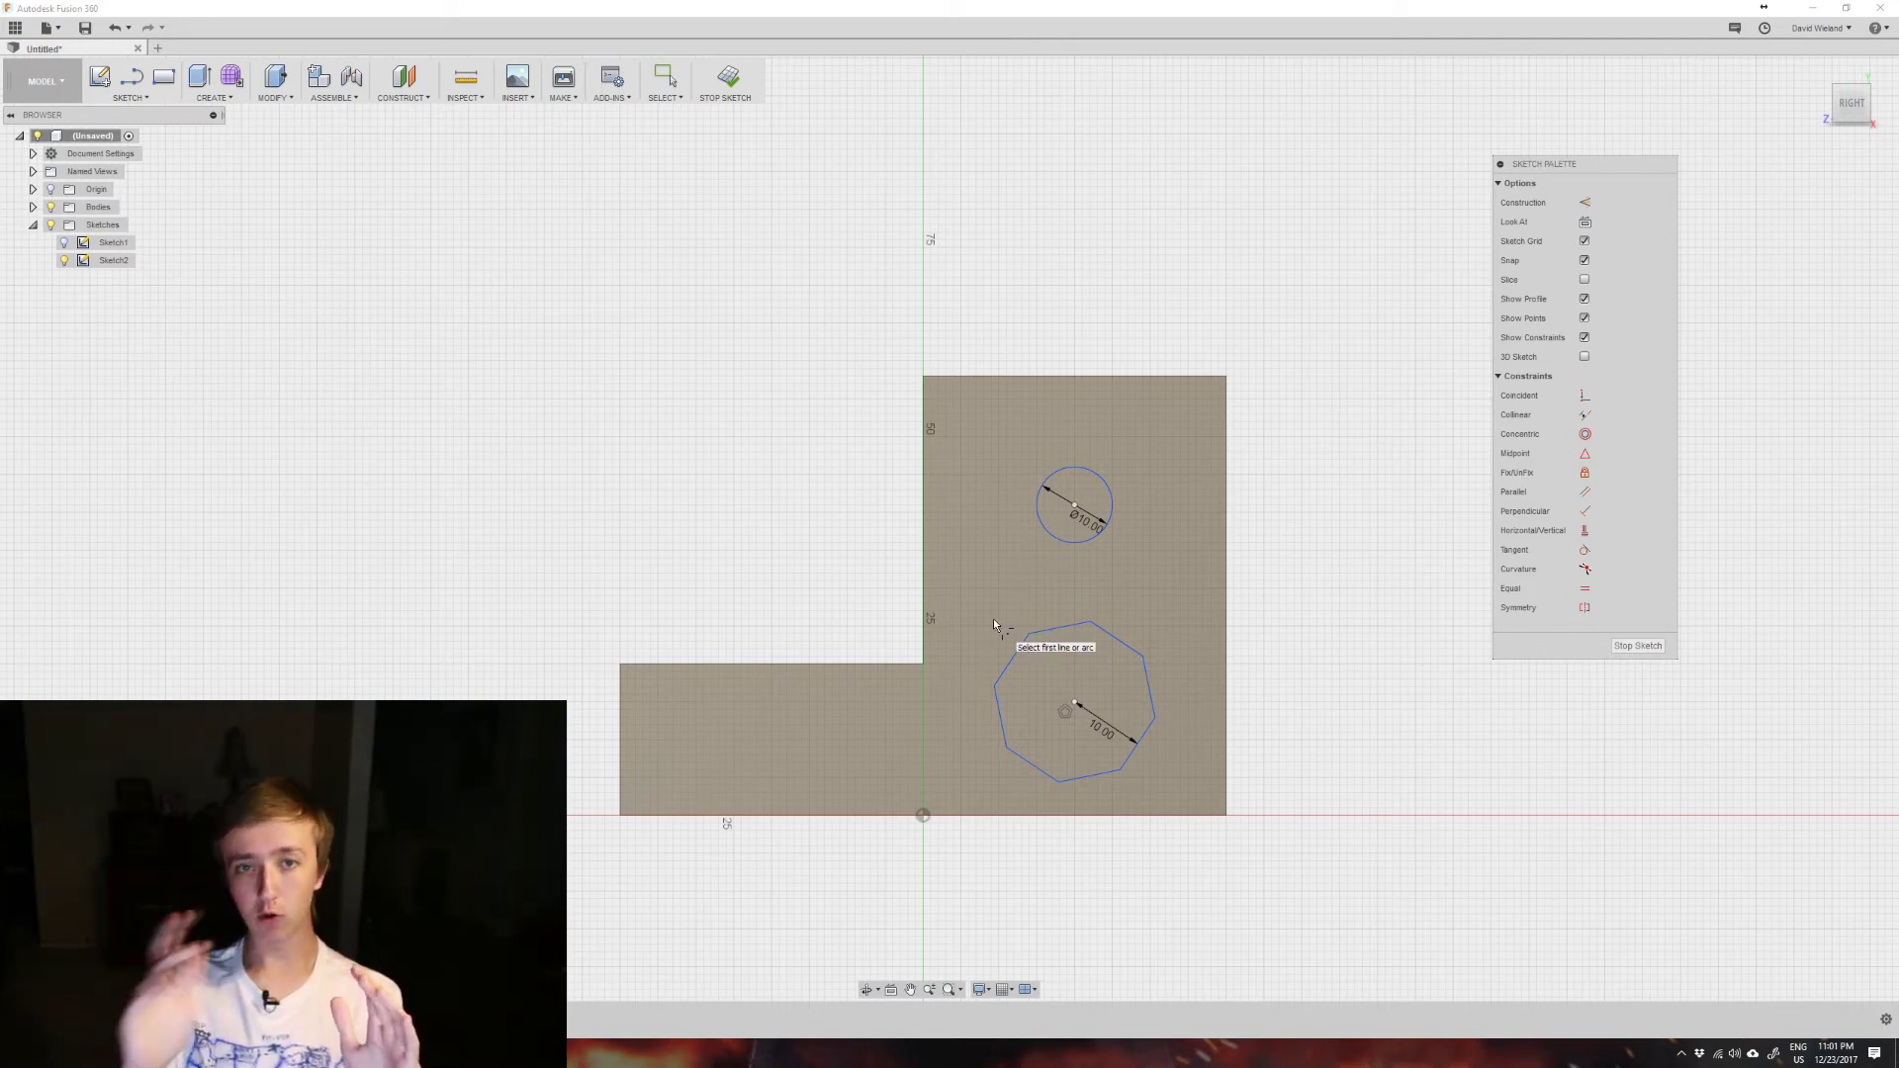
pyautogui.click(163, 76)
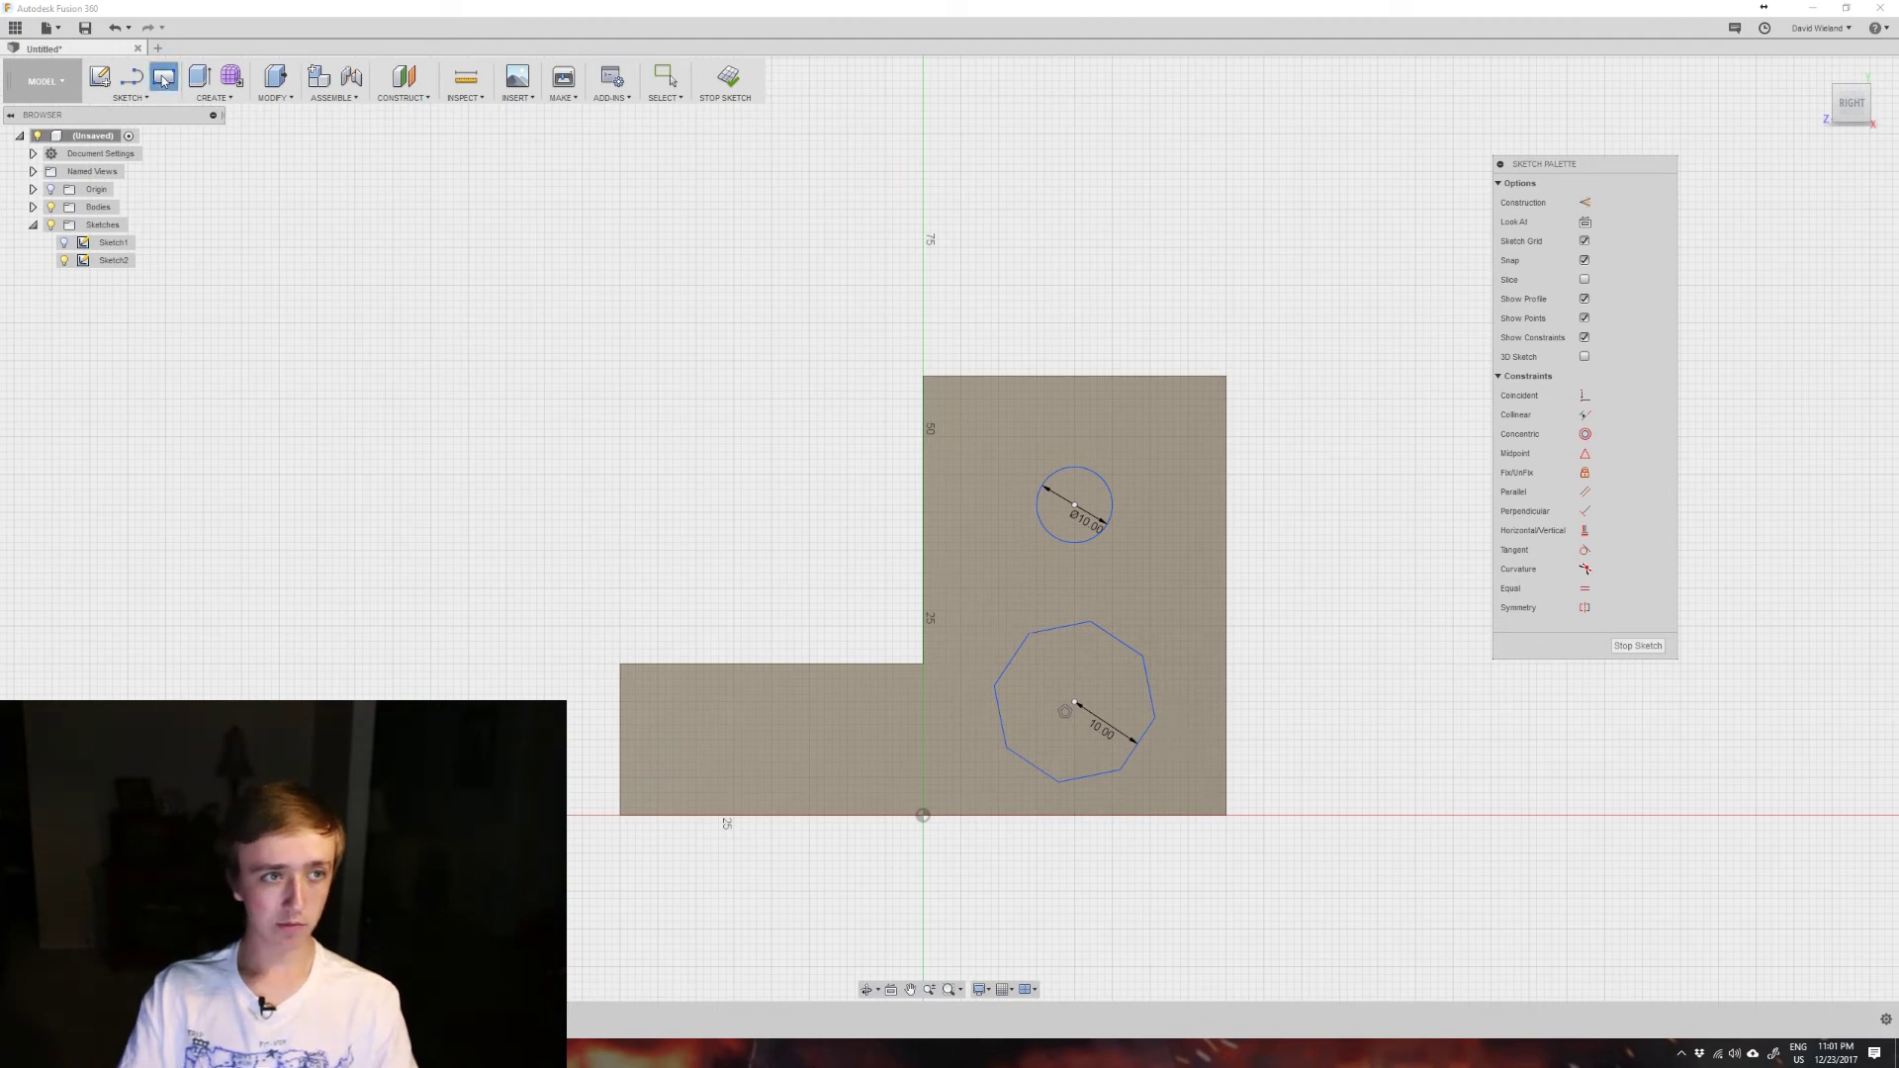
pyautogui.click(643, 429)
pyautogui.click(840, 550)
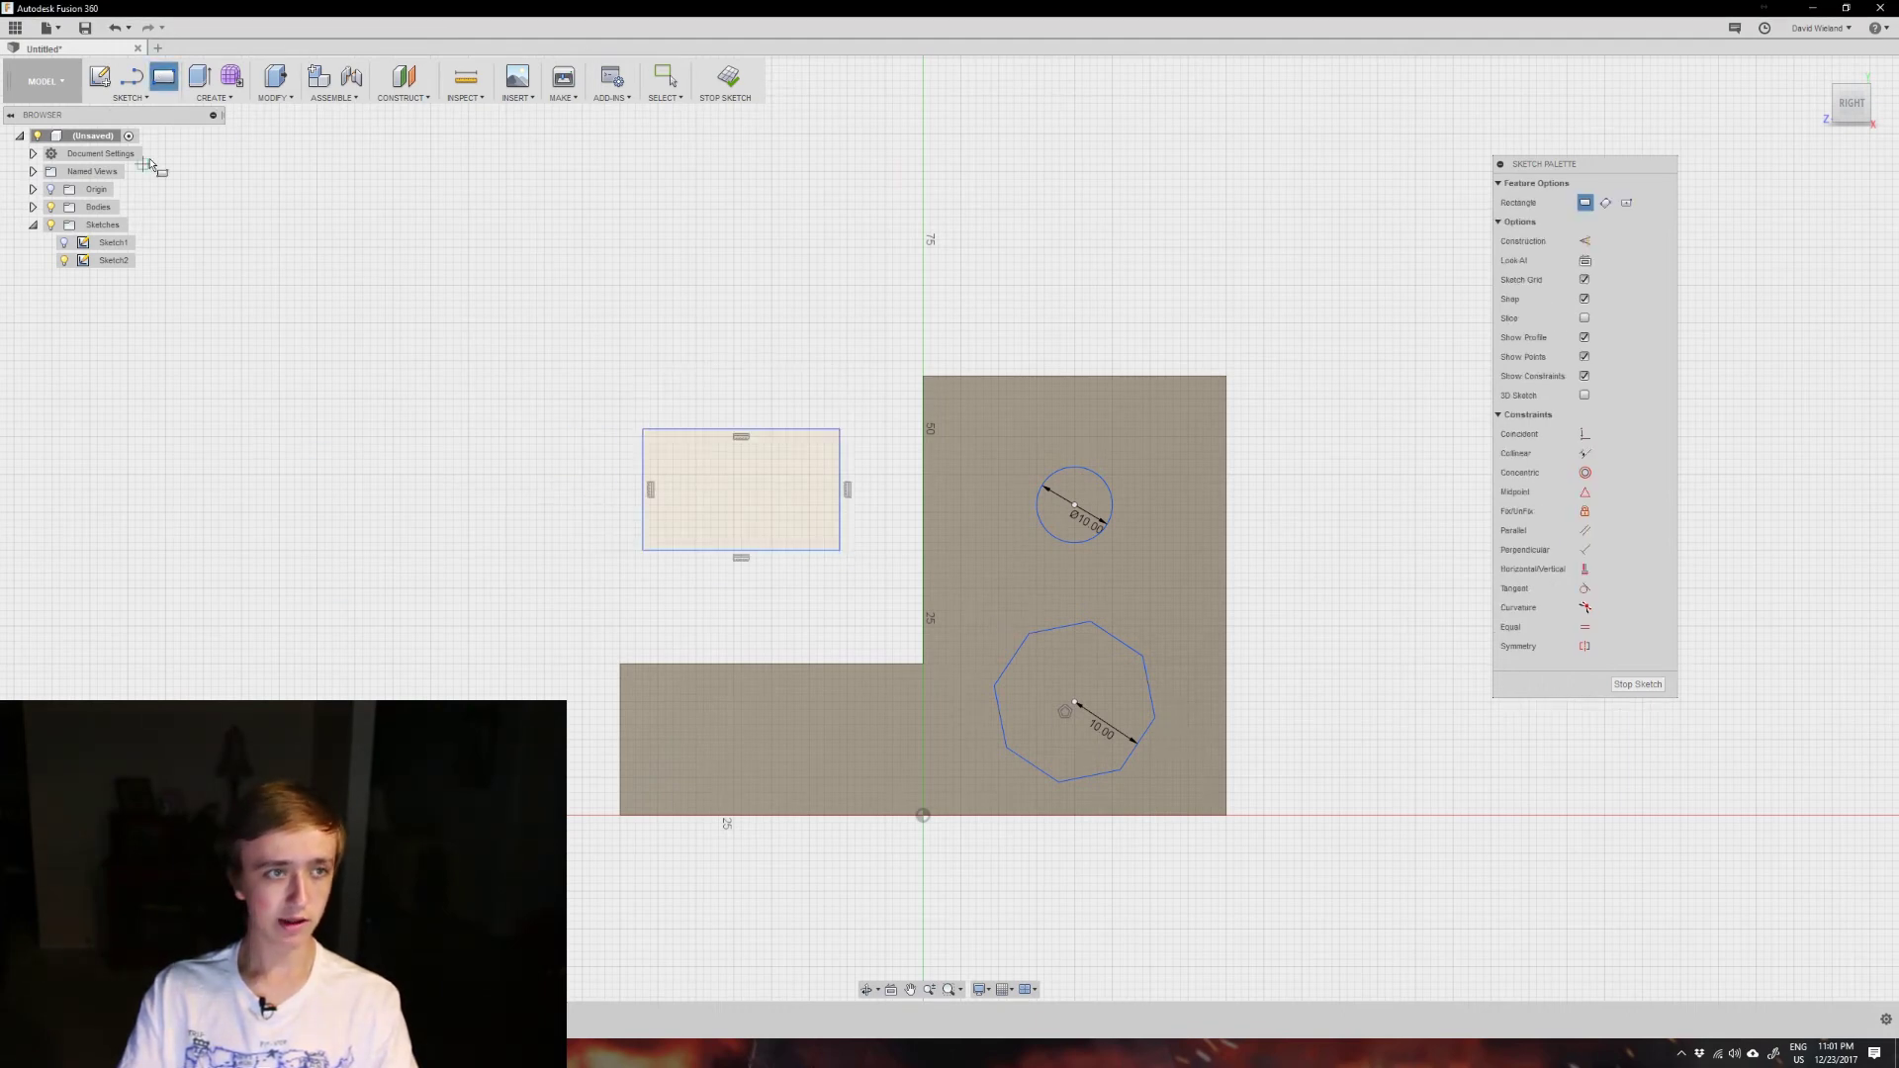
# Fillet the rectangle's top-right corner to a 12.50 mm radius
pyautogui.click(126, 97)
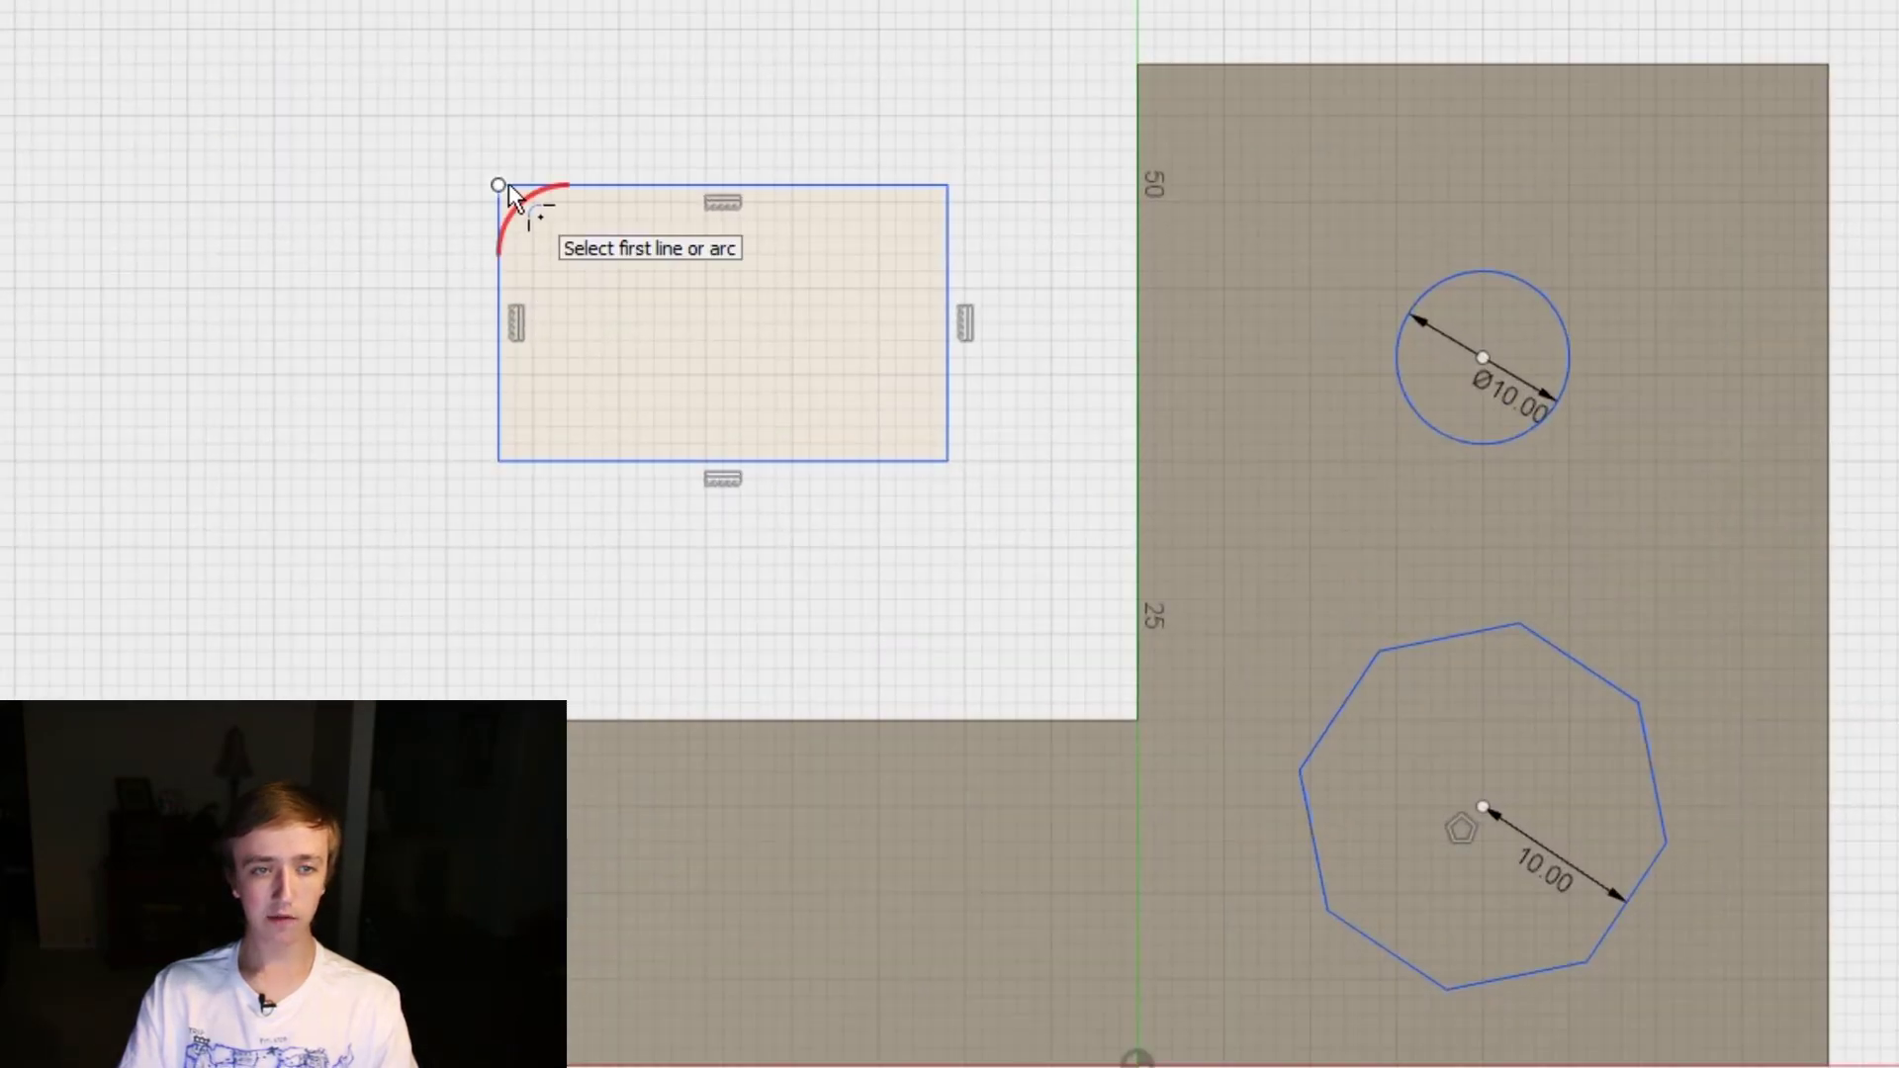
pyautogui.click(948, 188)
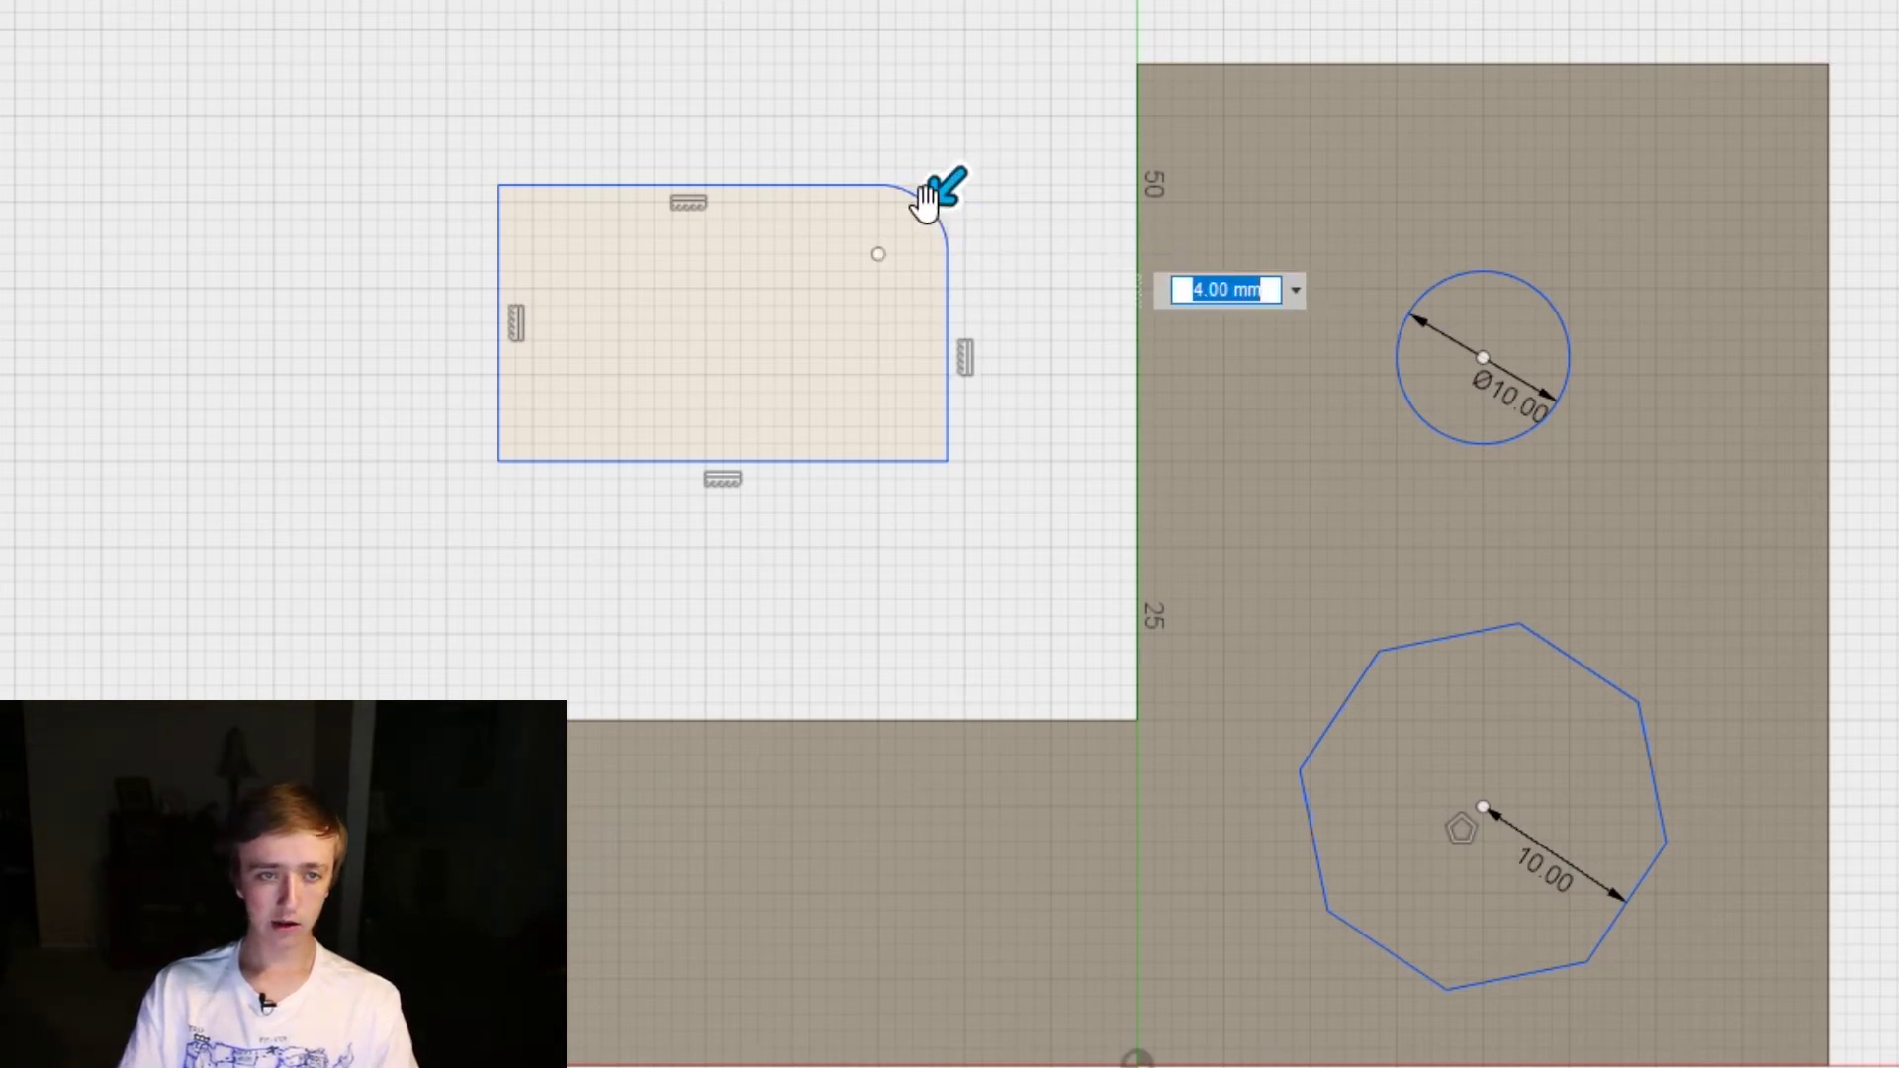
pyautogui.moveTo(941, 186); pyautogui.dragTo(920, 263)
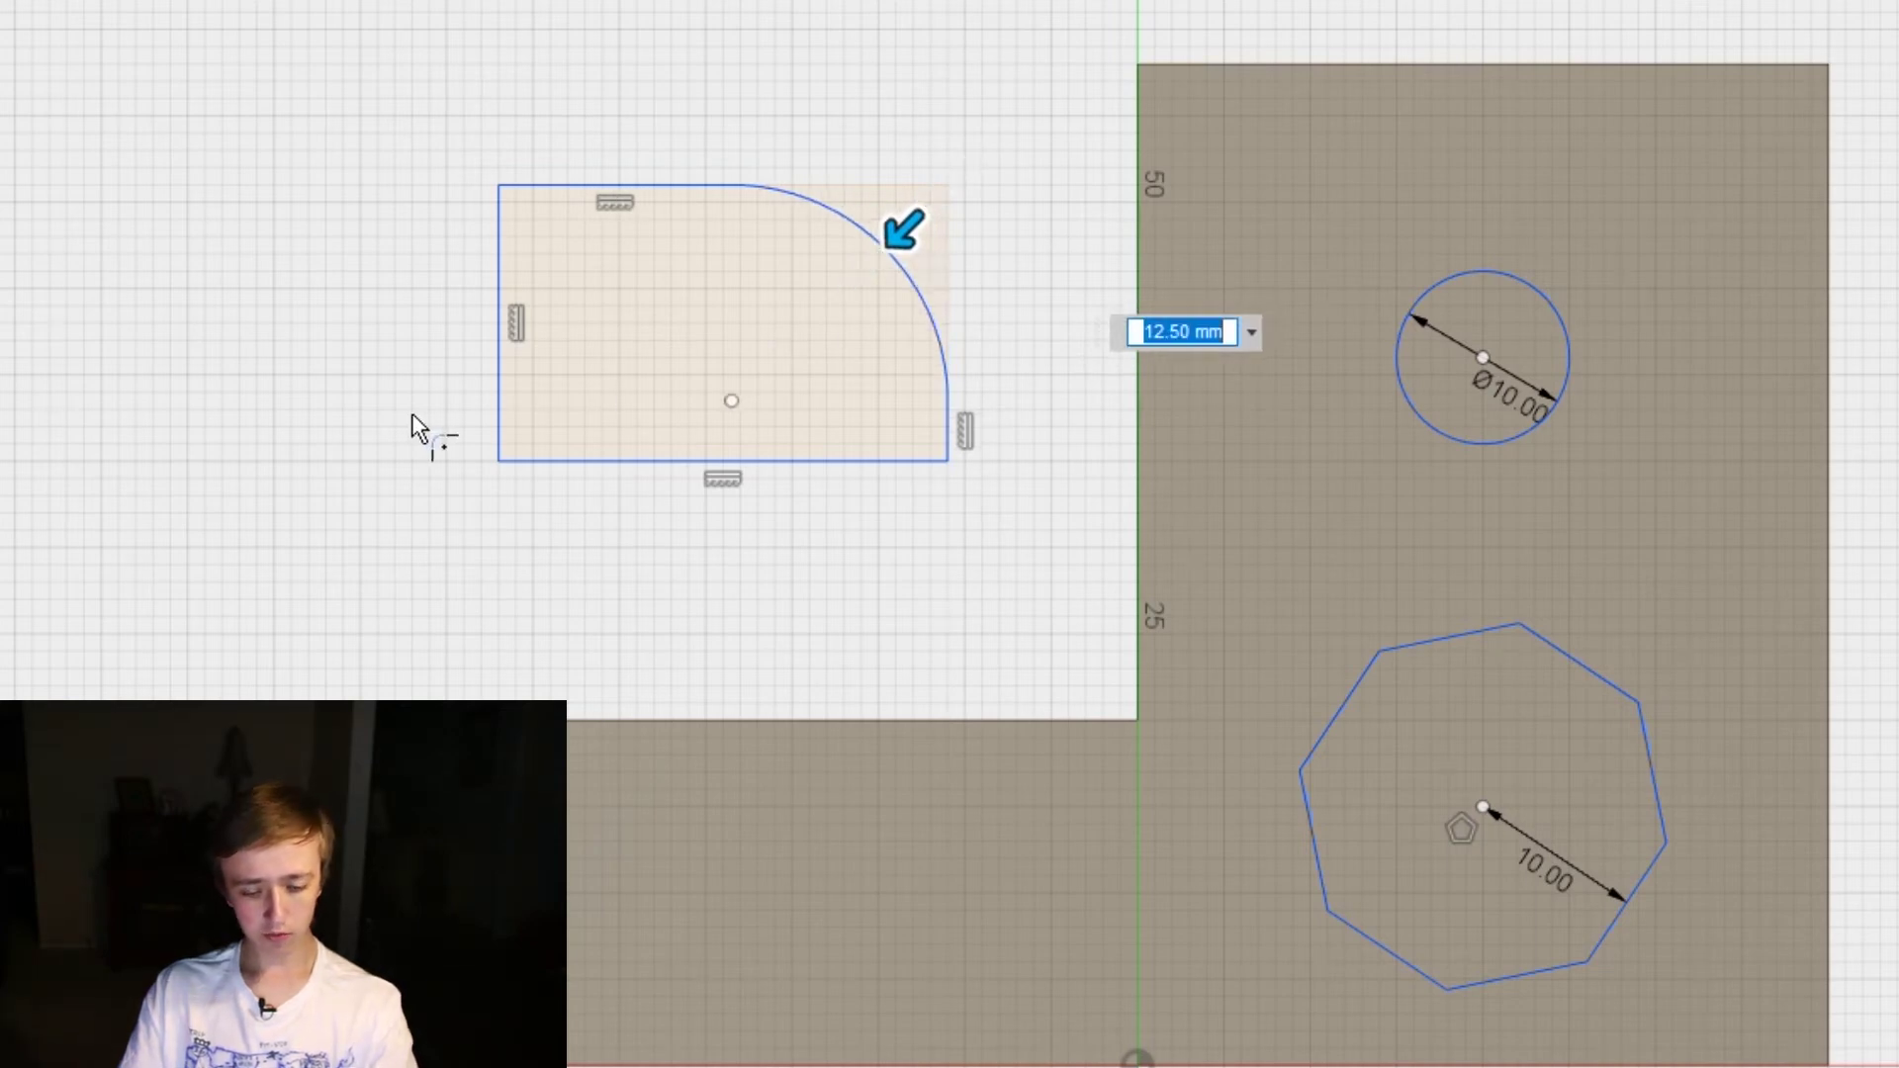
pyautogui.press('Return')
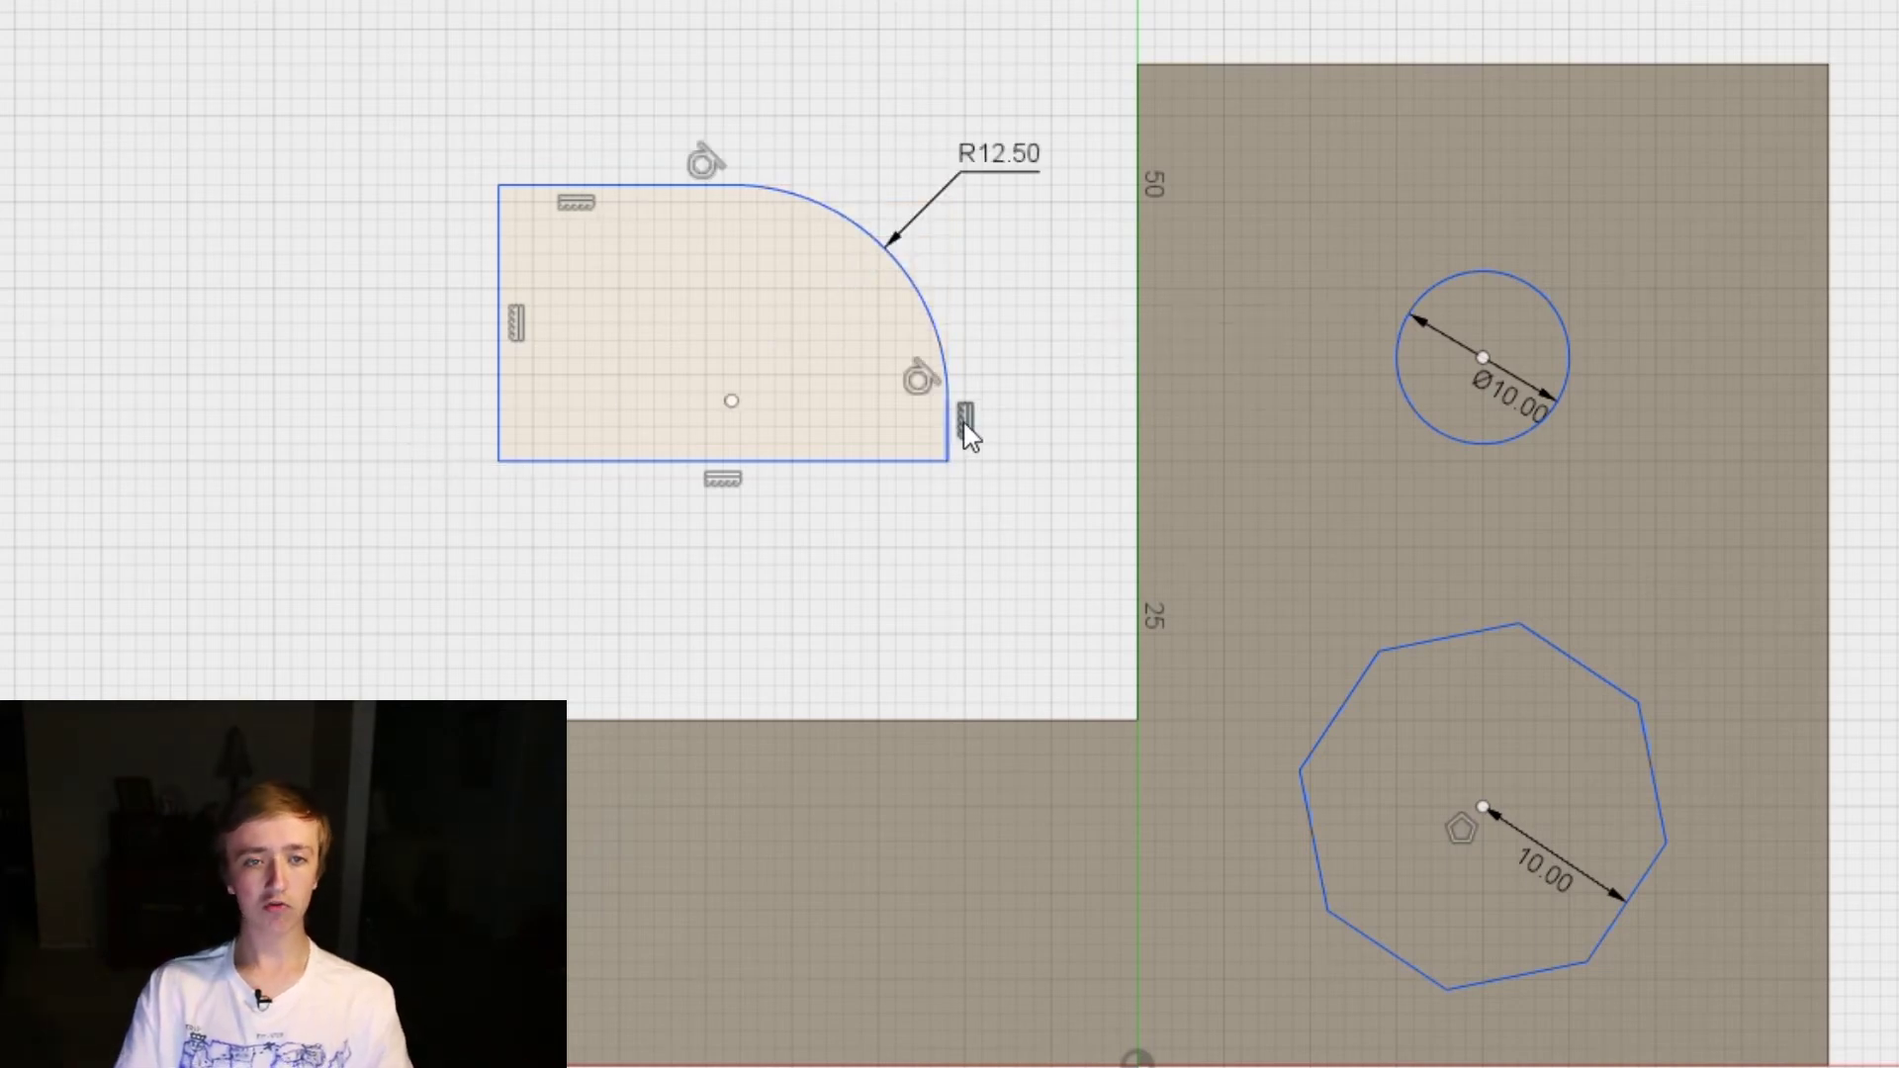
pyautogui.doubleClick(1007, 160)
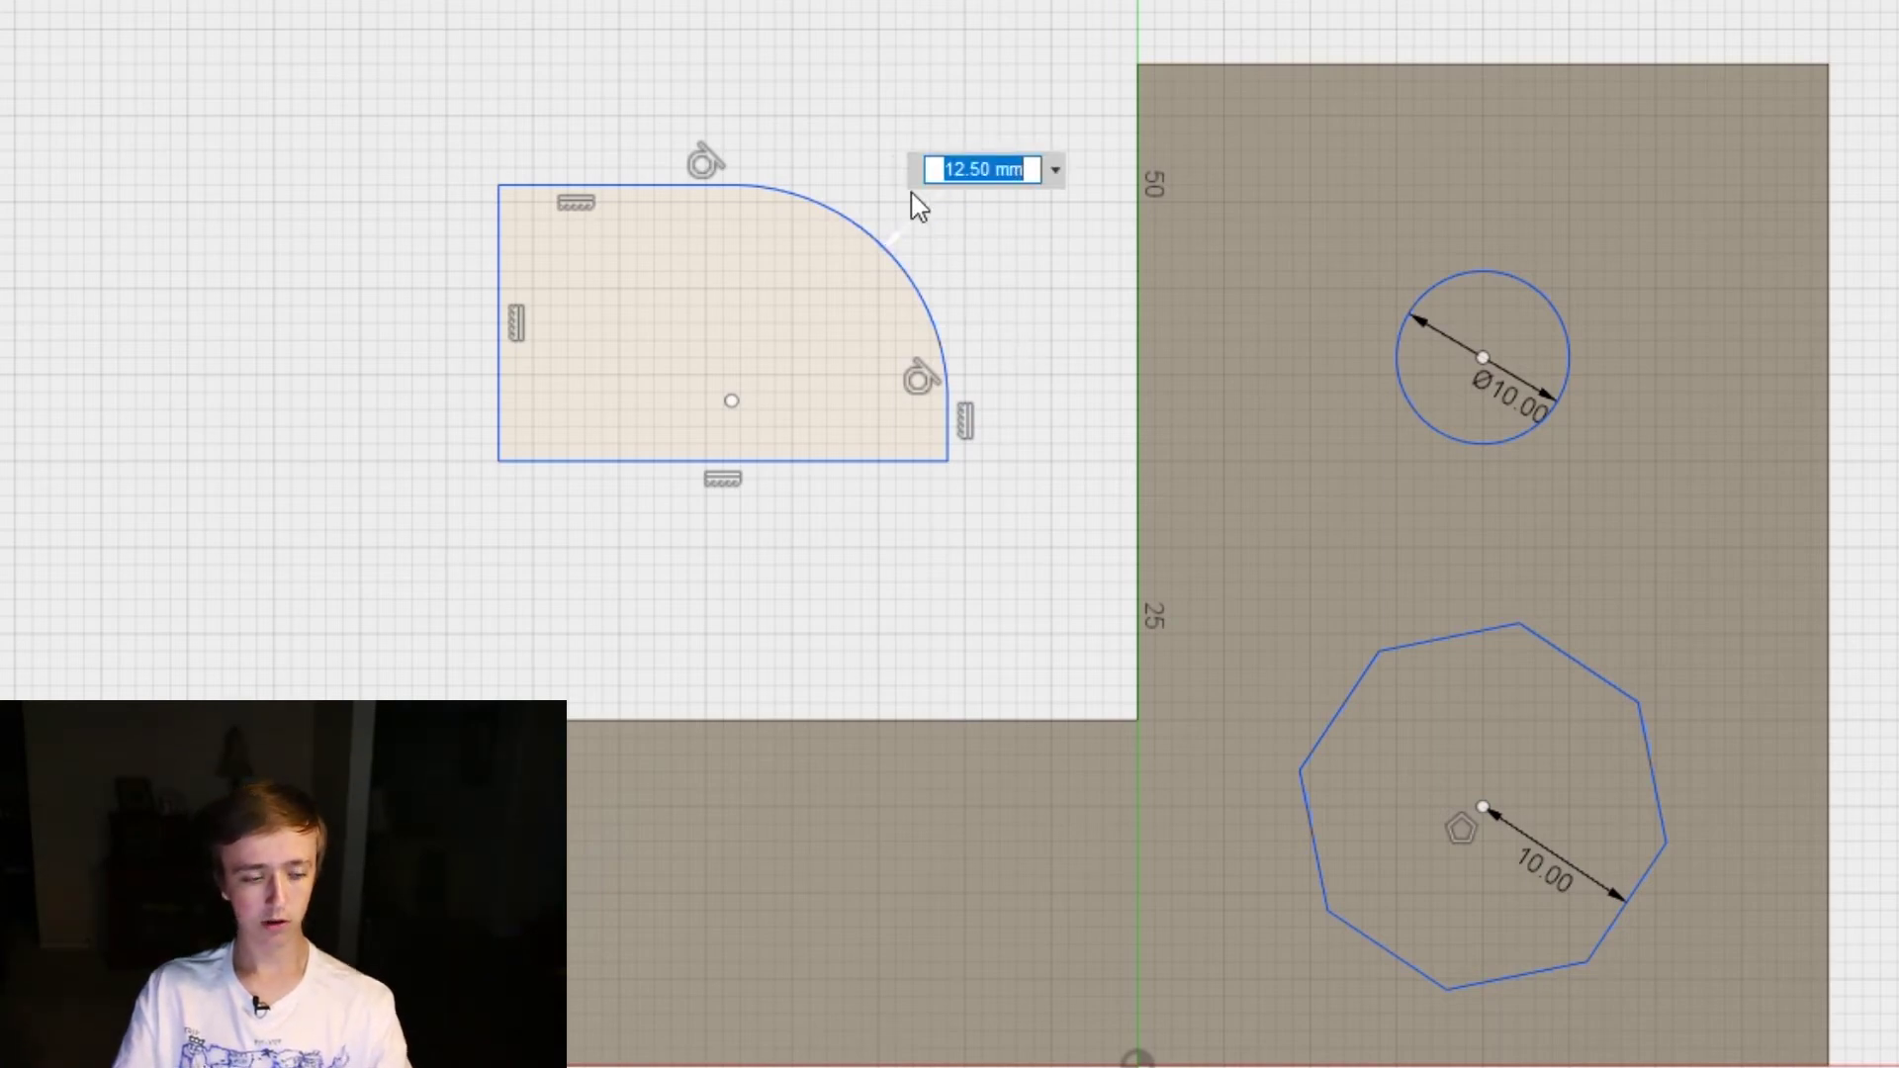
pyautogui.press('Return')
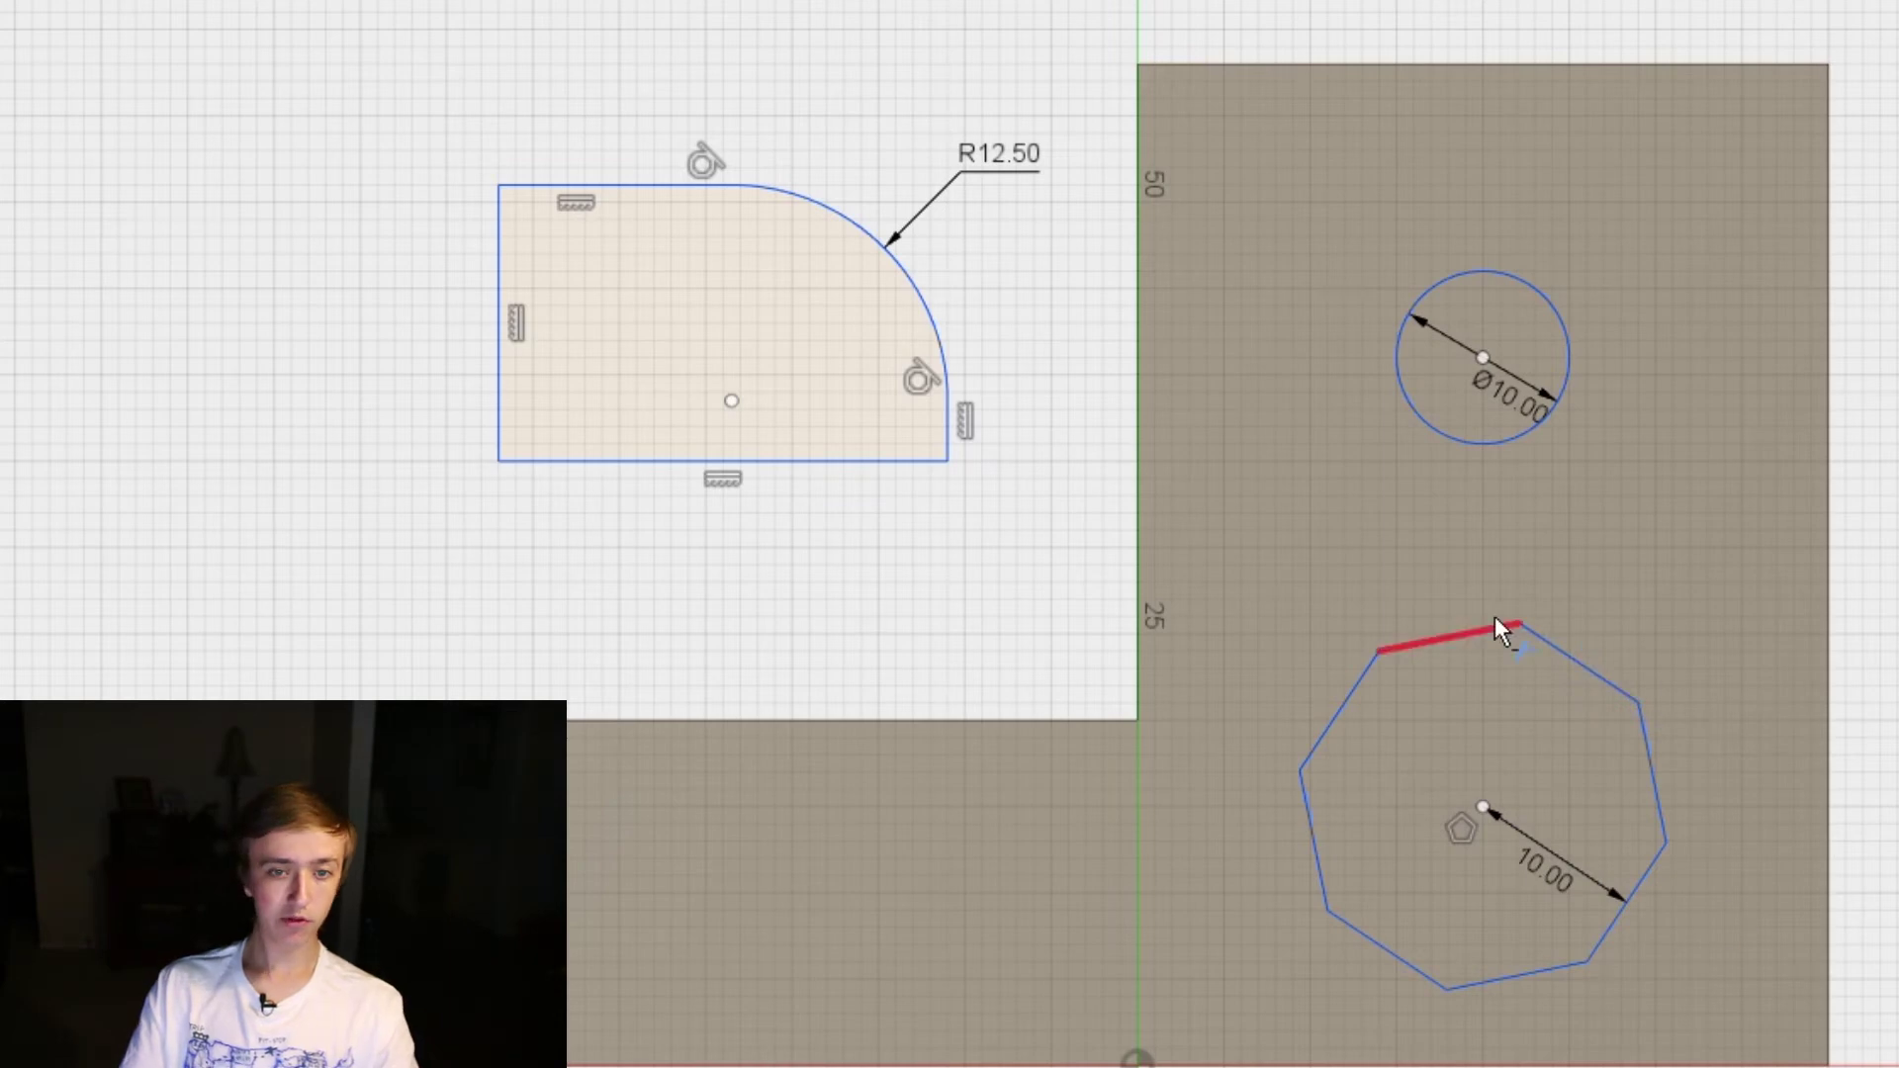
# Trim the octagon's upper-right edge and undo an accidental rectangle
pyautogui.click(1653, 764)
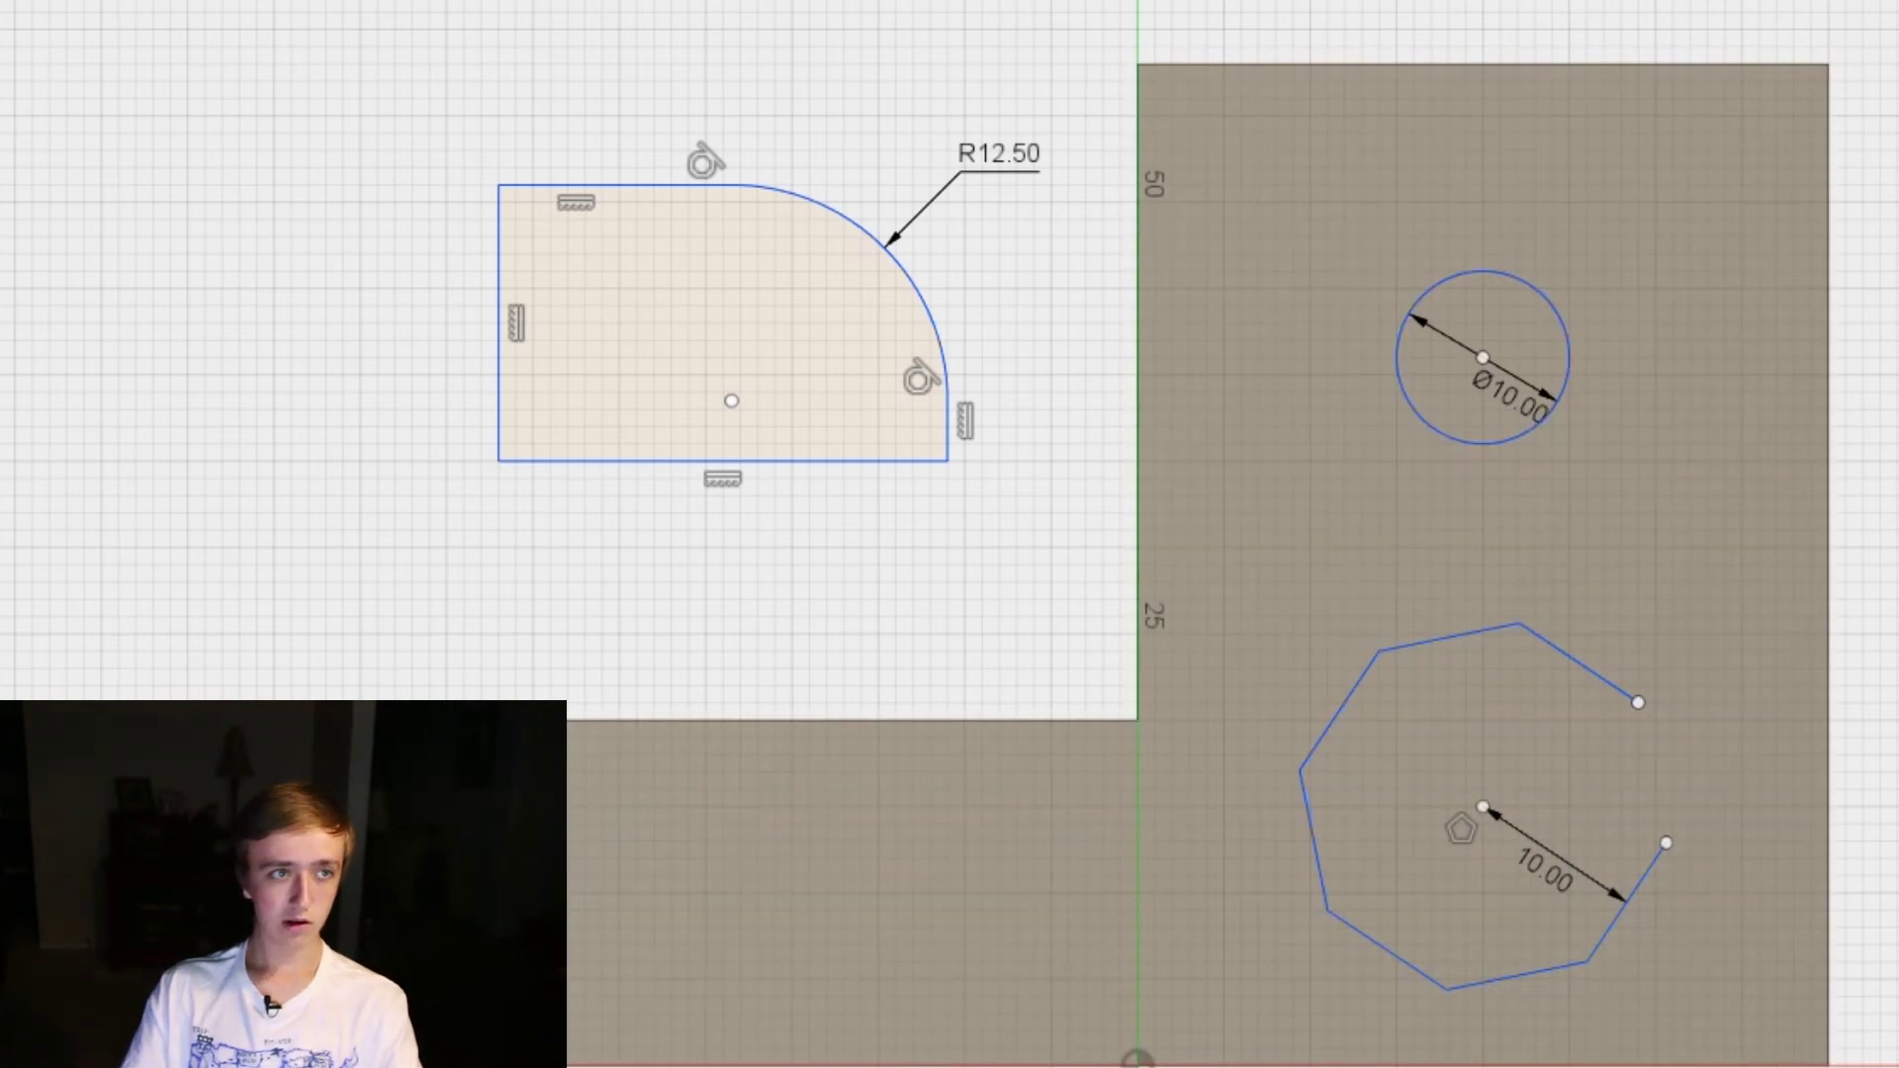
pyautogui.click(1638, 702)
pyautogui.click(1894, 427)
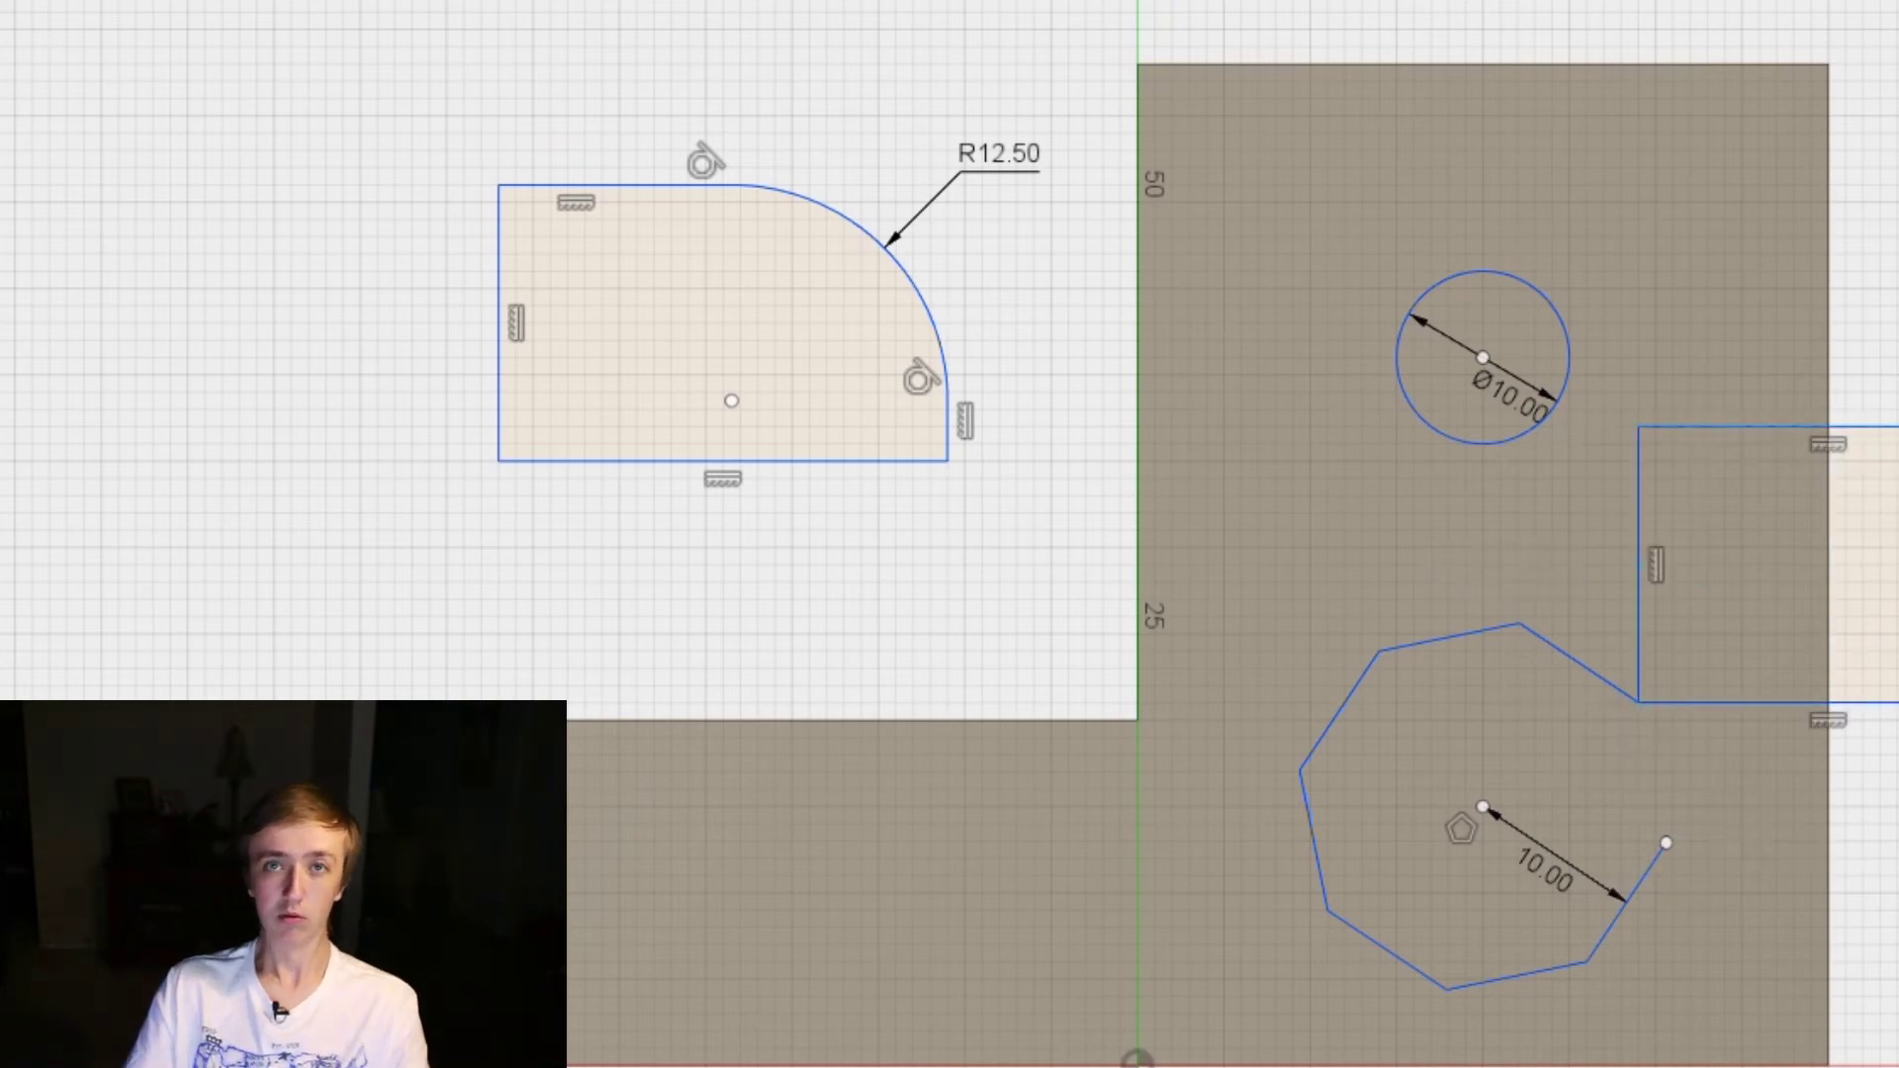
pyautogui.hotkey('ctrl', 'z')
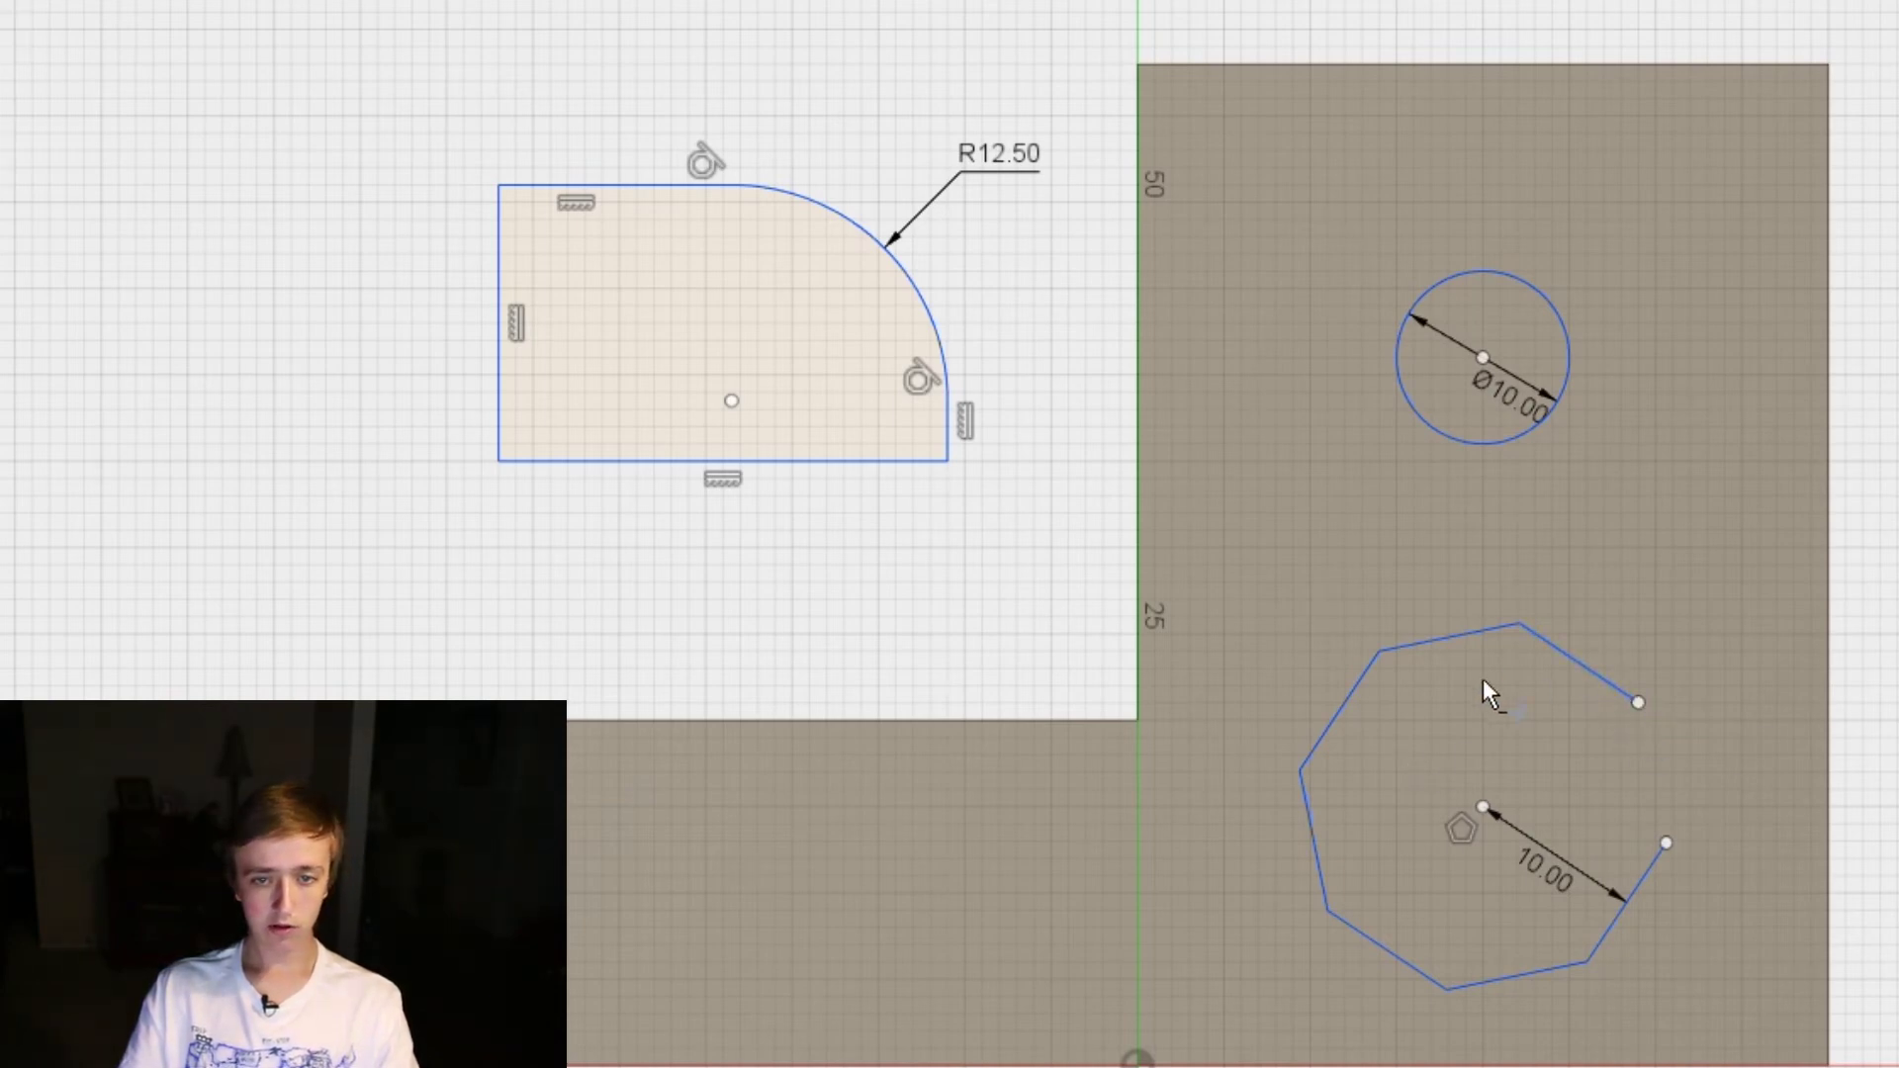
# Extend the octagon's top edge up-left and drag its free endpoint further out
pyautogui.click(1580, 662)
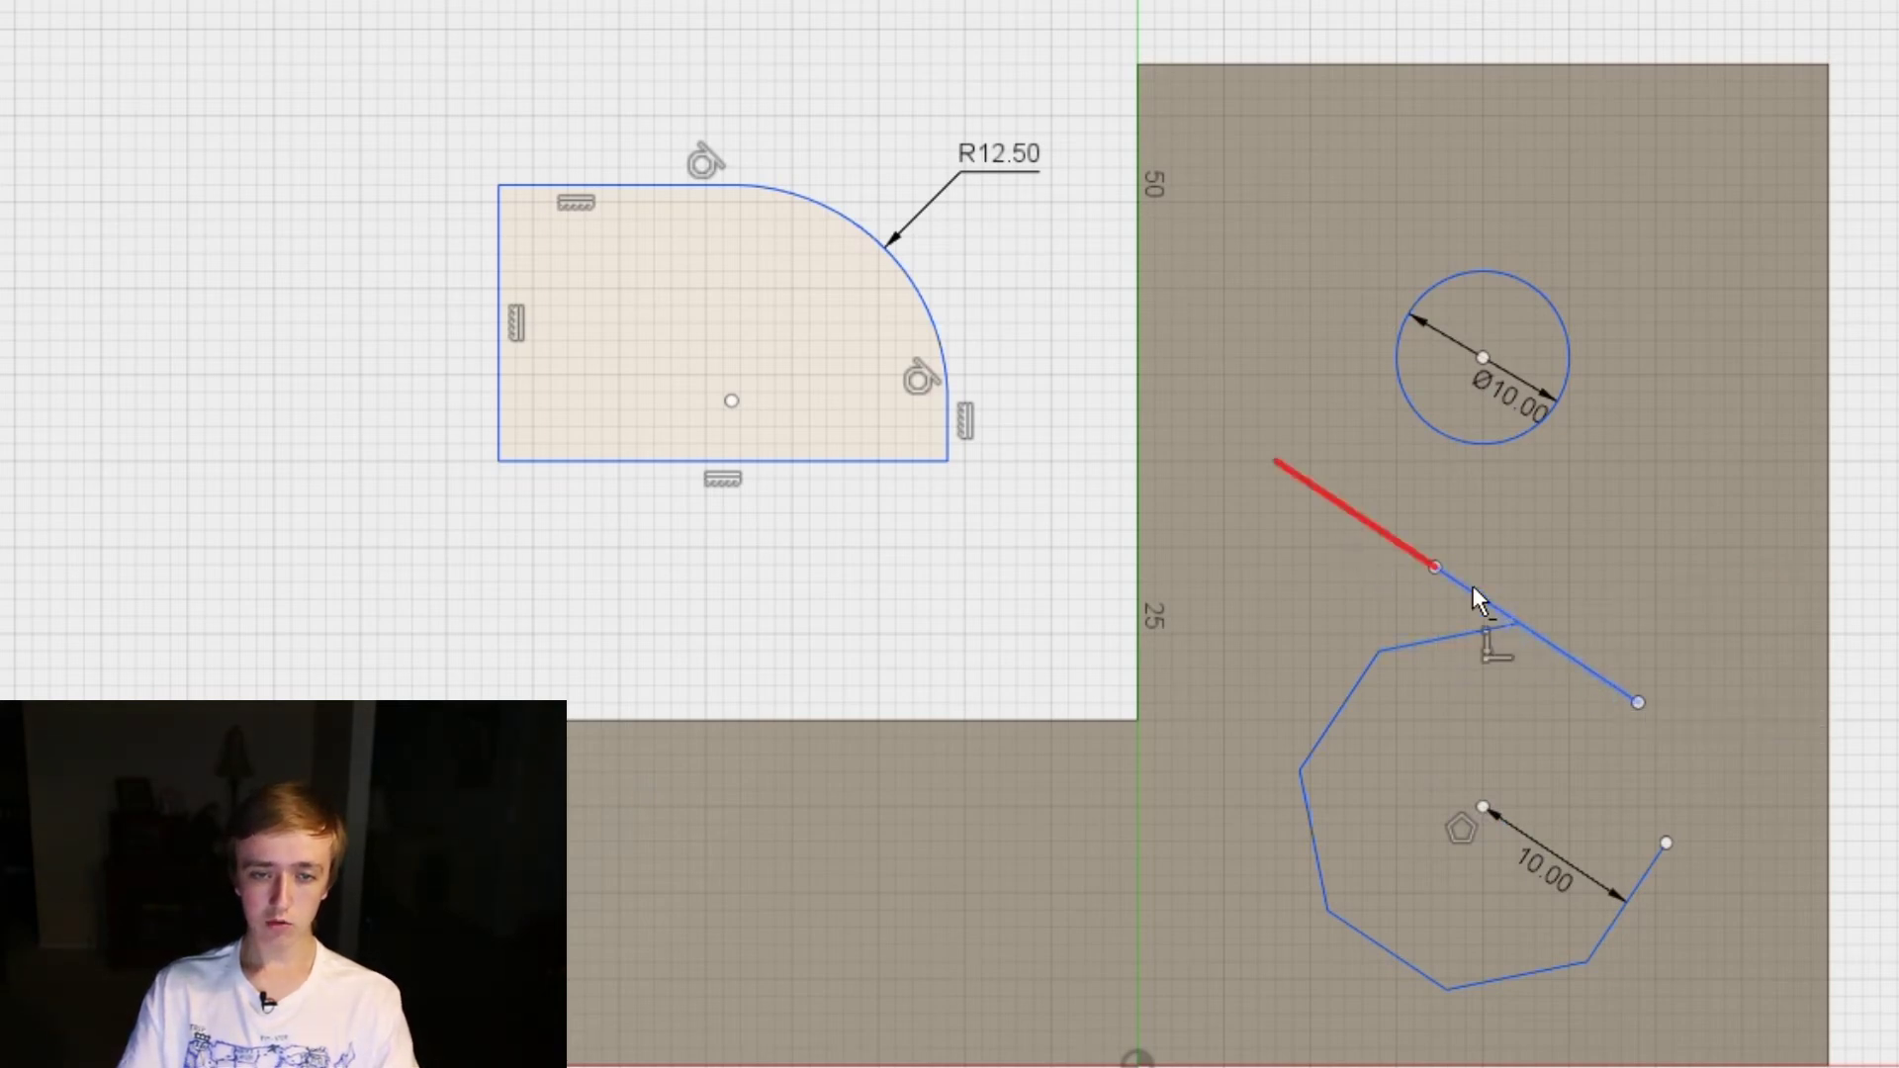
pyautogui.press('Escape')
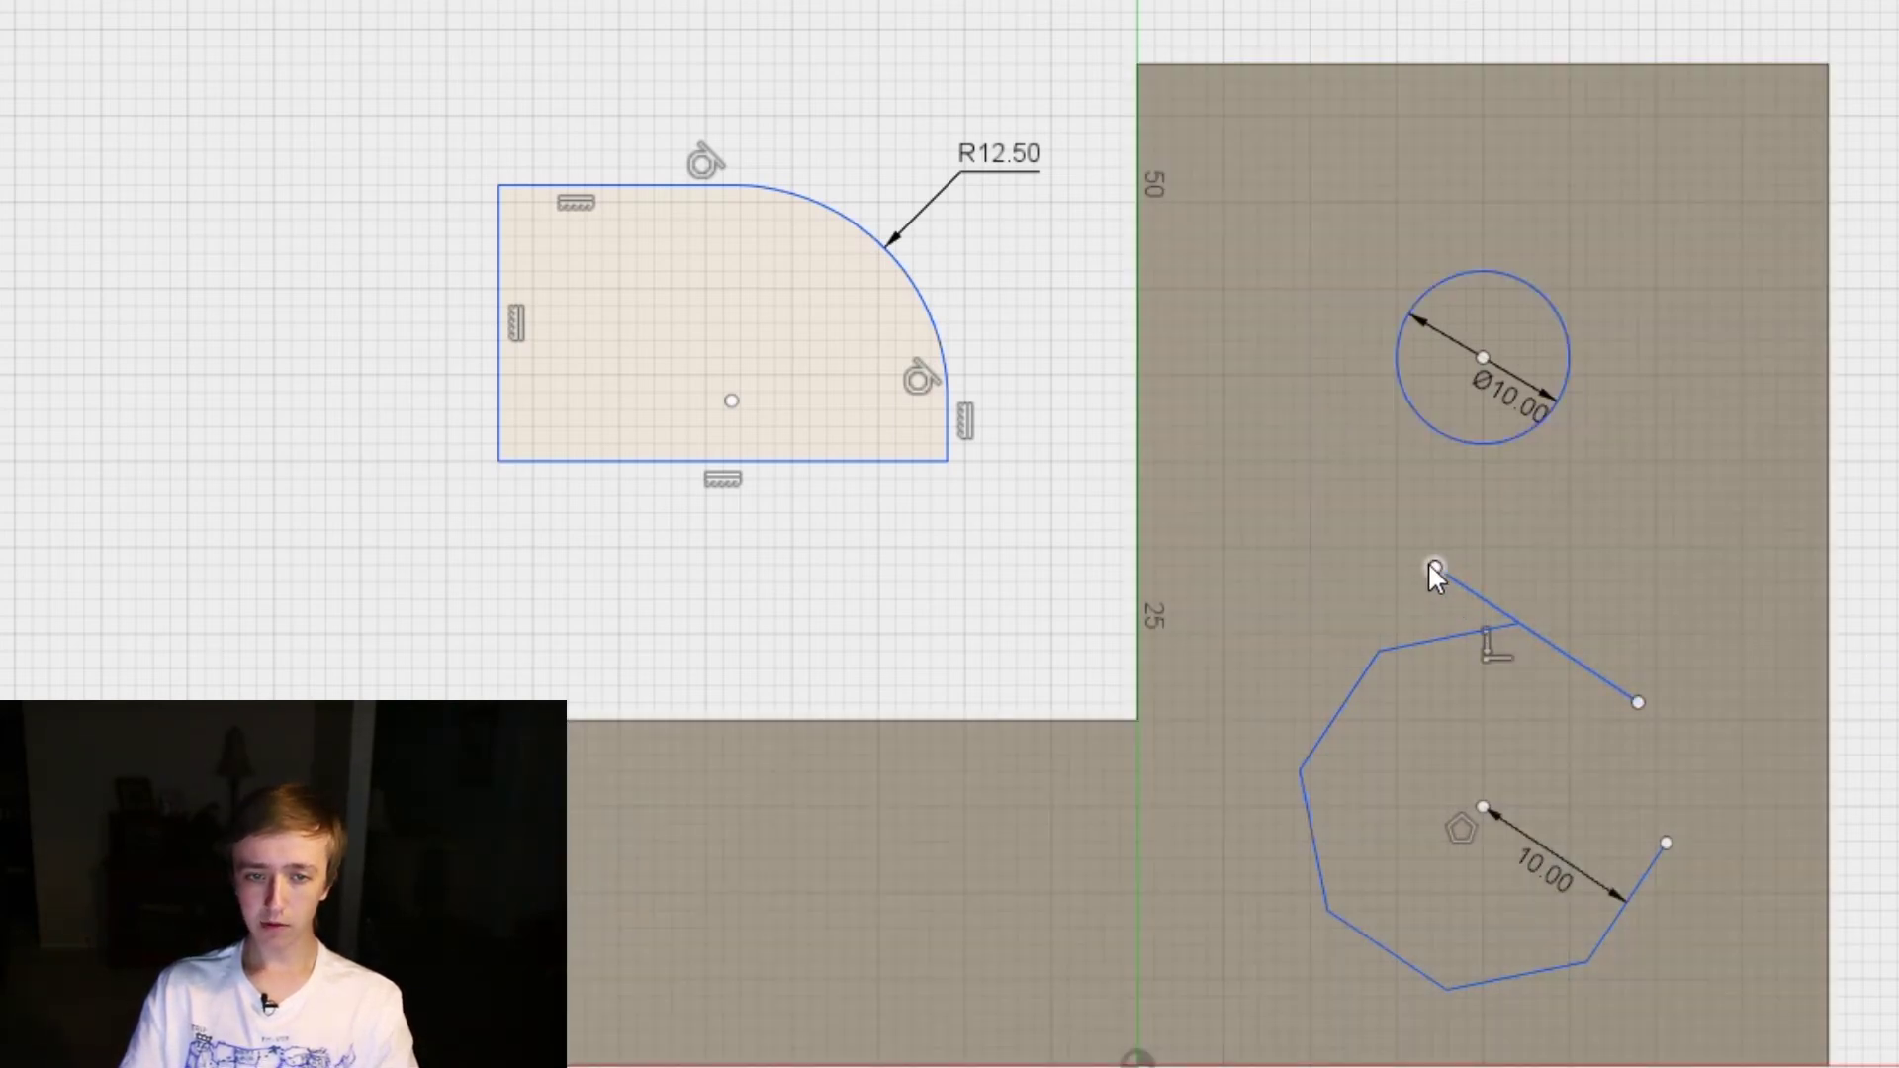
pyautogui.moveTo(1434, 566)
pyautogui.mouseDown()
pyautogui.moveTo(1523, 619)
pyautogui.moveTo(1254, 522)
pyautogui.moveTo(1464, 562)
pyautogui.moveTo(1264, 378)
pyautogui.moveTo(1426, 548)
pyautogui.moveTo(1362, 514)
pyautogui.mouseUp()
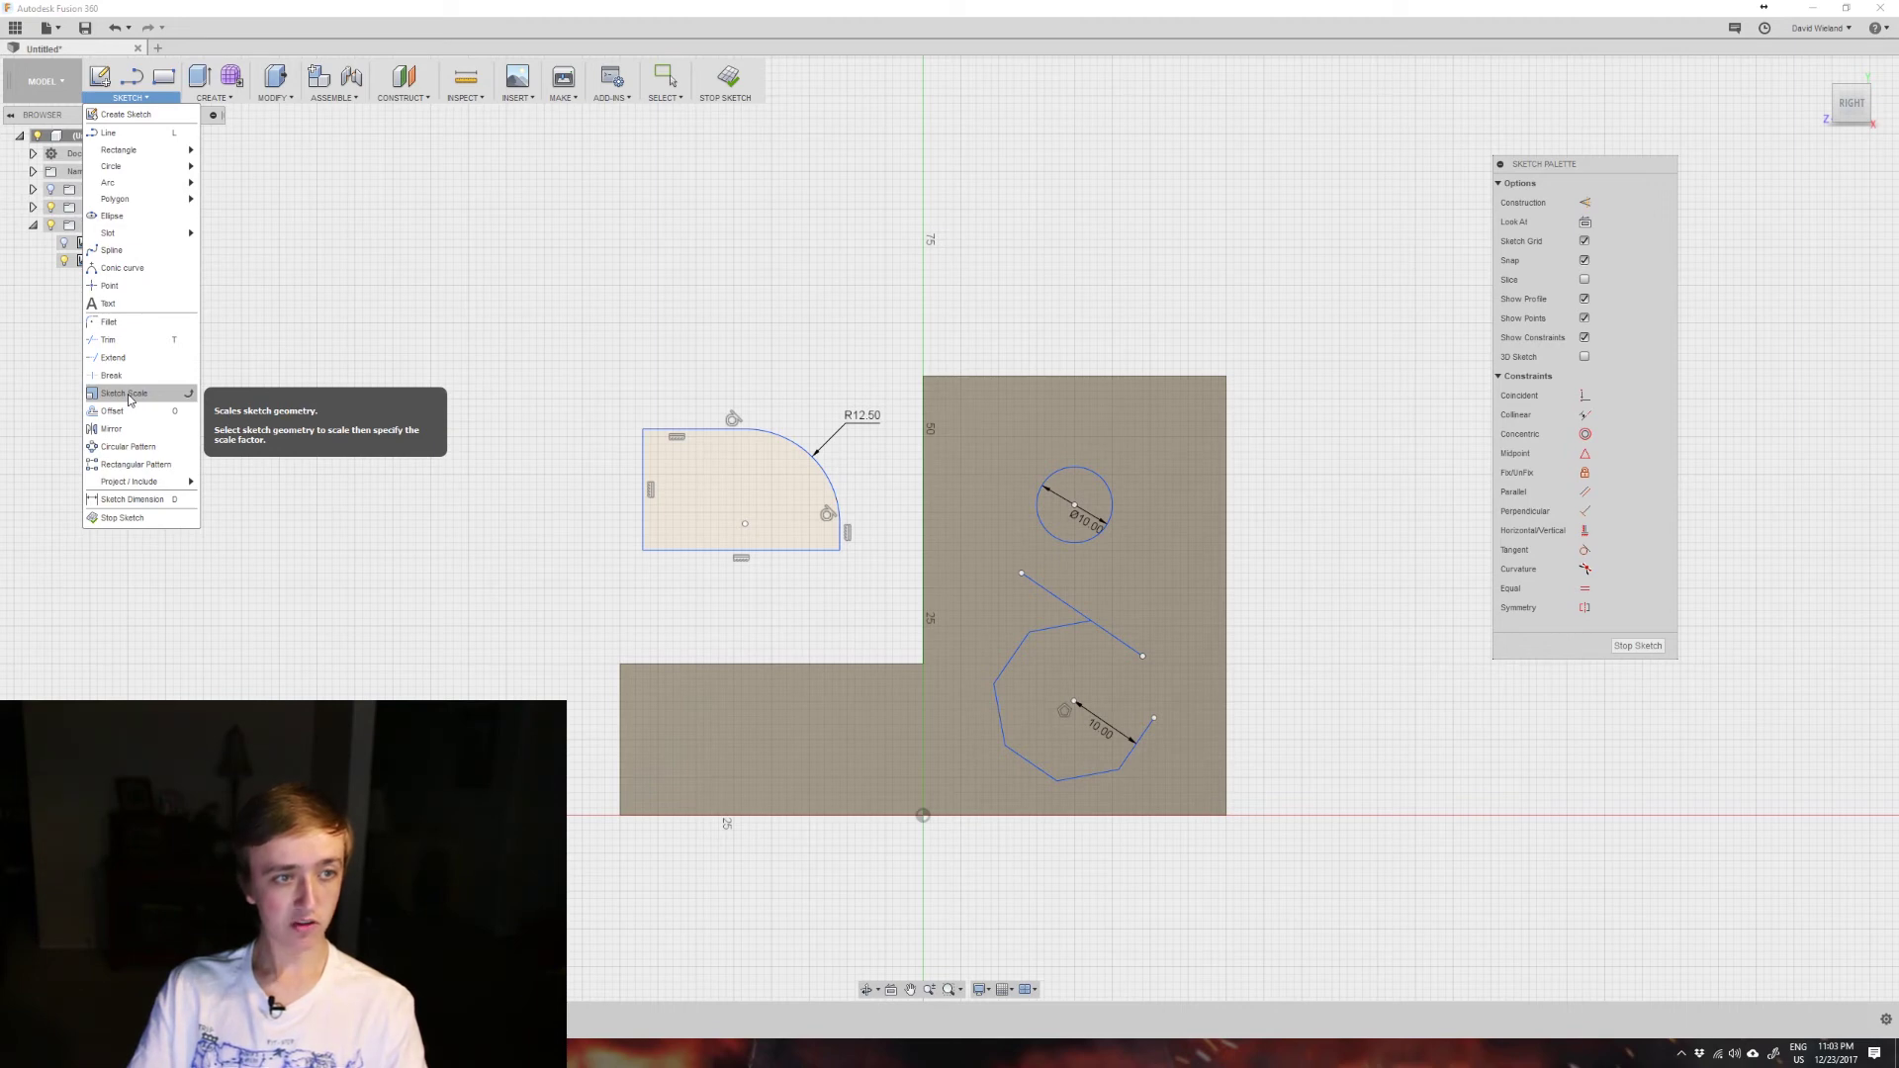
# Scale the whole rounded-corner profile by about 1.088 about the sketch origin
pyautogui.click(127, 394)
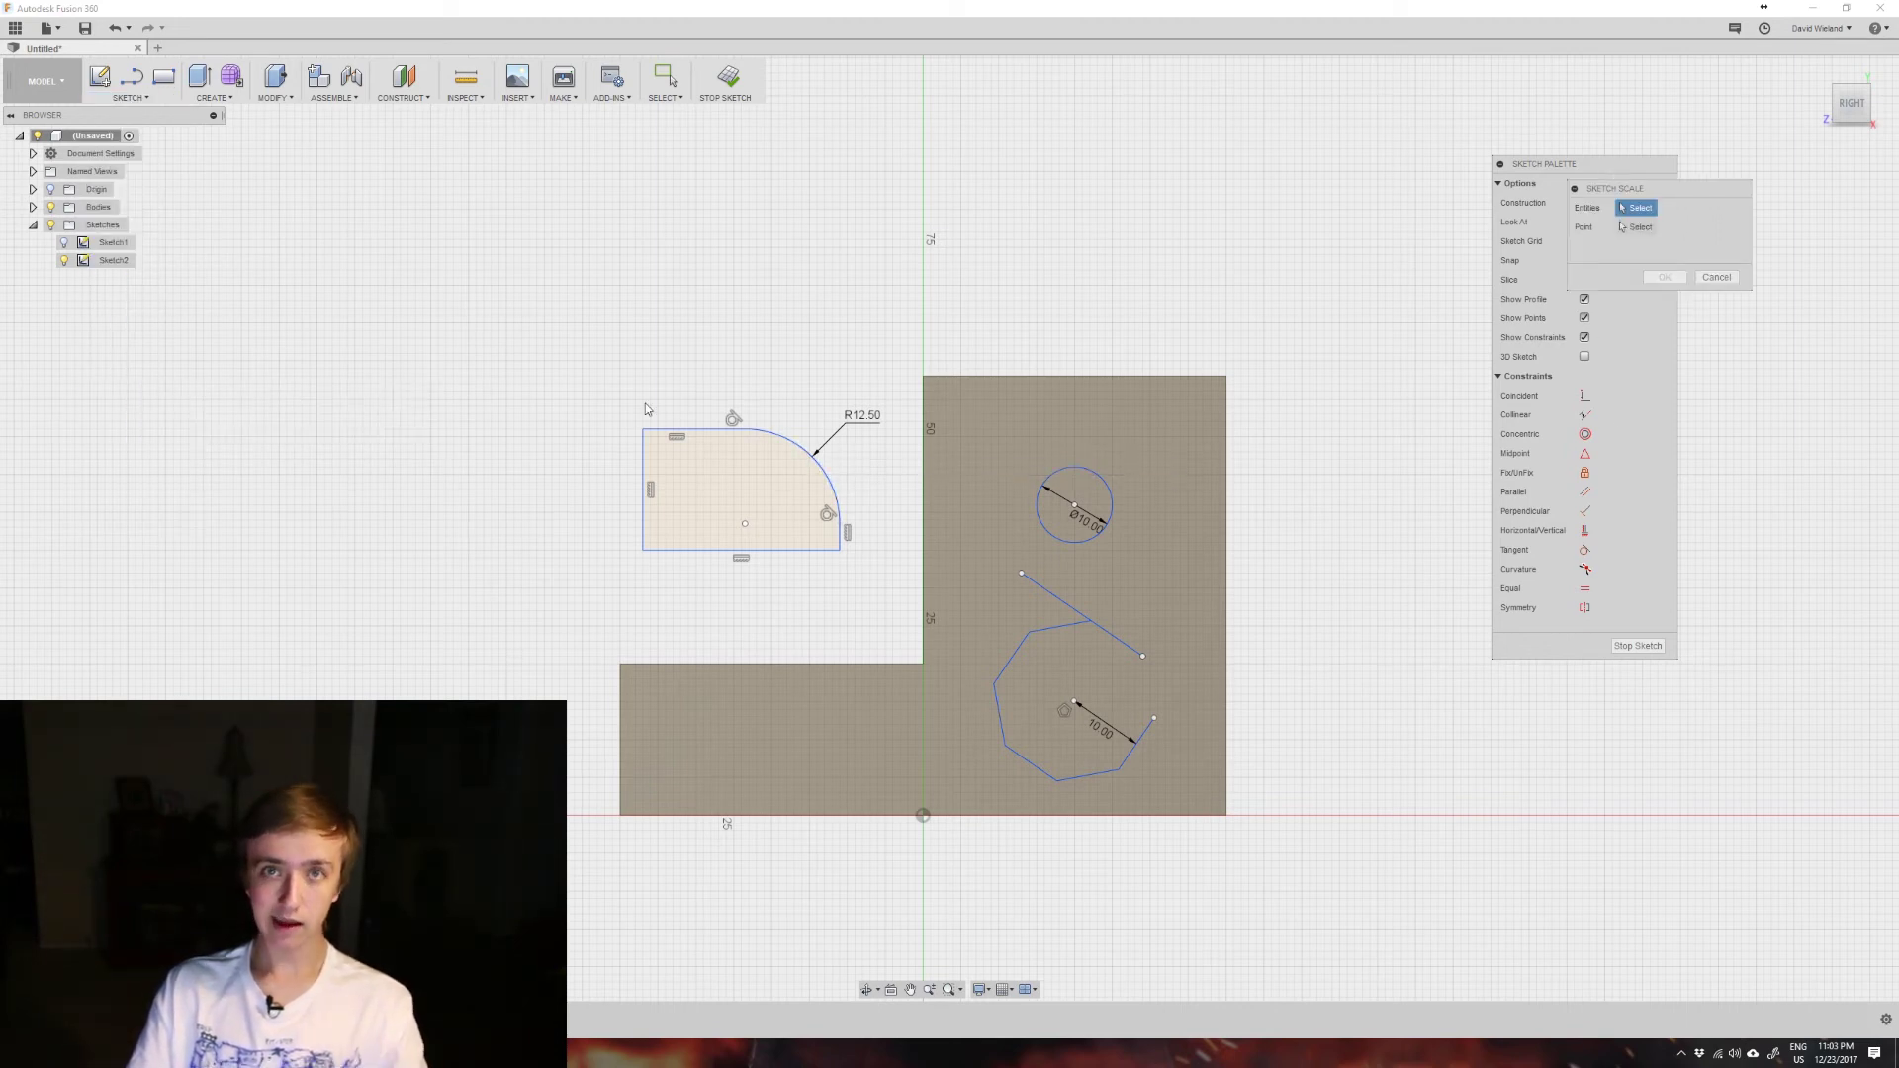
pyautogui.moveTo(555, 376); pyautogui.dragTo(897, 594)
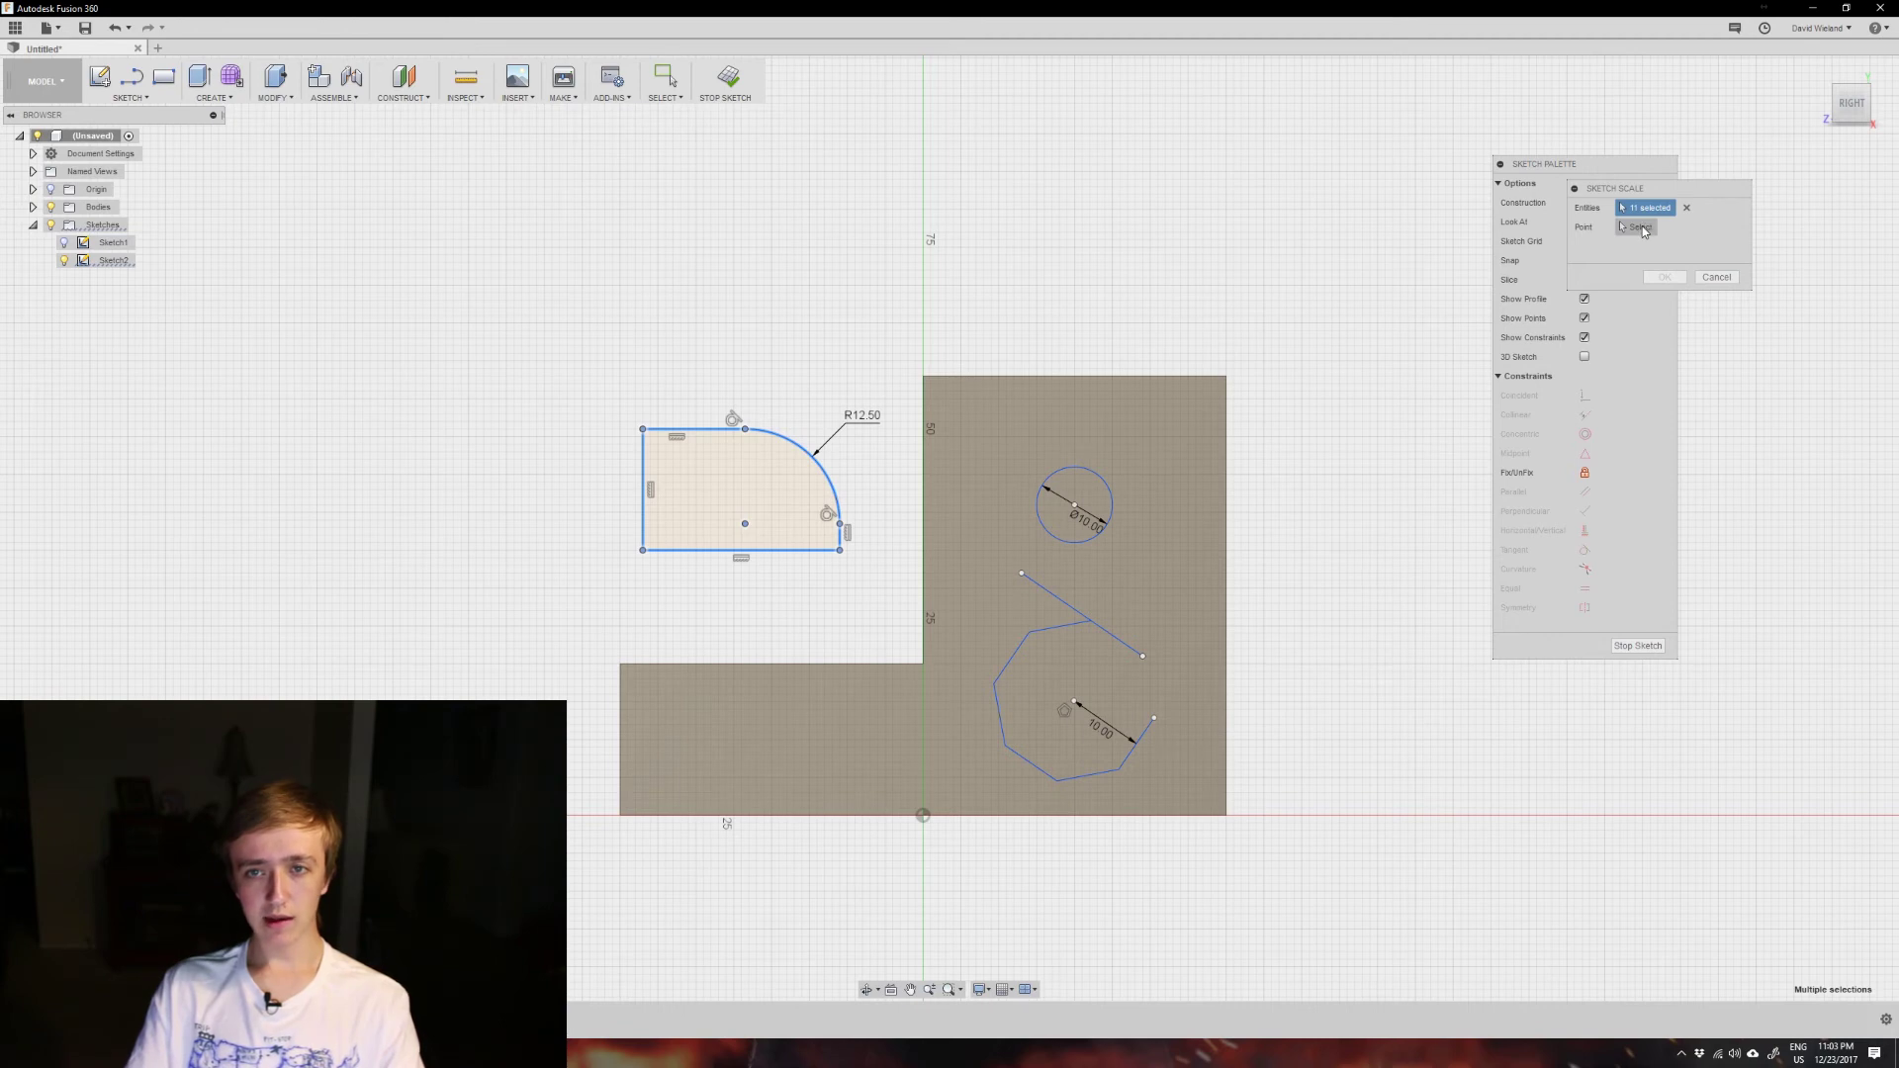
pyautogui.click(1641, 229)
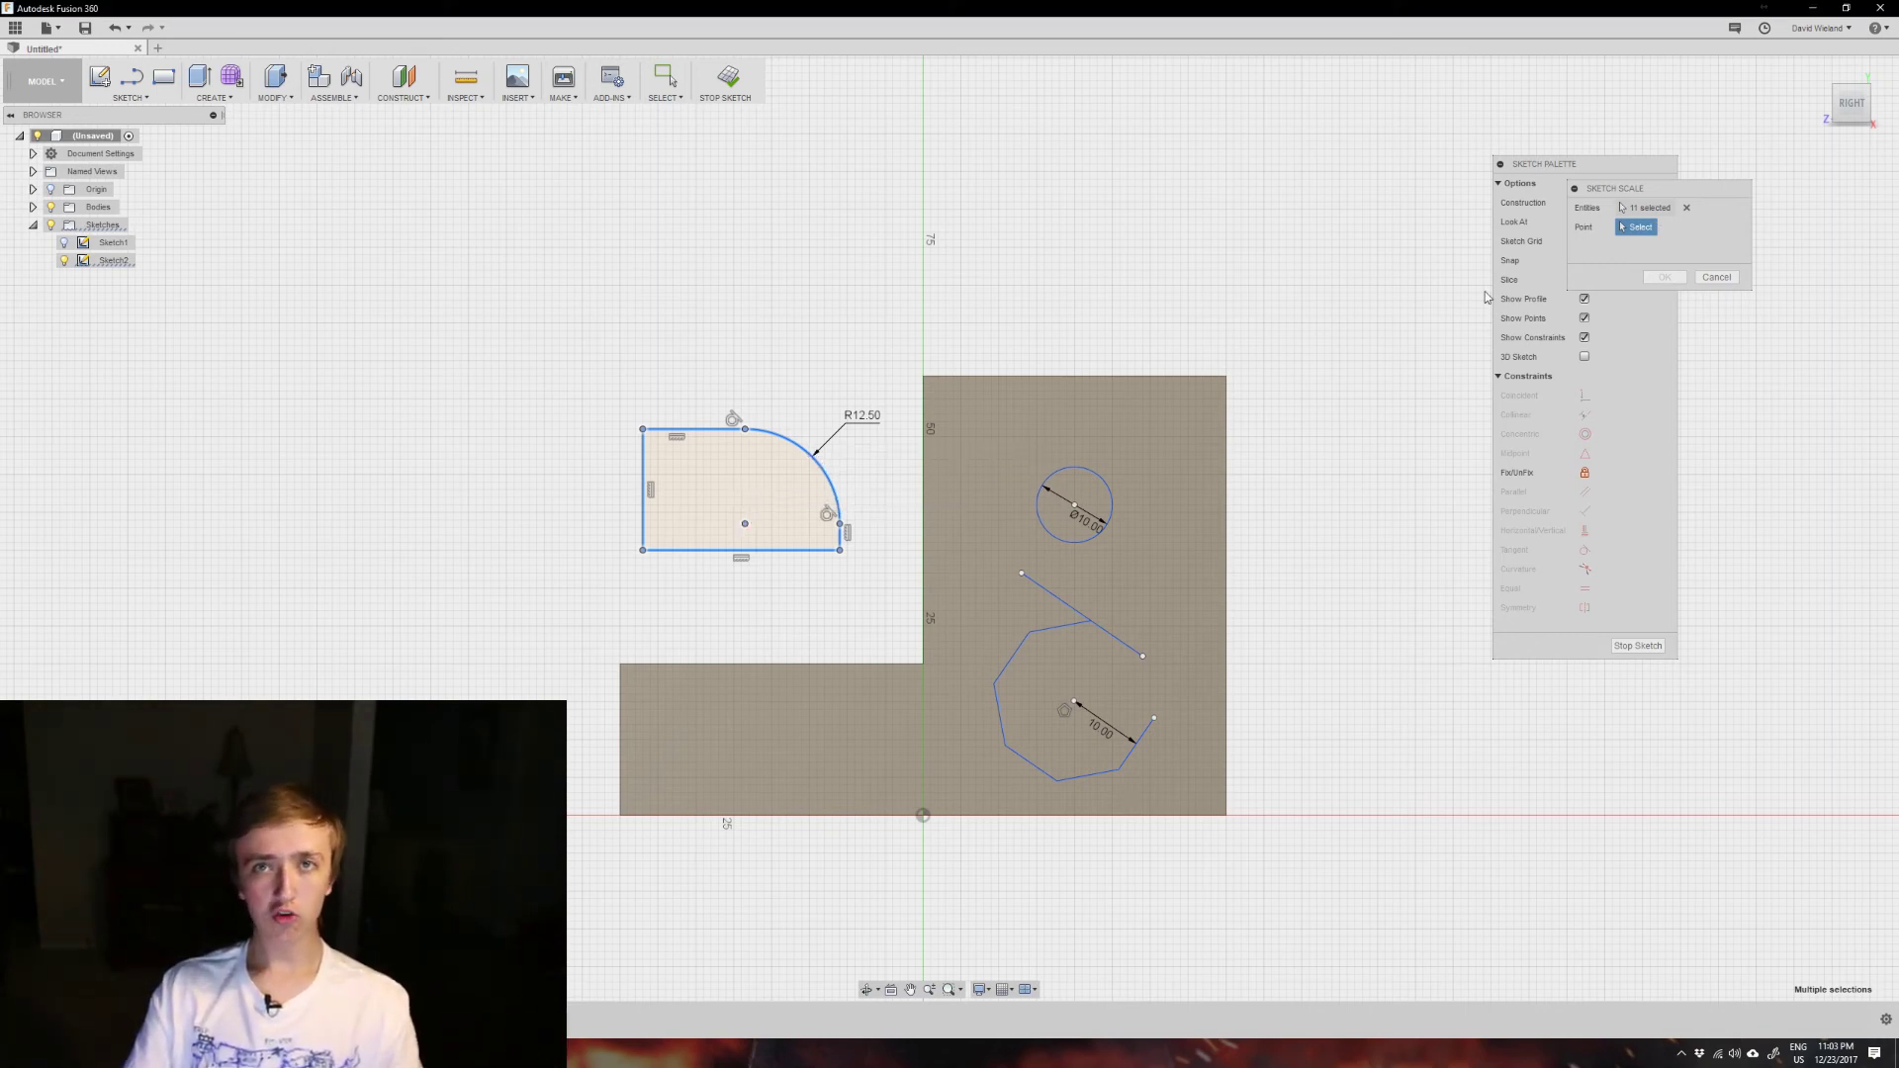
pyautogui.click(923, 817)
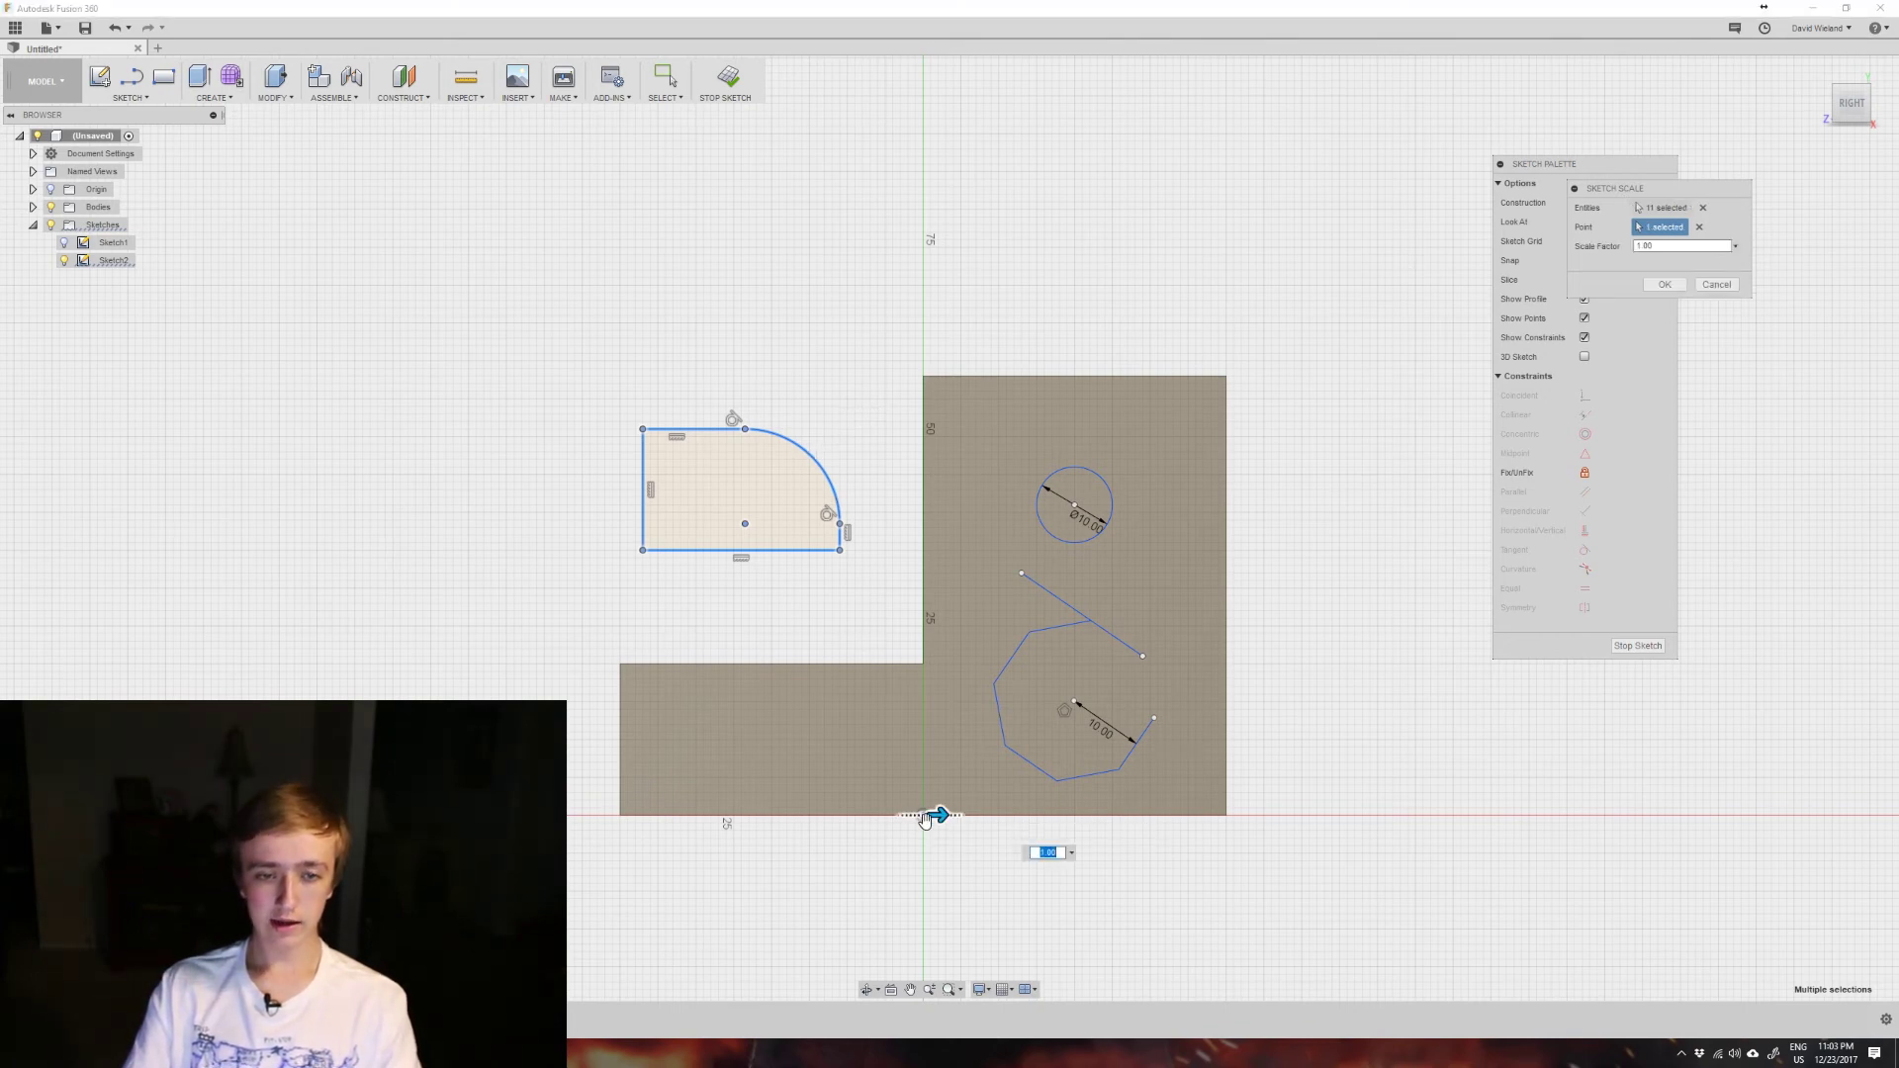
pyautogui.moveTo(942, 813)
pyautogui.mouseDown()
pyautogui.moveTo(958, 811)
pyautogui.moveTo(849, 814)
pyautogui.moveTo(1033, 821)
pyautogui.moveTo(847, 814)
pyautogui.moveTo(947, 809)
pyautogui.mouseUp()
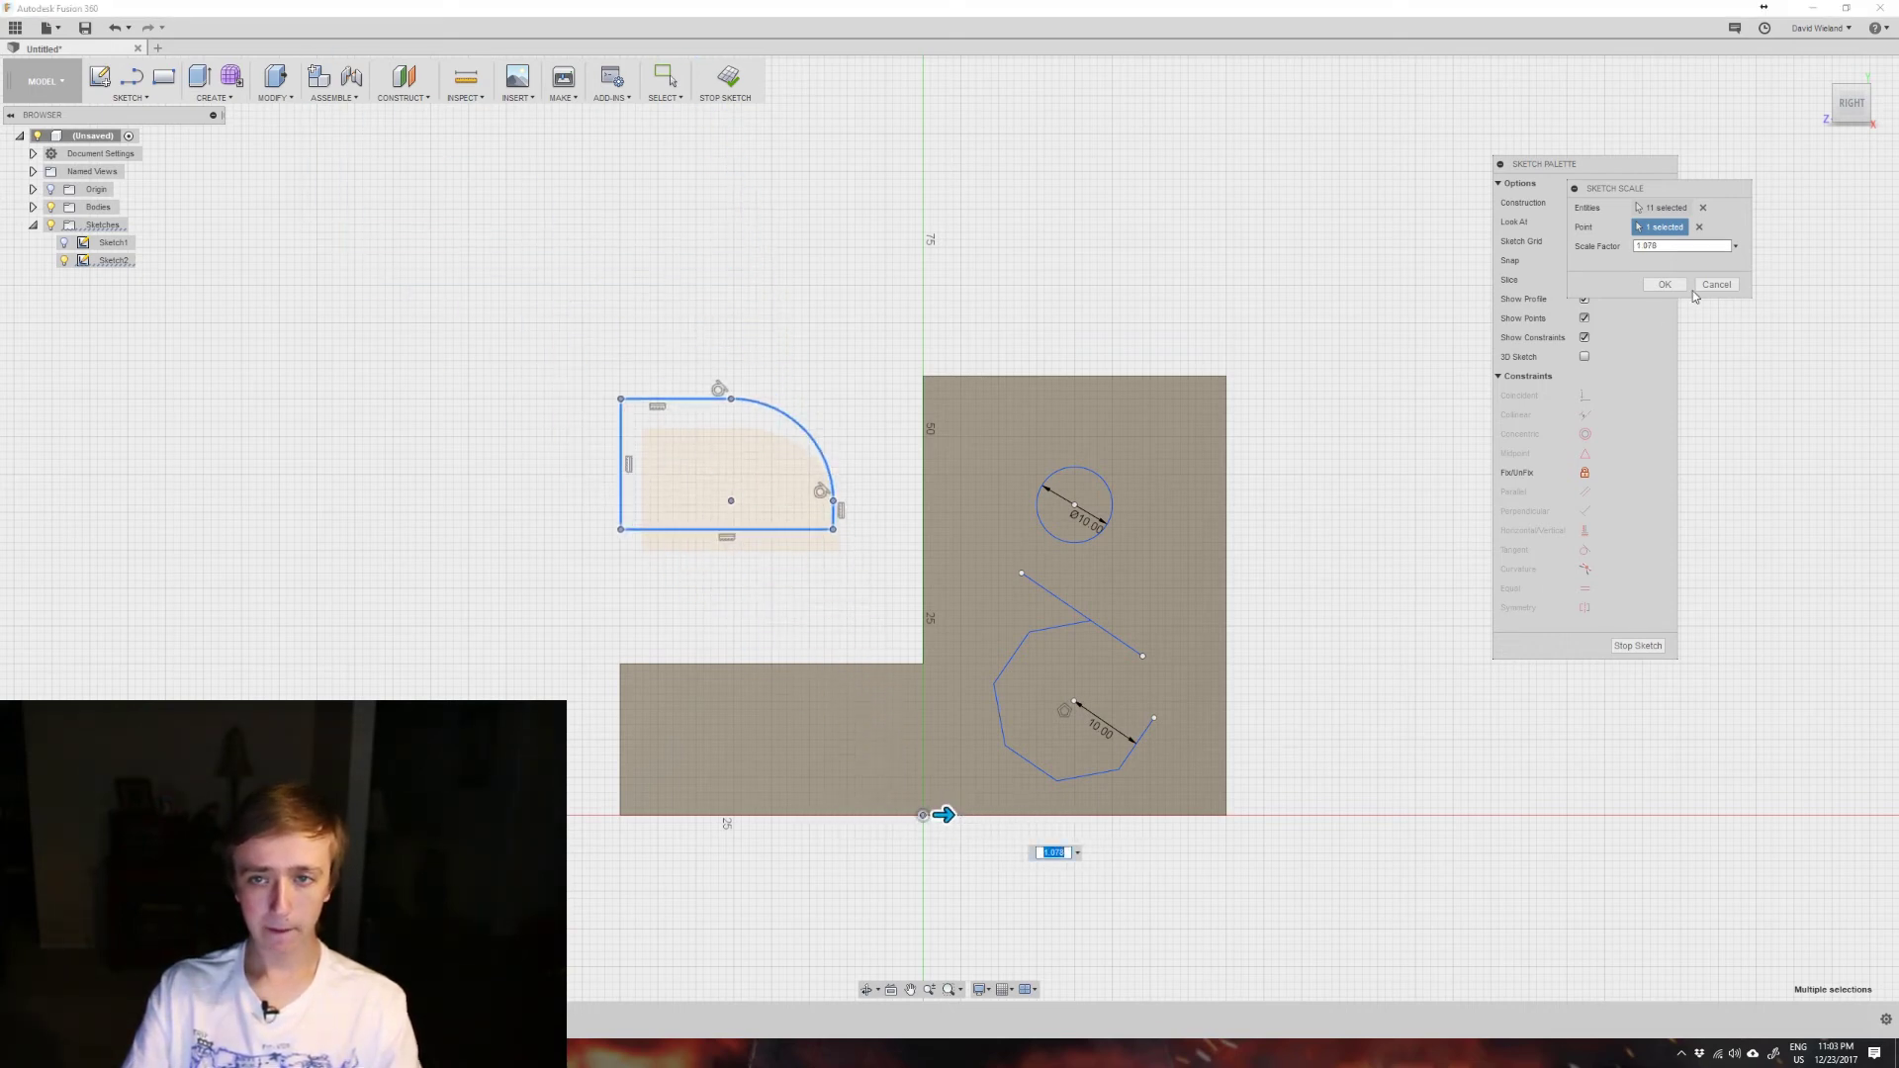
pyautogui.click(1665, 285)
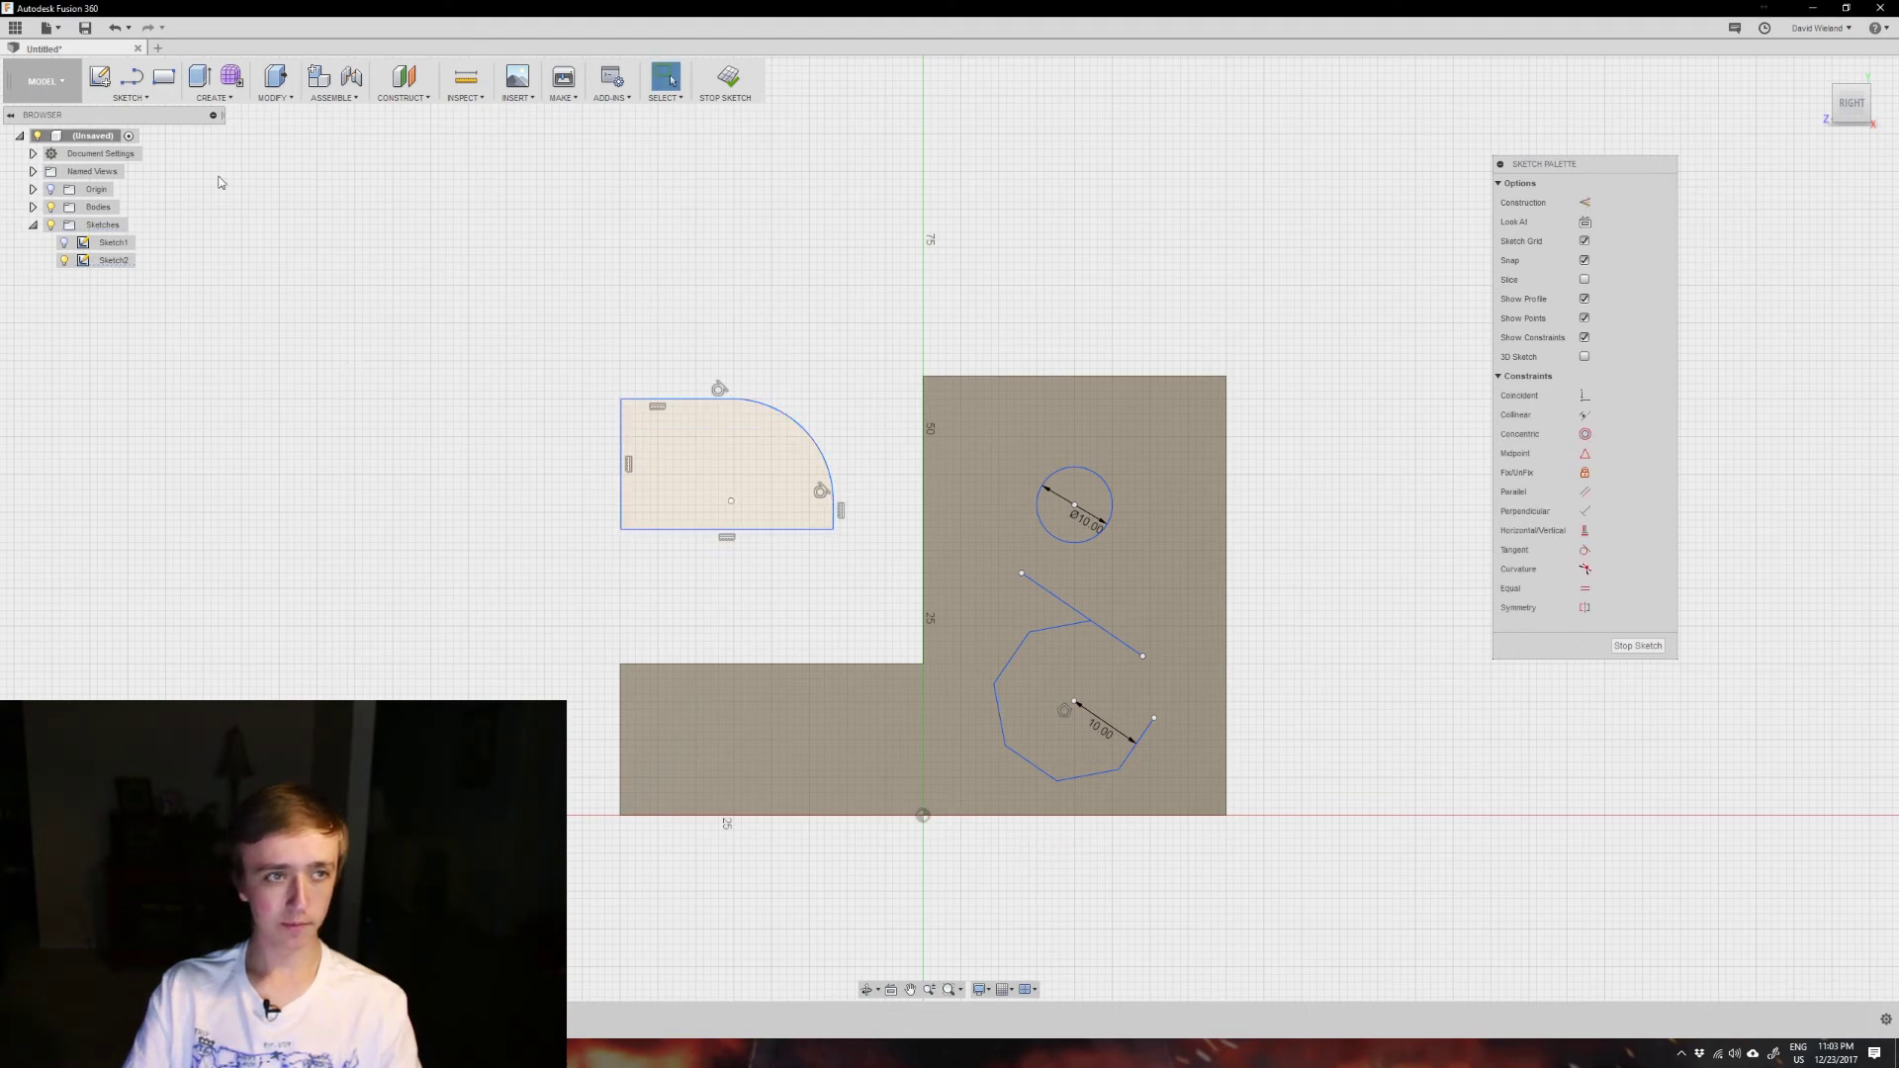
pyautogui.click(128, 96)
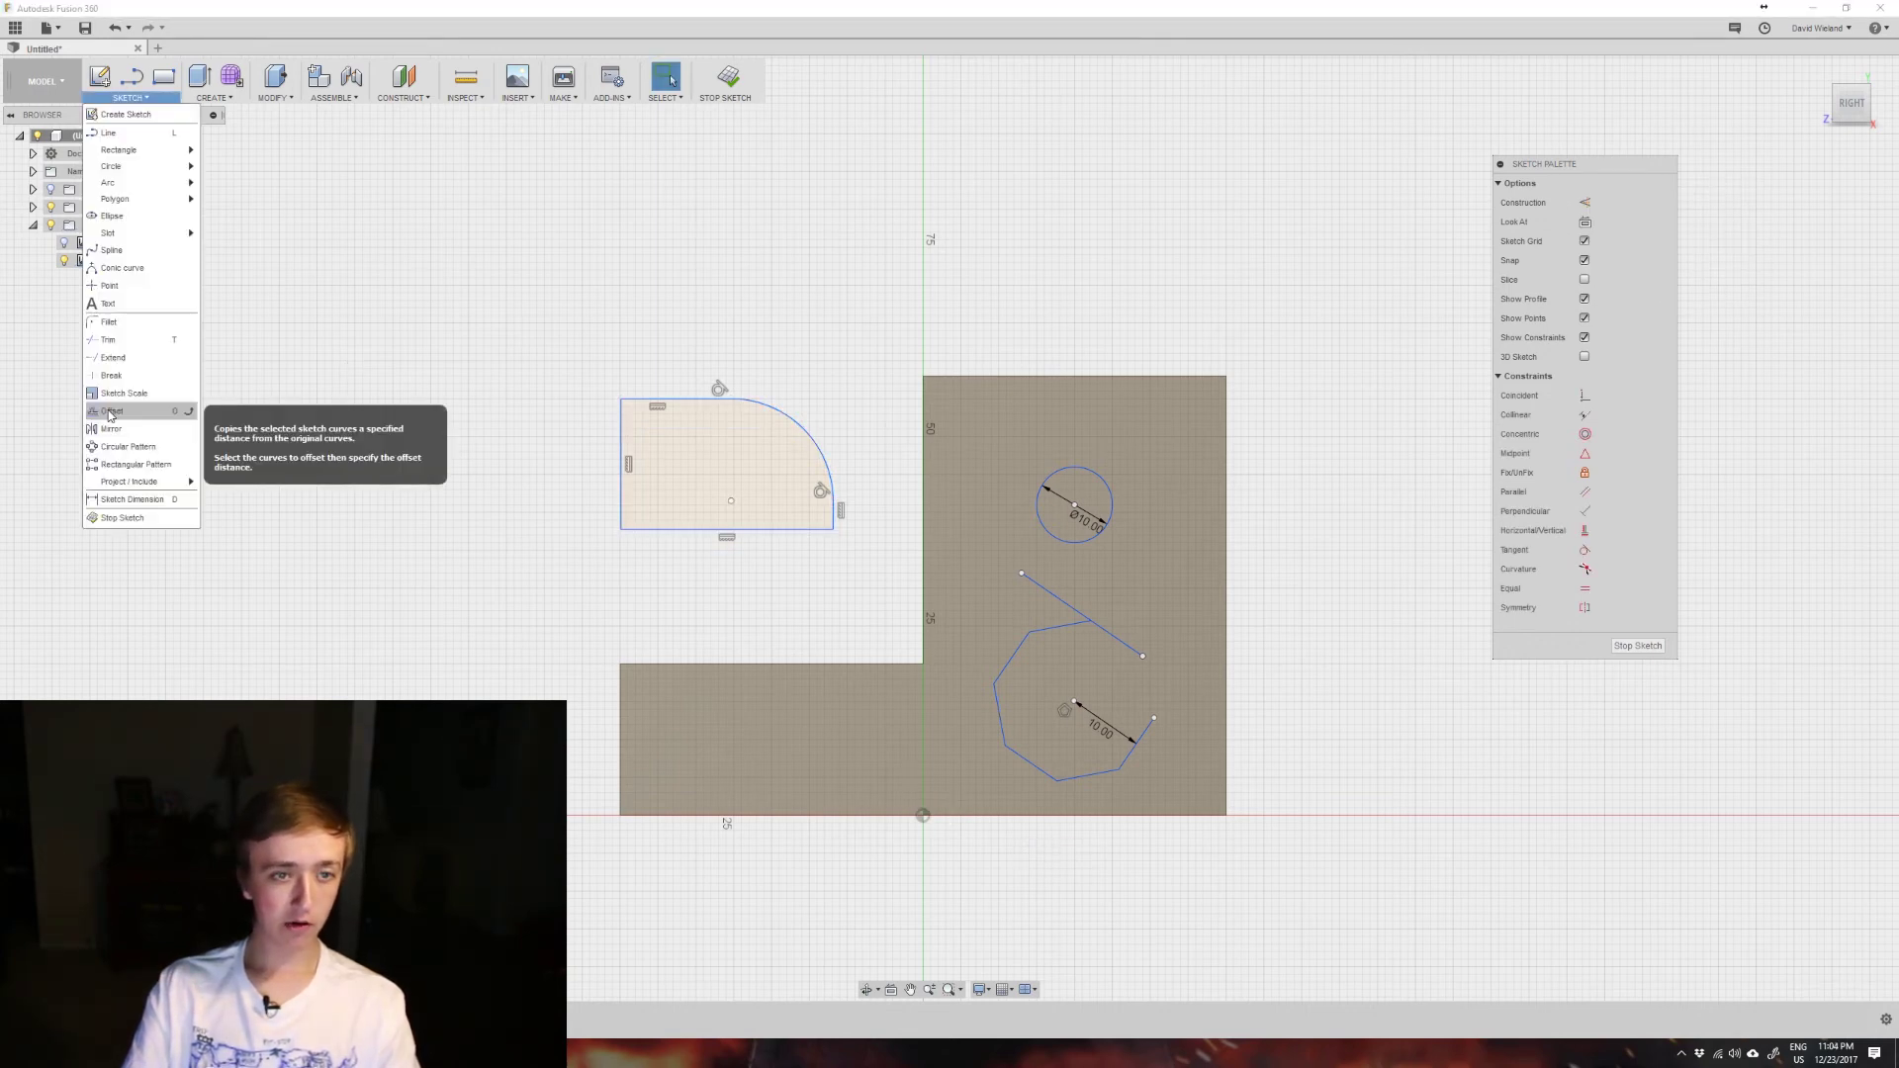
# Offset the rounded profile 3.448 mm inward to make a nested inner copy
pyautogui.click(109, 412)
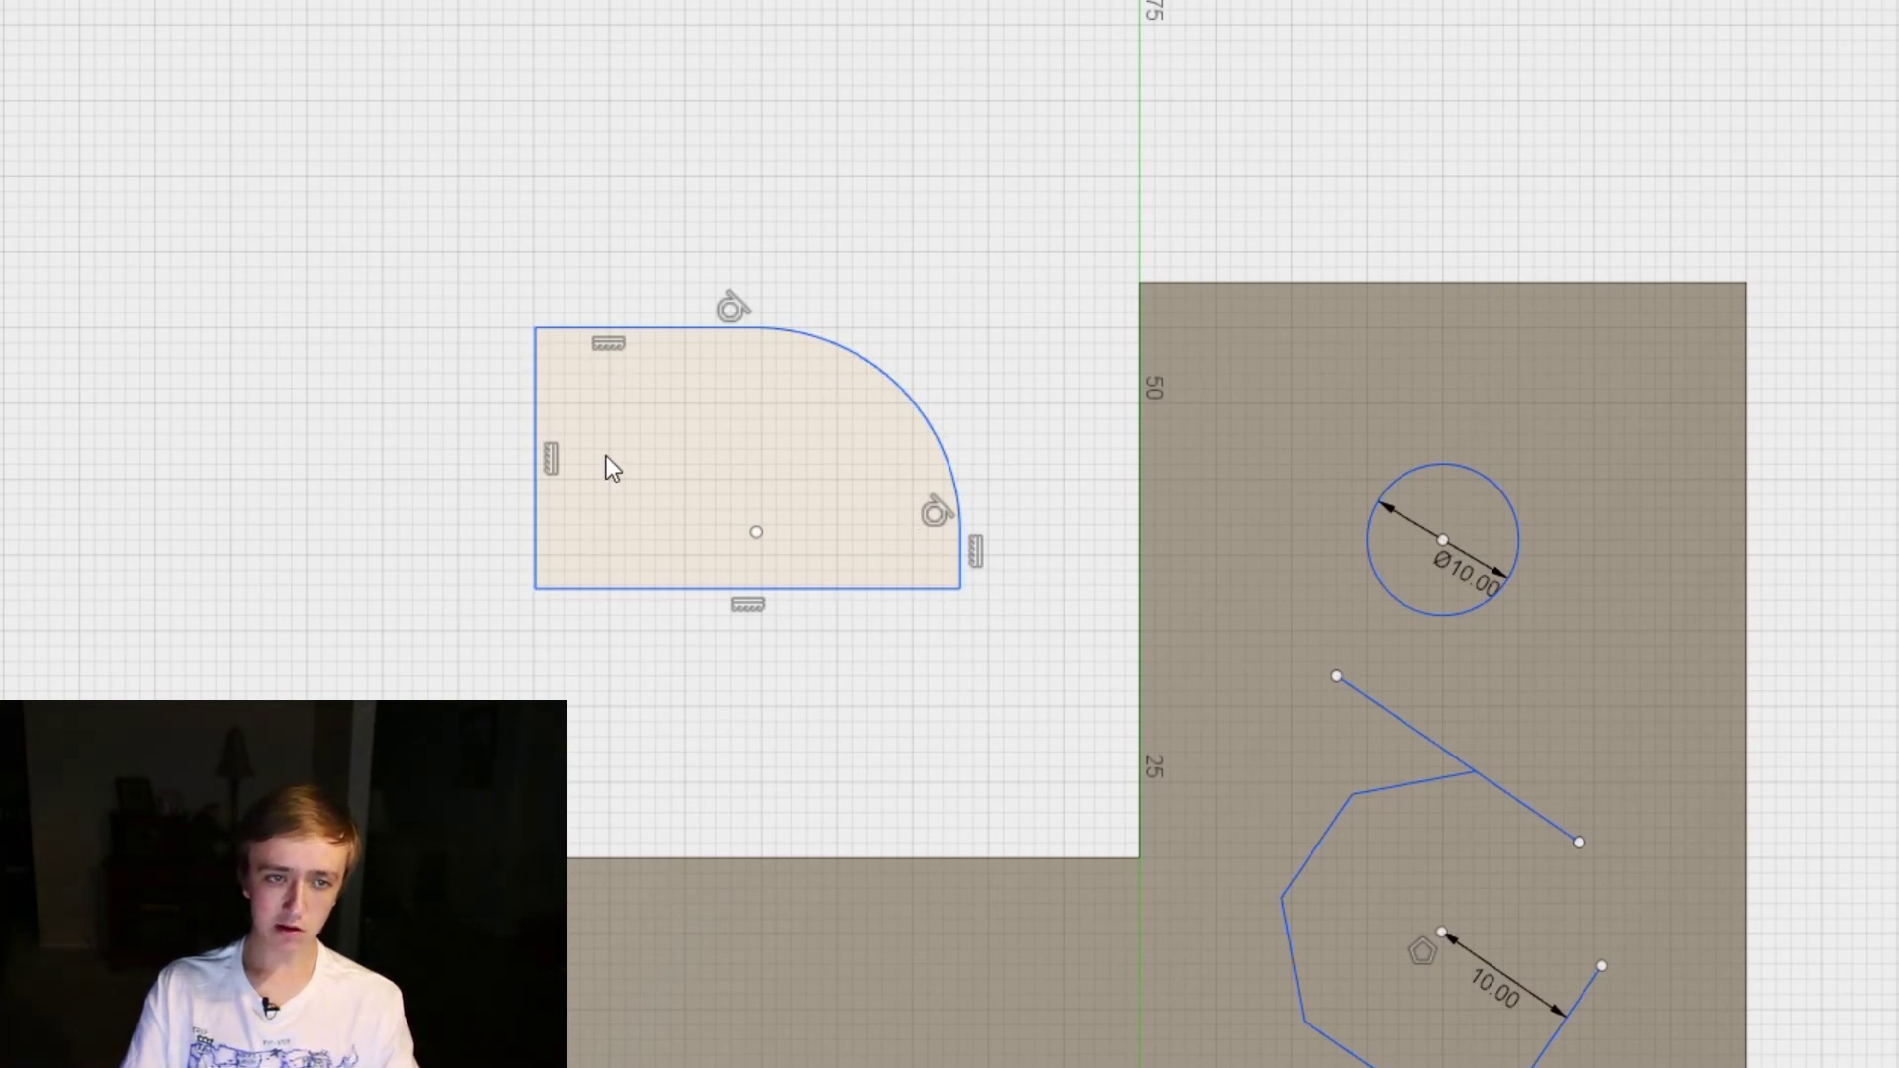
pyautogui.click(655, 330)
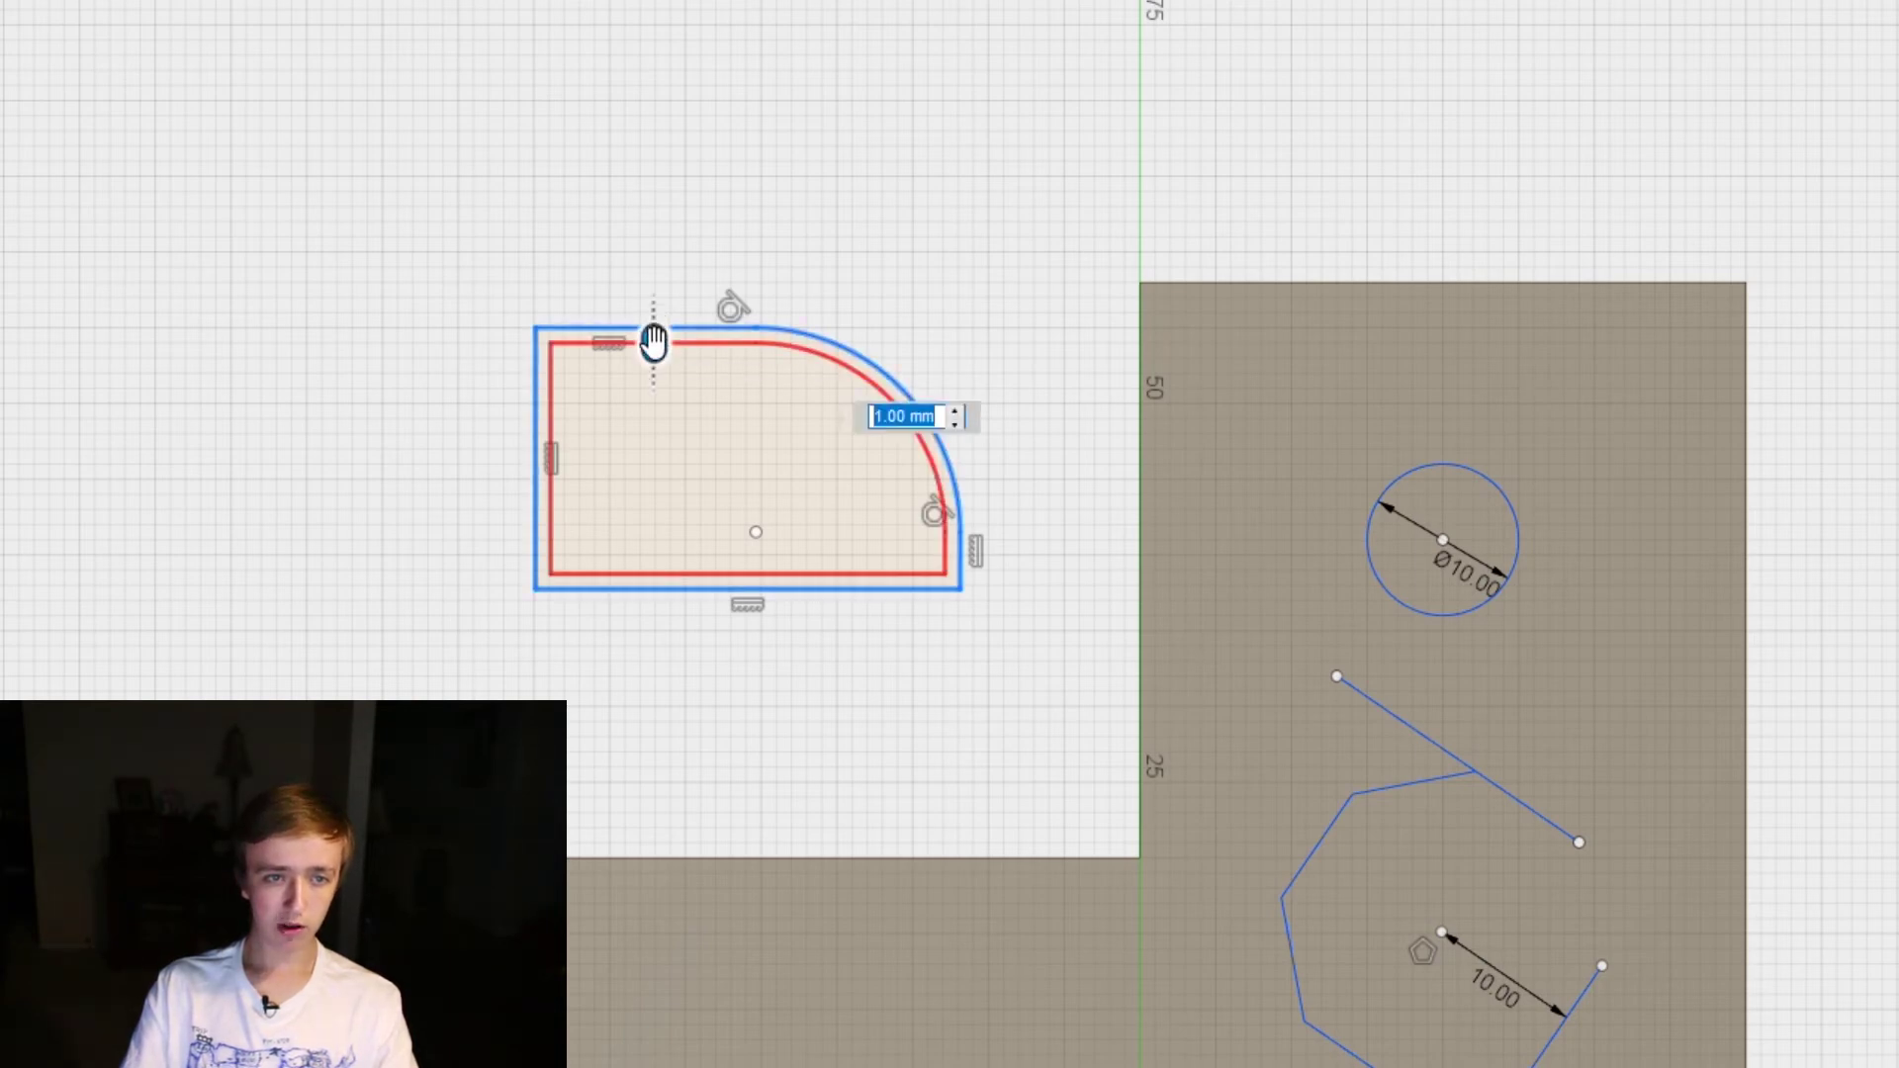
pyautogui.moveTo(653, 343); pyautogui.dragTo(650, 397)
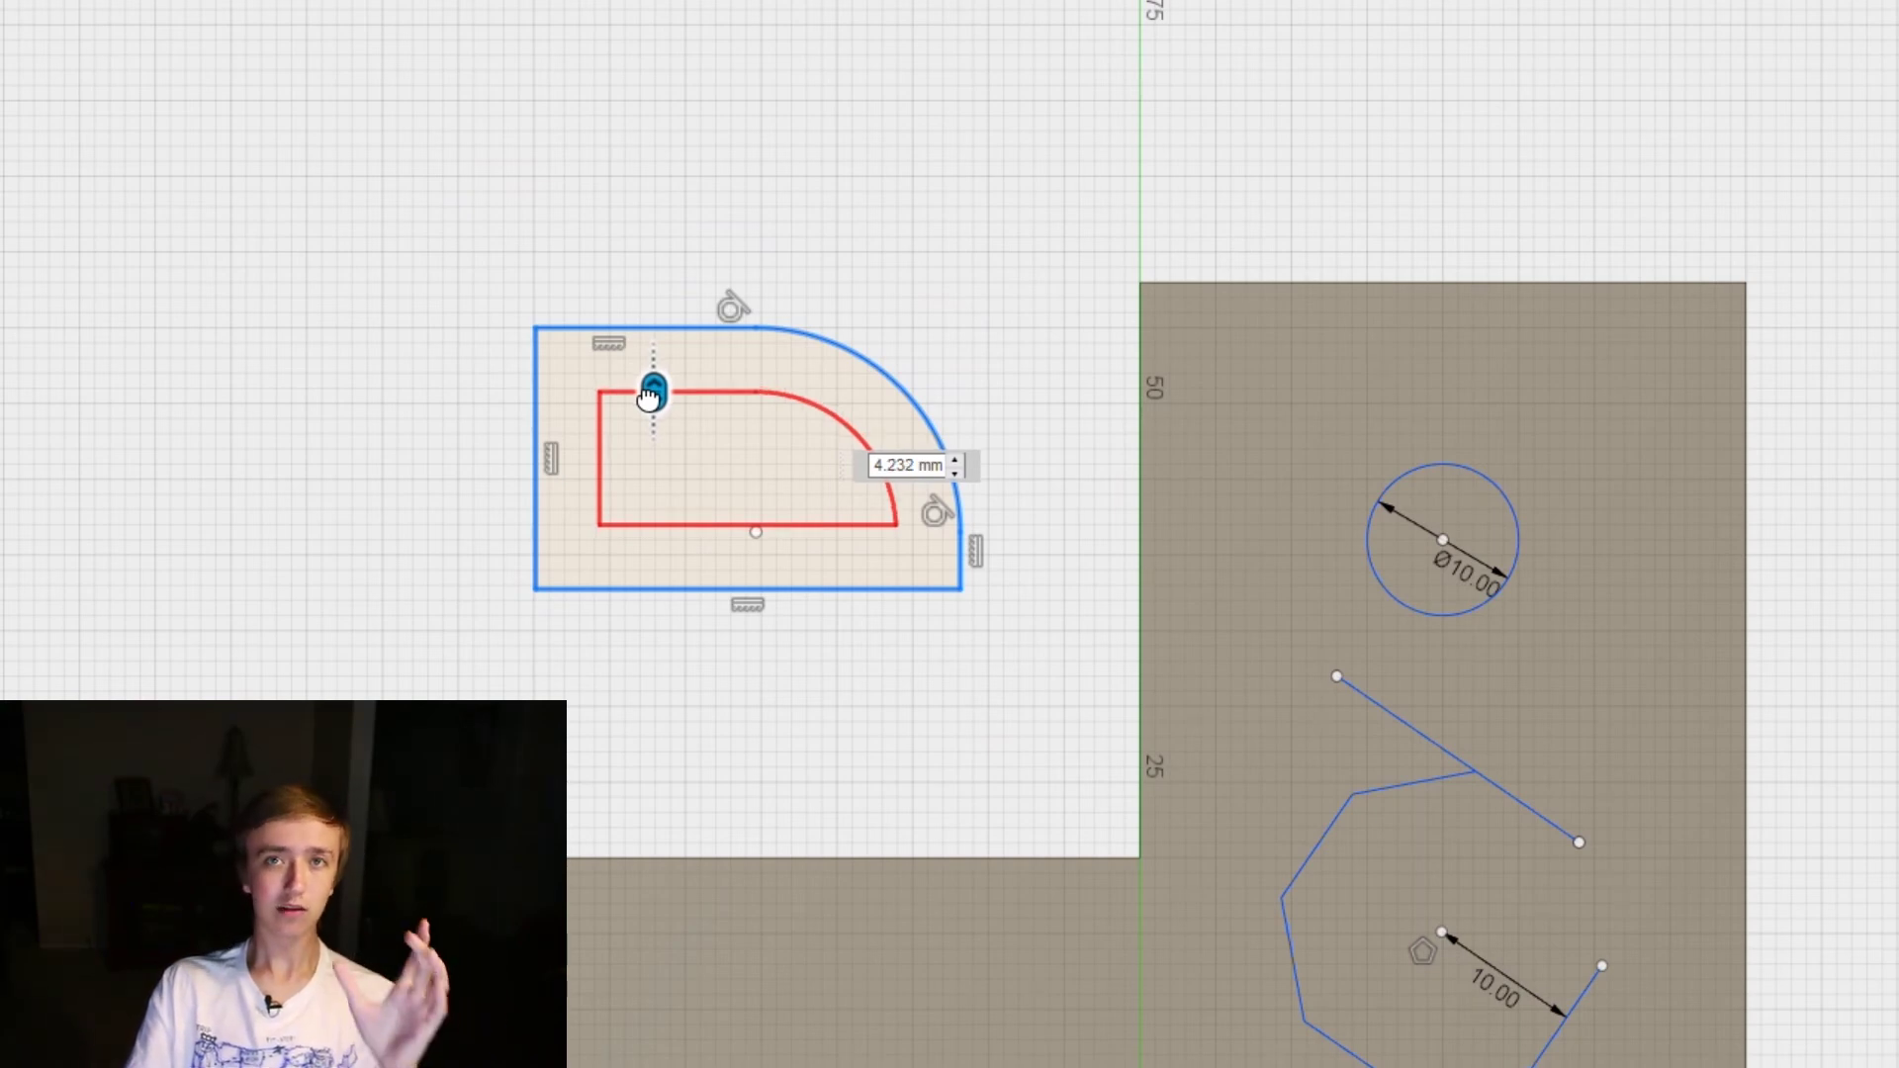
pyautogui.moveTo(650, 397); pyautogui.dragTo(653, 388)
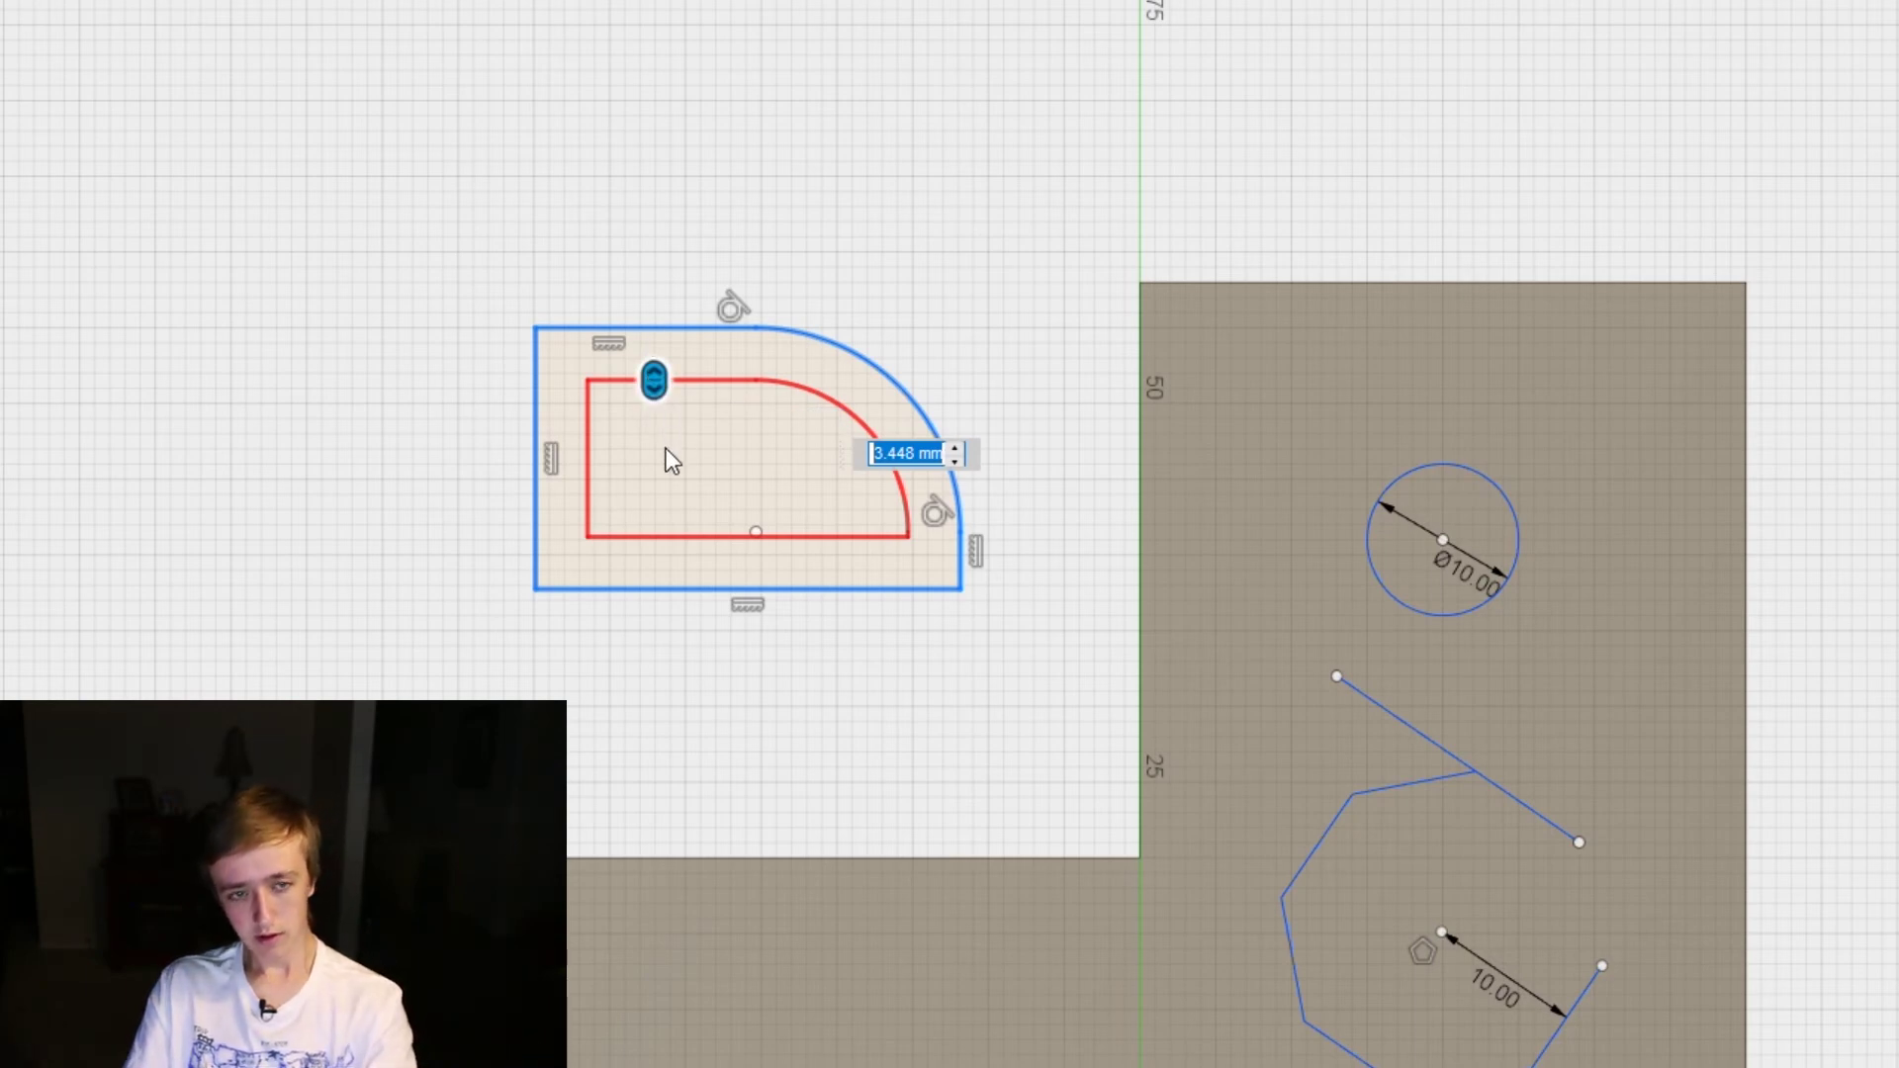
pyautogui.press('Return')
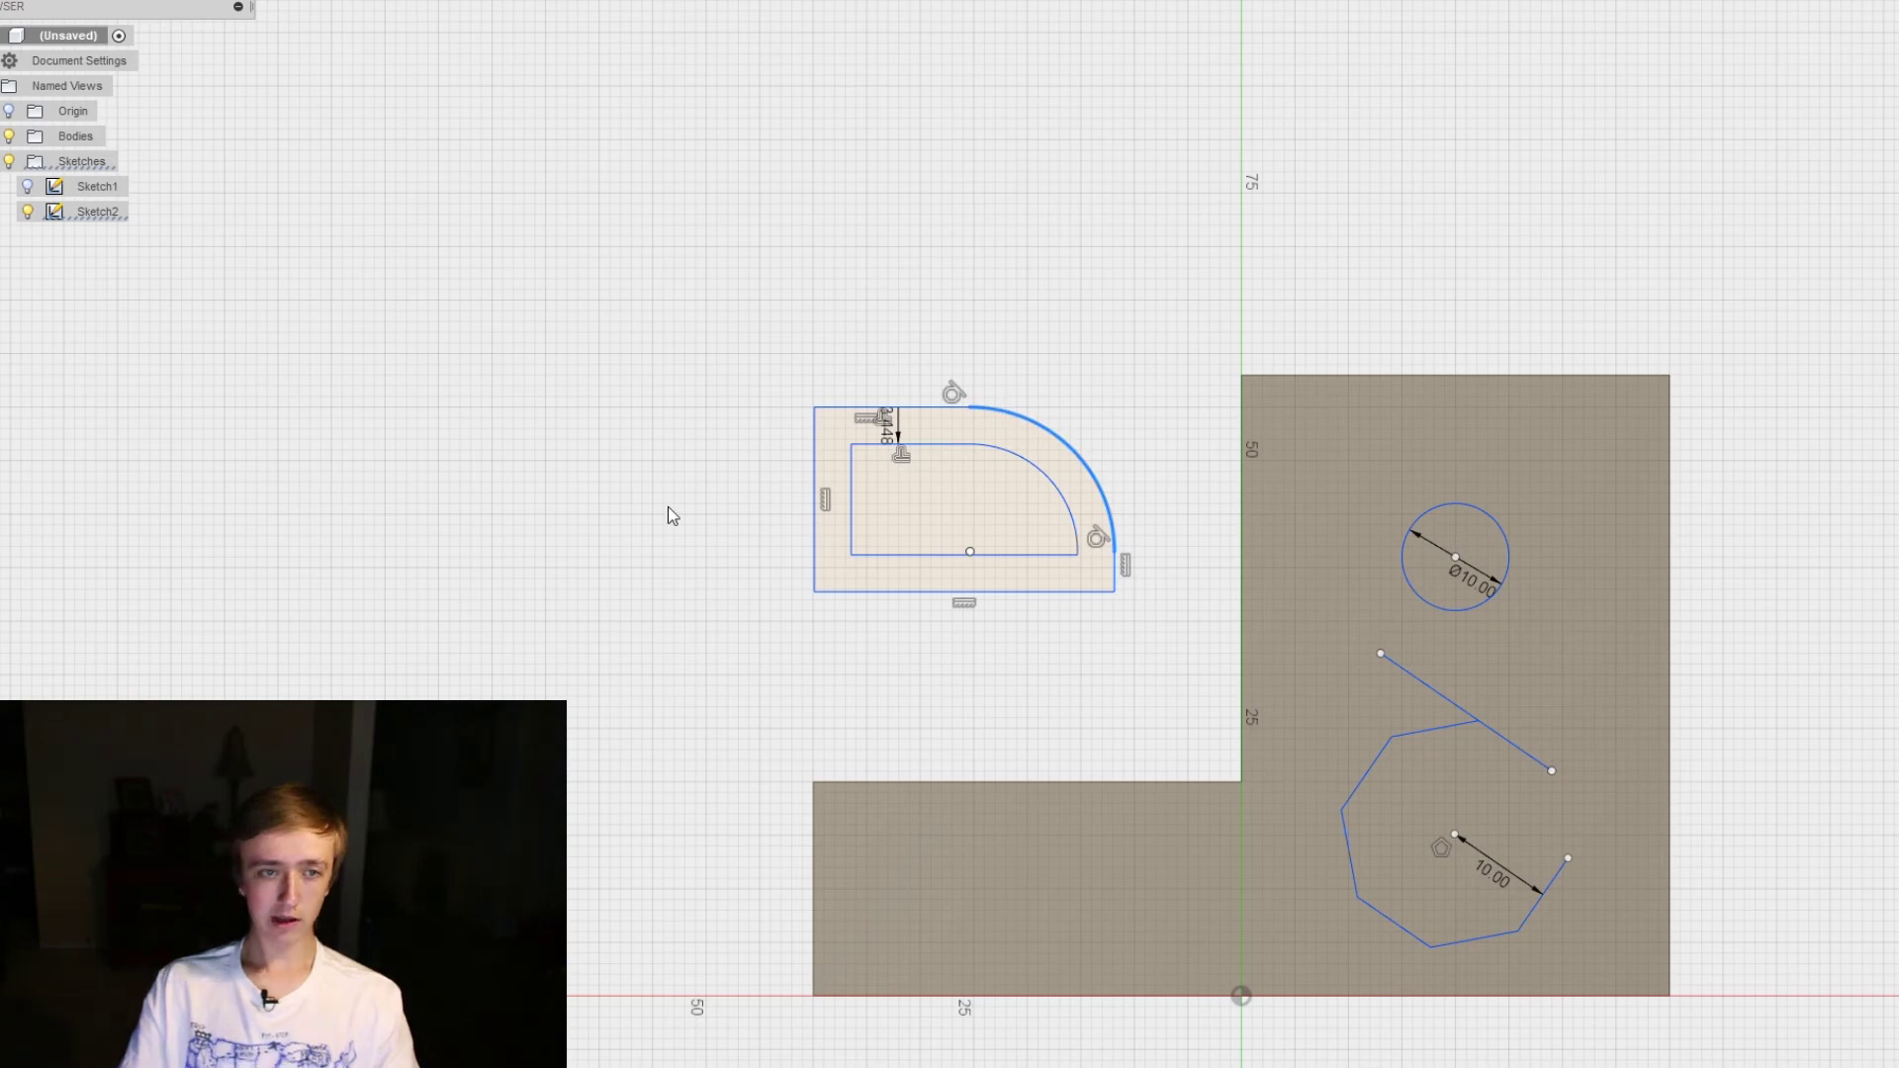
pyautogui.click(815, 469)
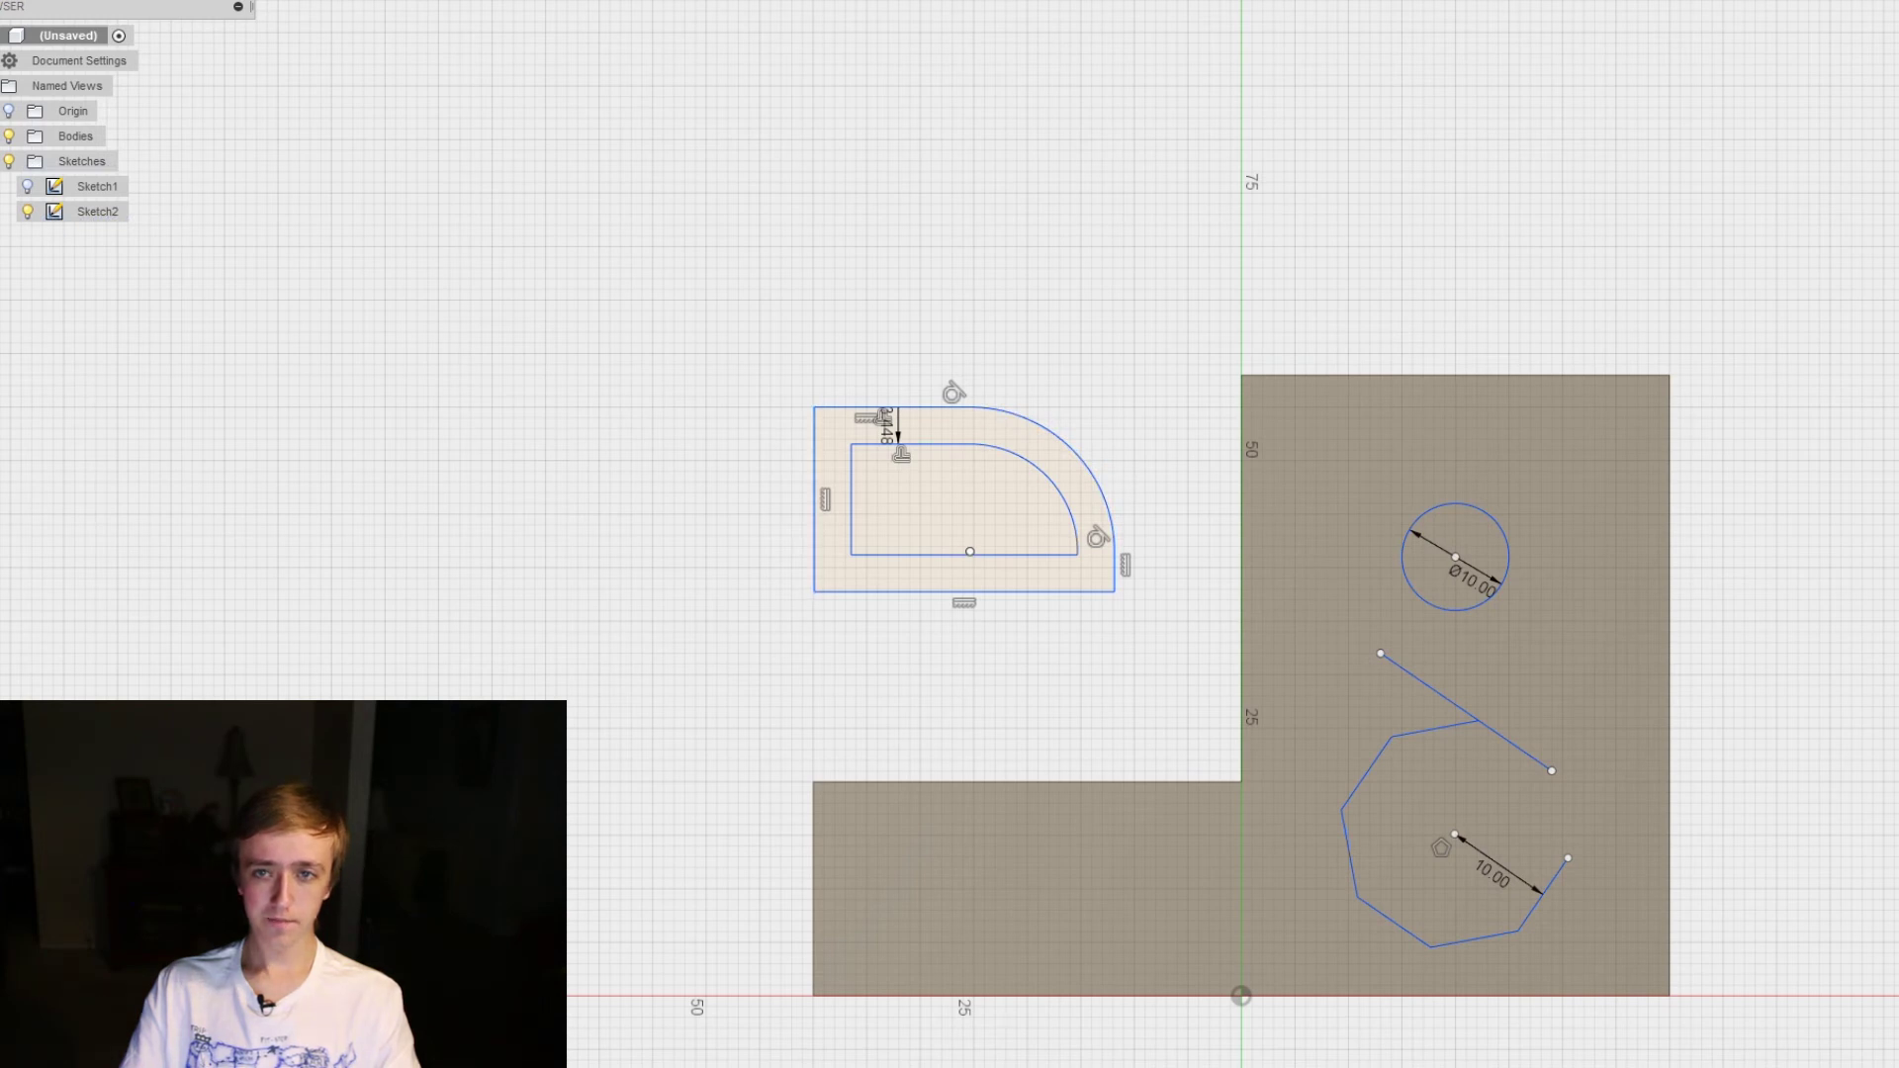
# Mirror the outer profile loop across its left edge
pyautogui.click(1063, 448)
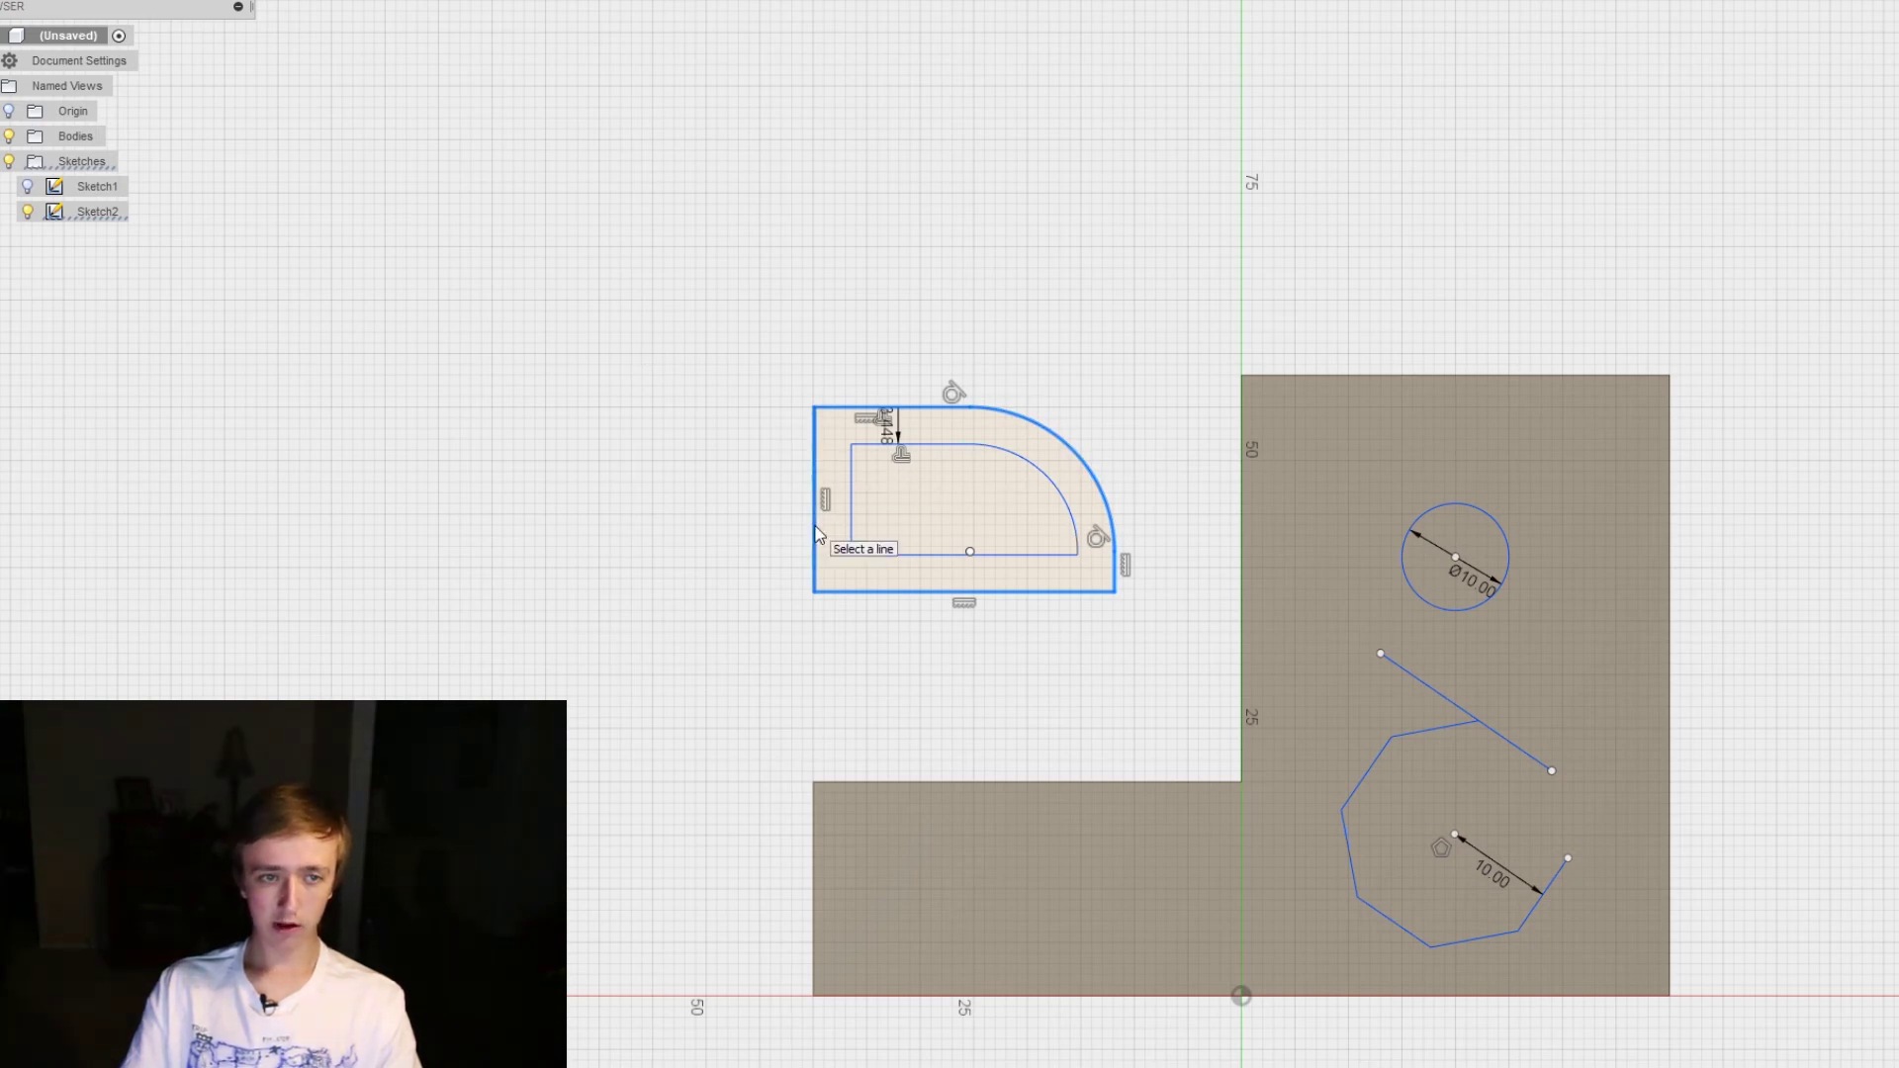
pyautogui.click(814, 445)
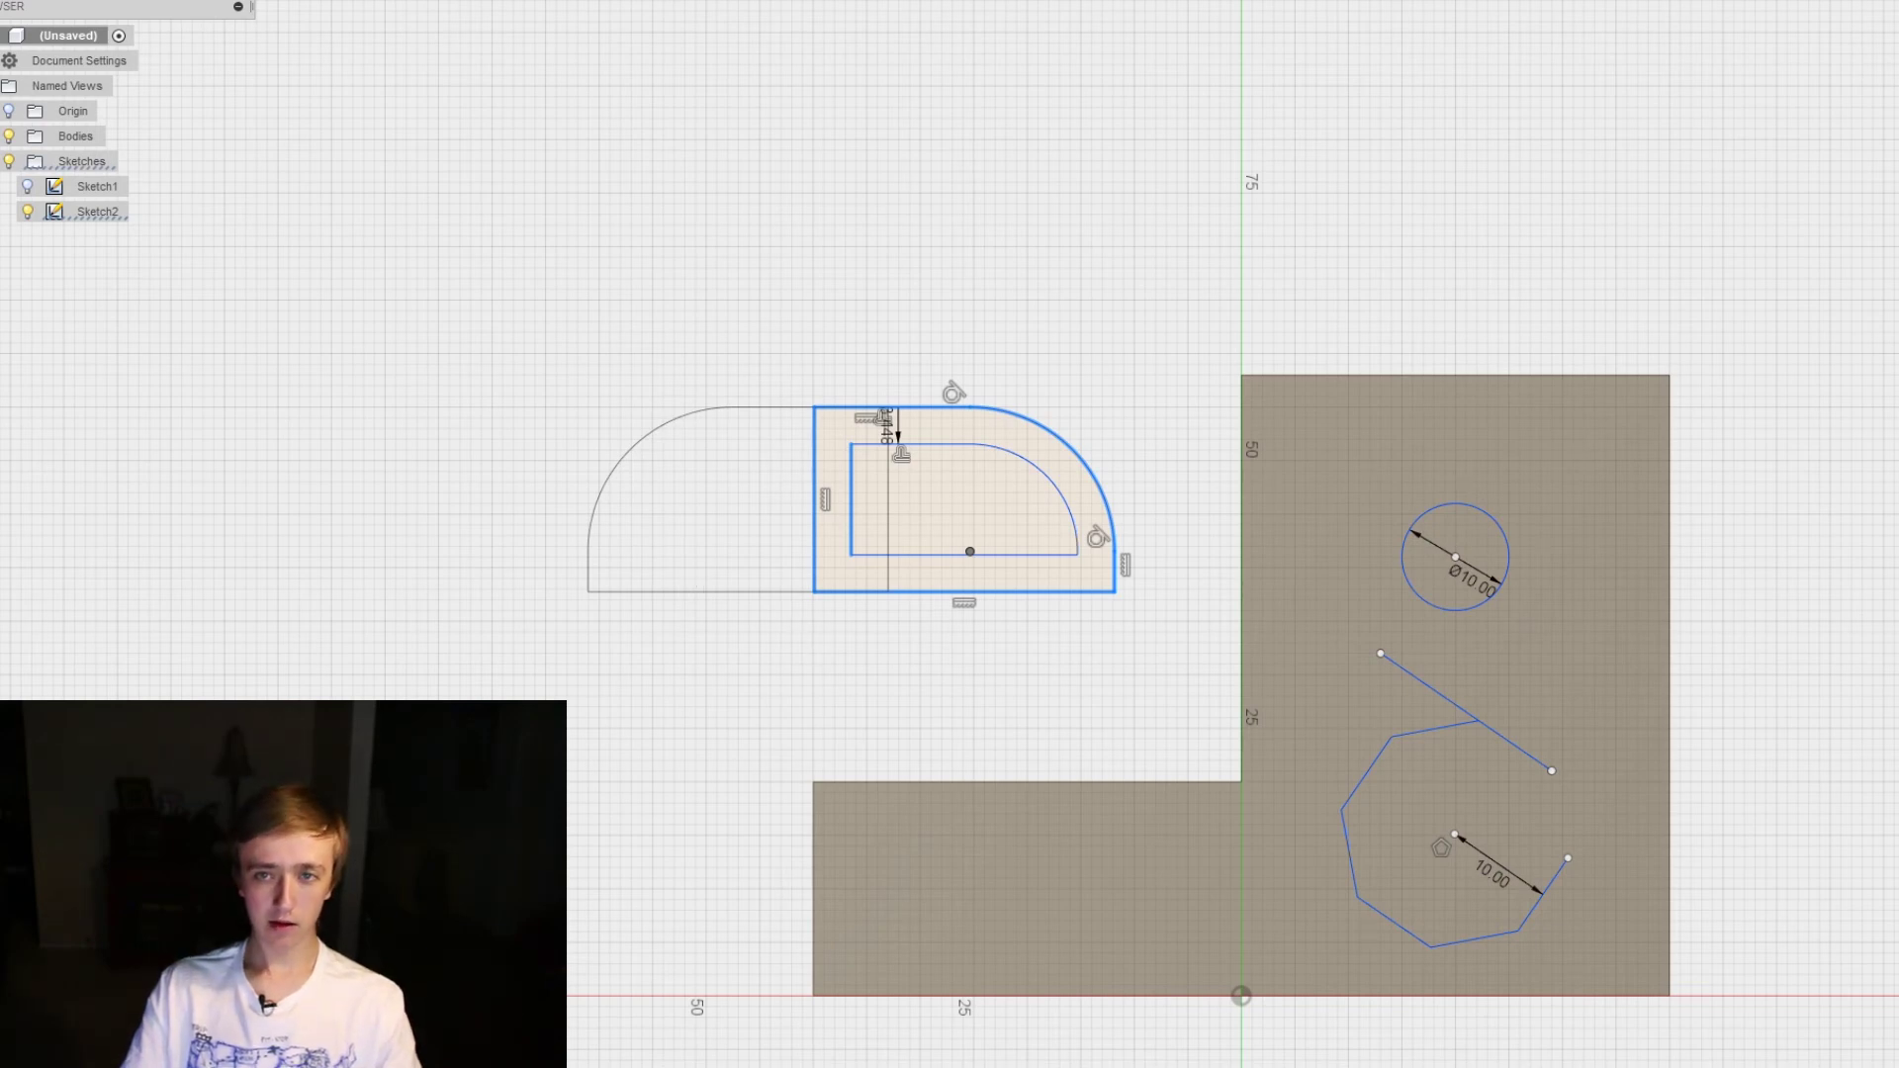
pyautogui.press('Return')
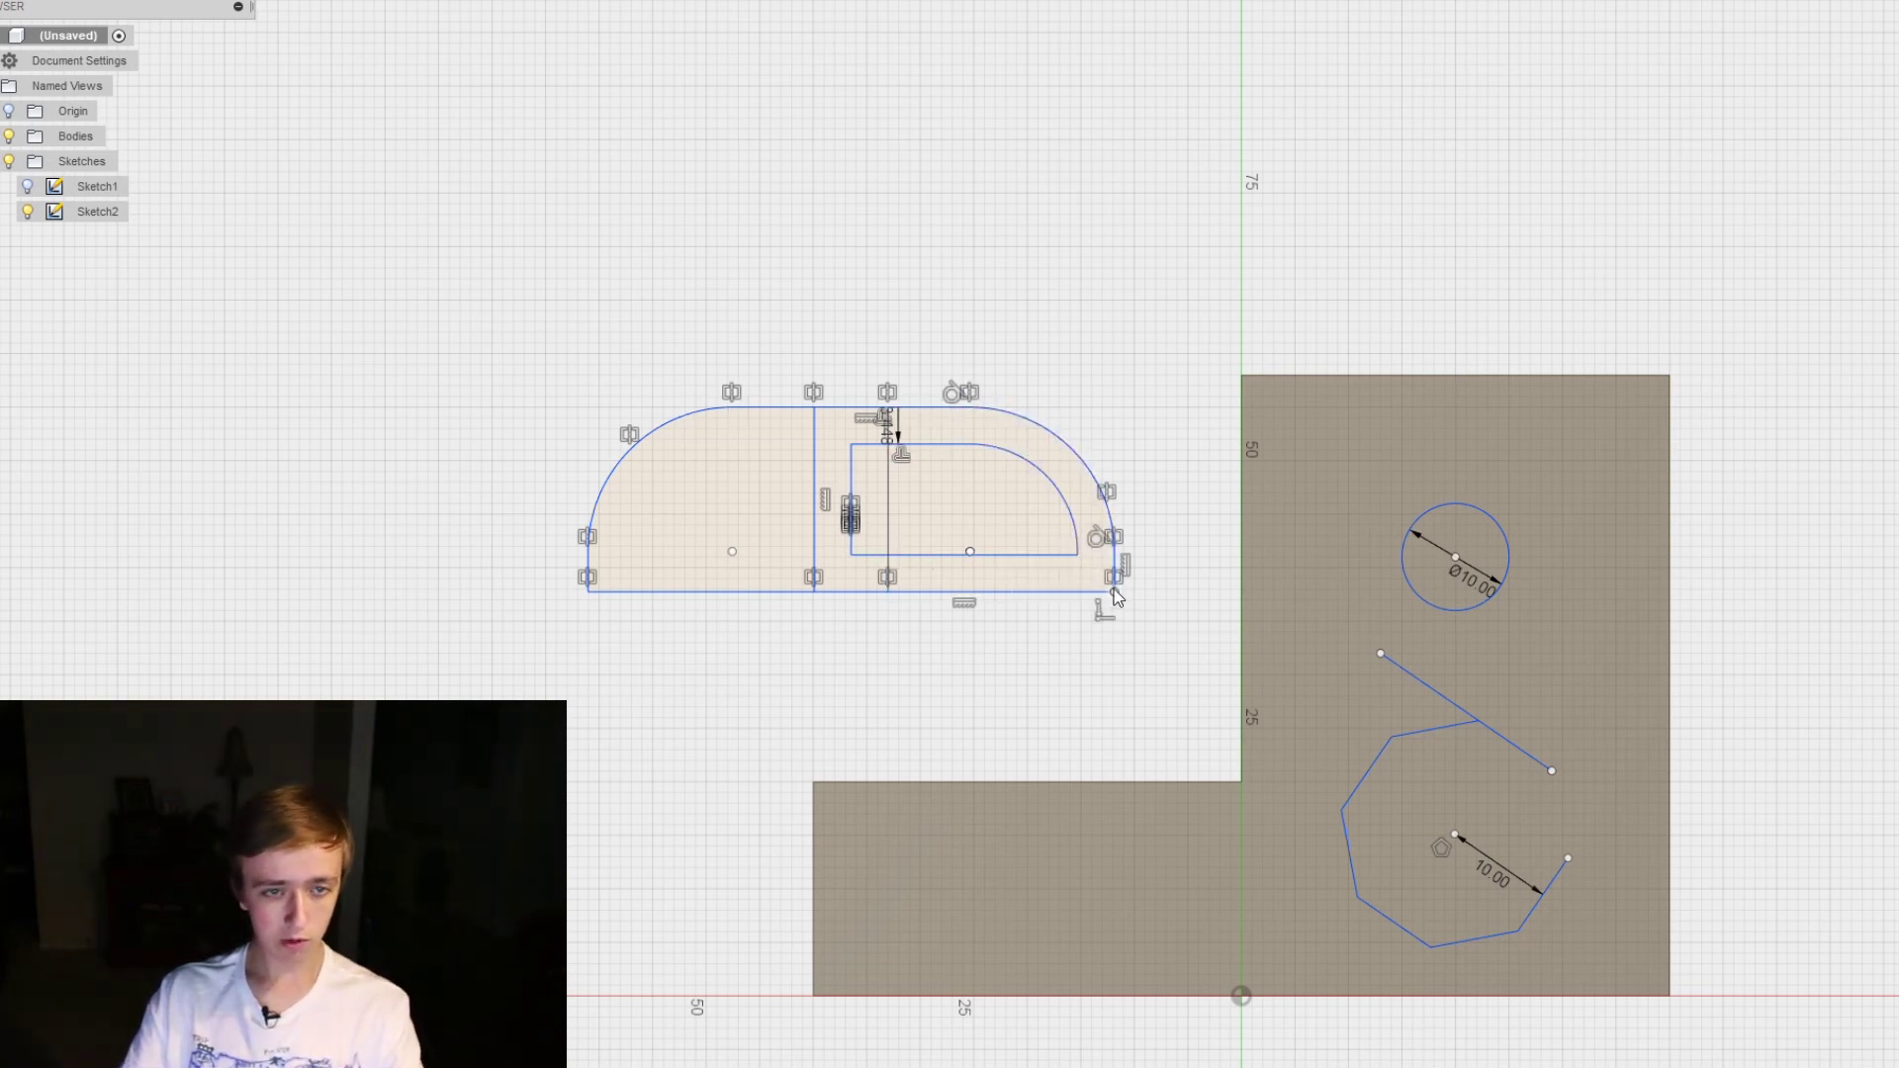
# Test the symmetry by stretching a corner, then undo the sketch changes with Ctrl+Z
pyautogui.moveTo(1114, 591)
pyautogui.mouseDown()
pyautogui.moveTo(1177, 592)
pyautogui.moveTo(1117, 589)
pyautogui.moveTo(1154, 601)
pyautogui.mouseUp()
pyautogui.hotkey('ctrl', 'z')
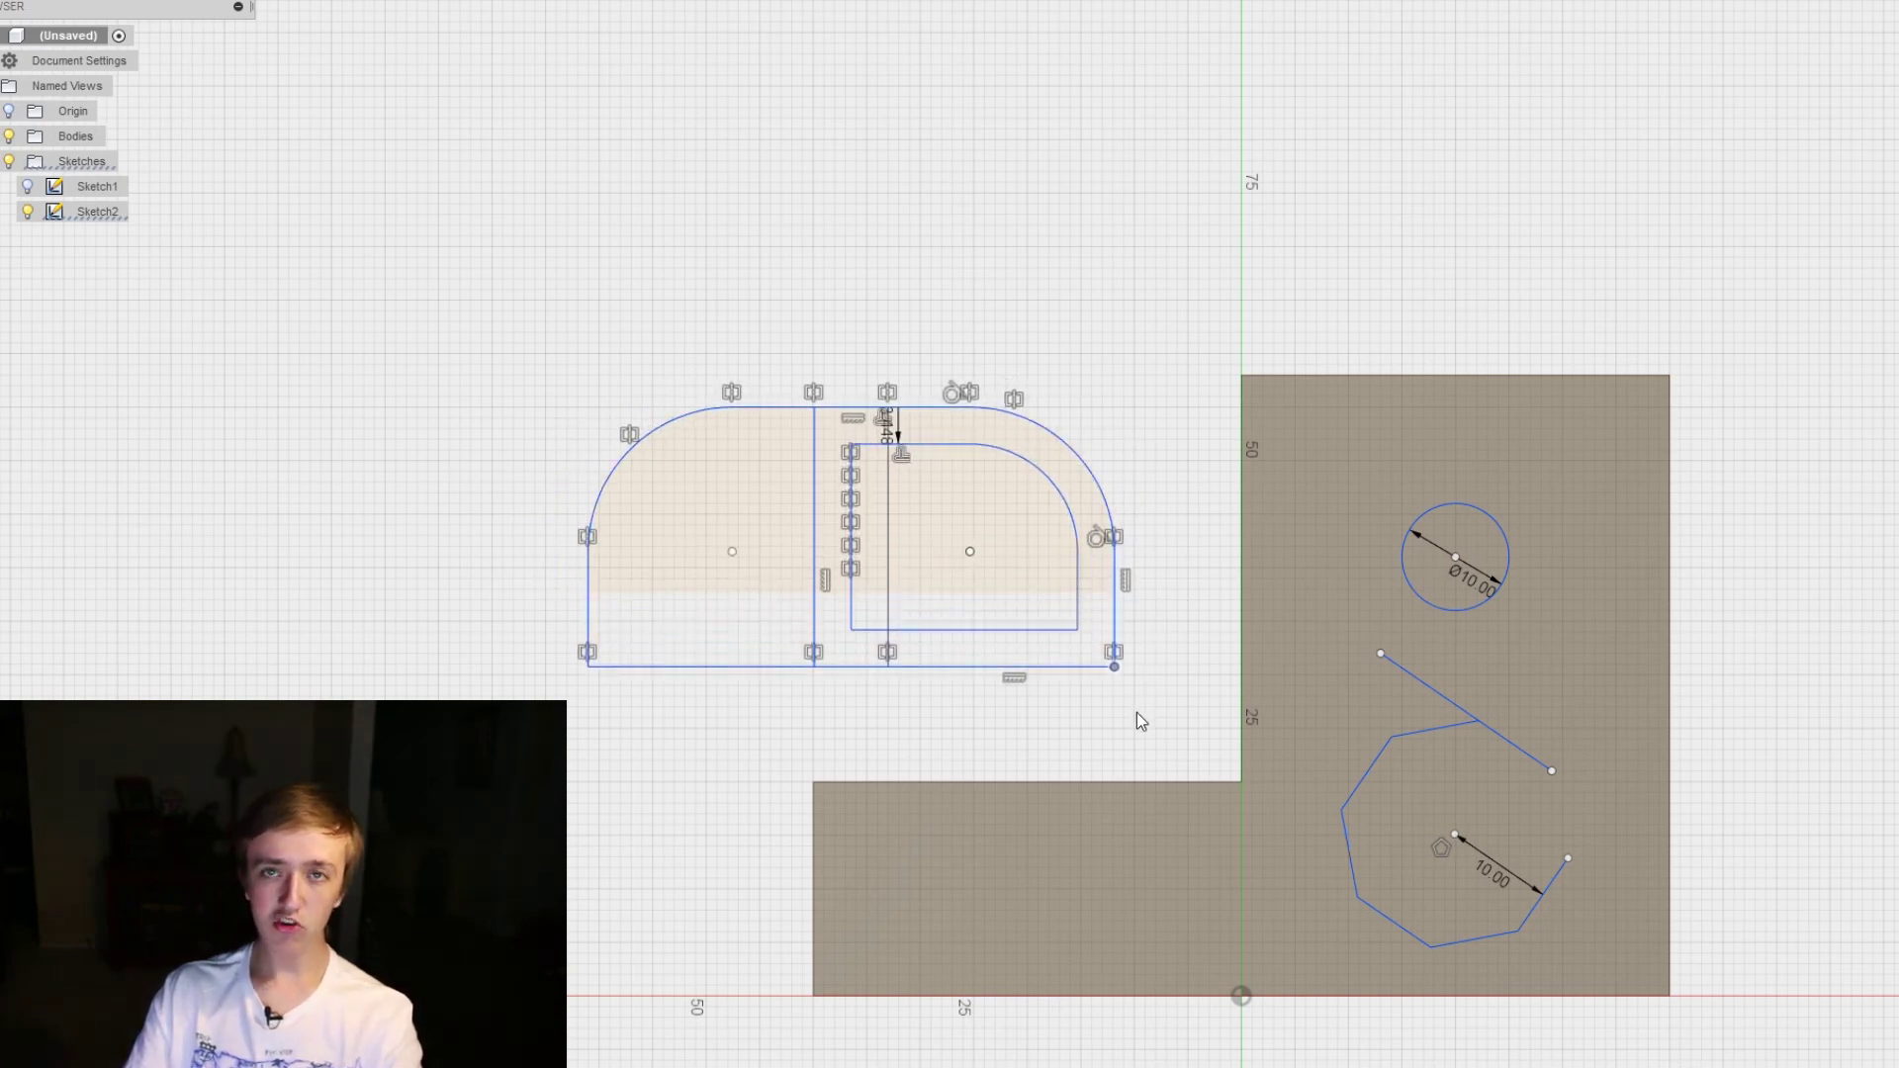
pyautogui.hotkey('ctrl', 'z')
pyautogui.hotkey('ctrl', 'z')
pyautogui.hotkey('ctrl', 'z')
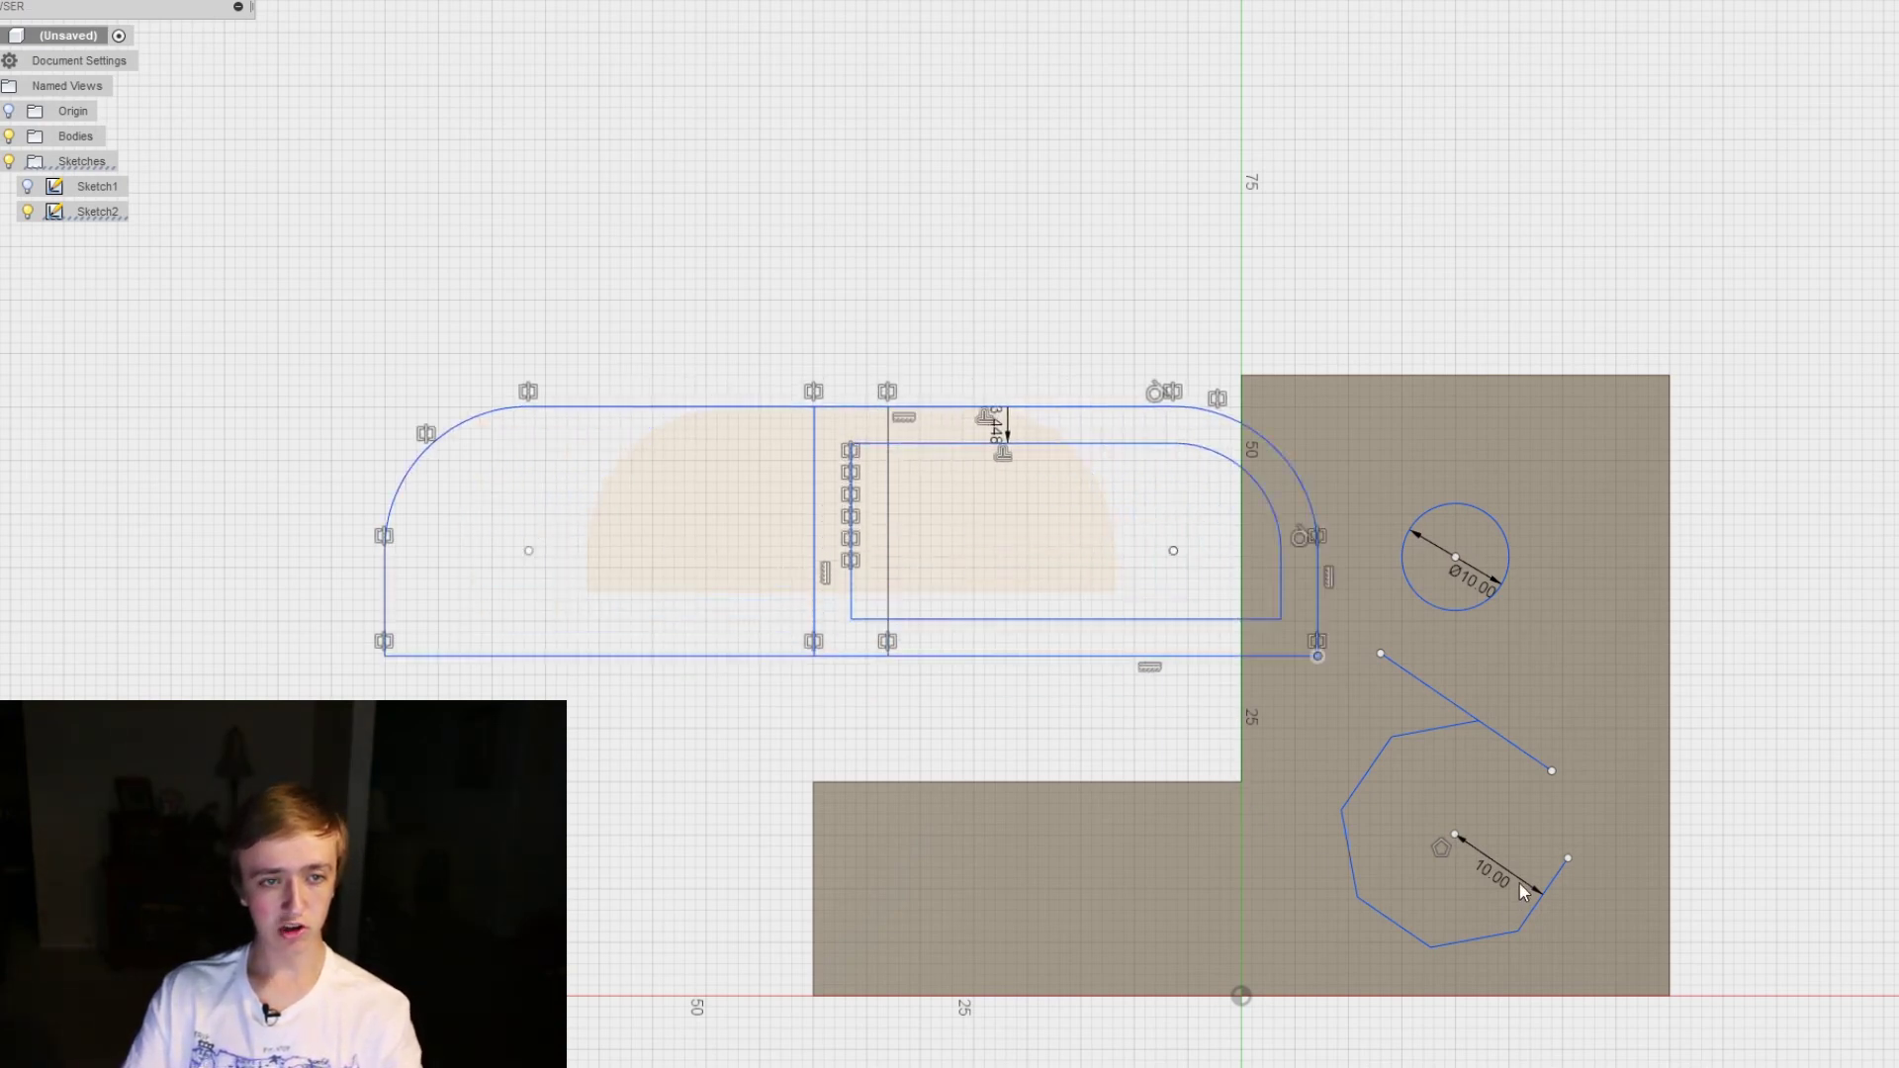
pyautogui.hotkey('ctrl', 'z')
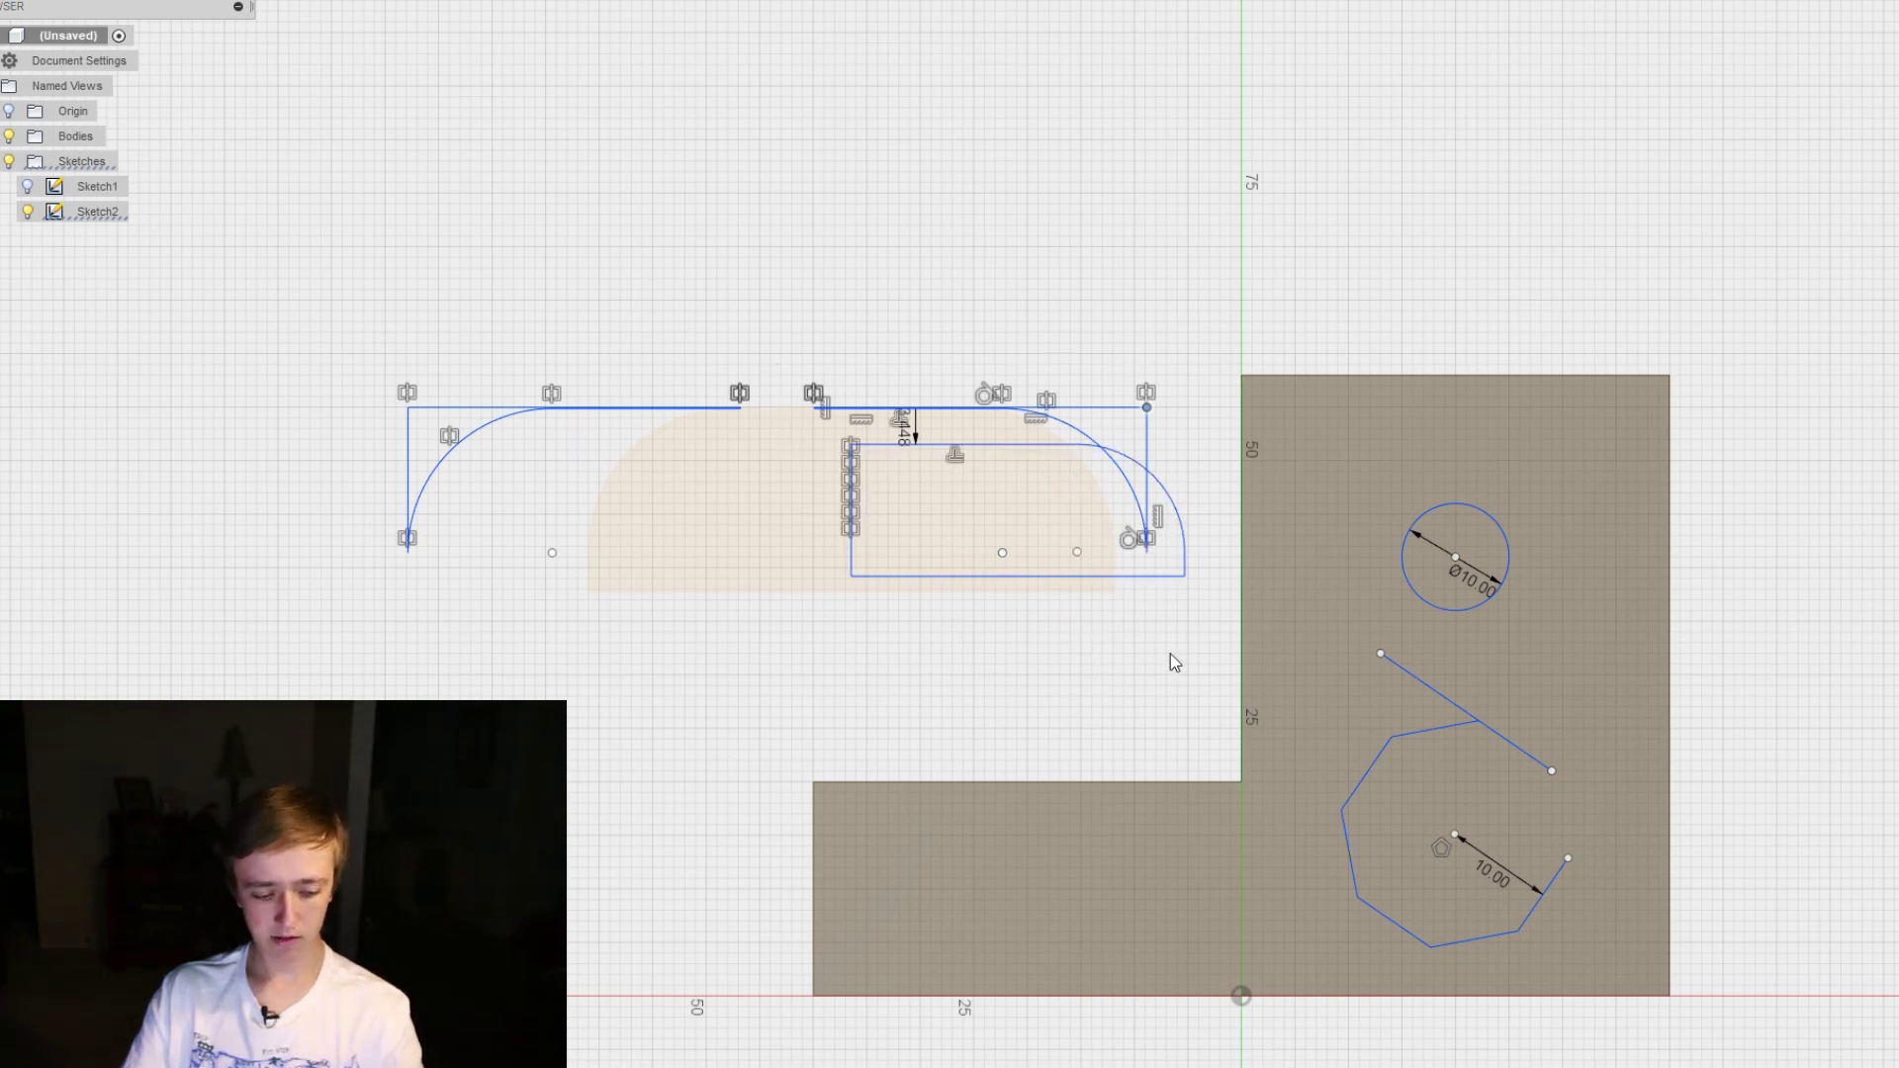
pyautogui.hotkey('ctrl', 'z')
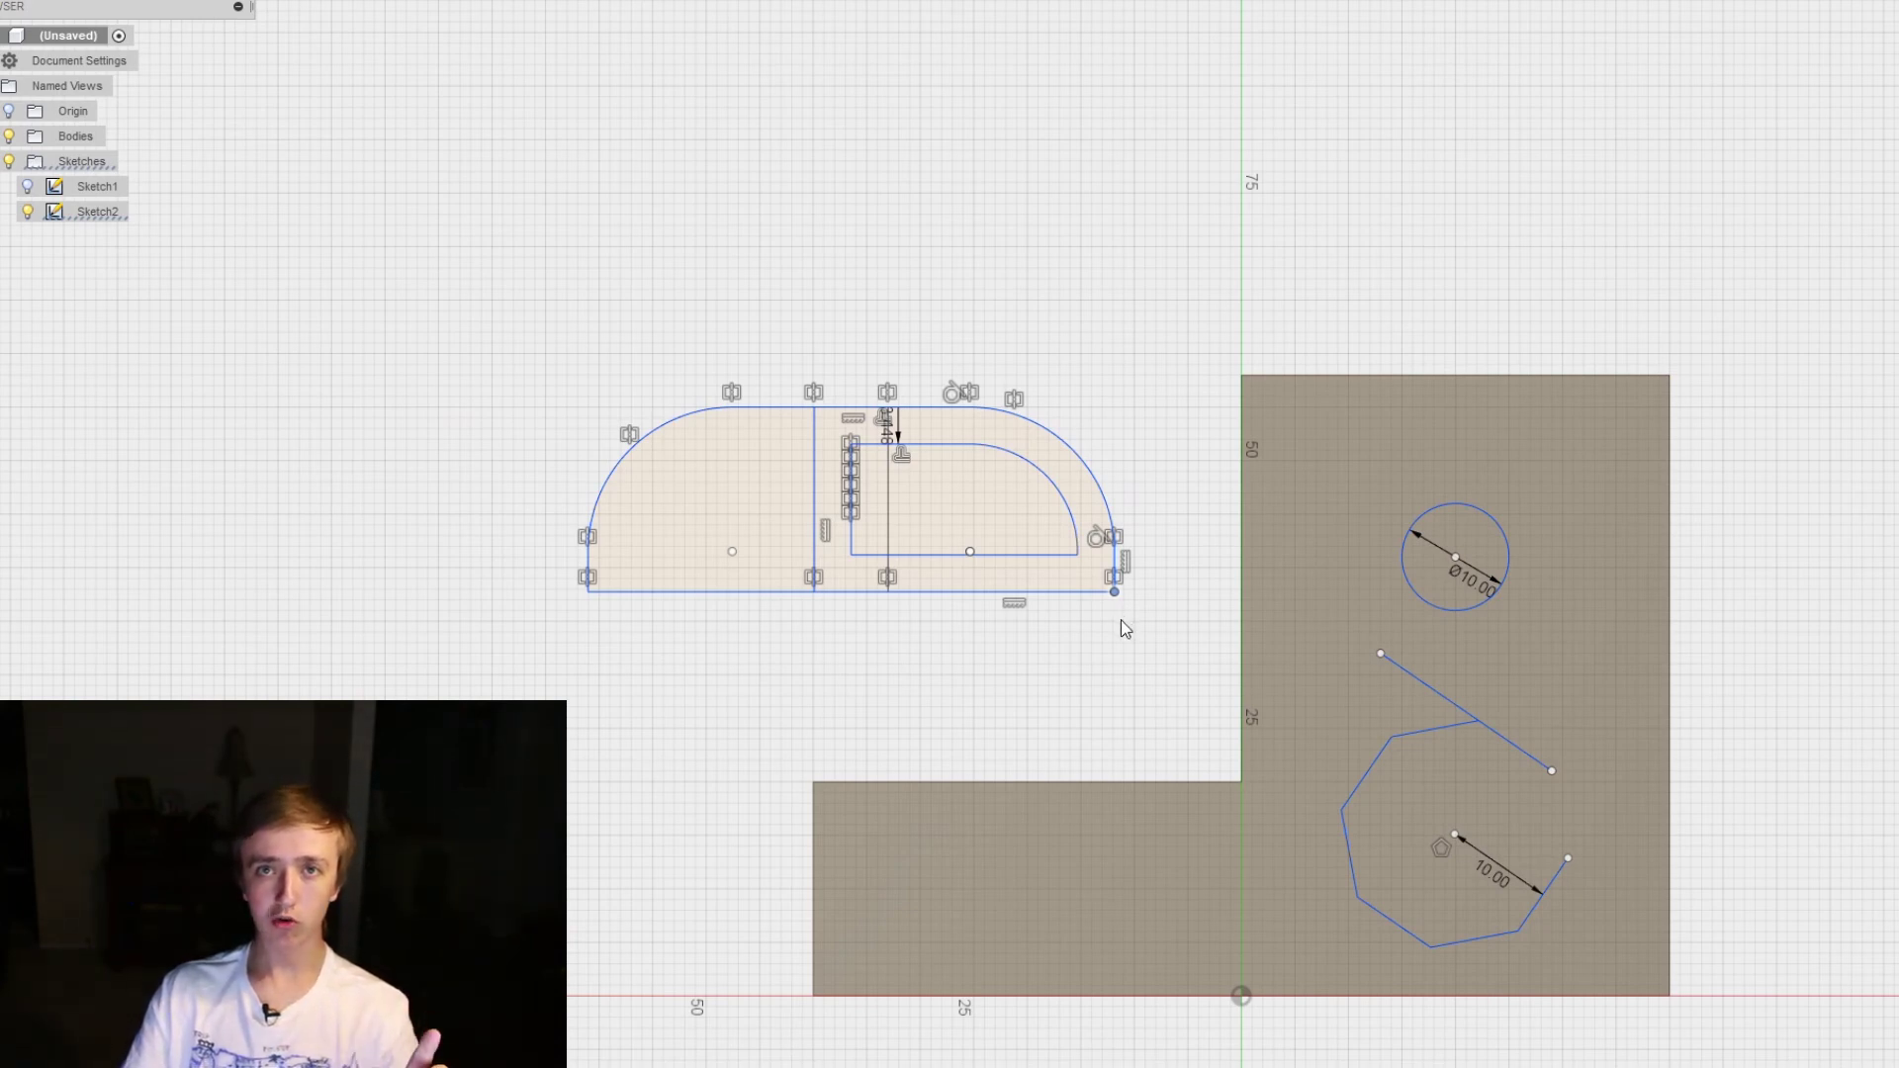
pyautogui.click(128, 97)
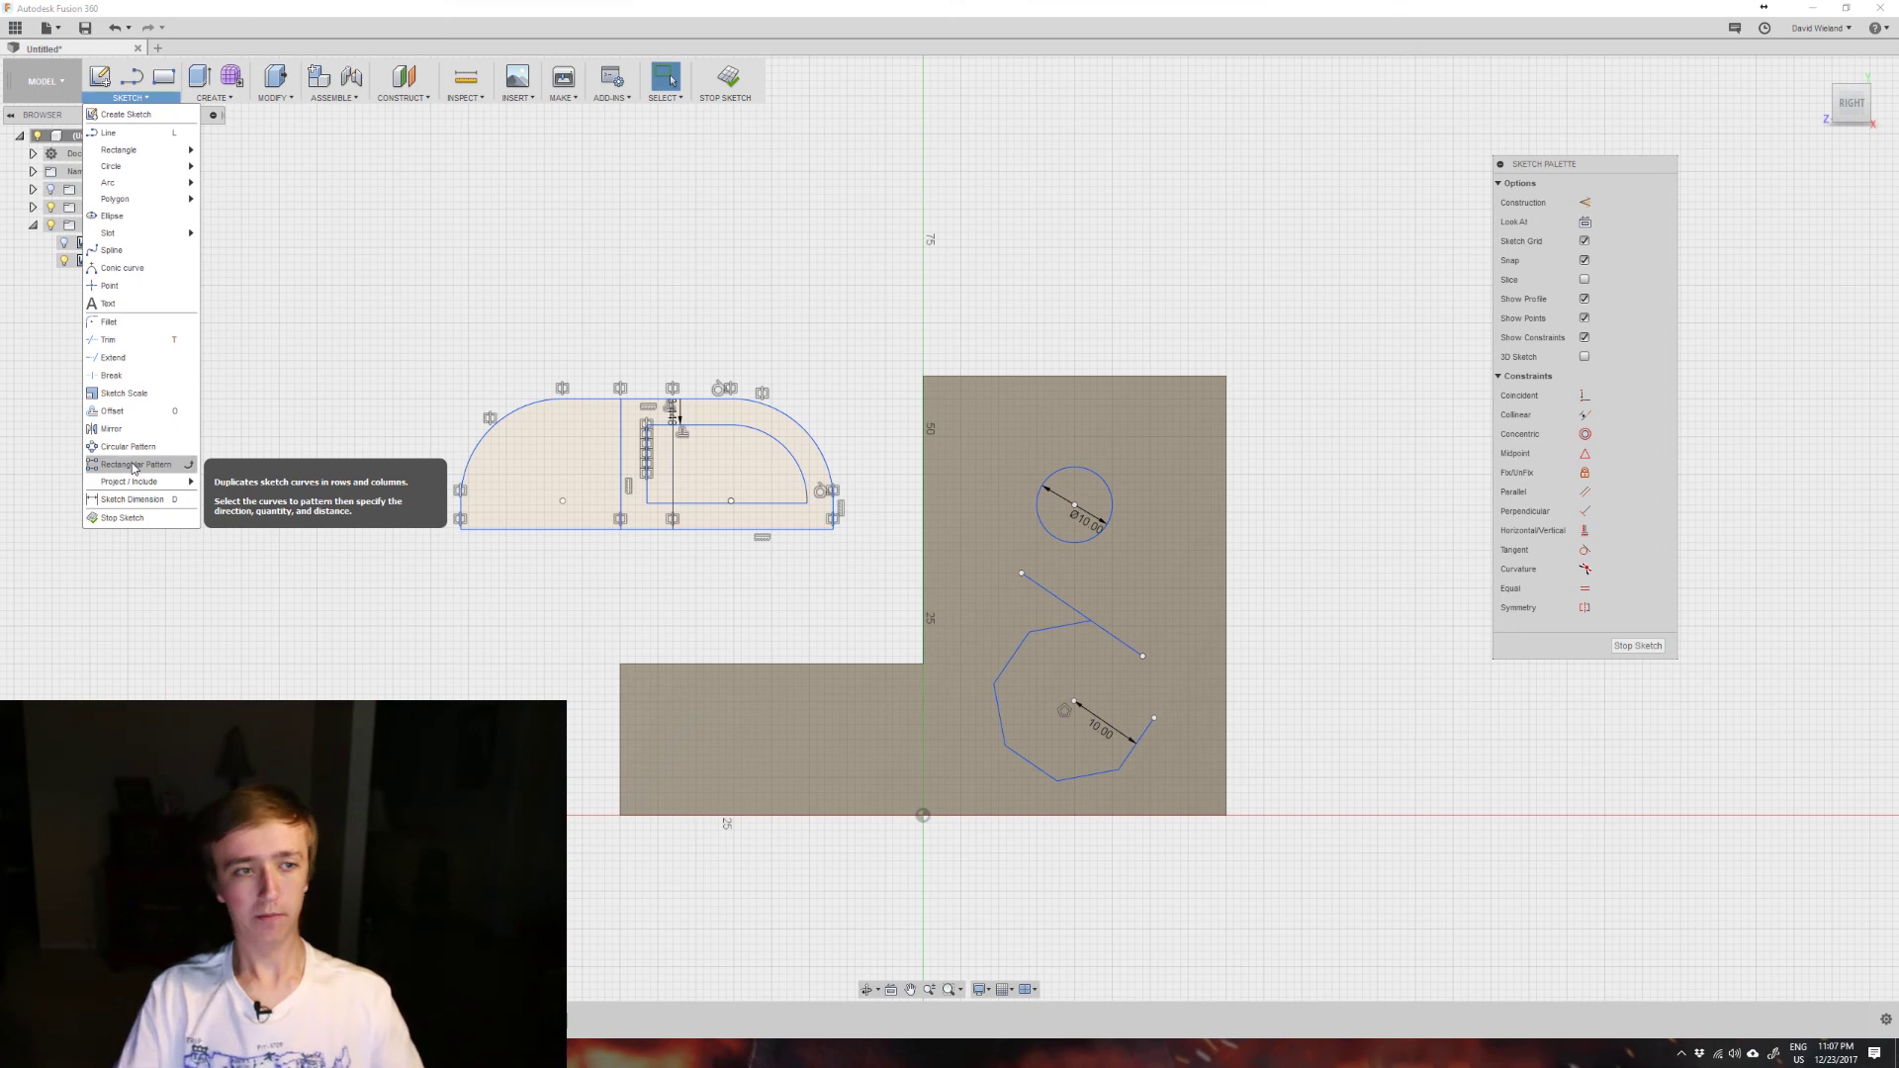
# Select the Ø10 circle for a rectangular pattern and try pattern distances of 10 and 30
pyautogui.click(134, 466)
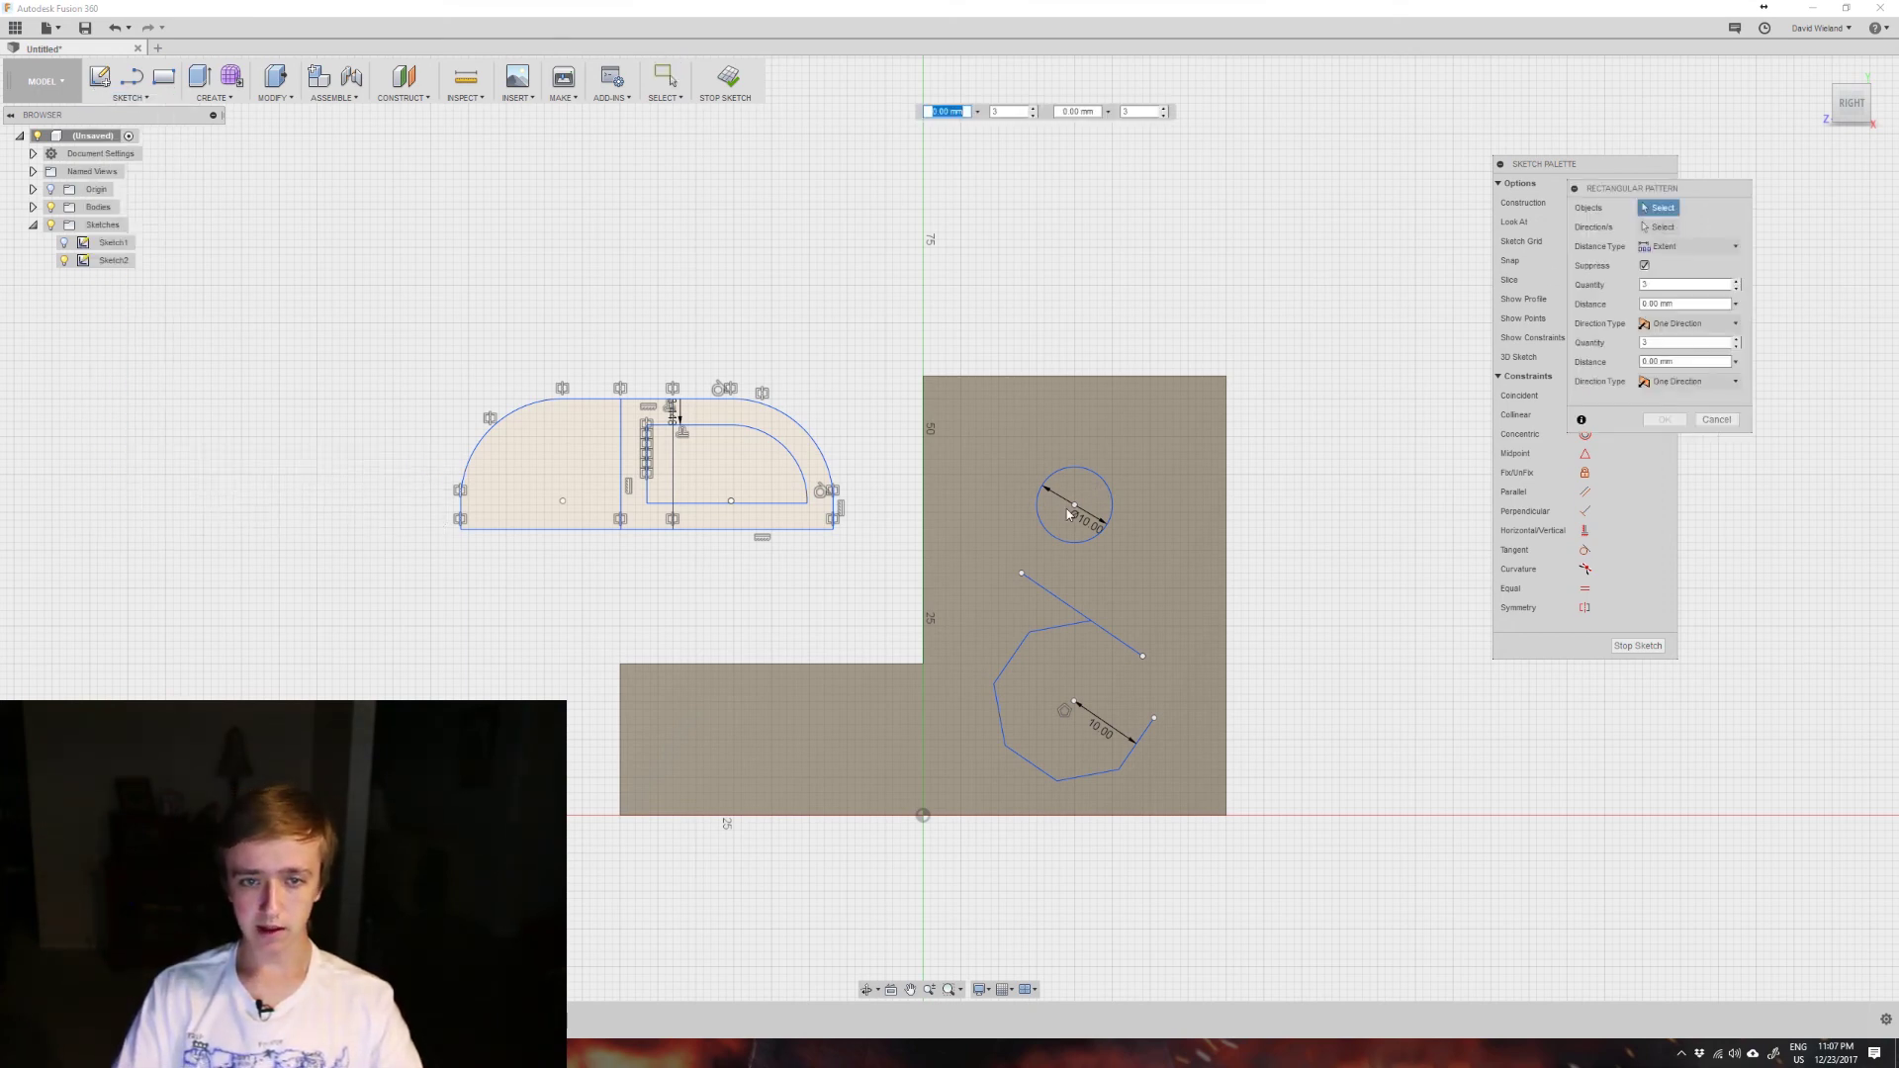
pyautogui.click(1110, 496)
pyautogui.click(1110, 496)
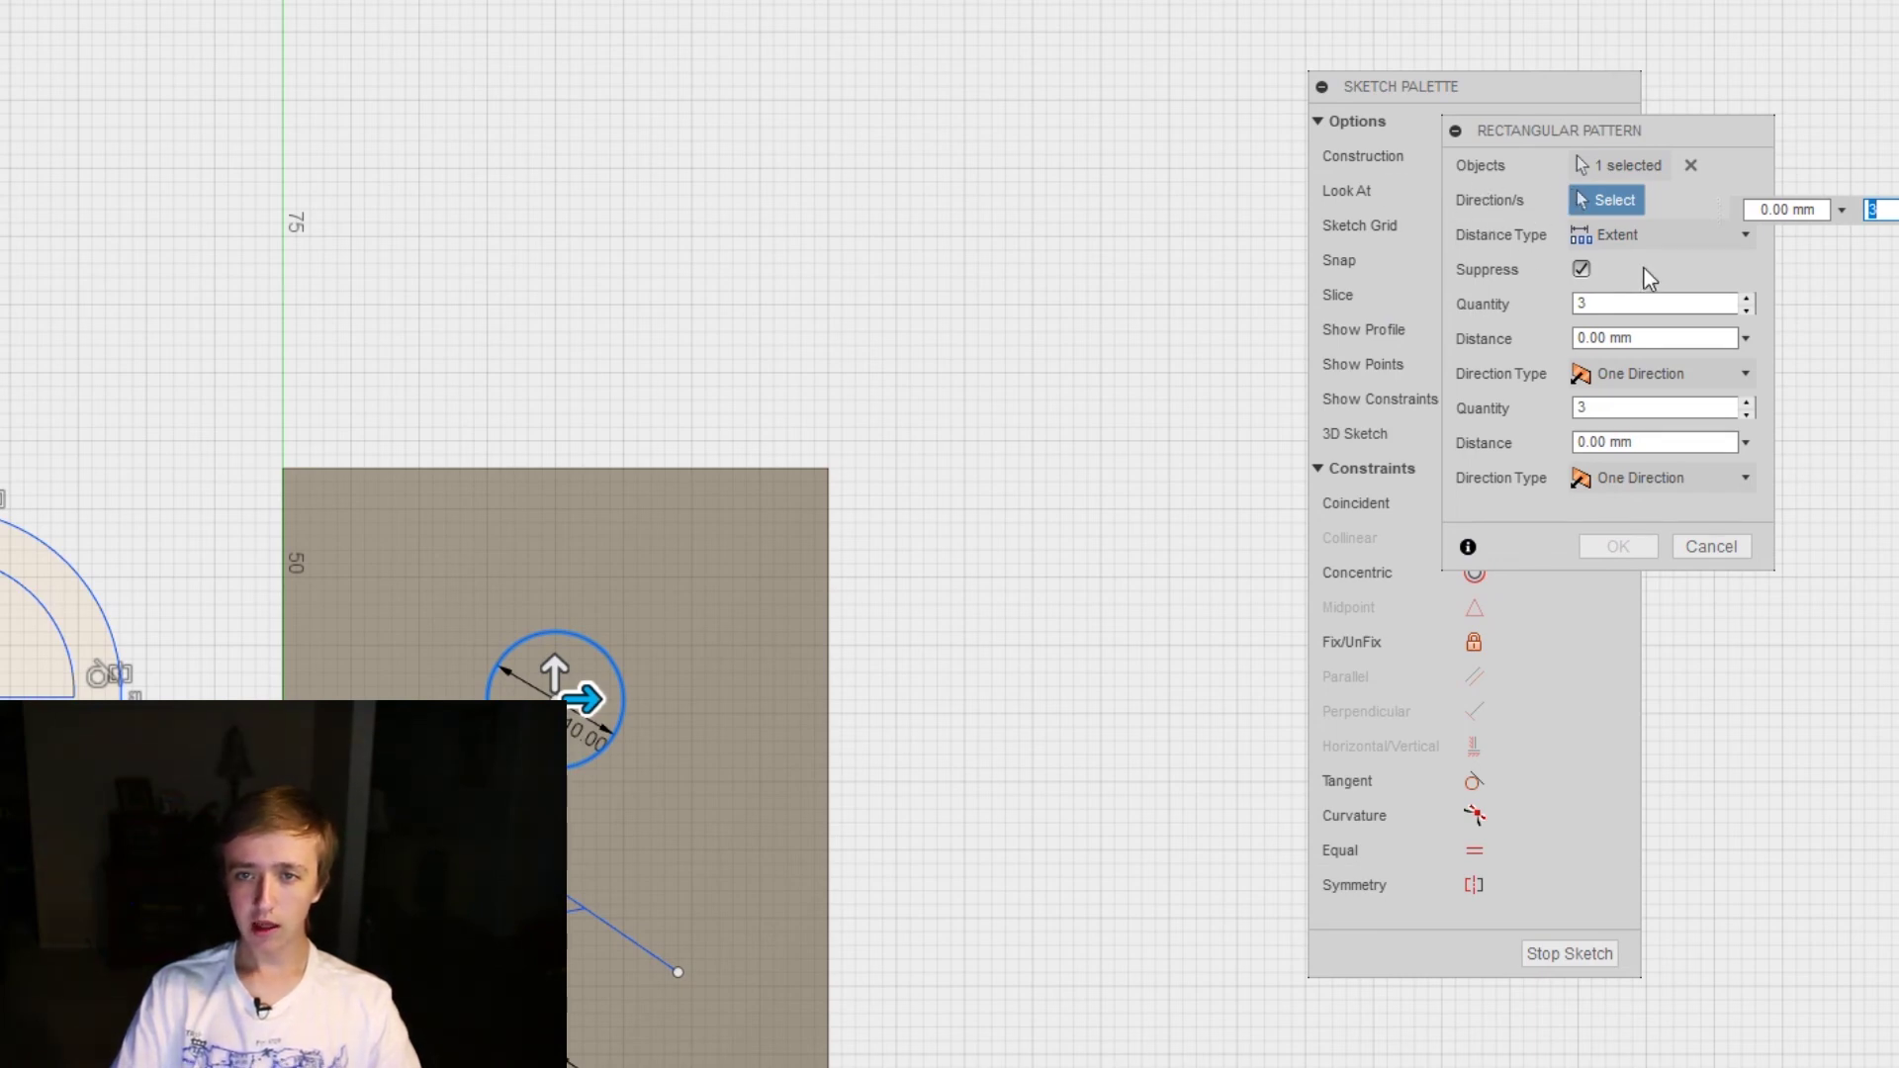
pyautogui.click(1612, 302)
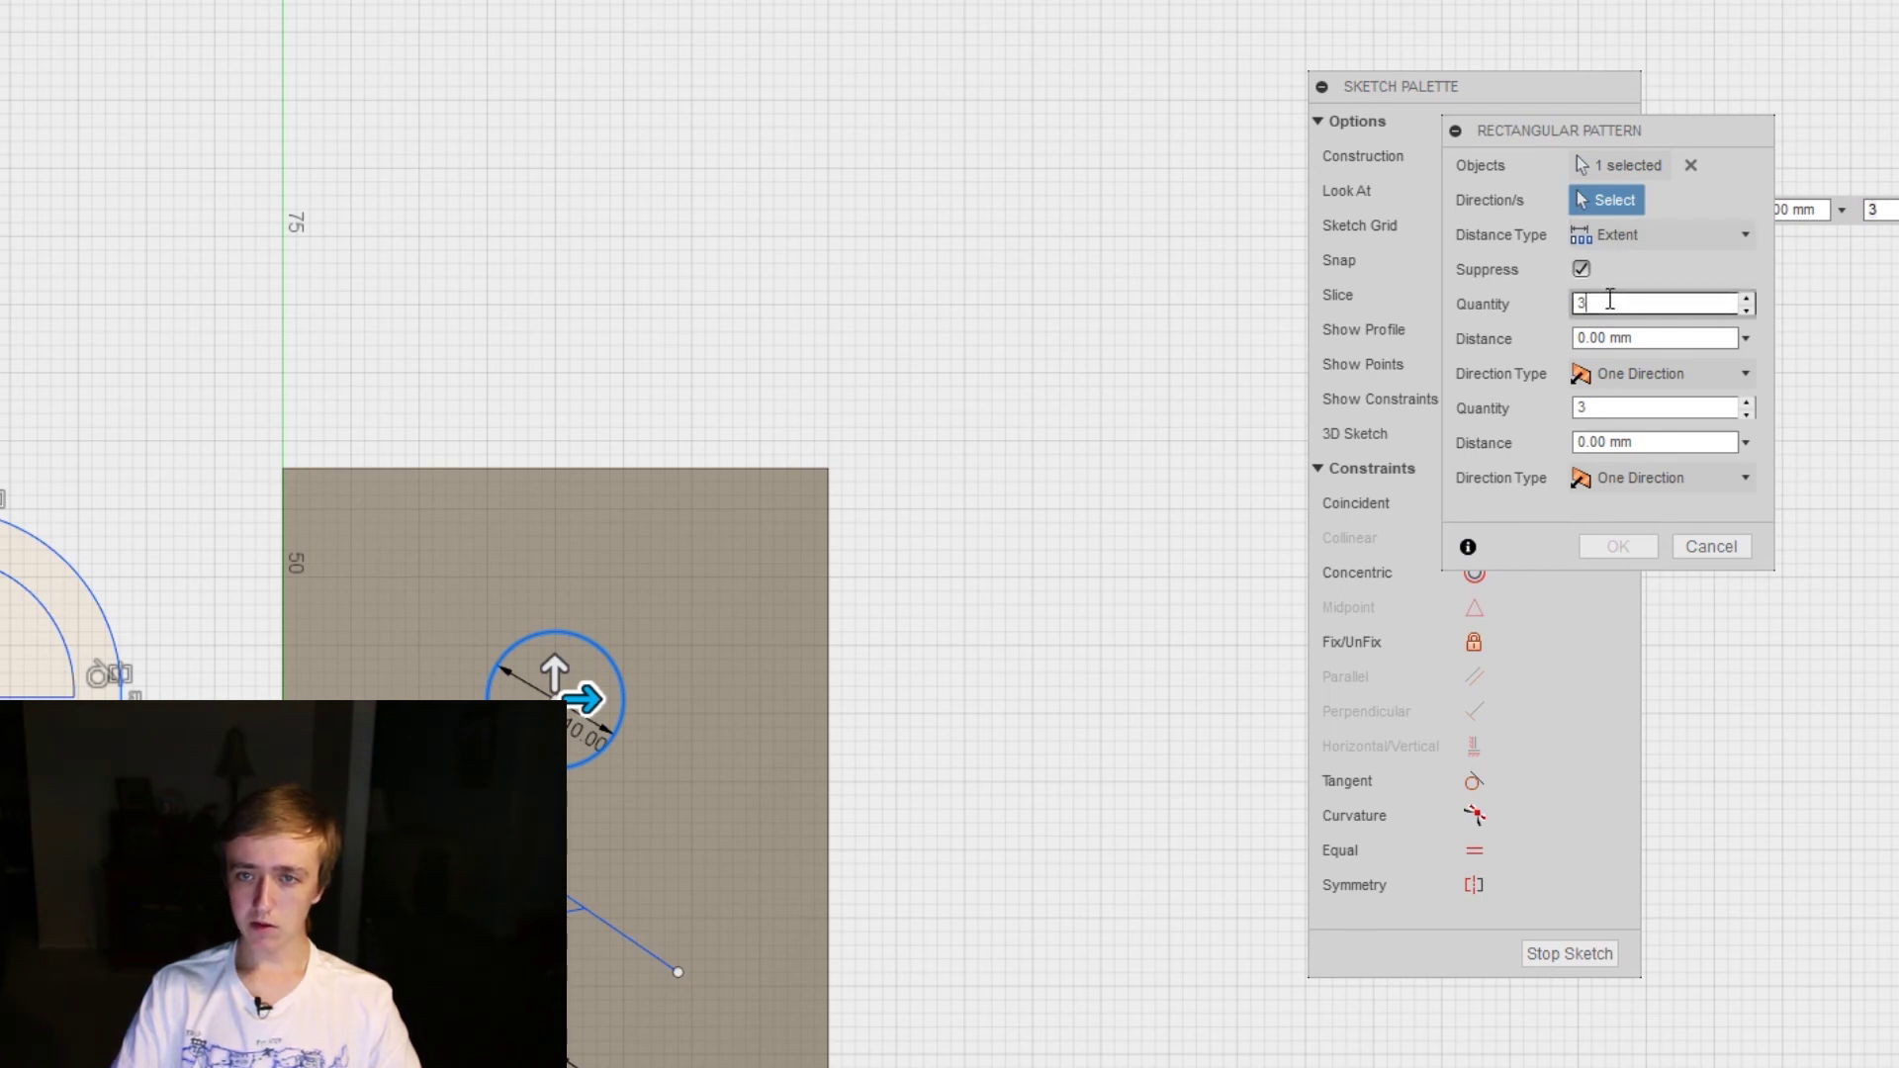
pyautogui.click(1623, 338)
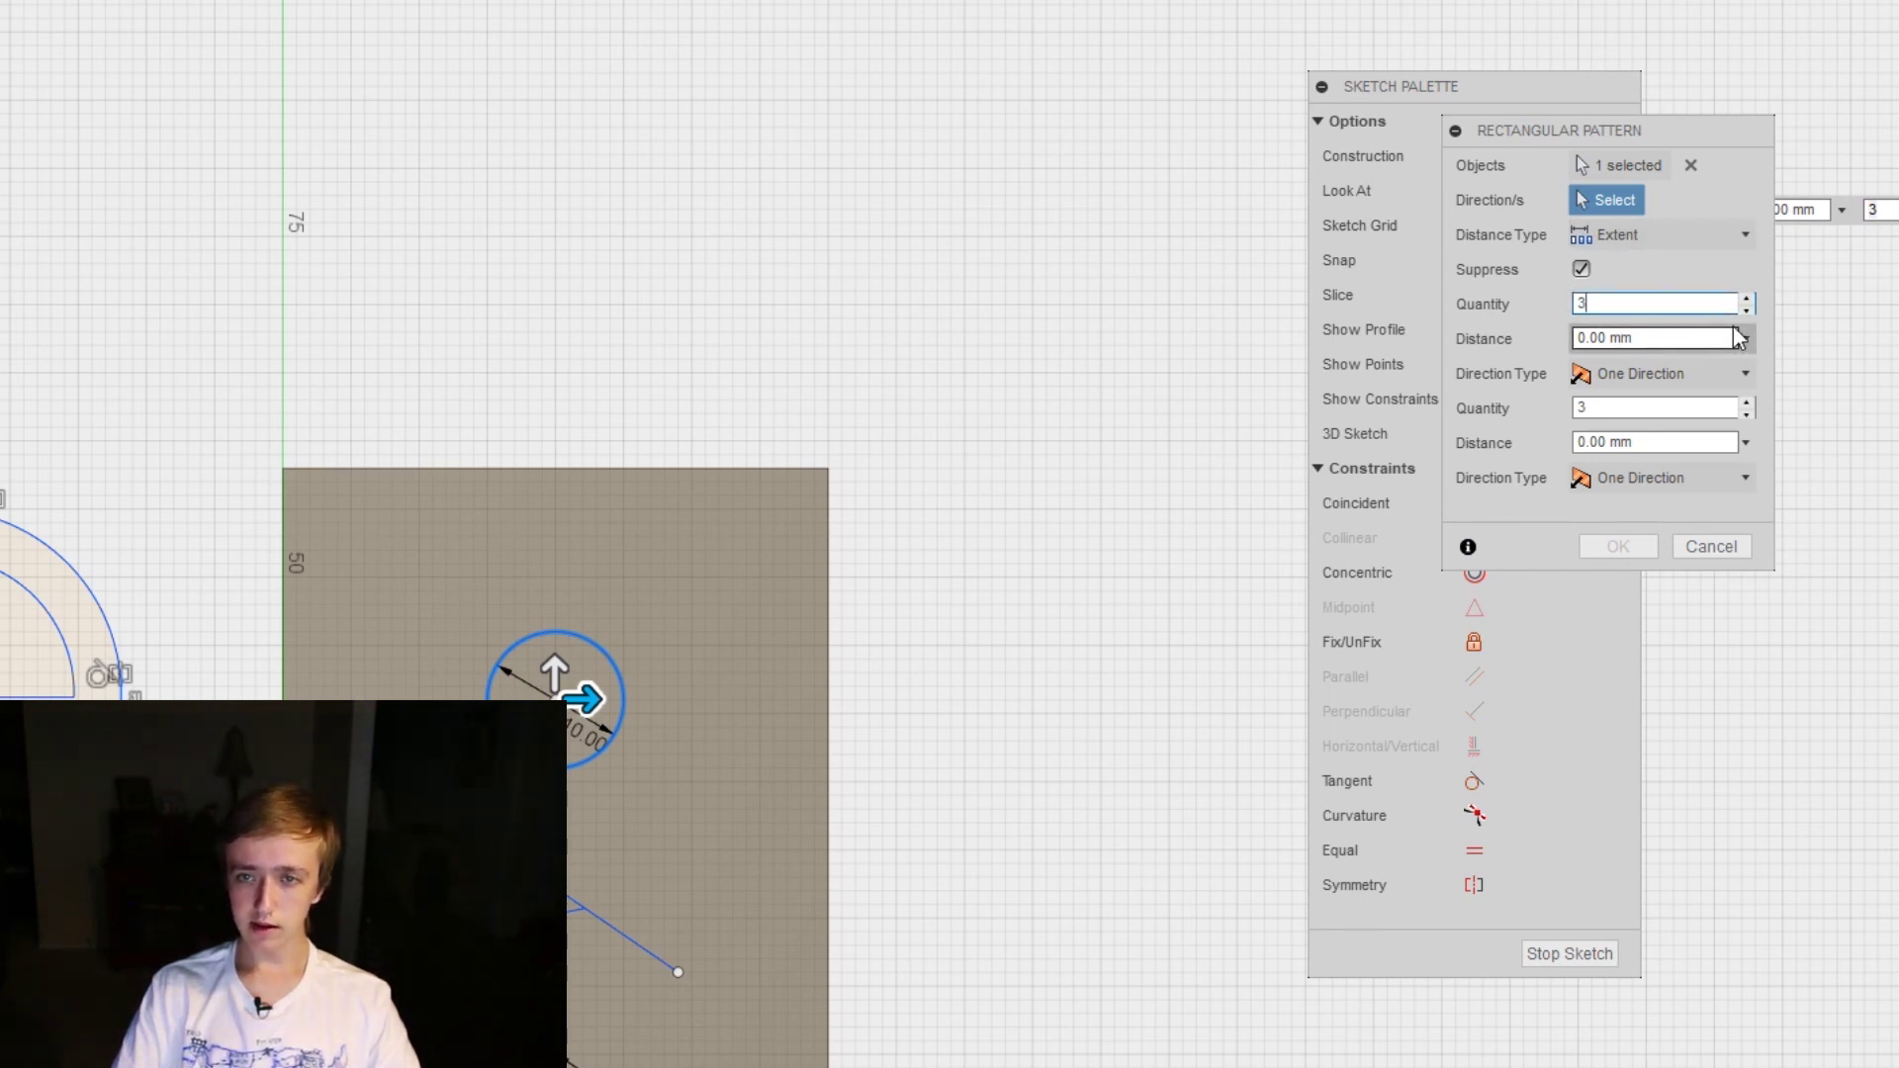
pyautogui.doubleClick(1690, 340)
pyautogui.tripleClick(1690, 340)
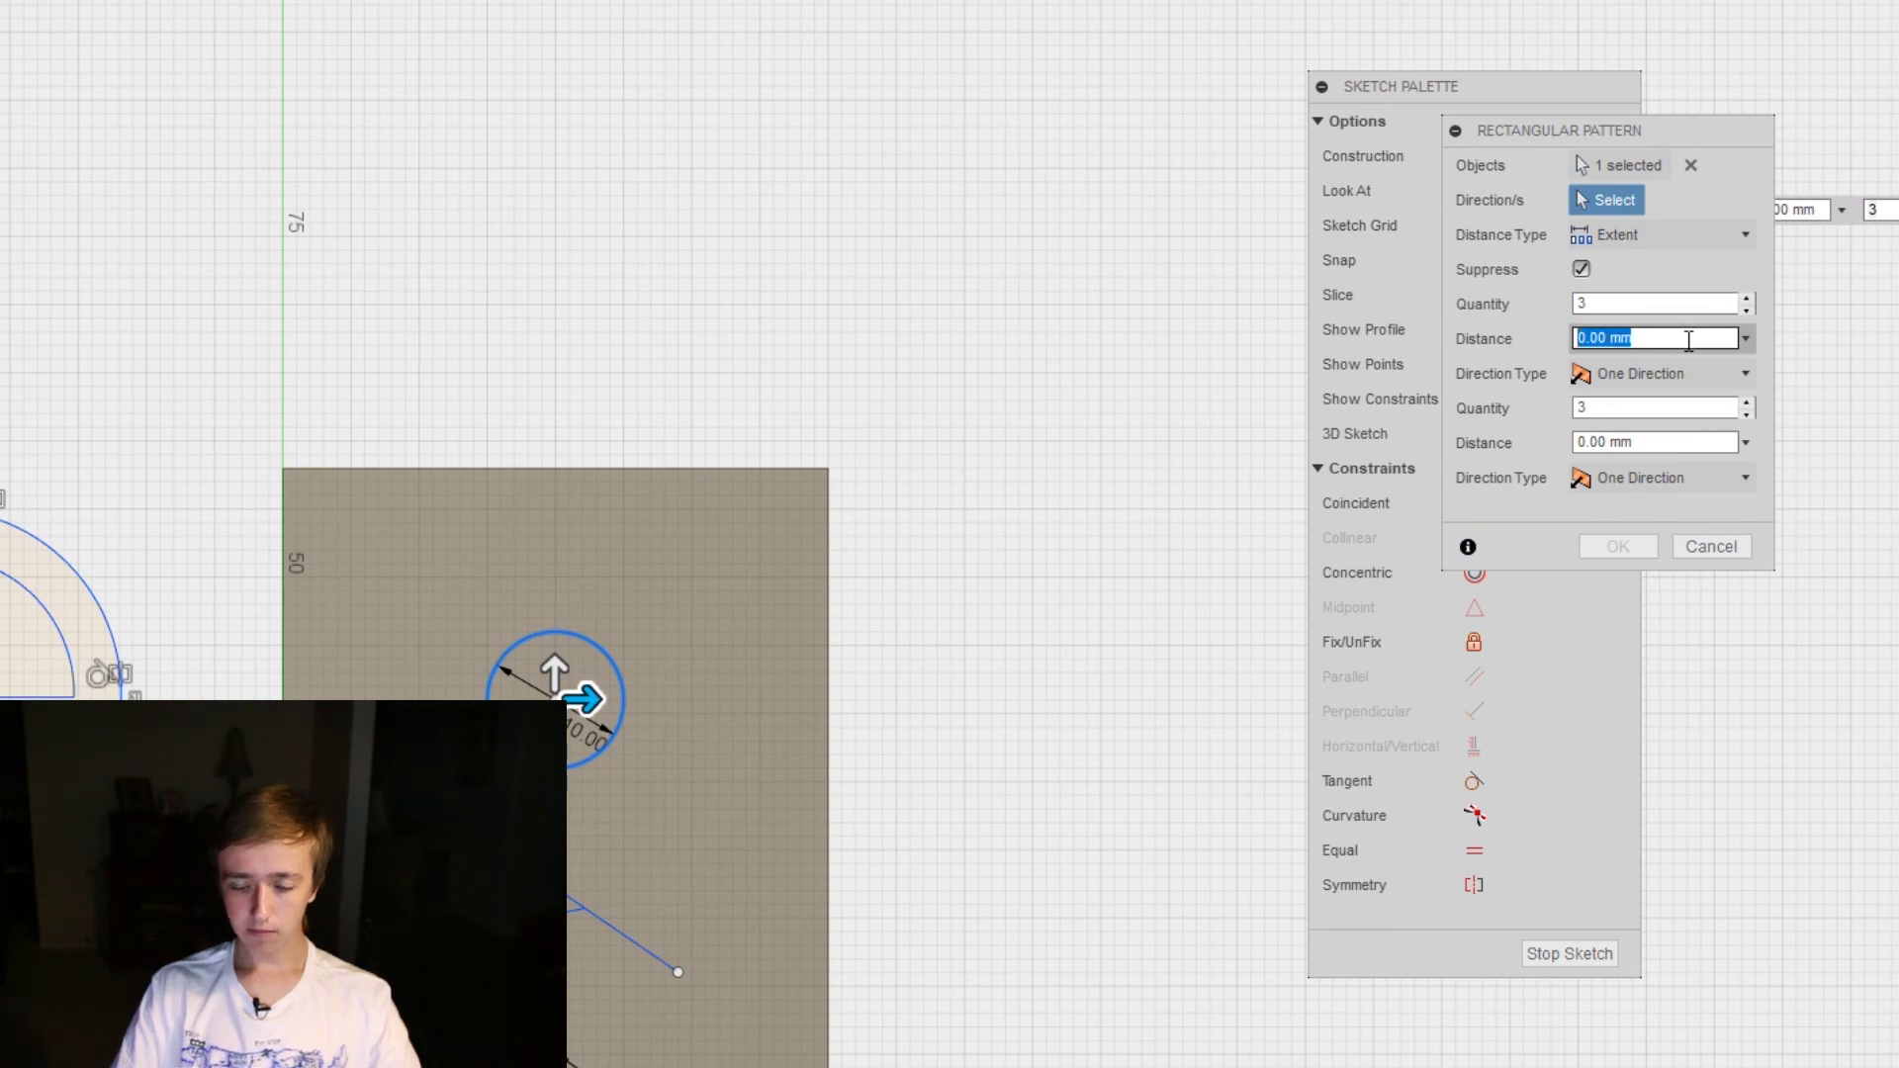
pyautogui.write('10')
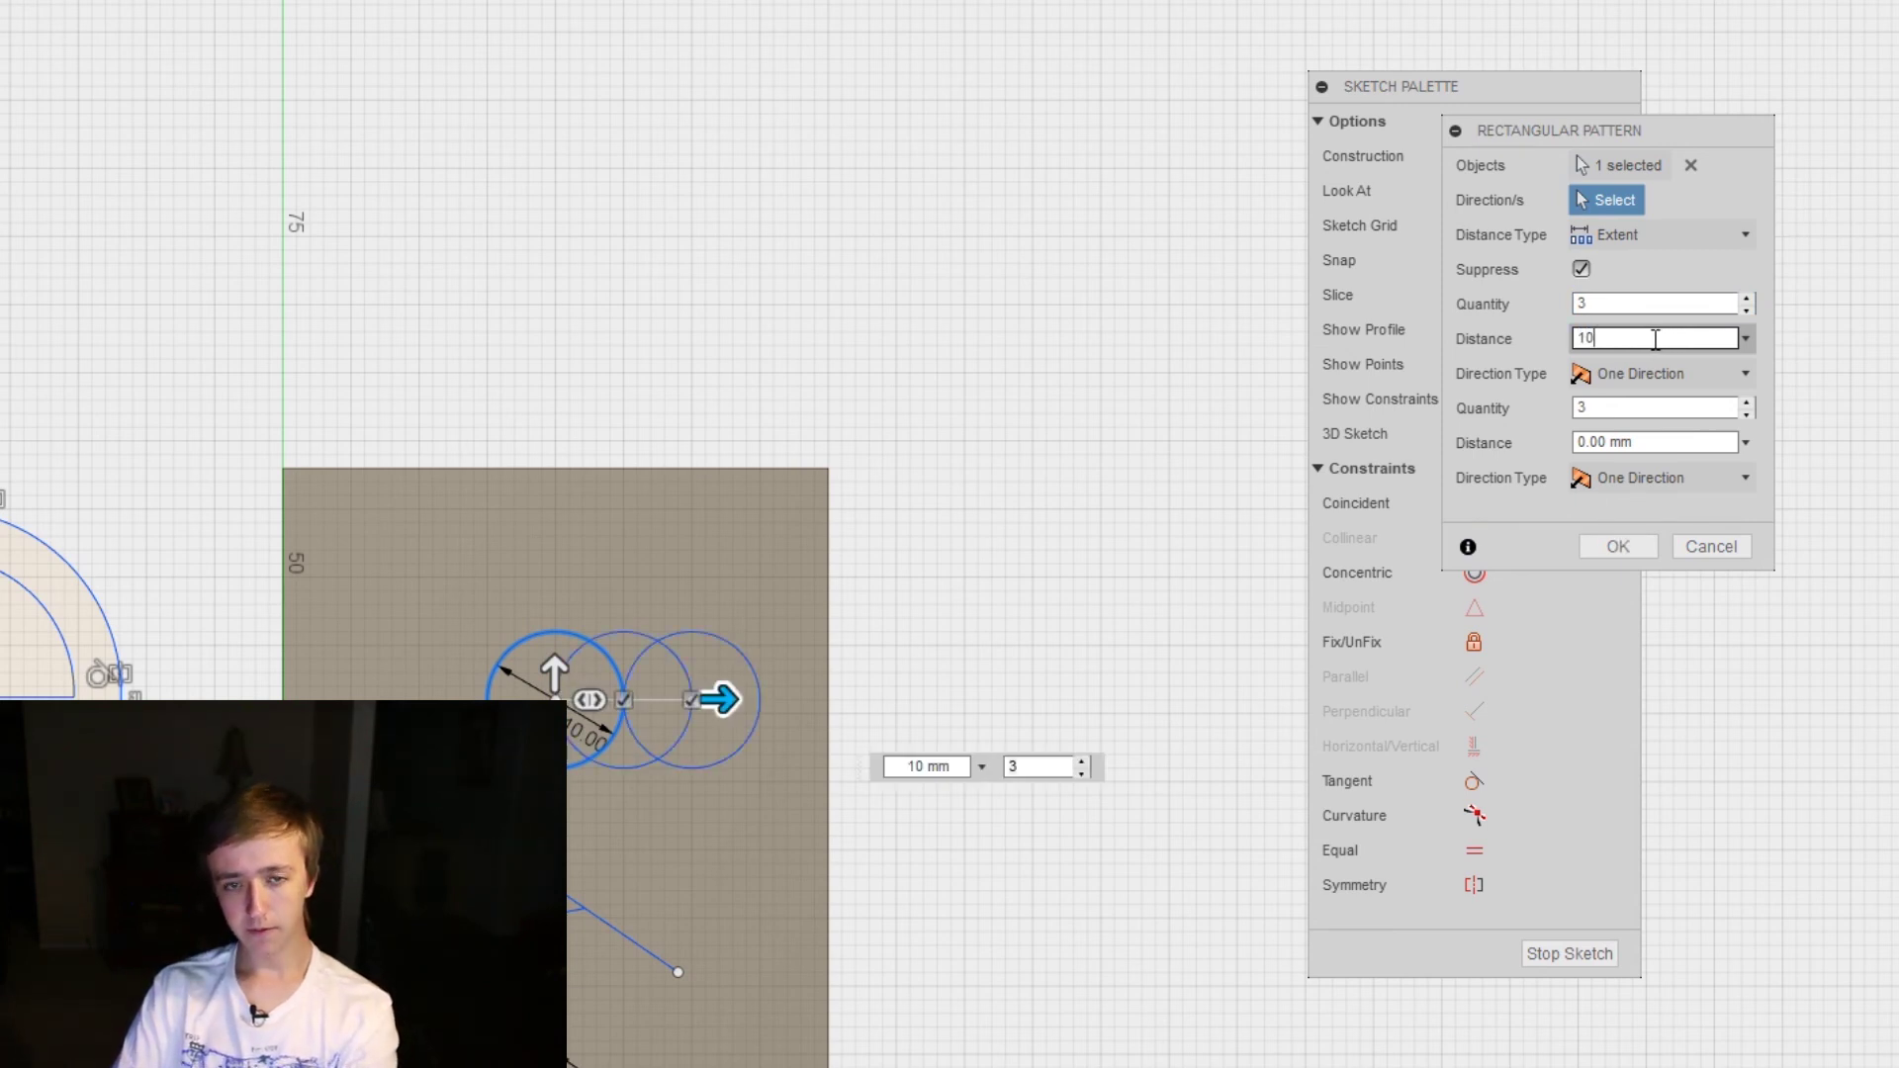
pyautogui.press('BackSpace')
pyautogui.press('BackSpace')
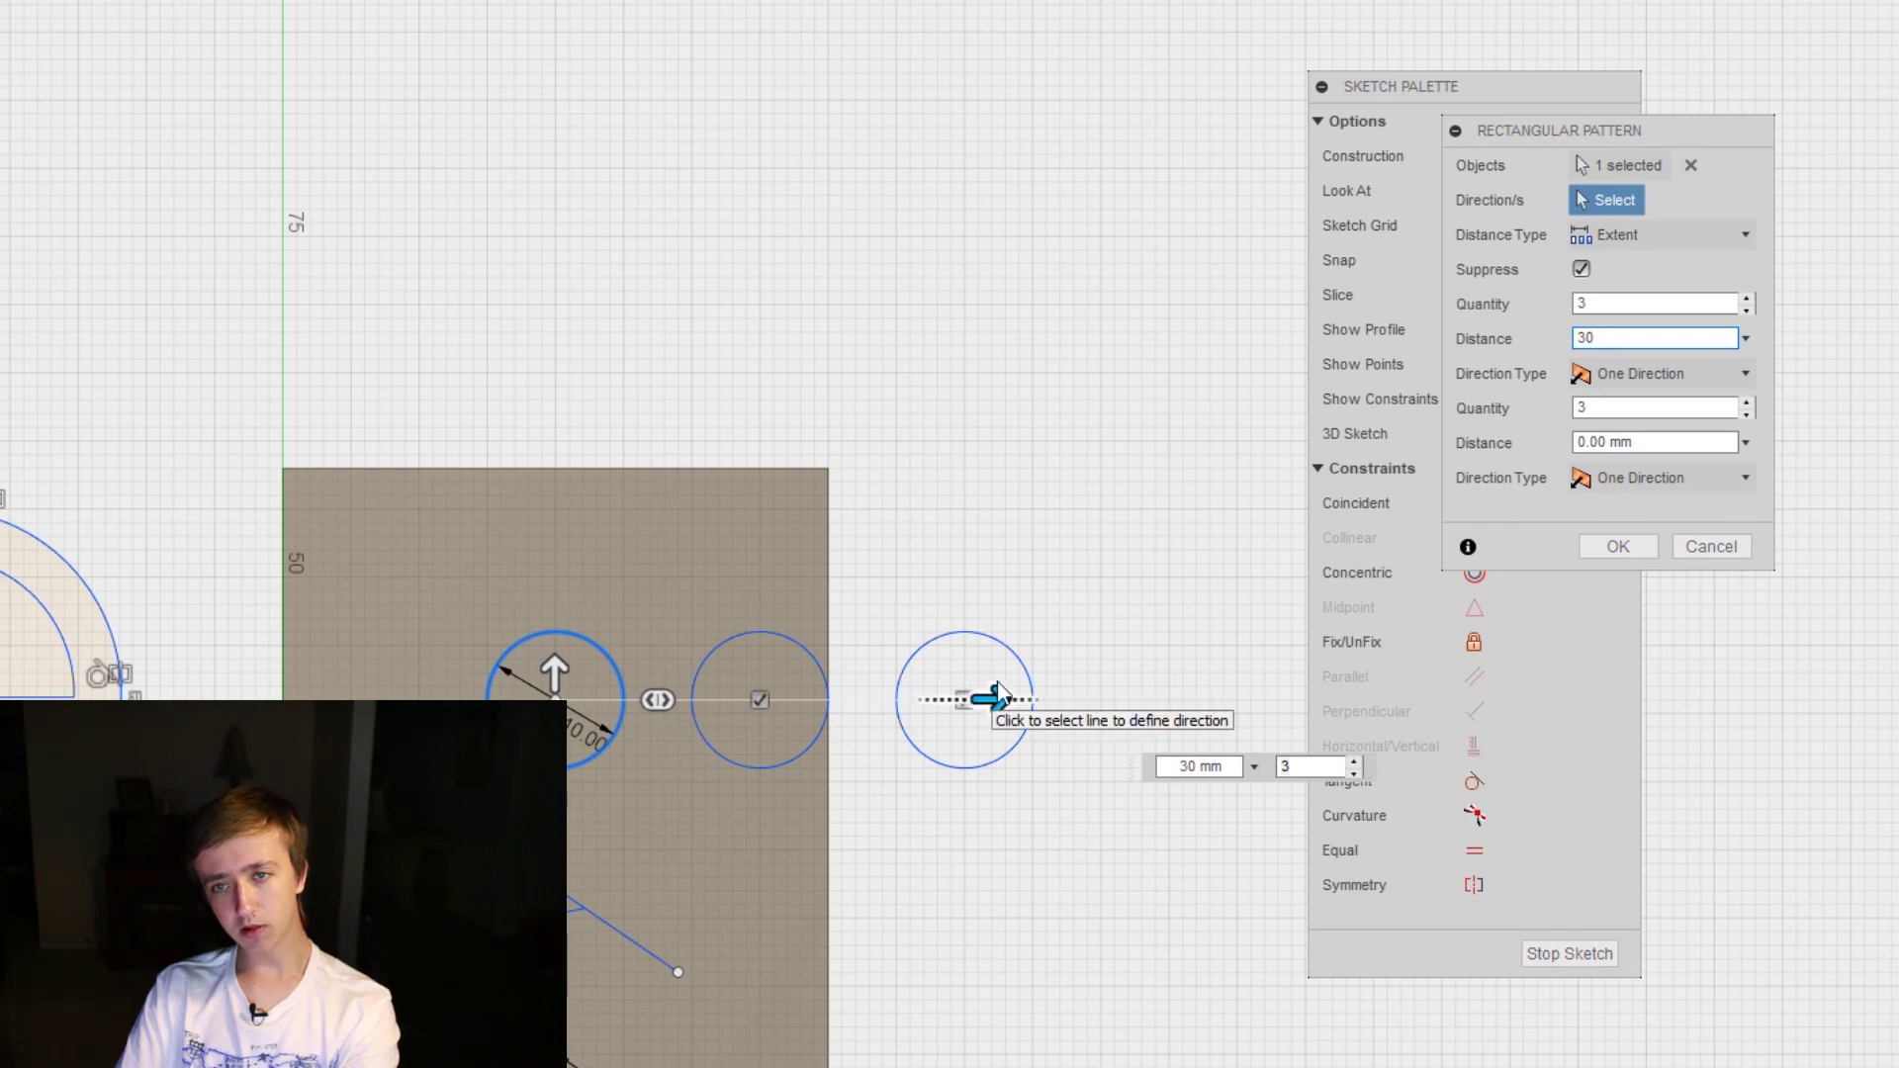
pyautogui.moveTo(1634, 442); pyautogui.dragTo(1576, 442)
pyautogui.write('30')
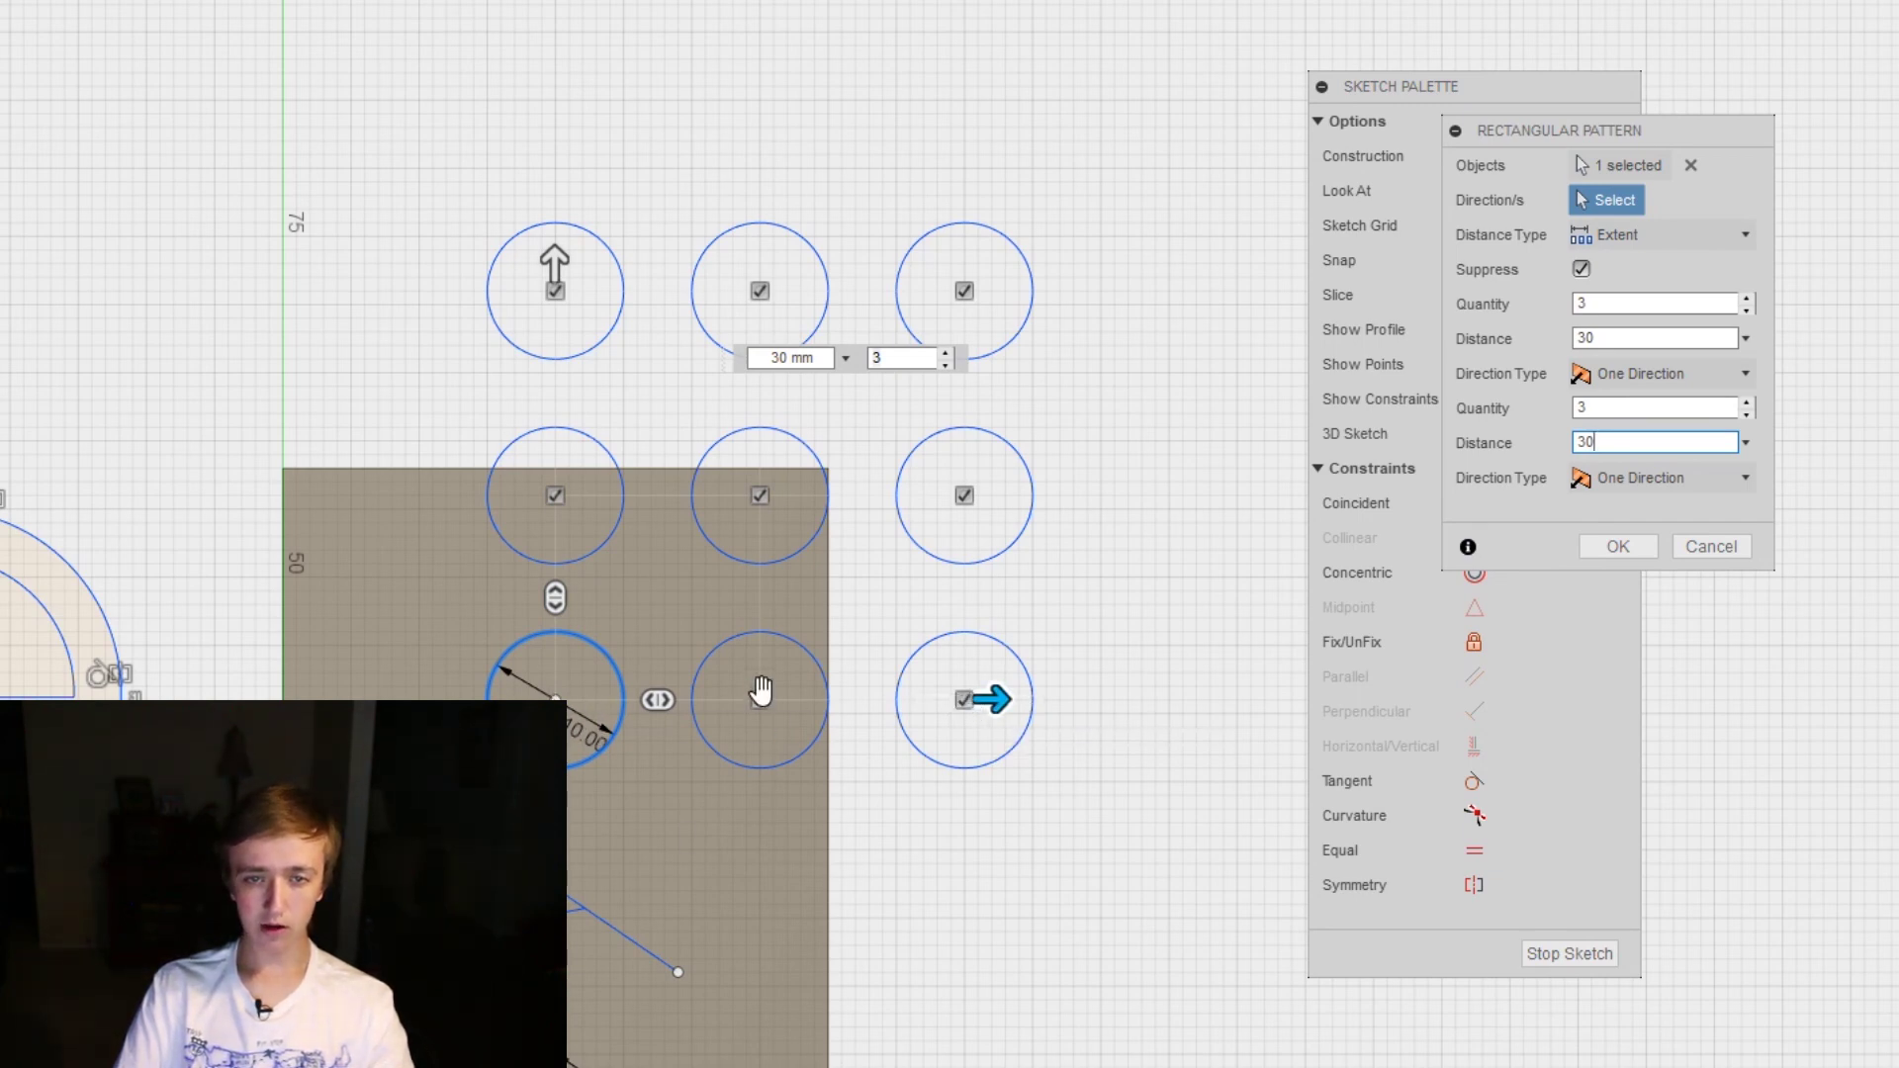
# Set Distance Type to Spacing with 15 mm spacing and apply the 3×3 pattern
pyautogui.click(1659, 239)
pyautogui.click(1630, 292)
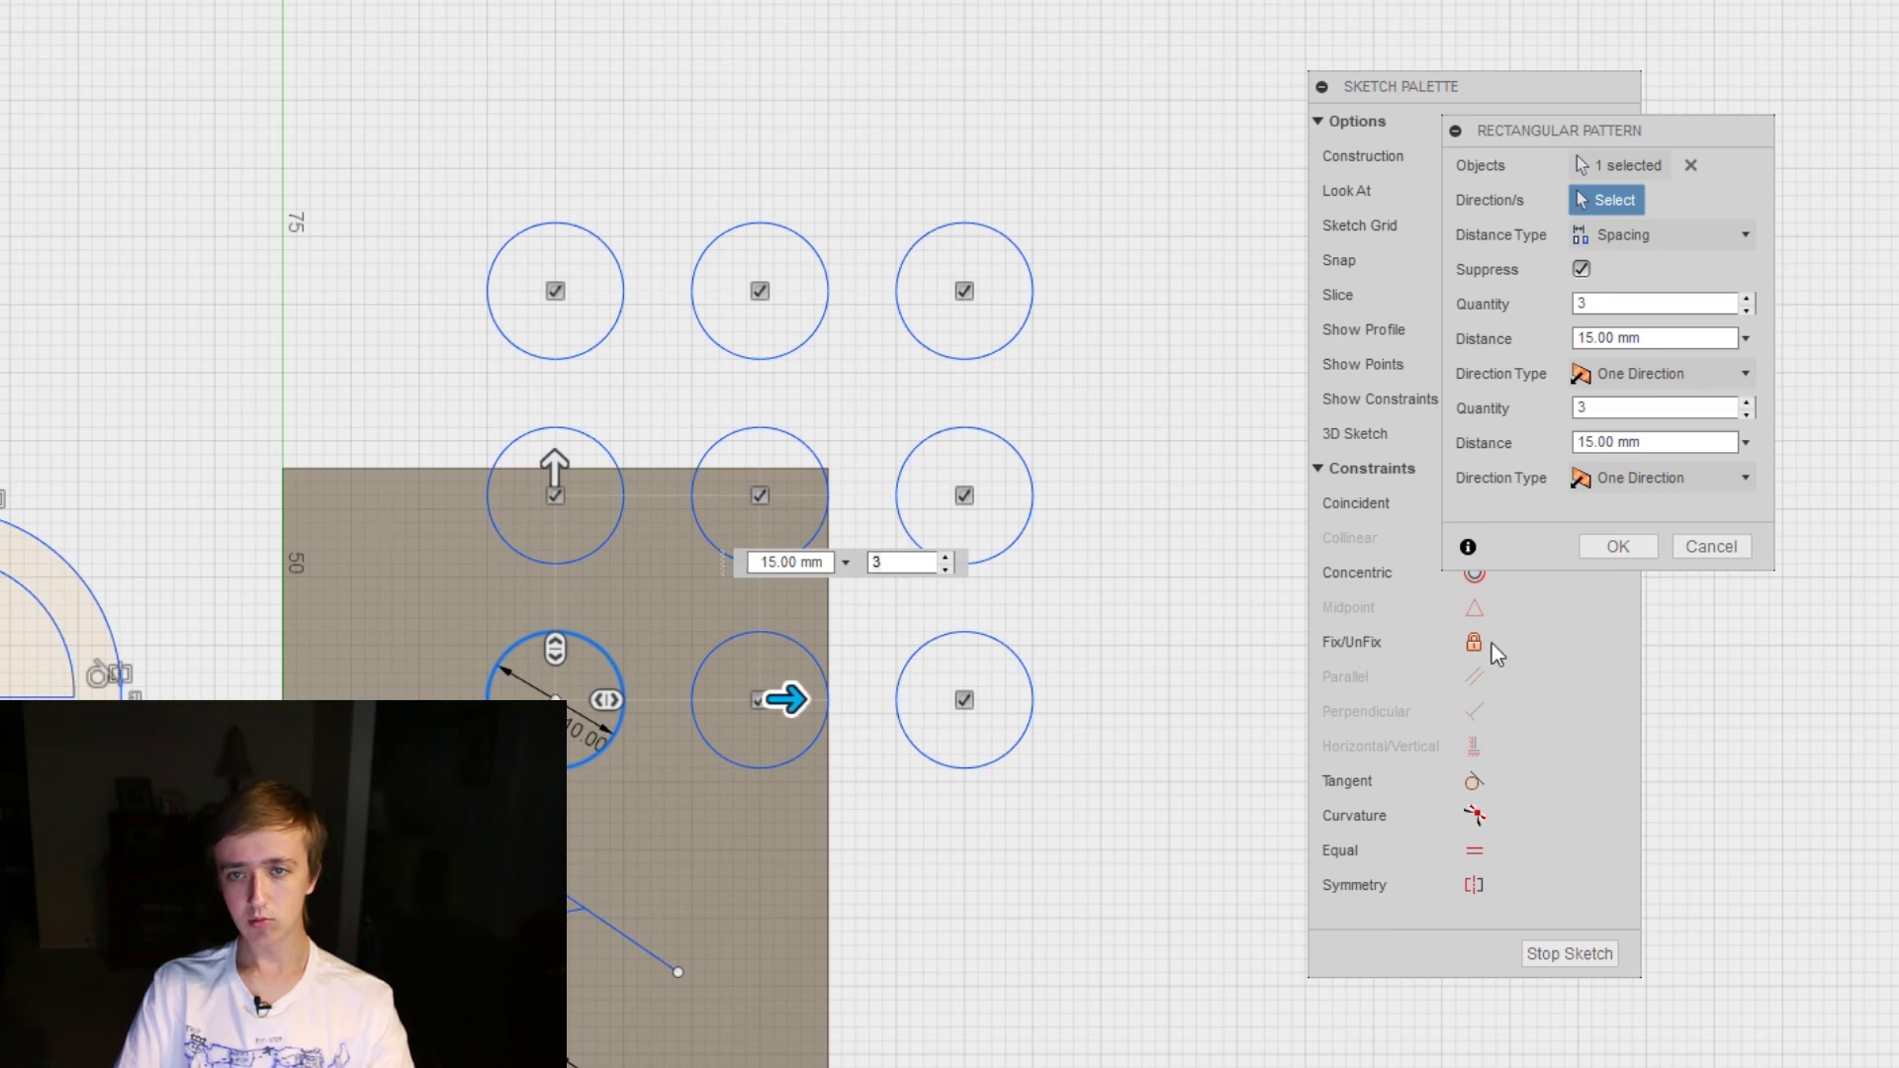
pyautogui.click(1599, 339)
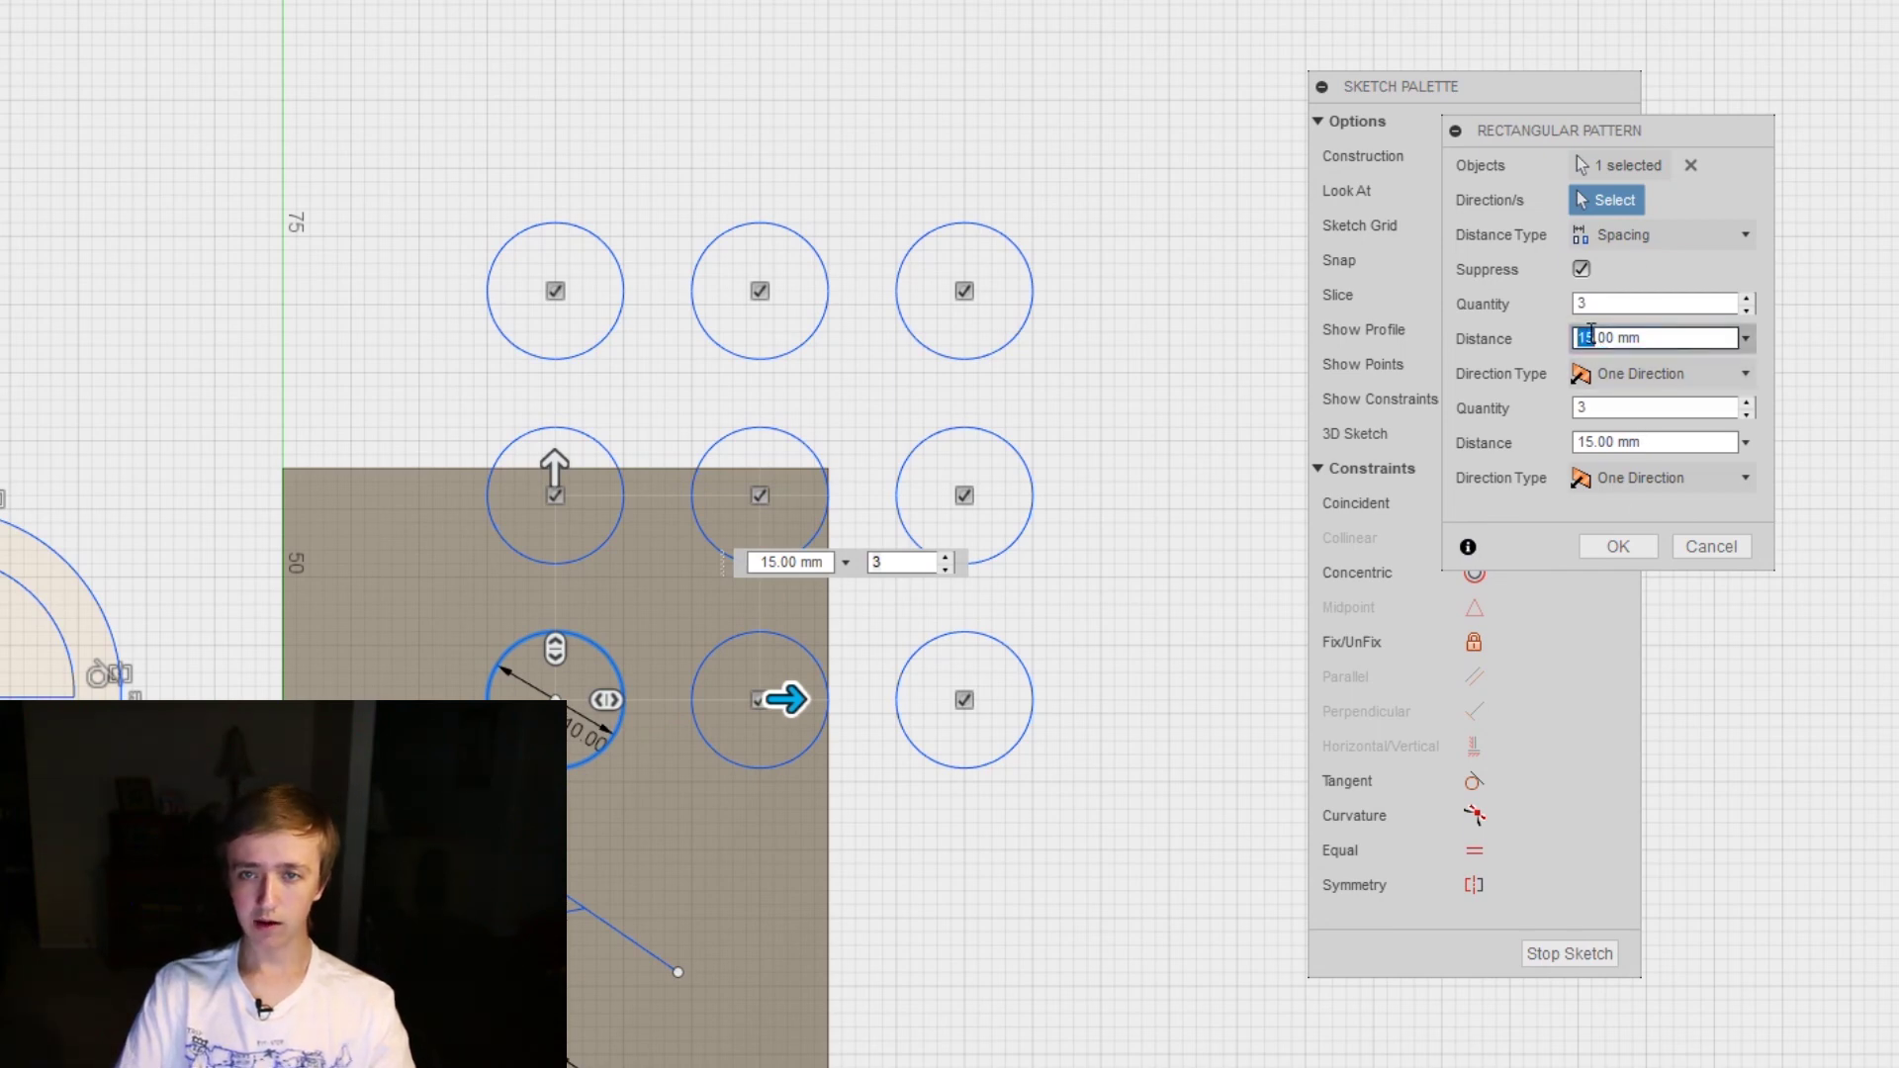
pyautogui.doubleClick(1587, 339)
pyautogui.write('30')
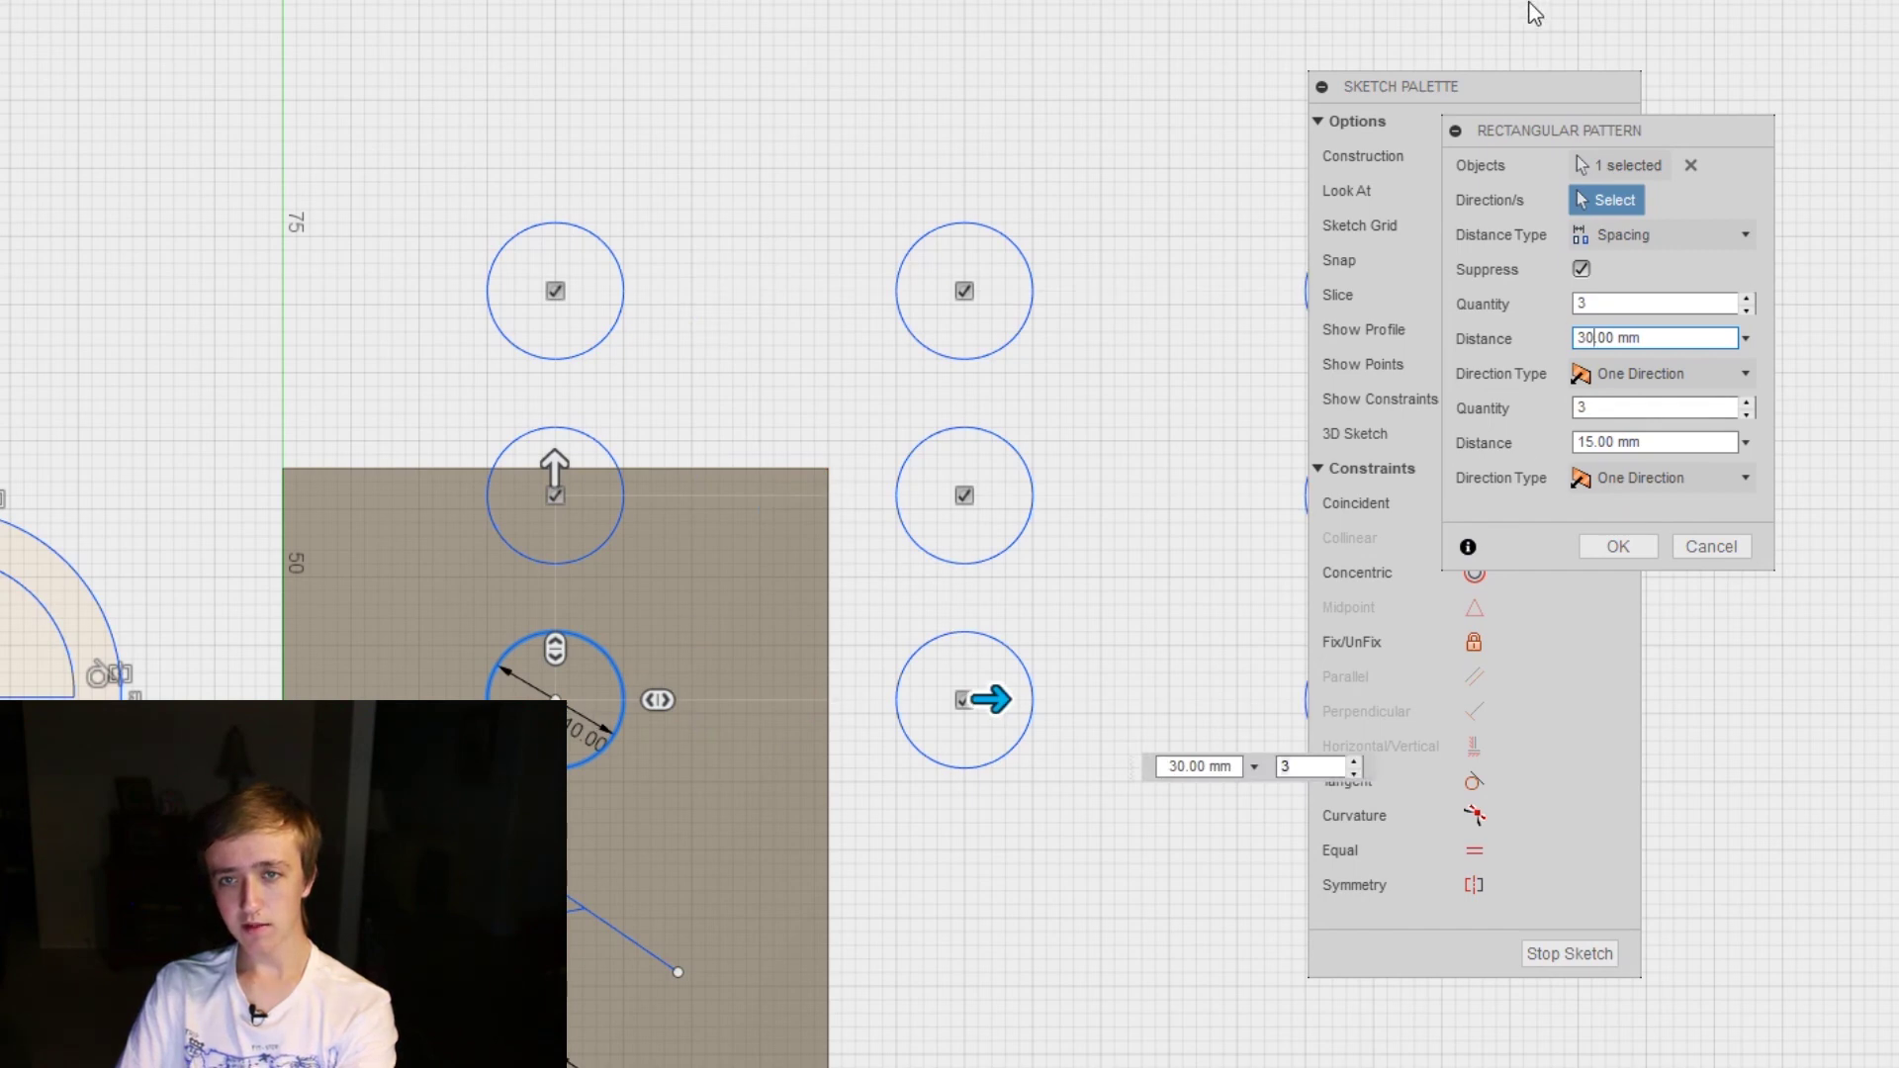
pyautogui.moveTo(1488, 81)
pyautogui.mouseDown()
pyautogui.moveTo(1780, 8)
pyautogui.moveTo(1784, 609)
pyautogui.moveTo(1733, 692)
pyautogui.mouseUp()
pyautogui.click(1586, 338)
pyautogui.doubleClick(1585, 338)
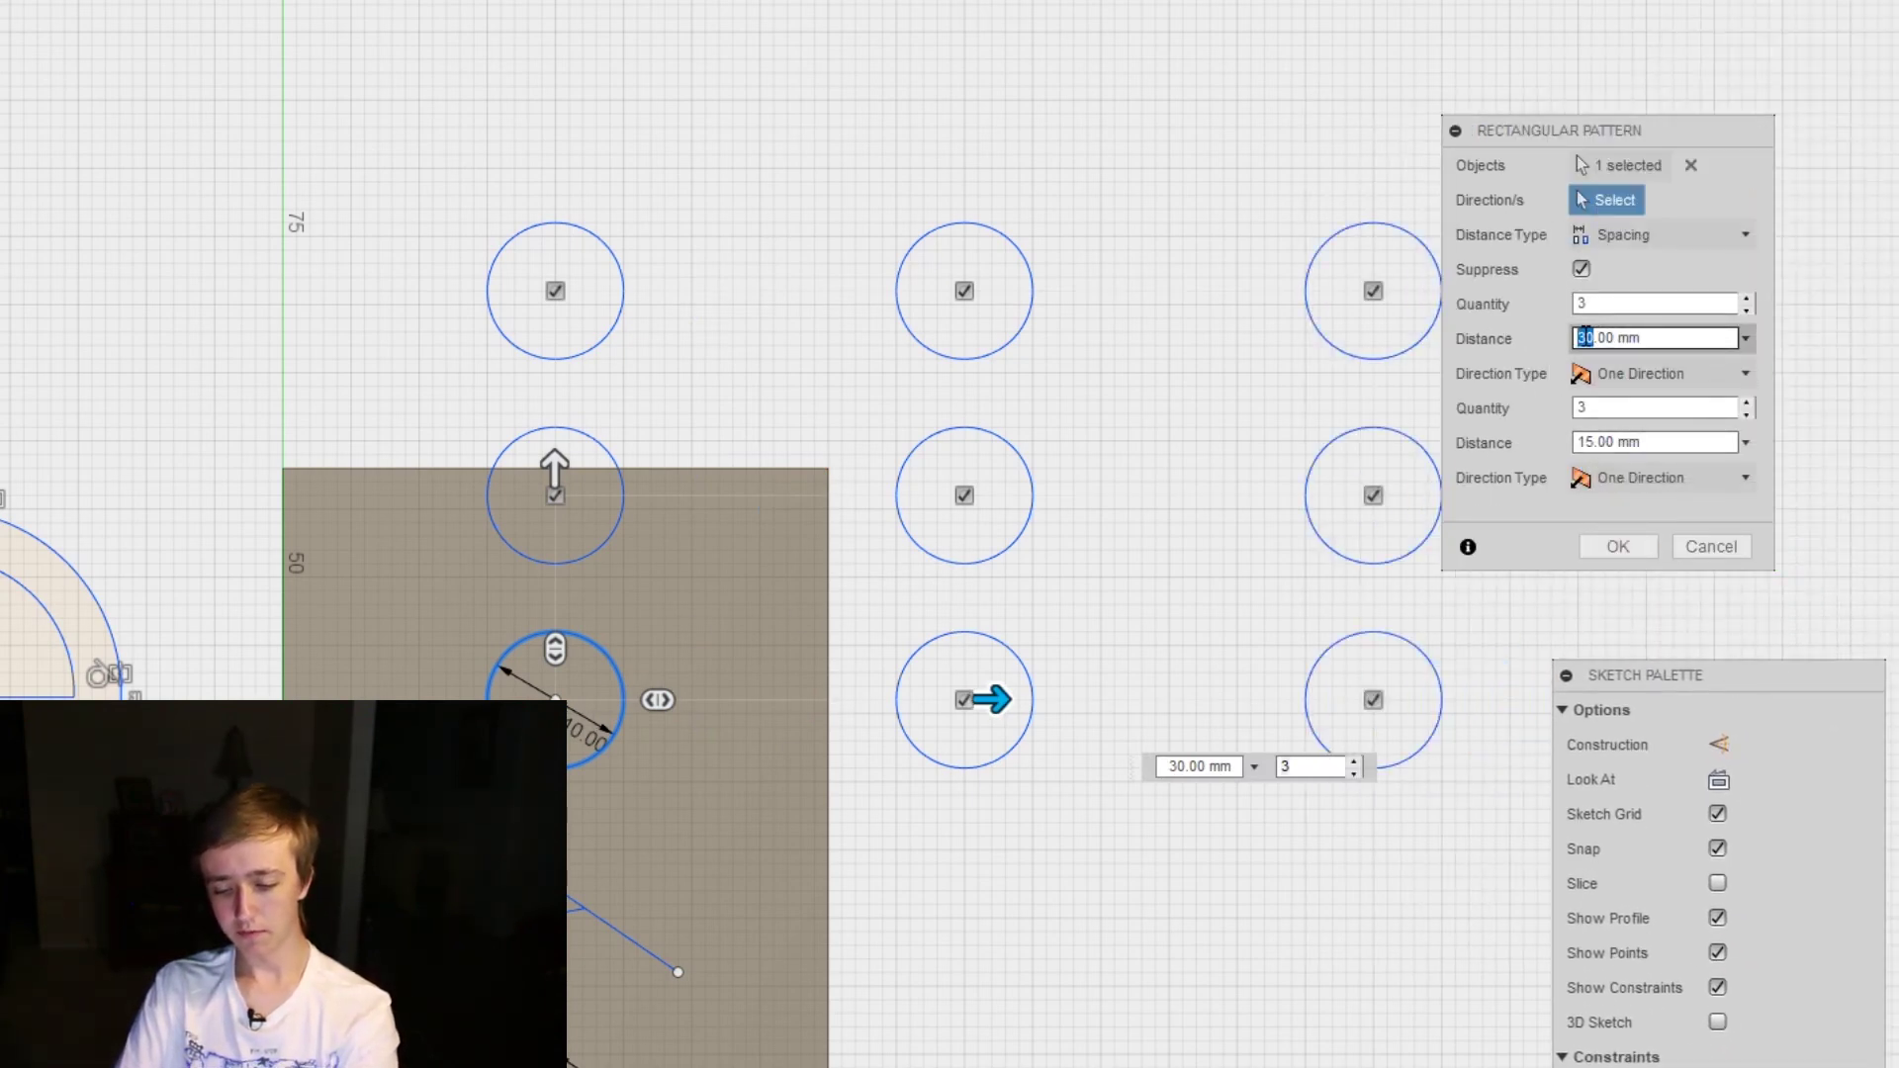
pyautogui.write('15')
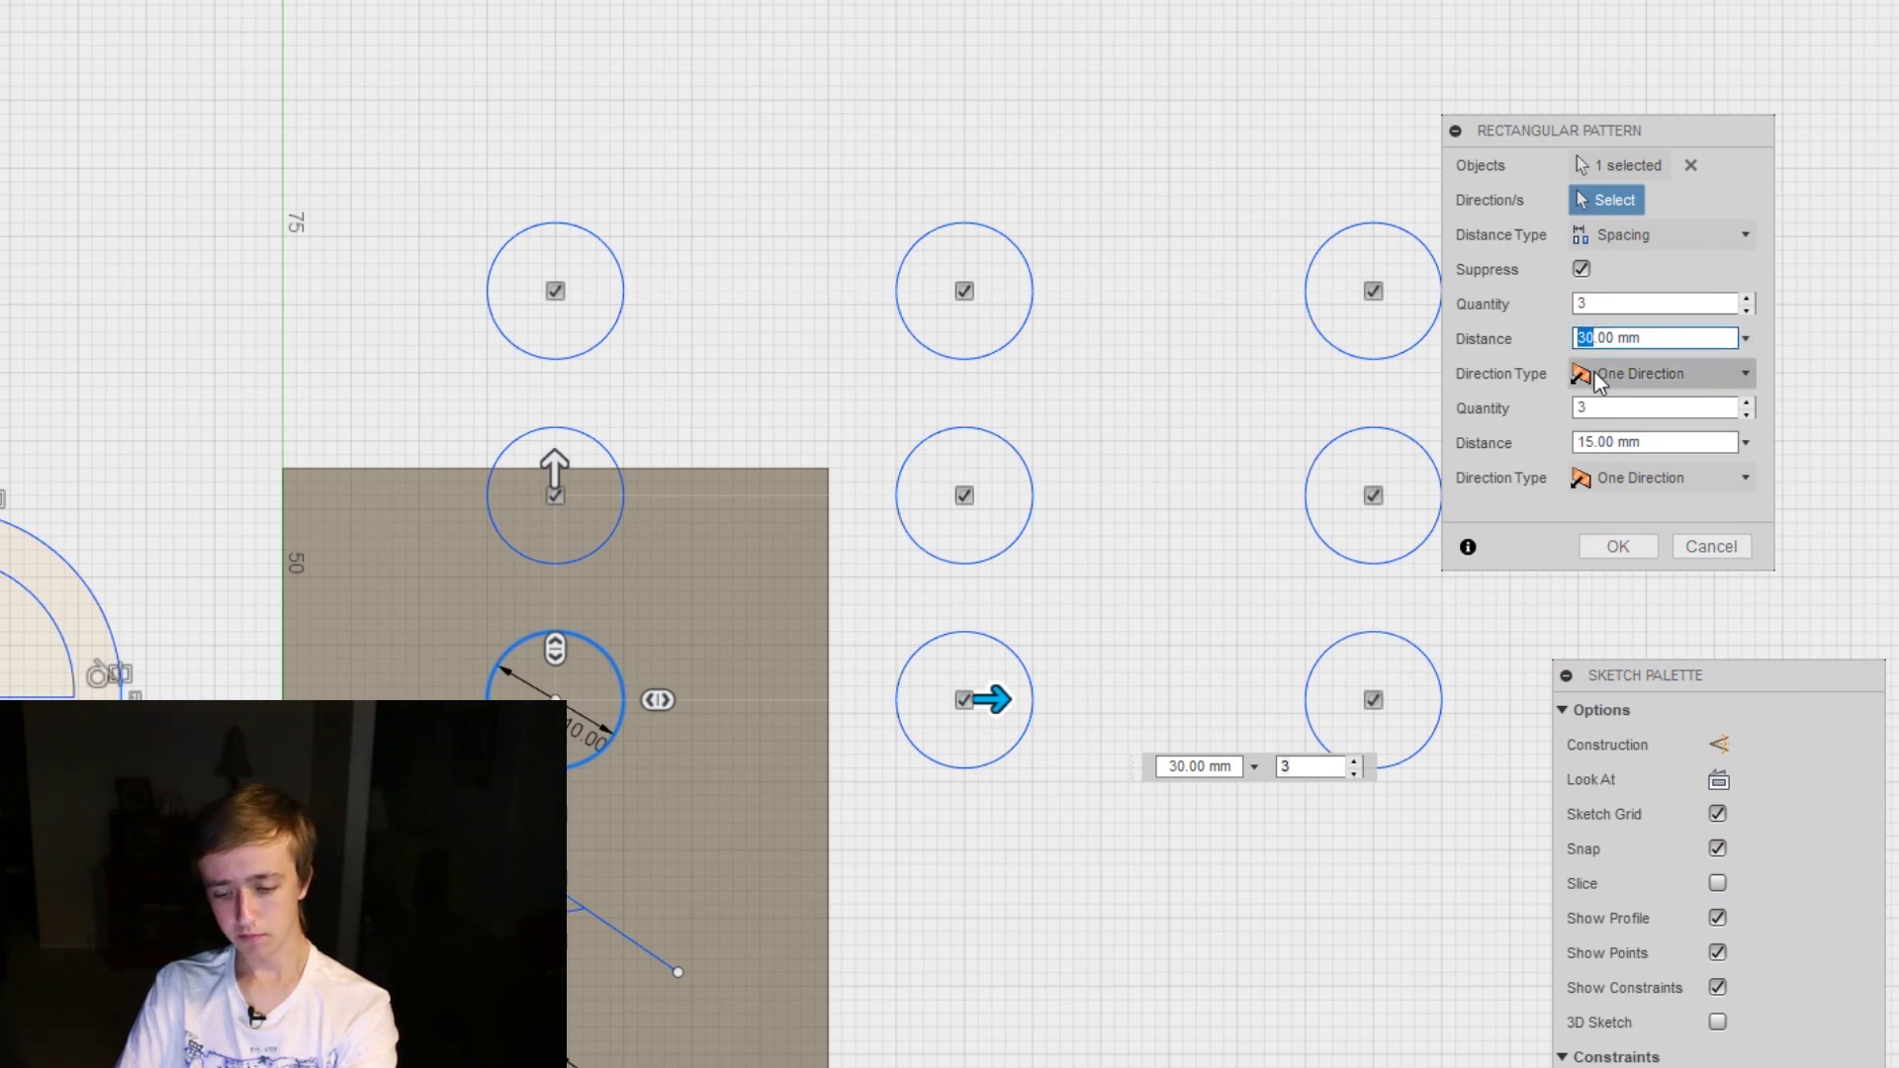
pyautogui.click(1618, 547)
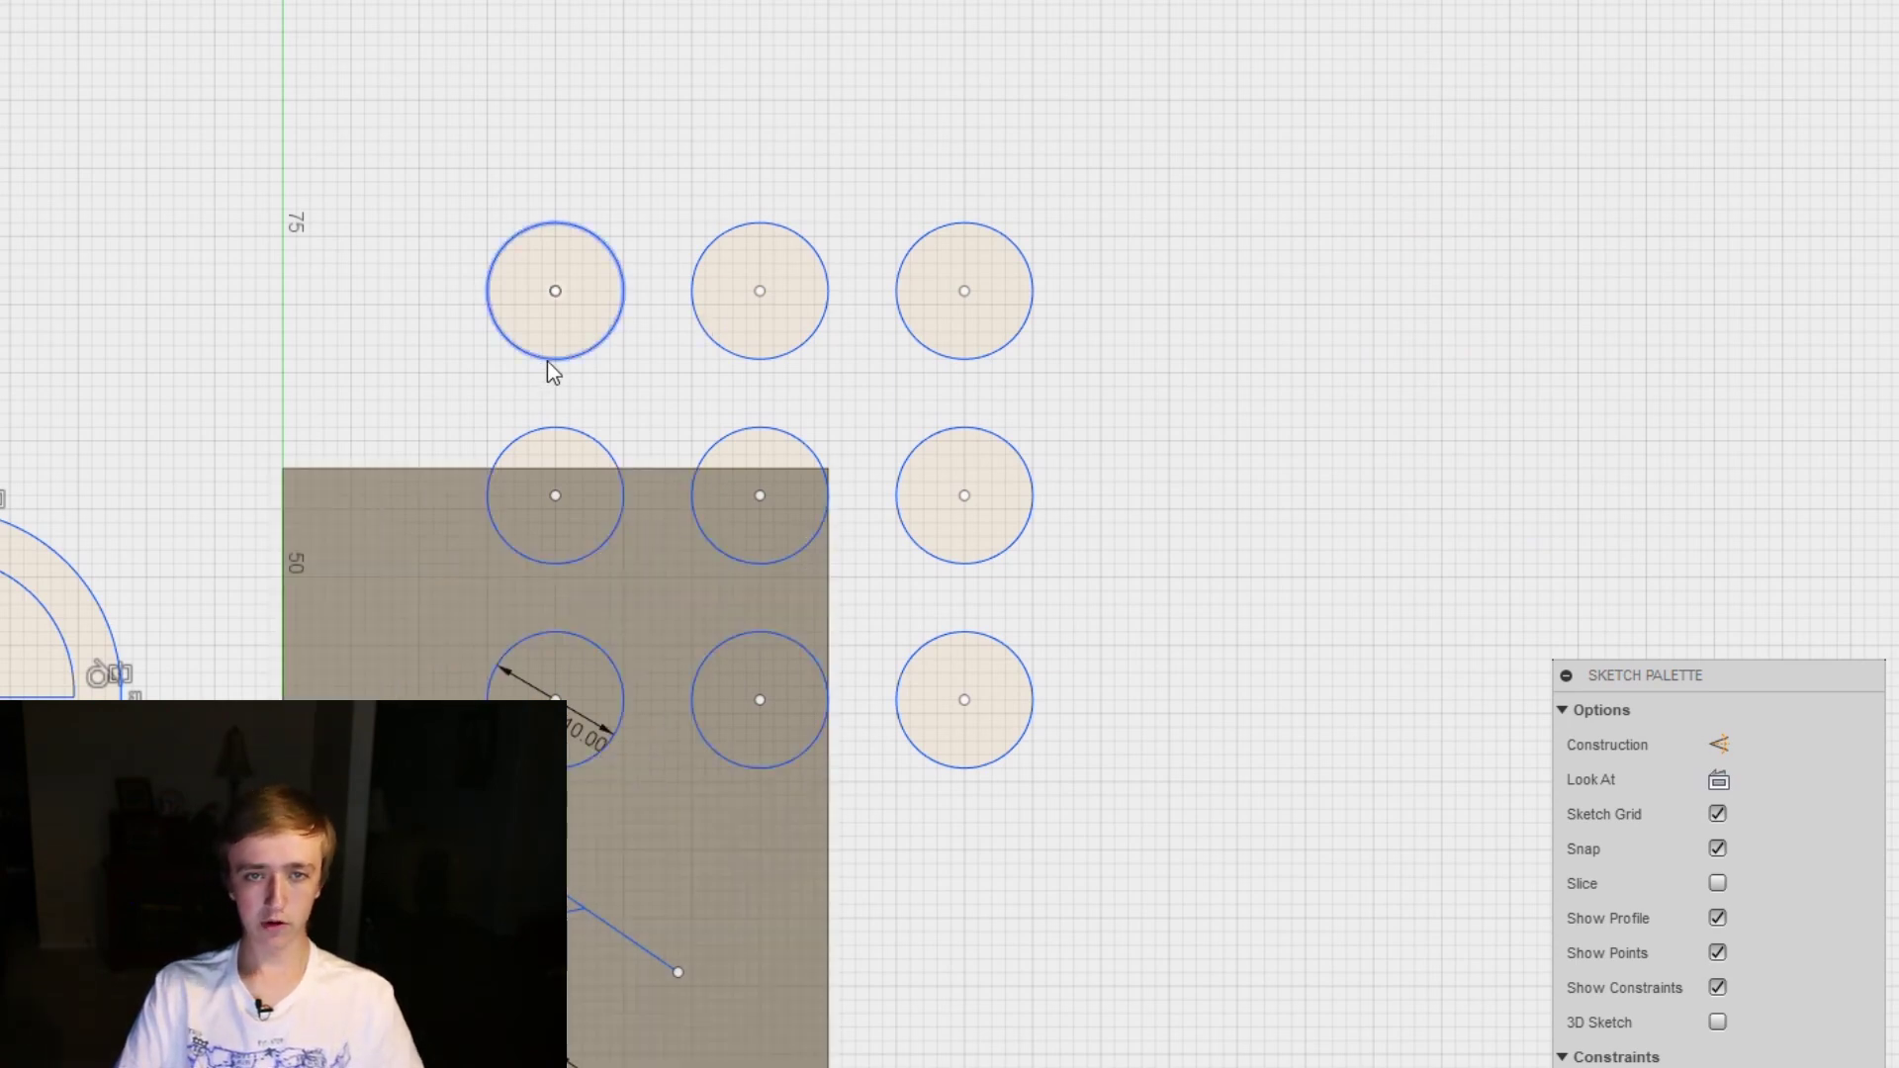
# Drag the 3×3 circle pattern to a new position beside the body
pyautogui.moveTo(611, 676); pyautogui.dragTo(681, 532)
pyautogui.moveTo(710, 615); pyautogui.dragTo(1011, 613)
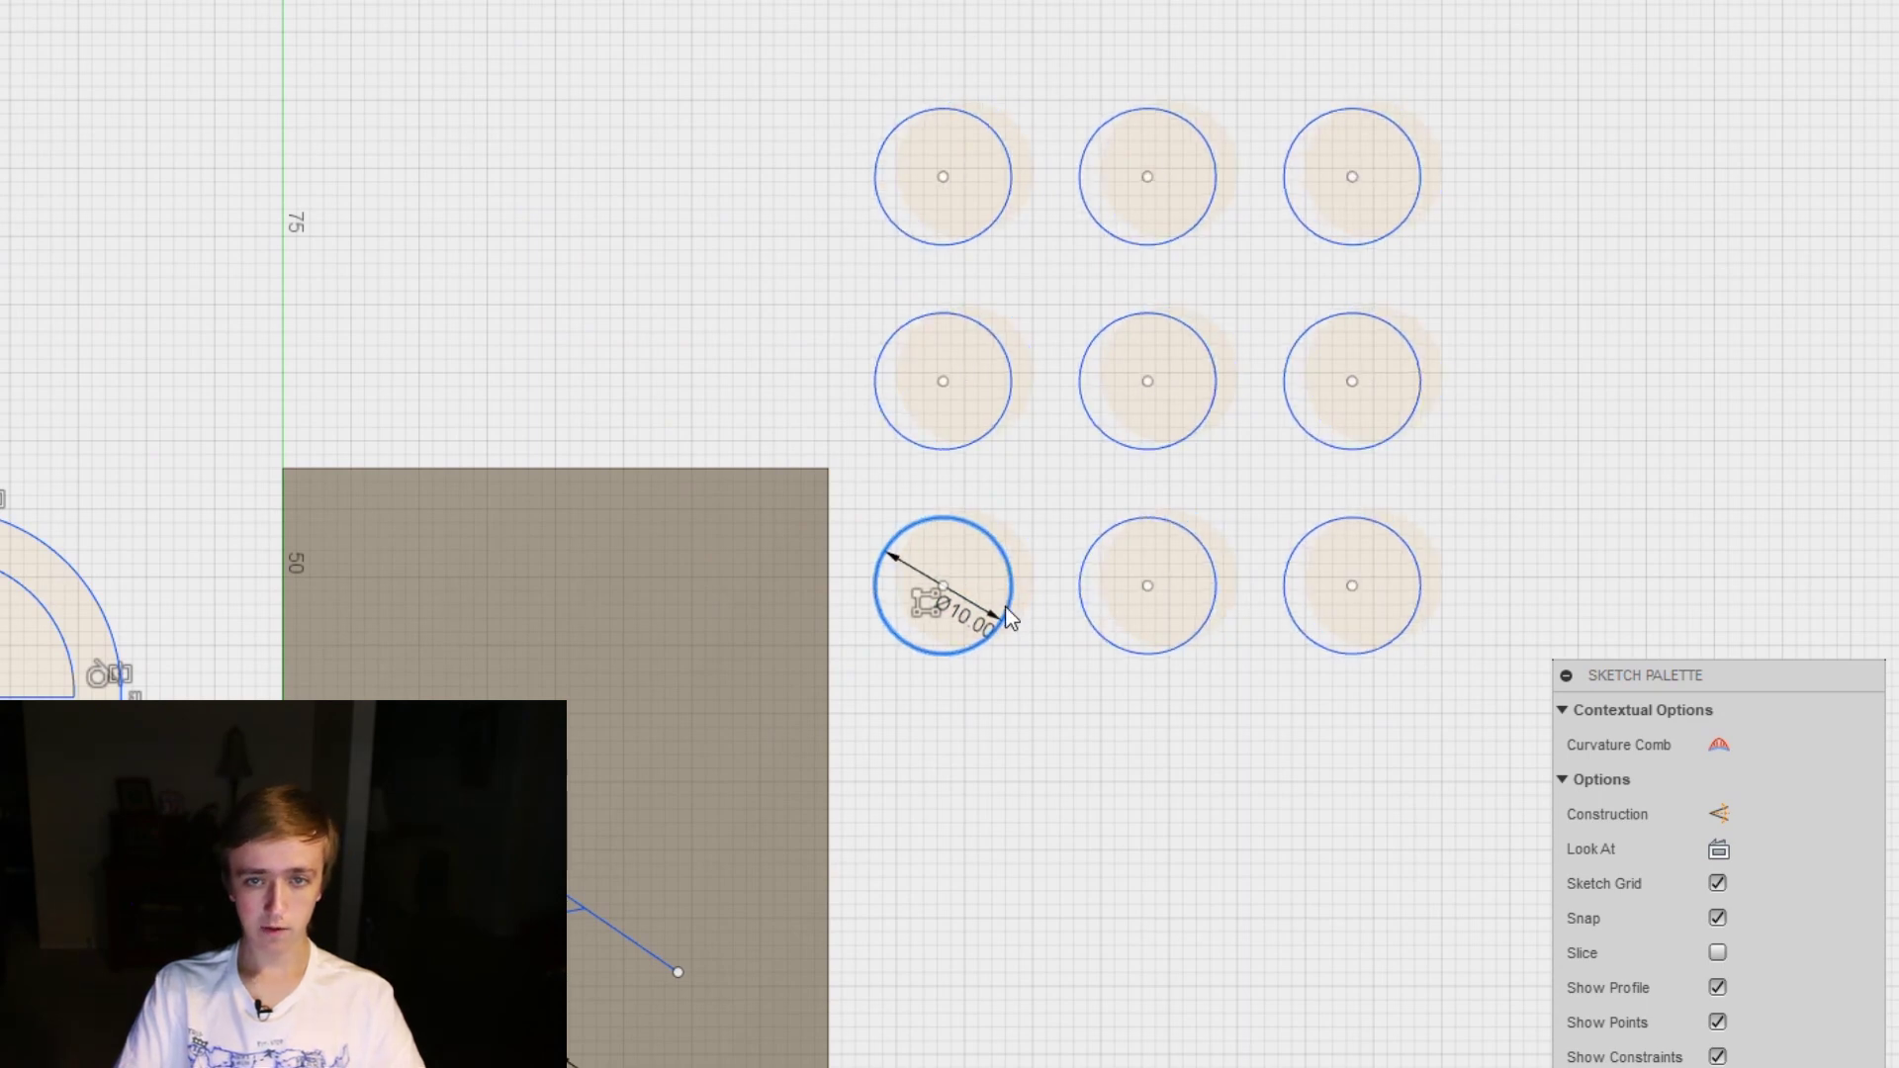
pyautogui.click(1042, 794)
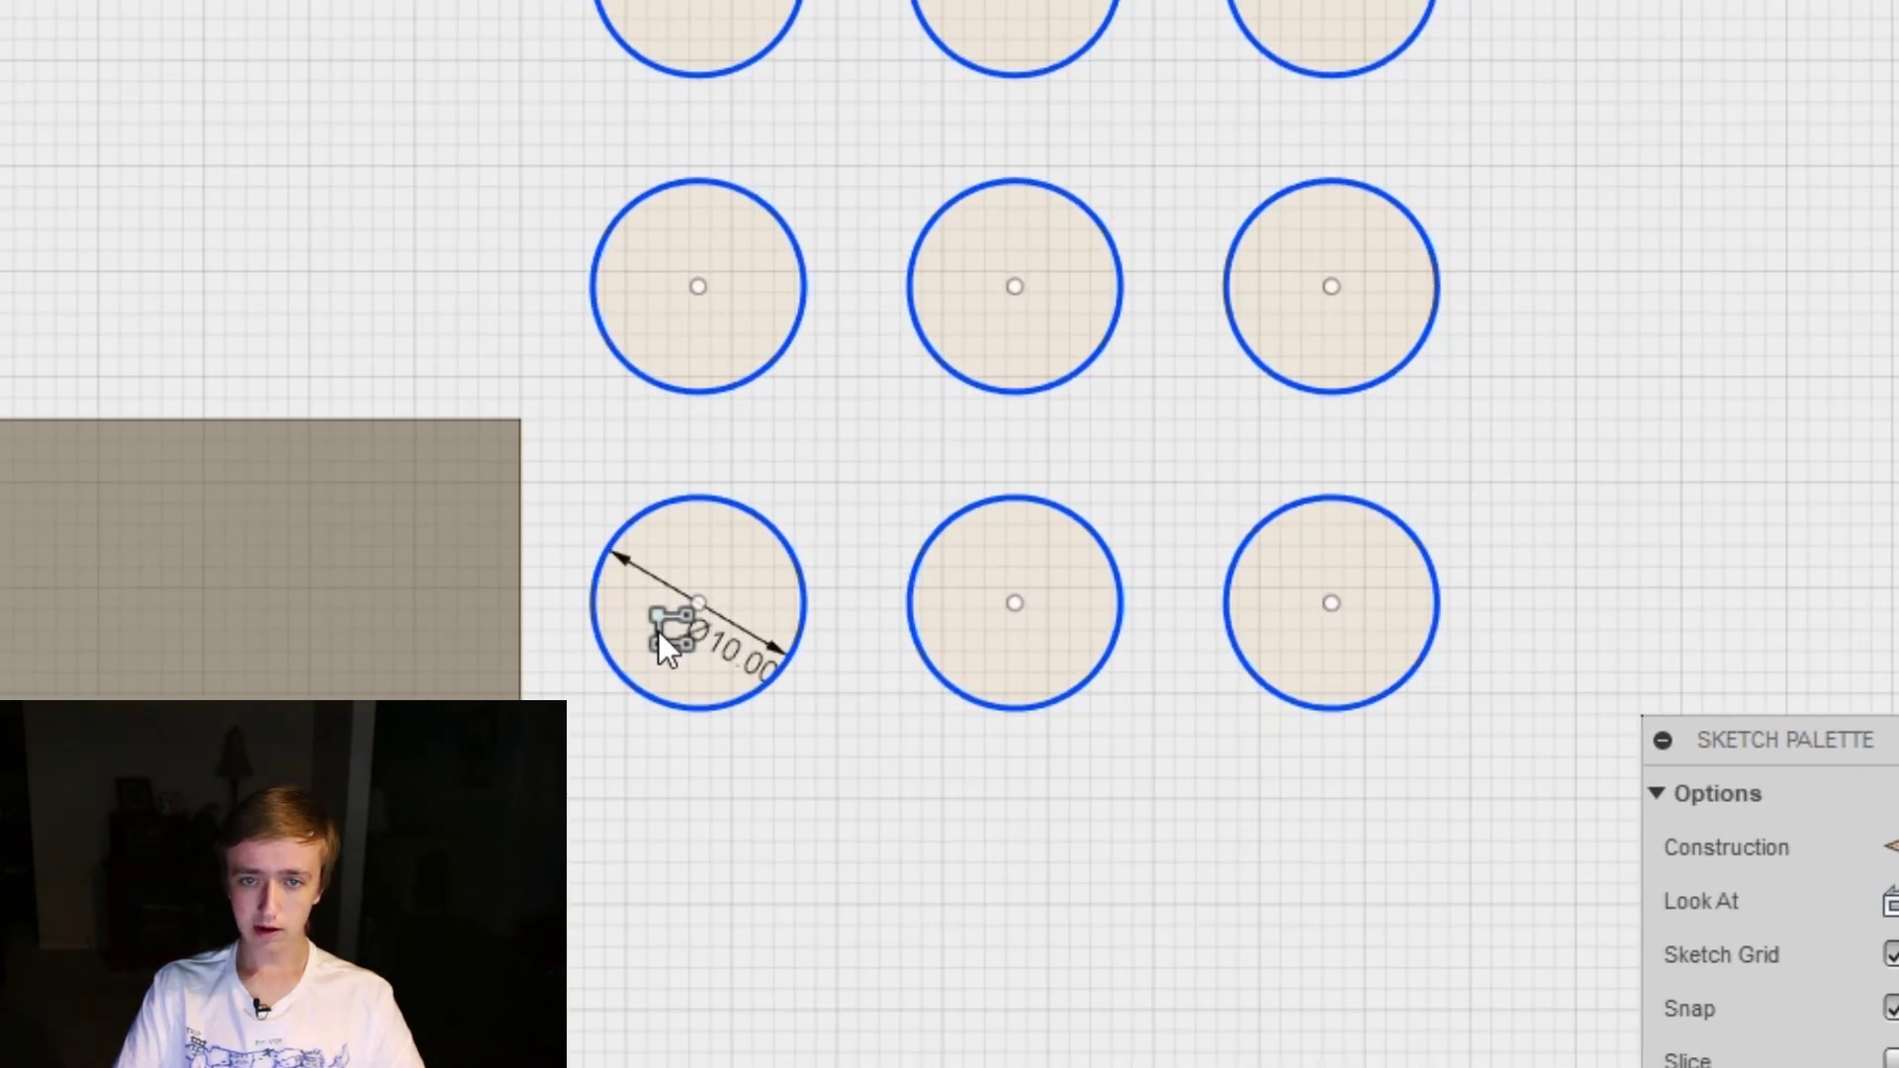
# Delete the pattern constraint on the lower-left circle and drag it out of line
pyautogui.click(657, 633)
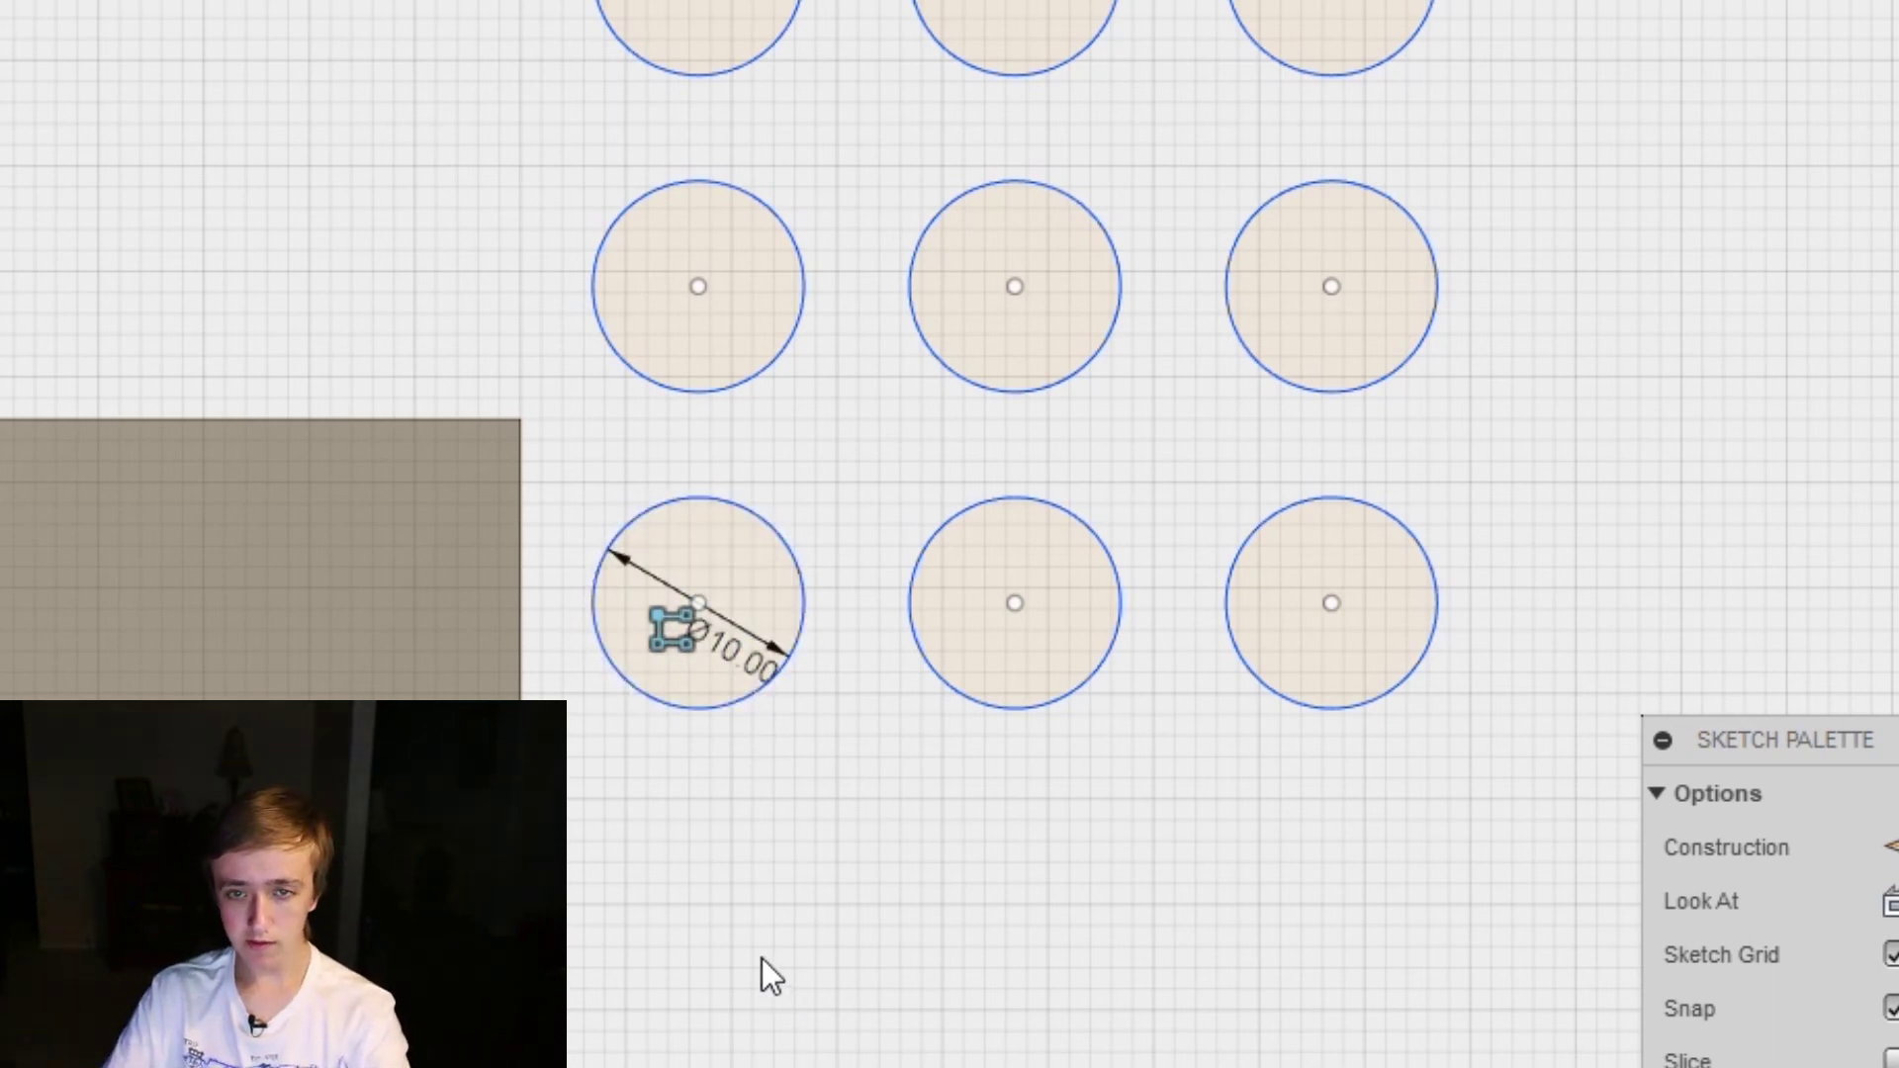
pyautogui.press('Delete')
pyautogui.moveTo(760, 699)
pyautogui.mouseDown()
pyautogui.moveTo(614, 940)
pyautogui.moveTo(779, 615)
pyautogui.moveTo(692, 725)
pyautogui.mouseUp()
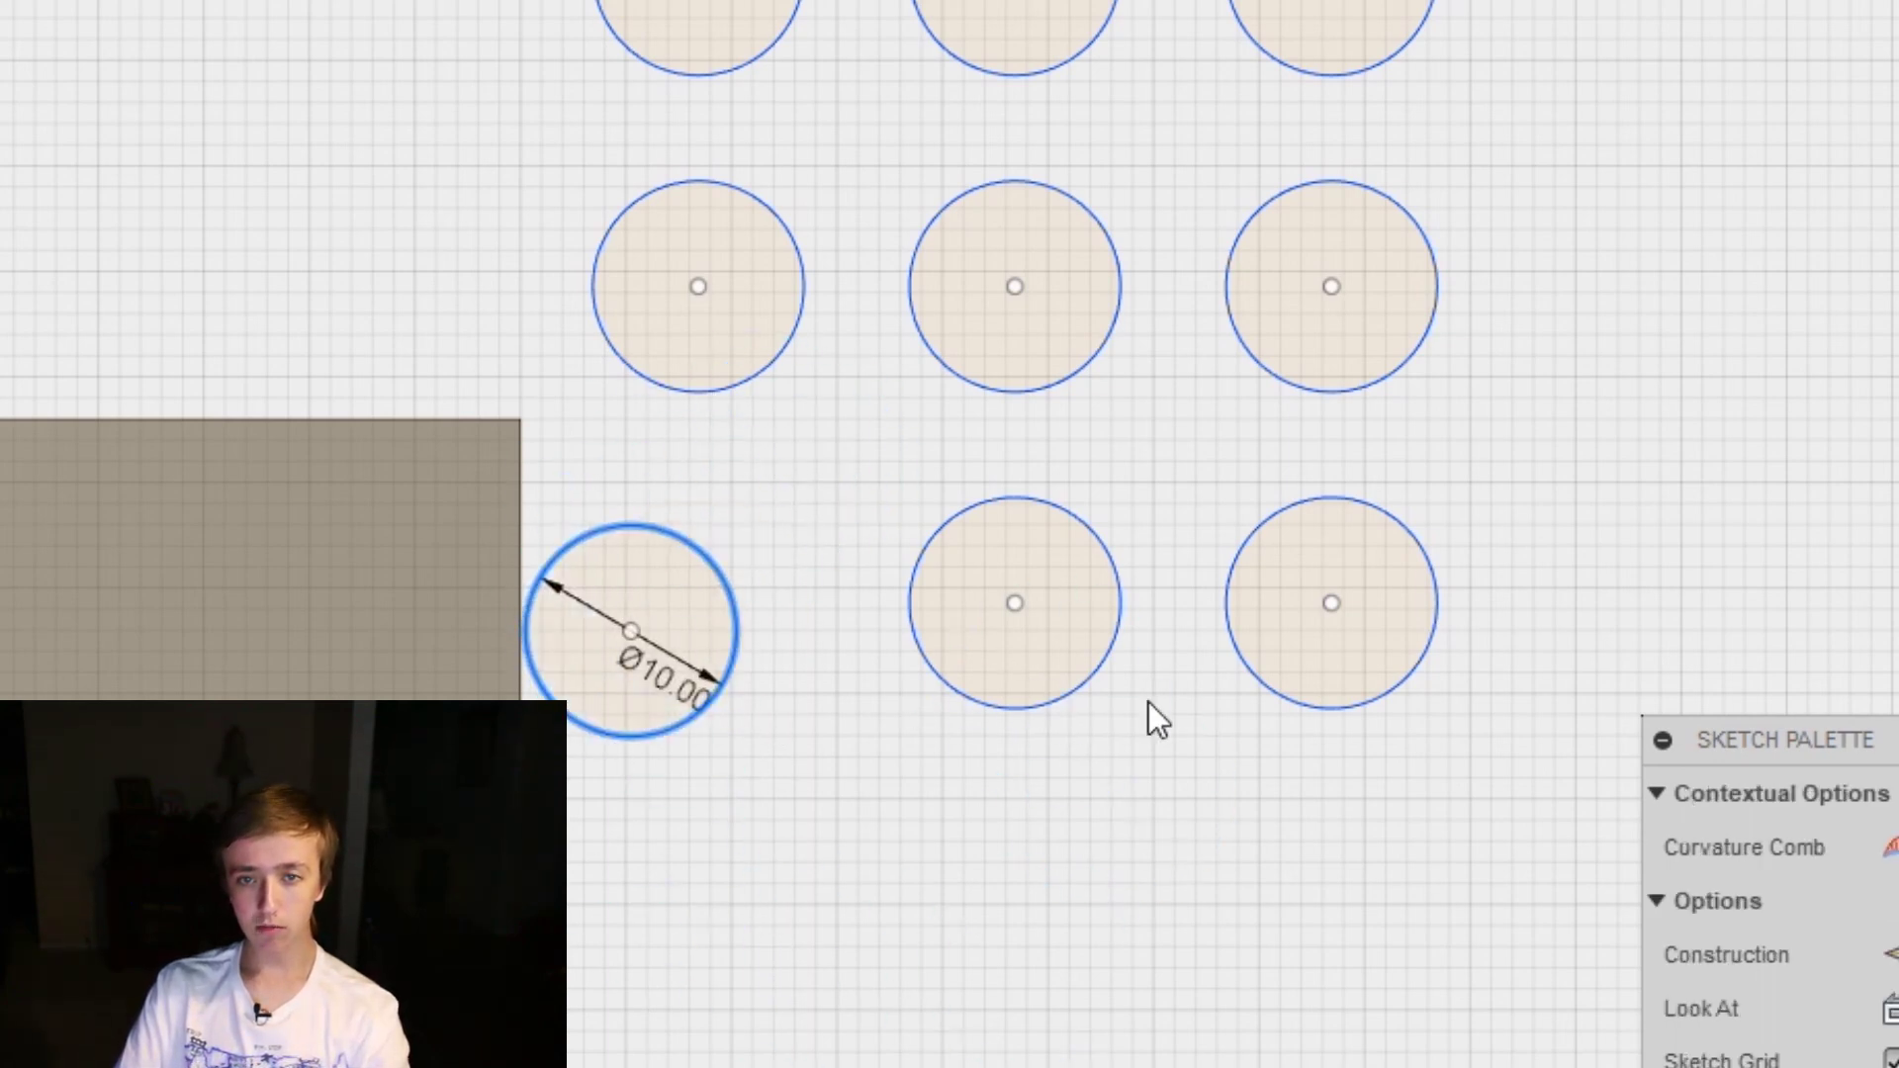
pyautogui.click(1039, 710)
pyautogui.click(997, 1004)
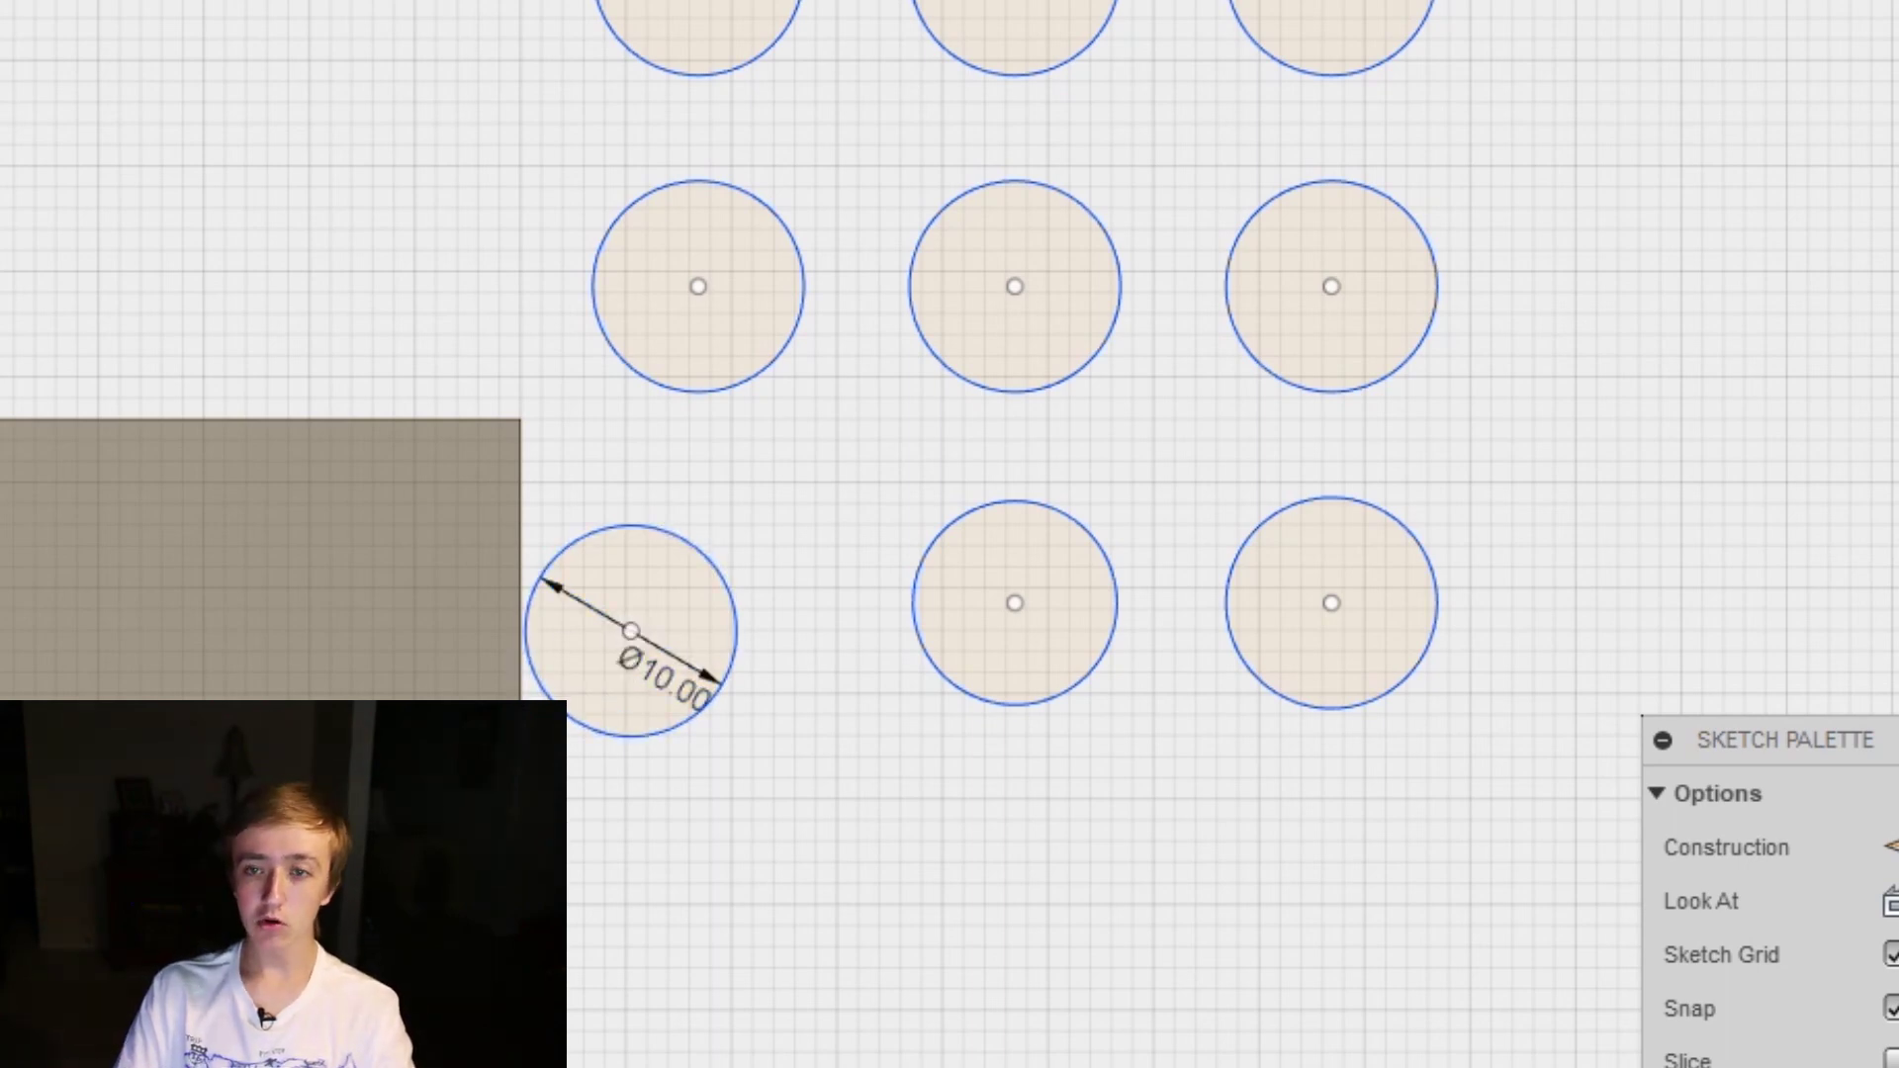
pyautogui.moveTo(1535, 585); pyautogui.dragTo(1582, 287)
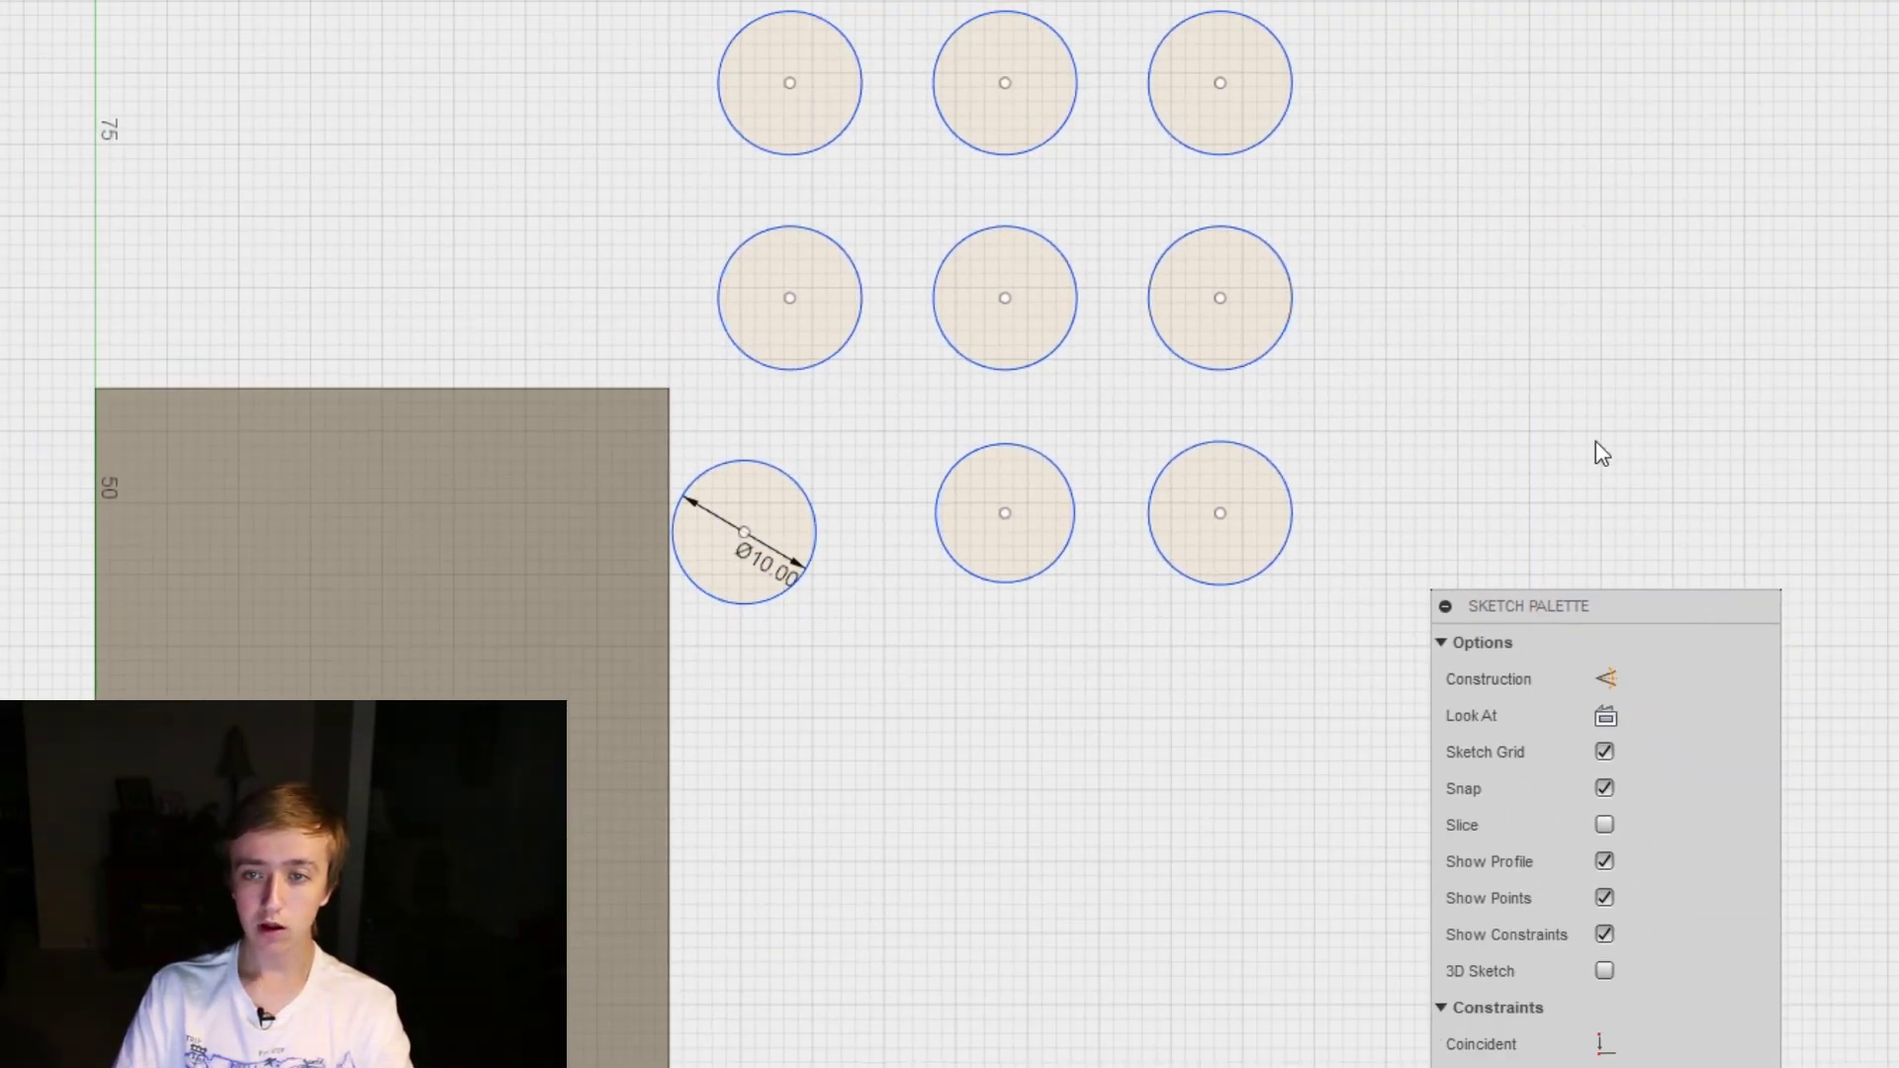
pyautogui.moveTo(1616, 605); pyautogui.dragTo(1592, 113)
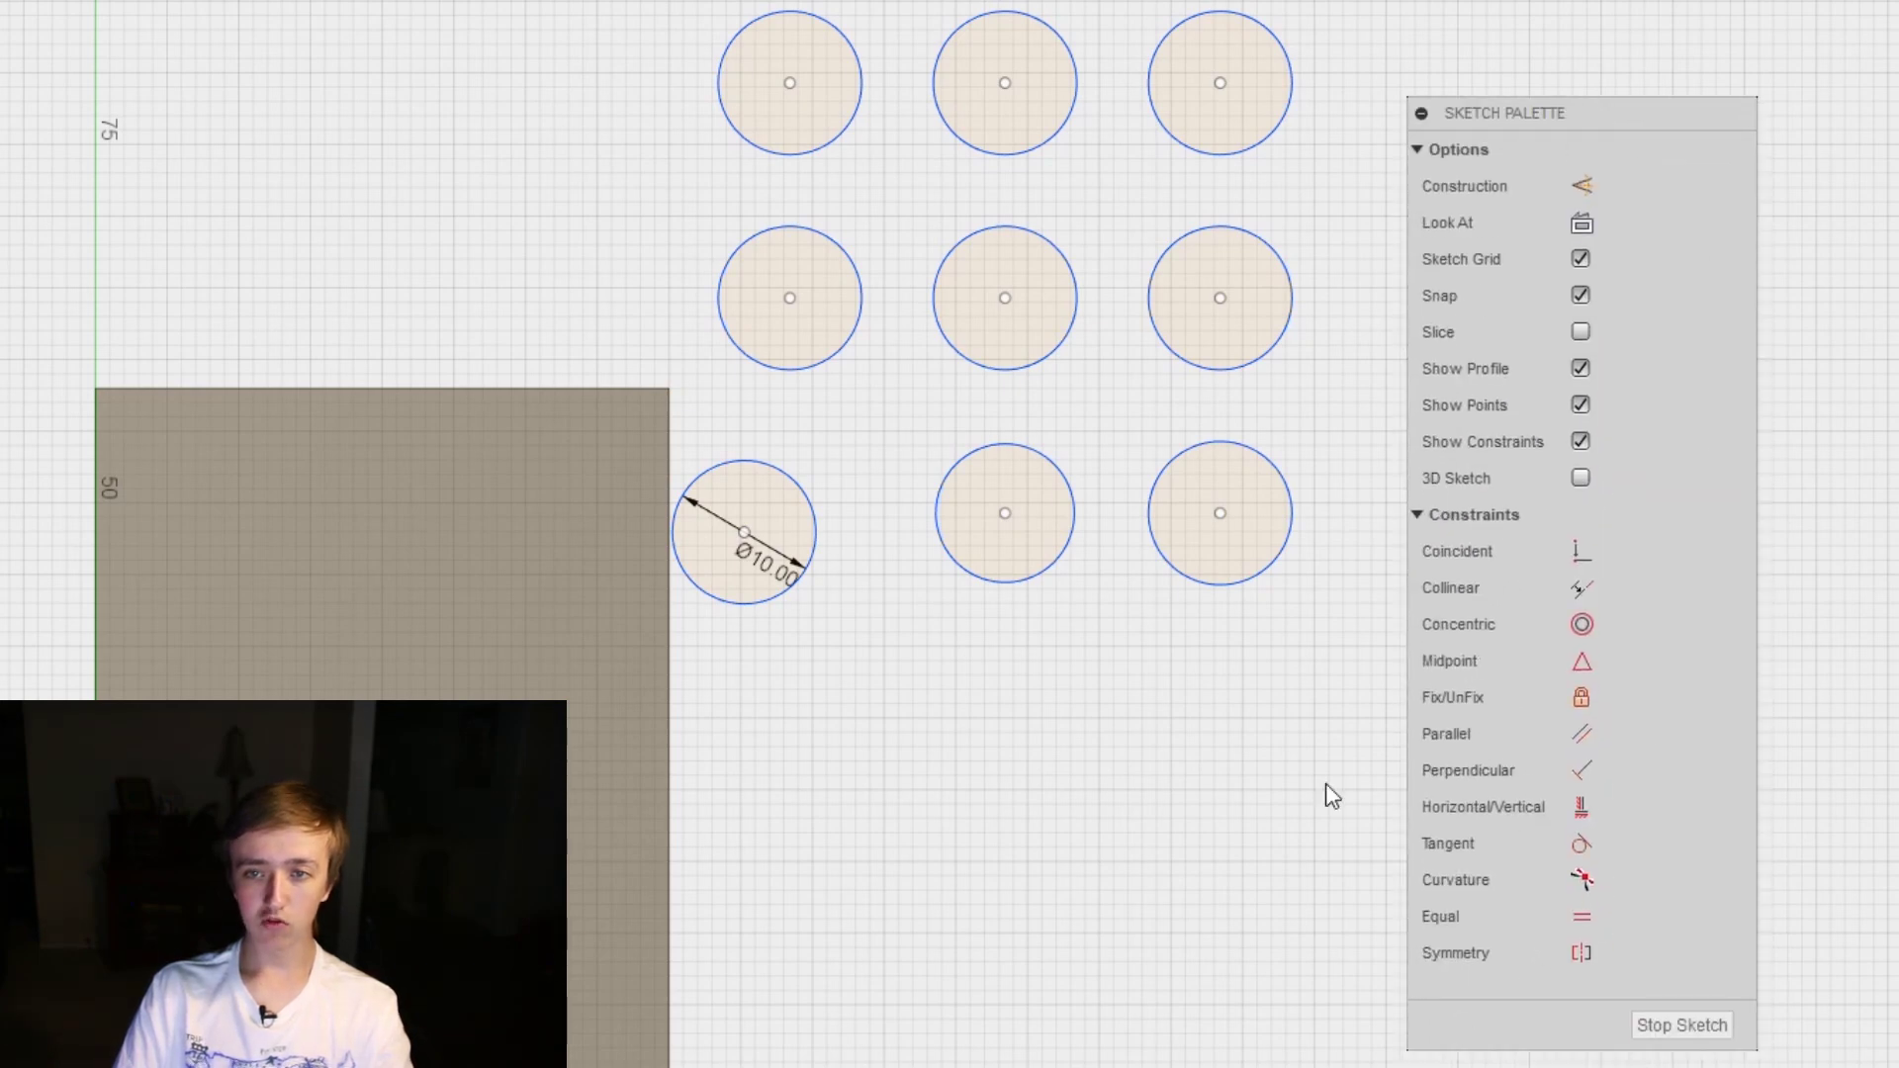